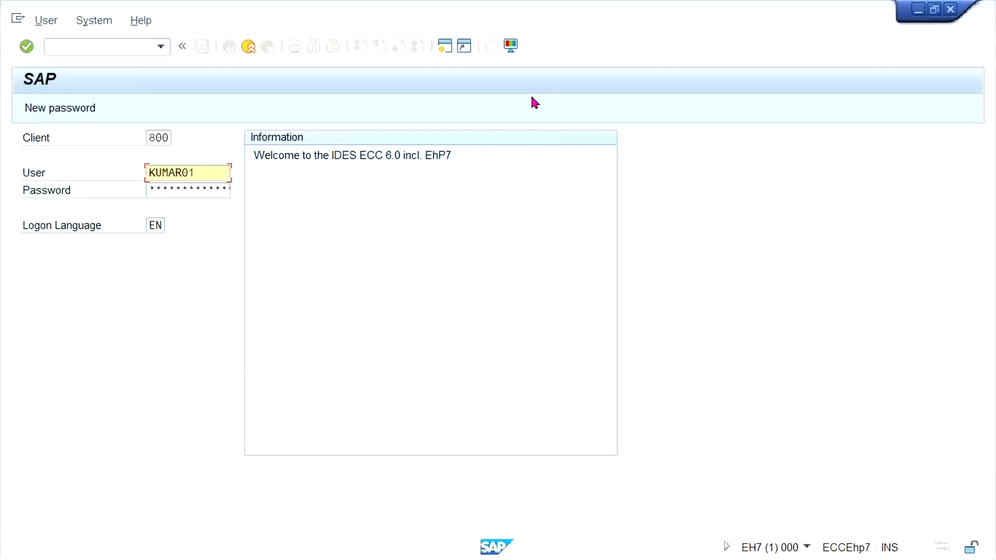
Log on to client 800 by entering the account password and continuing past the multiple-logon license dialog
text(*********)
key(Return)
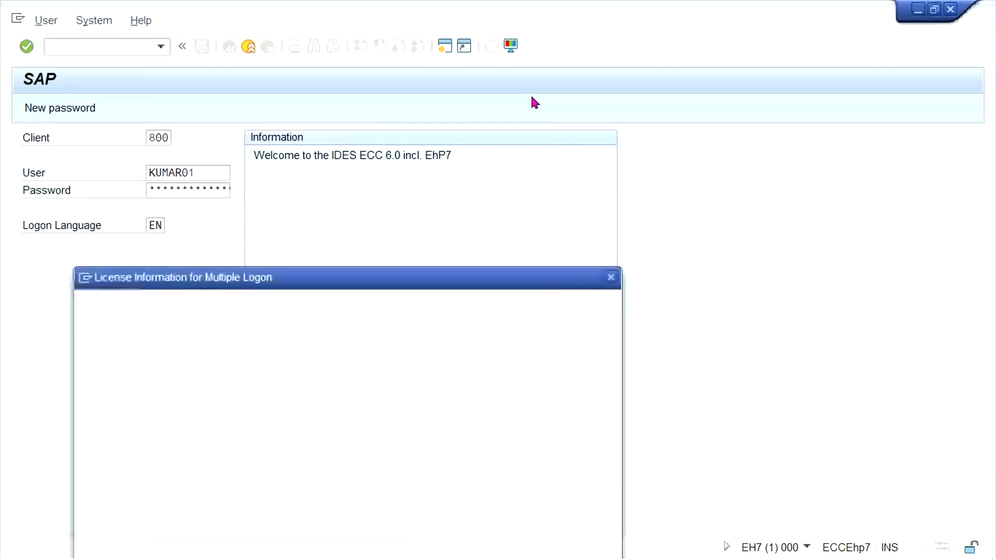
click(83, 445)
key(Return)
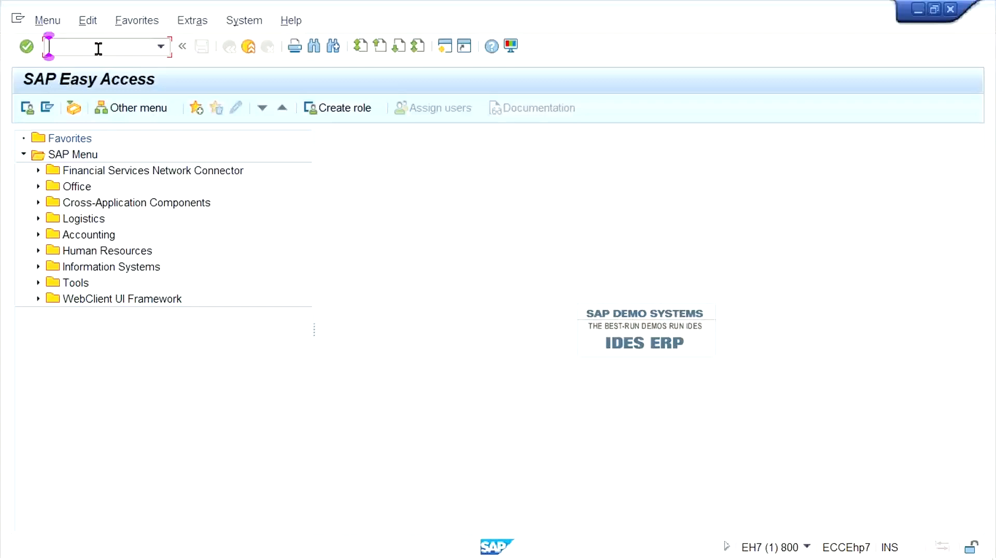
Open central G/L account editing and change the company code to VALN
text(fk01)
key(Return)
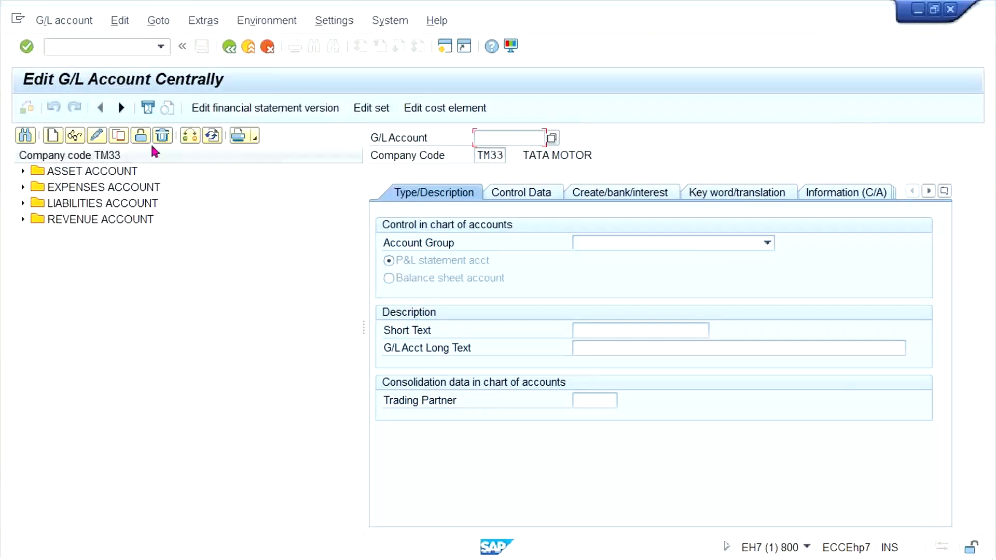
click(190, 137)
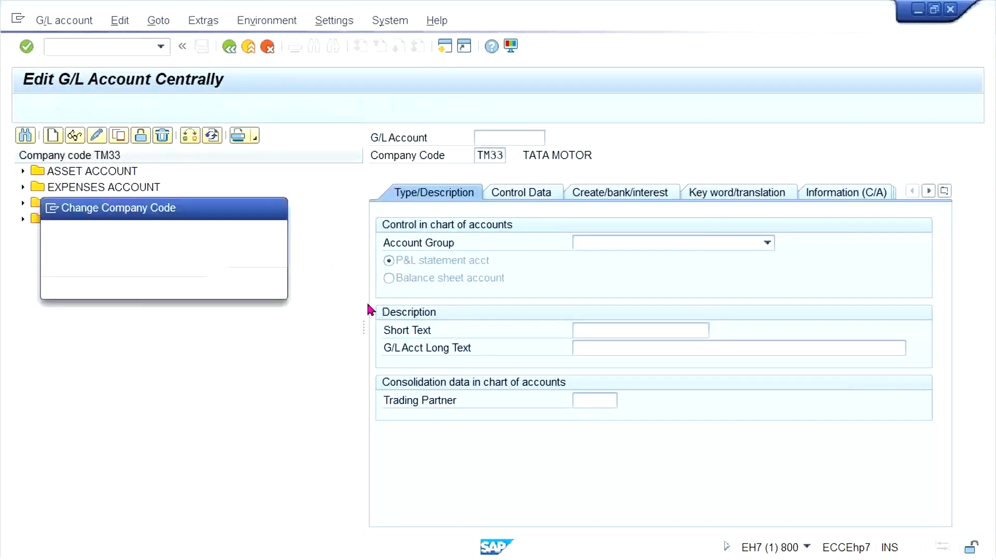
text(v)
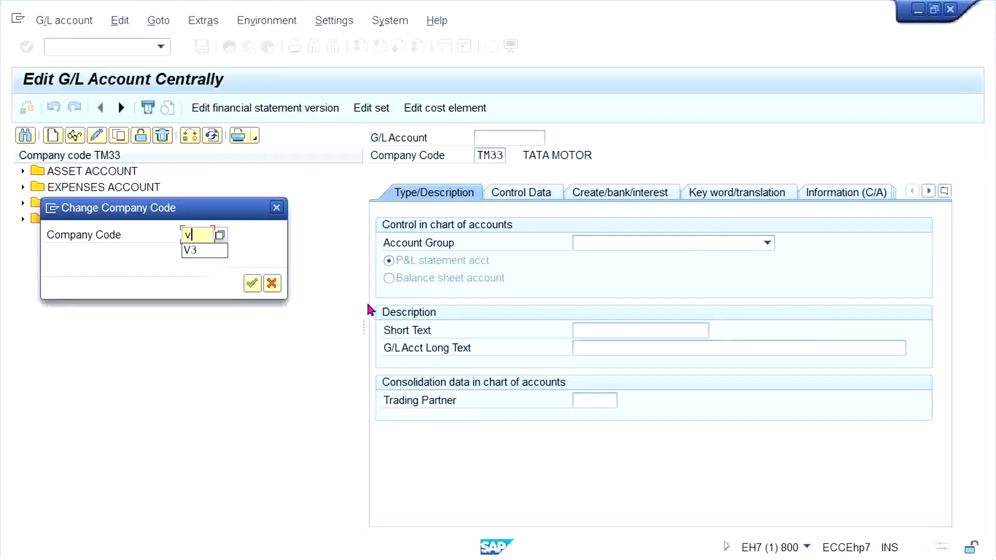
text(aln)
key(Return)
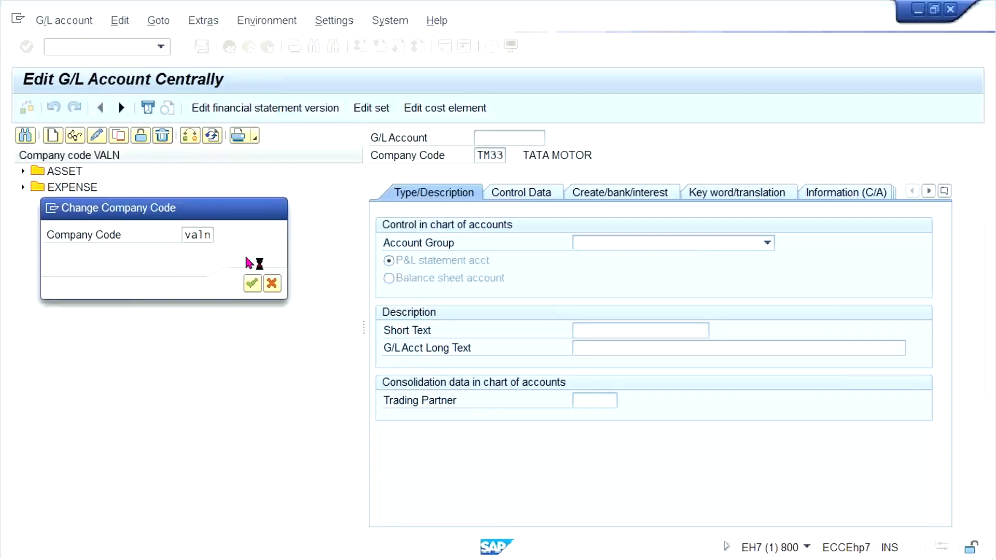
Display the RENT ACT. expense account 4000 and check its field status group in the Create/bank/interest data
double_click(76, 188)
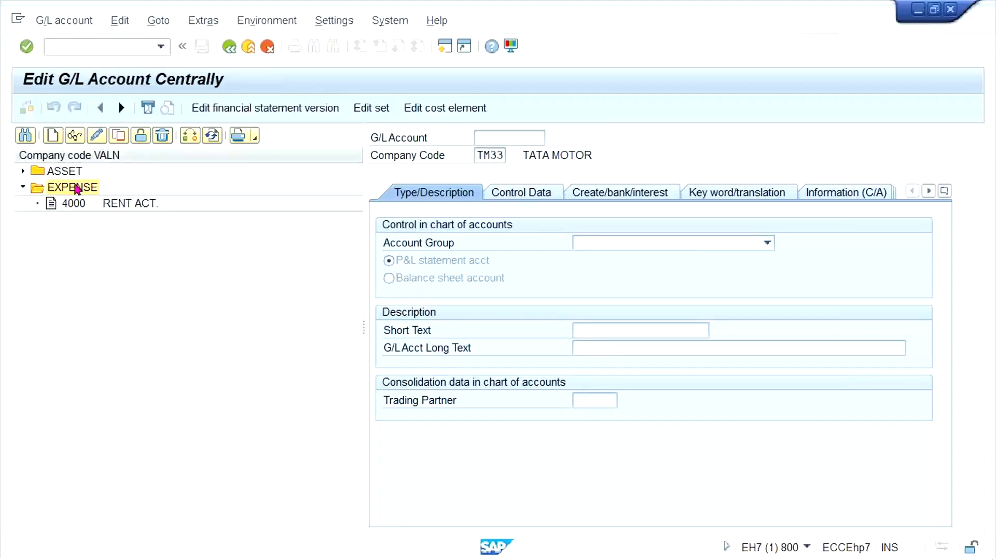
double_click(122, 205)
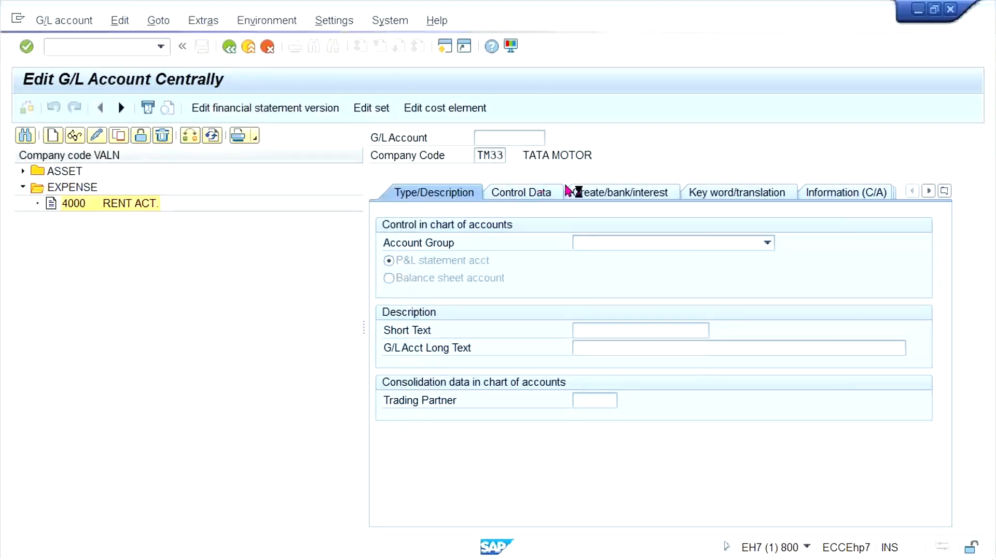
click(607, 196)
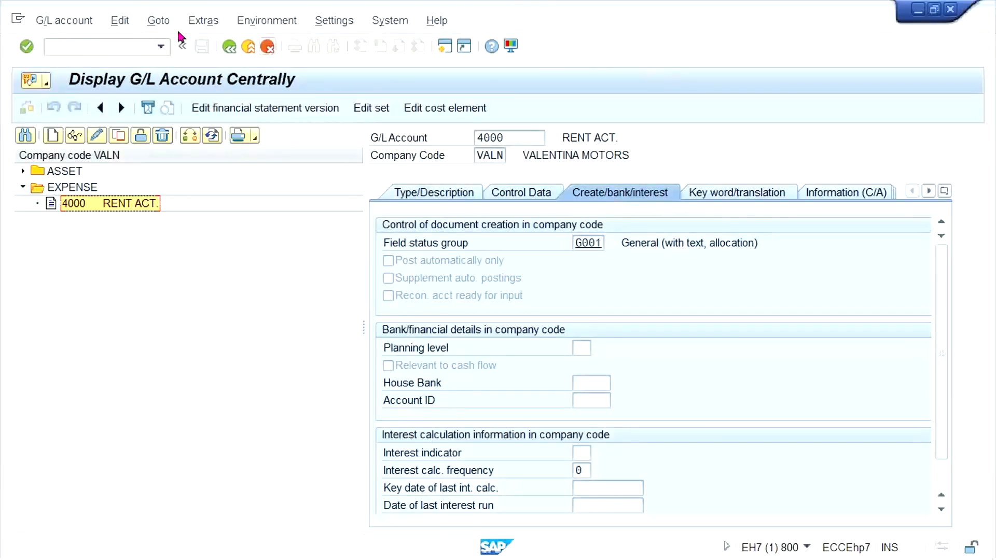
Open transaction OBC5 and locate the field status variant assigned to company code VALN
click(135, 45)
text(/nob)
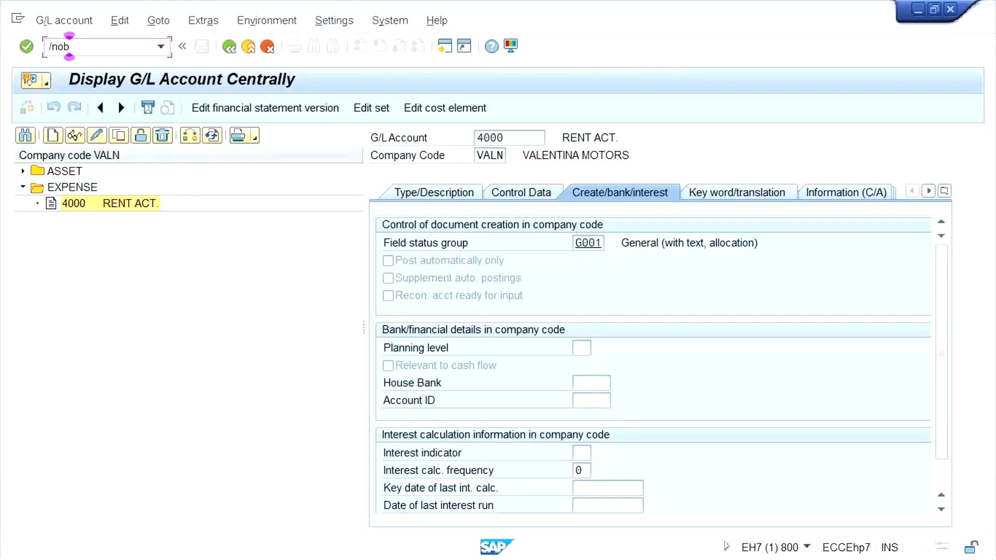
text(c5)
key(Return)
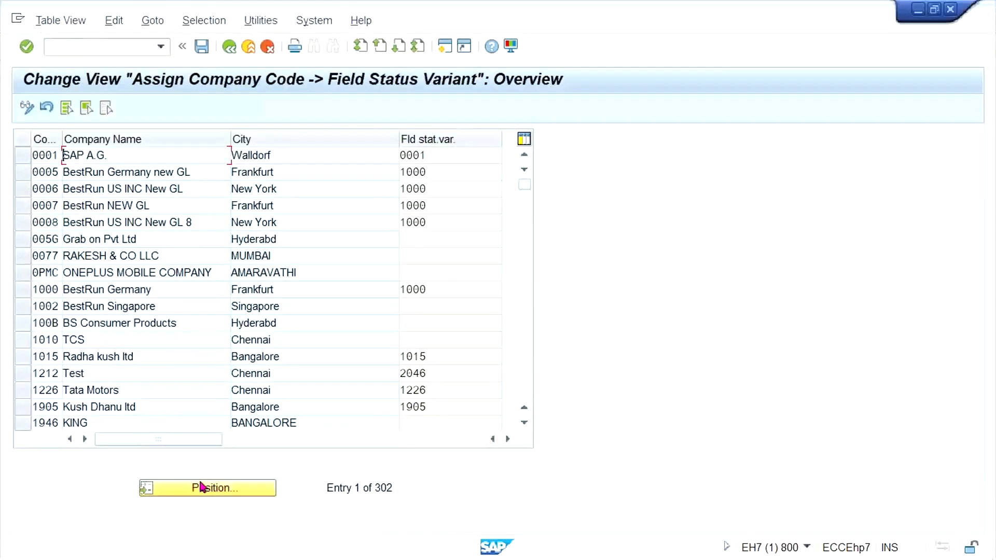
click(244, 488)
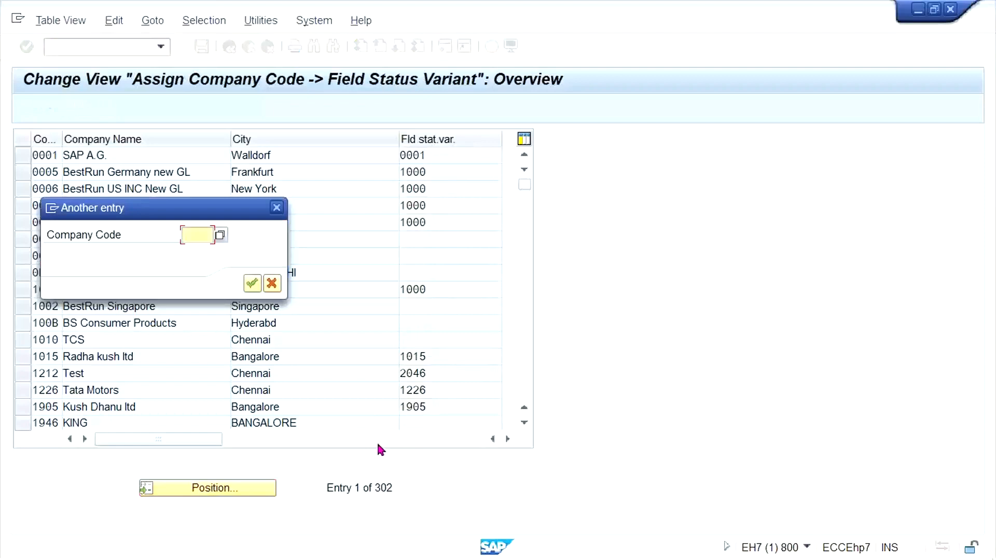
text(v)
key(Down)
key(Return)
key(Return)
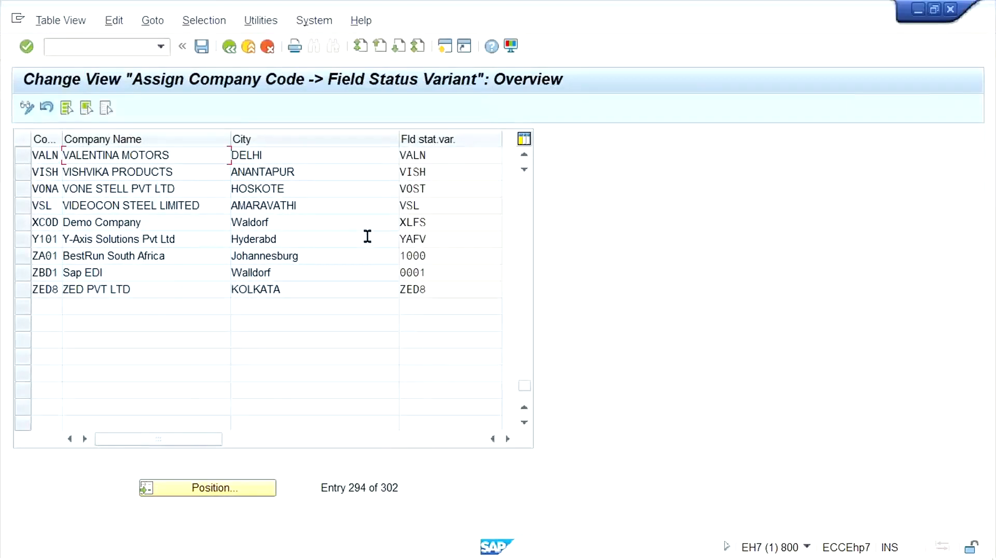
click(437, 156)
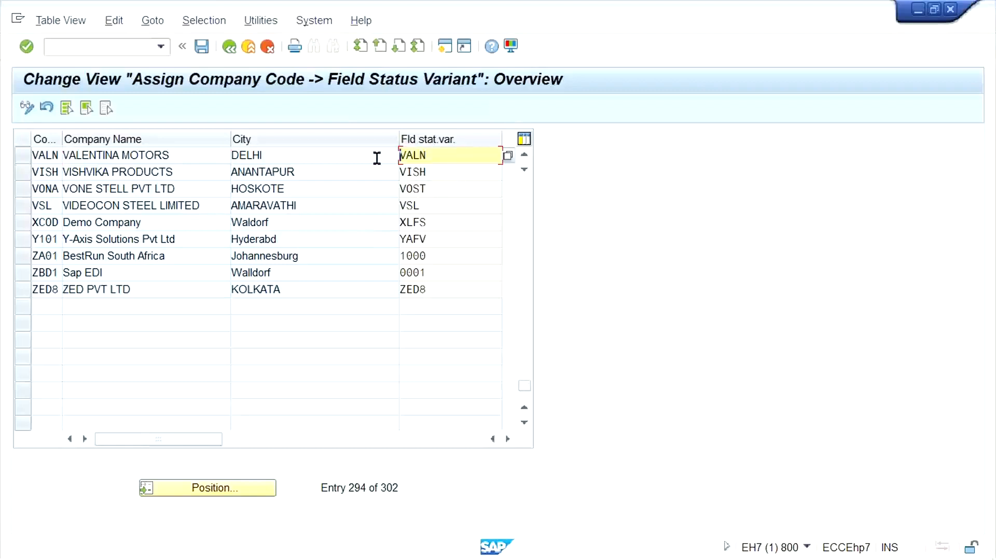
In transaction OBC4, open field status group G001 of variant VALN and review its payment transactions settings
click(106, 49)
text(/nobc4)
key(Return)
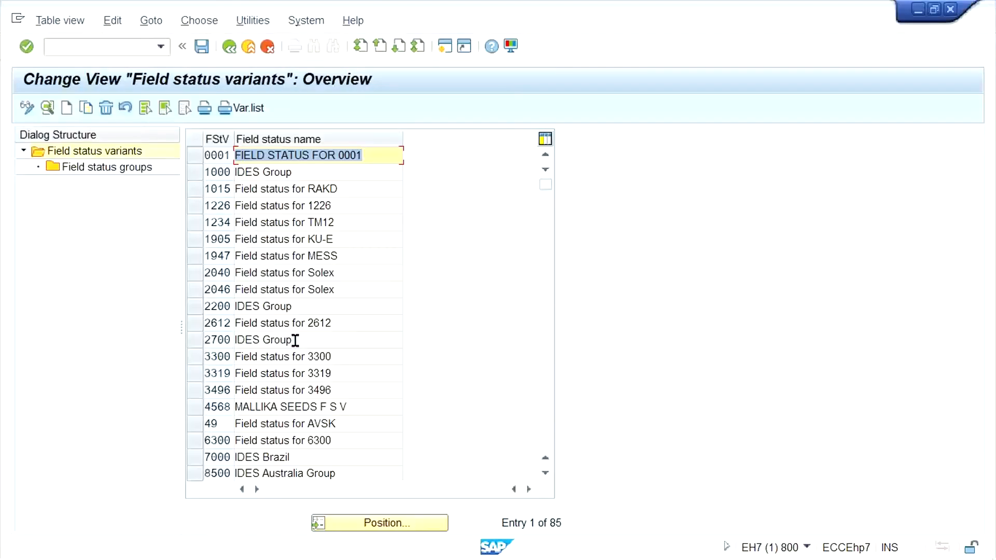
click(398, 525)
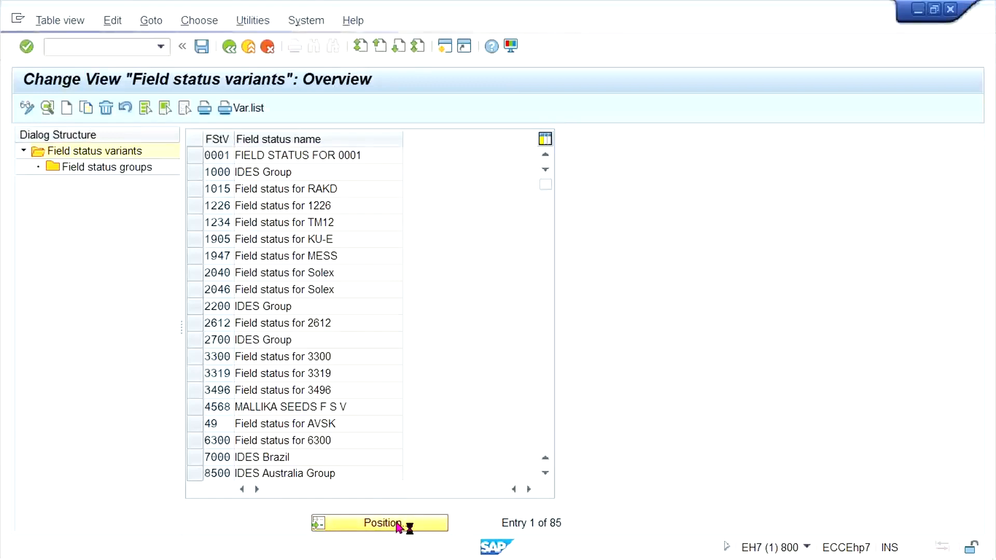
text(VALN)
key(Return)
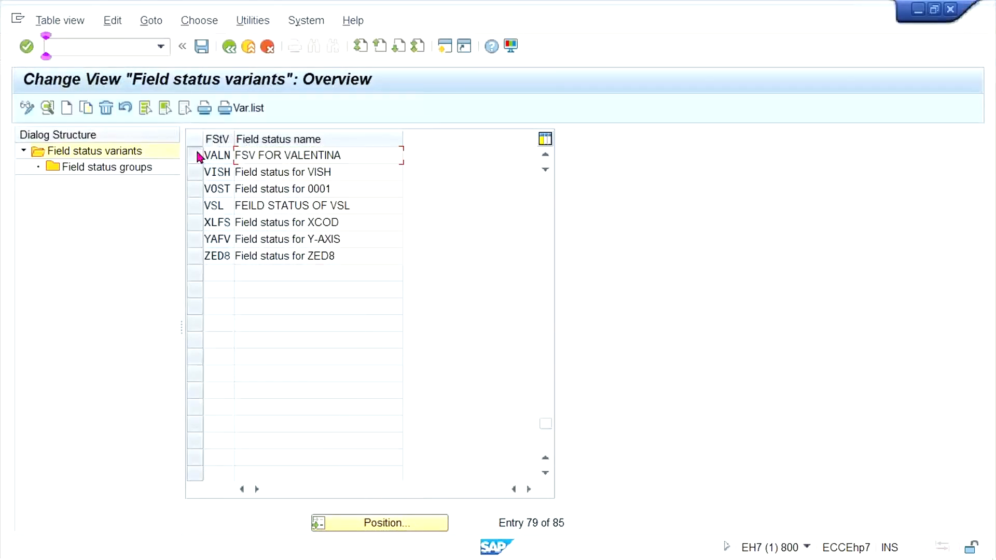
double_click(101, 172)
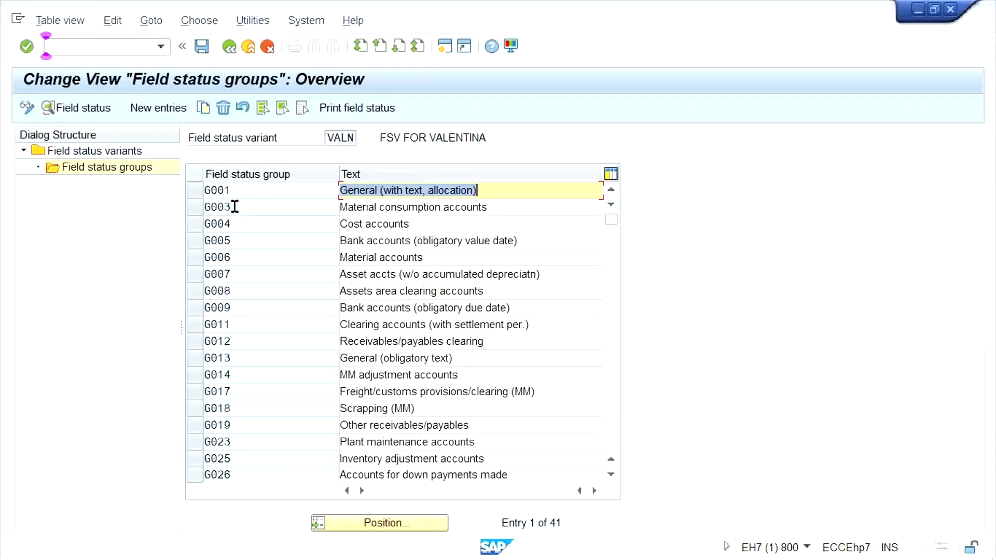
double_click(238, 189)
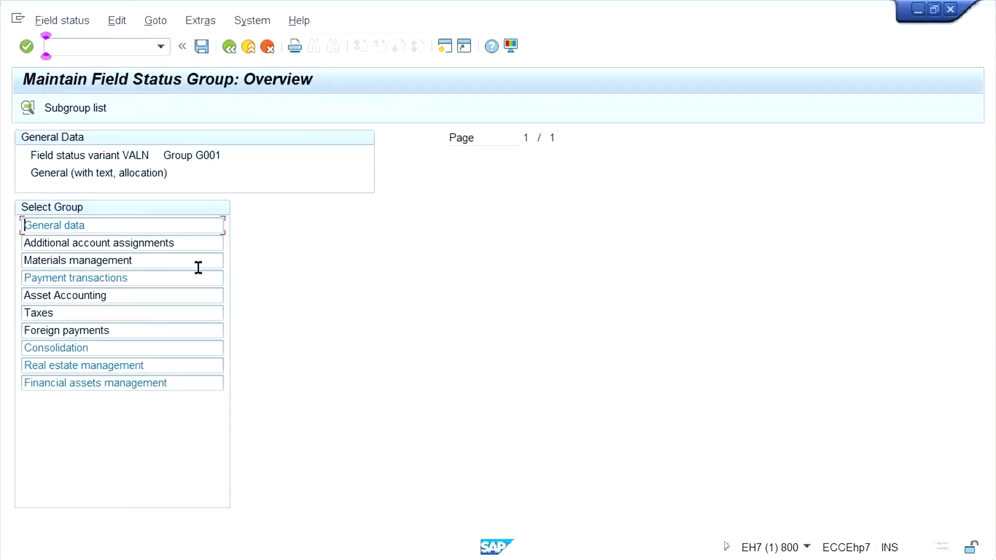
double_click(142, 278)
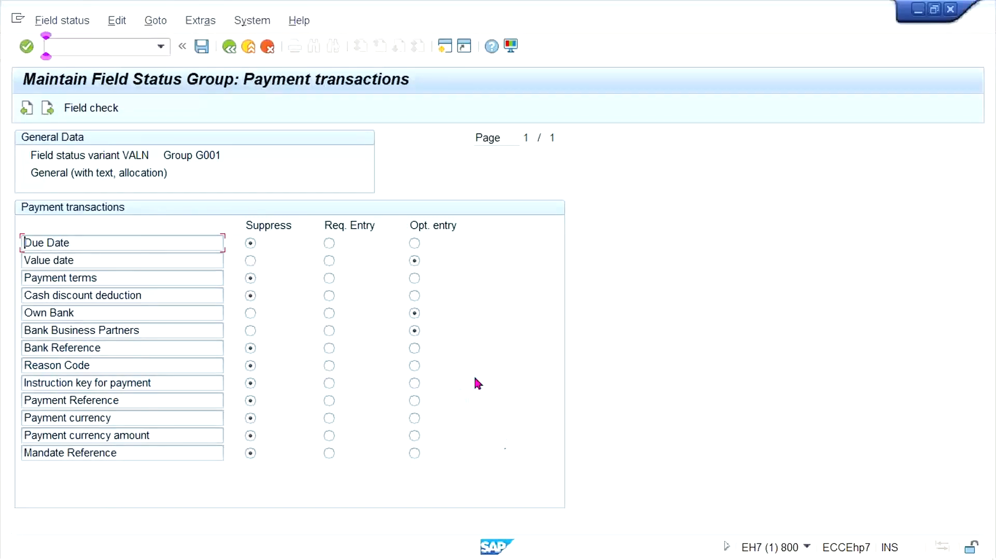
click(227, 50)
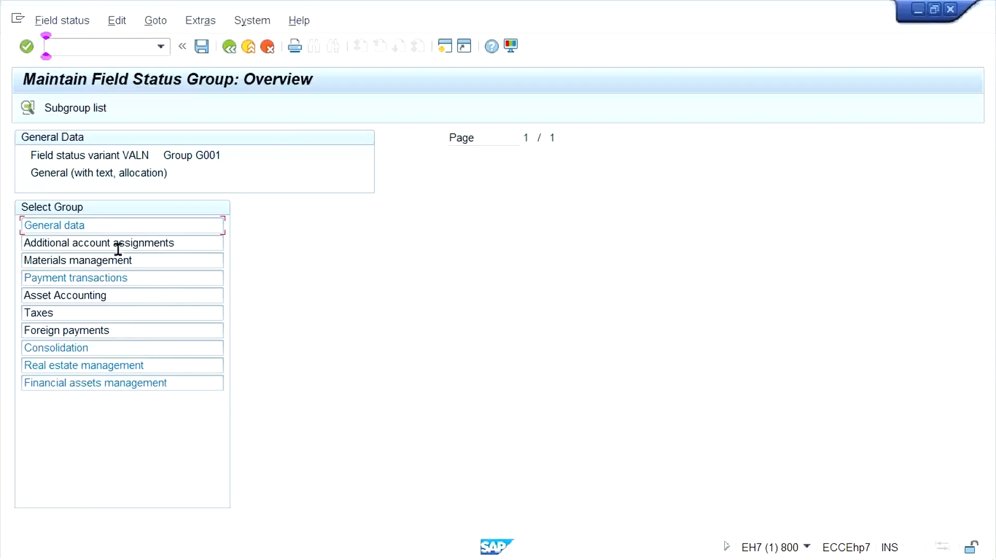
In General data, make Invoice Reference, Hedging, Collective Invoice, both Reference specifications and Inflation Index optional entries, and save with the customizing request
double_click(110, 229)
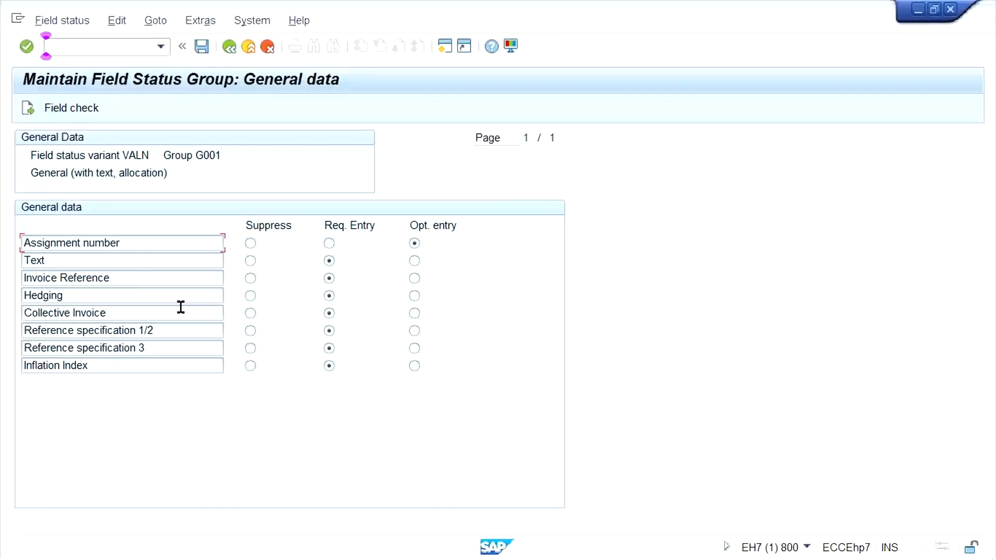
click(414, 279)
click(415, 313)
click(415, 295)
click(415, 332)
click(414, 350)
click(415, 366)
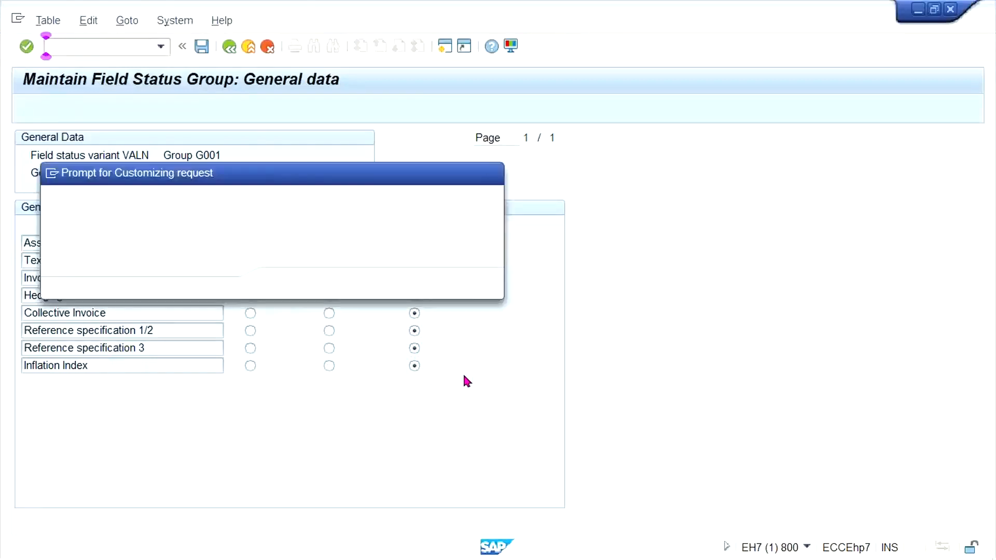
key(Return)
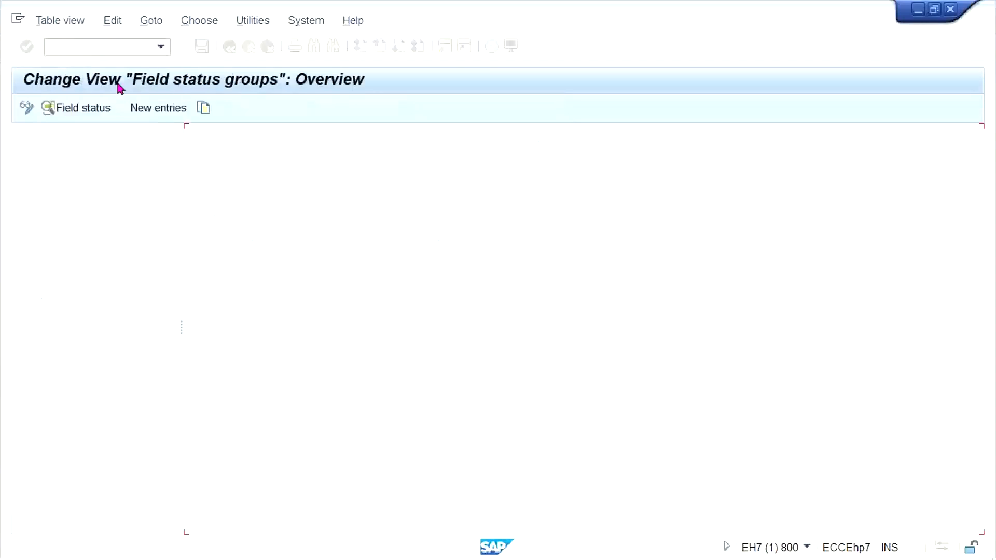
Open vendor invoice entry with transaction FB60 and set the company code to VALN
text(/n)
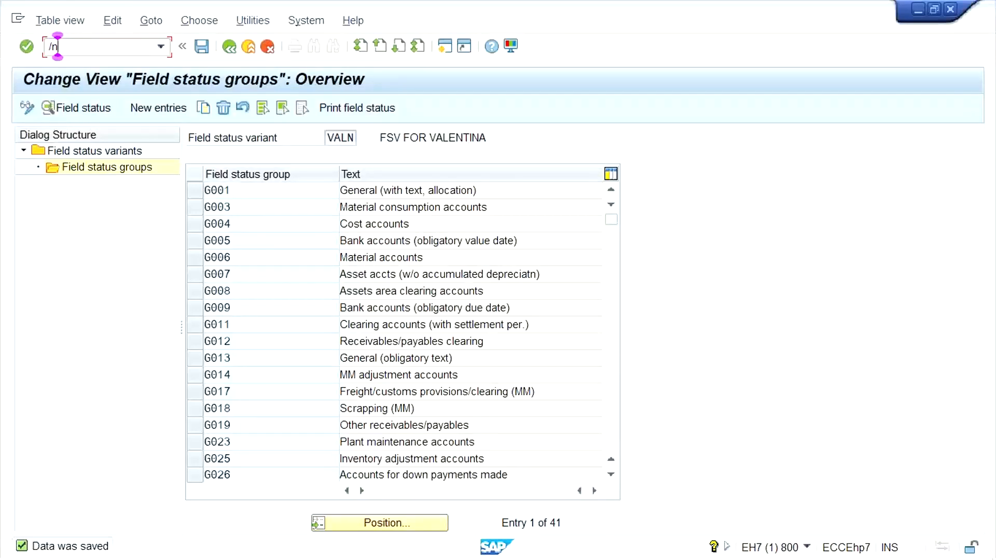
text(fb60)
key(Return)
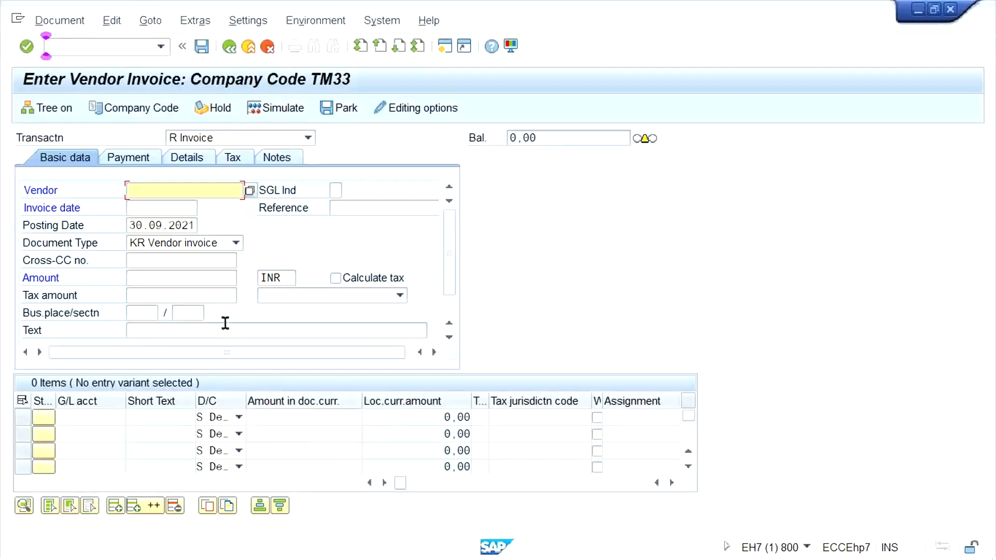
click(146, 109)
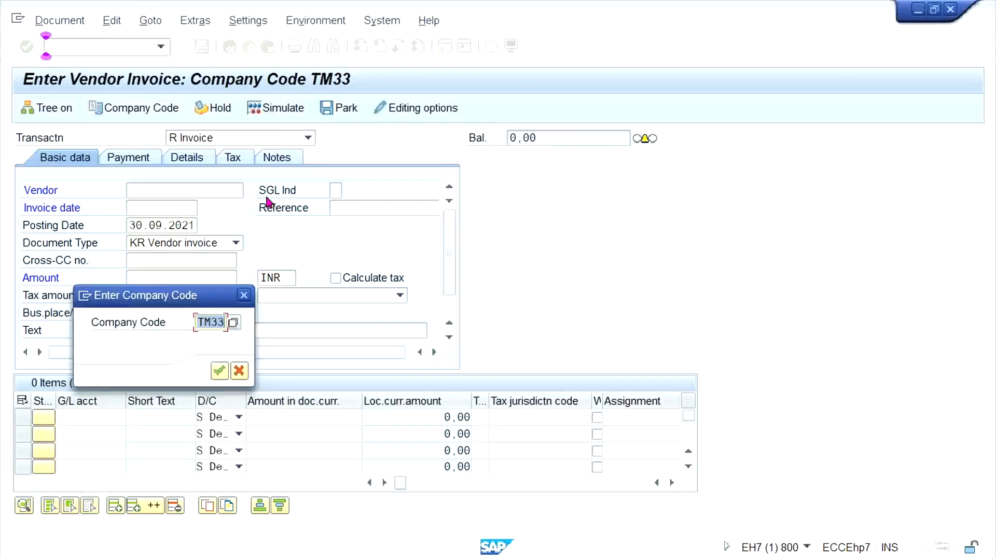
text(L)
key(BackSpace)
text(VLAN)
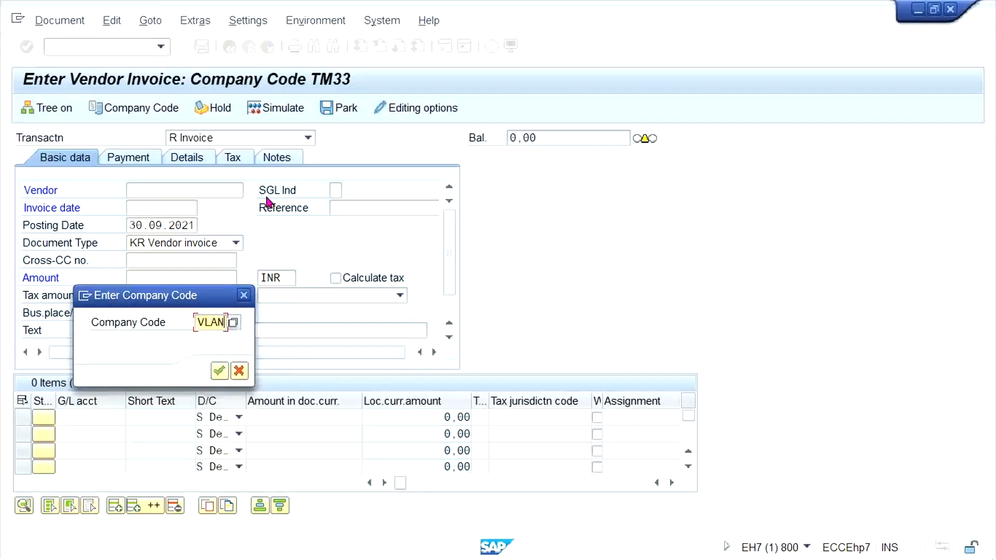
key(Return)
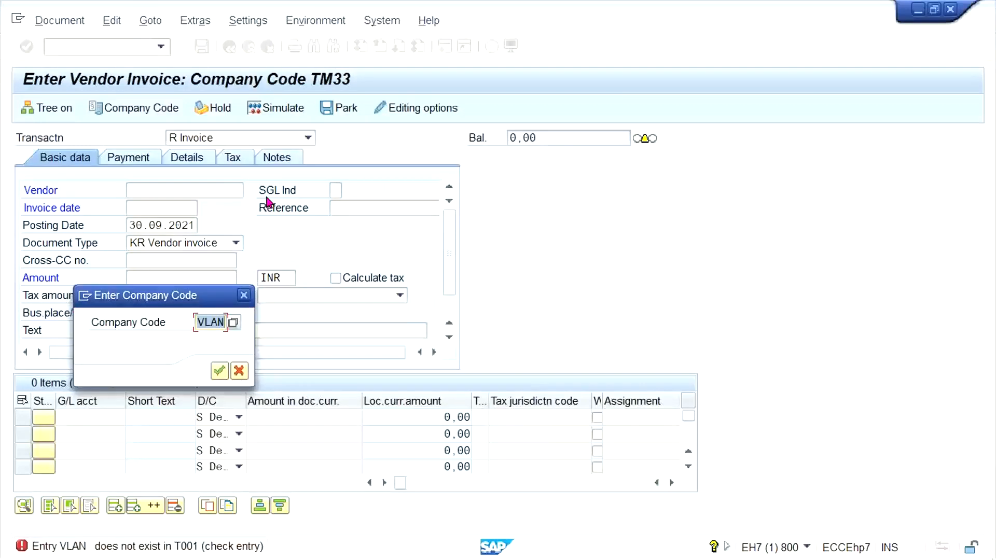
text(VALN)
key(Return)
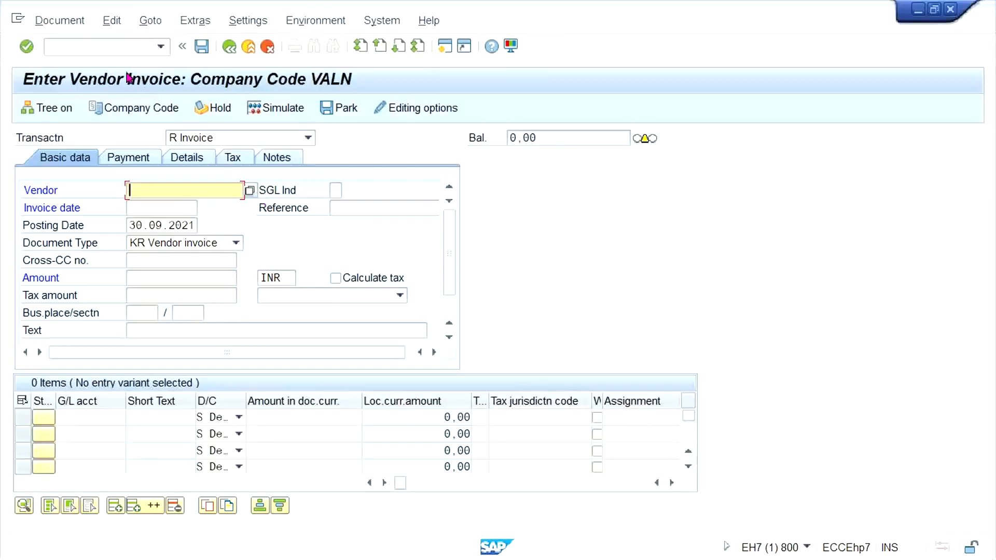
Open G/L account document entry with transaction FB50 and set the document date to 28.09.2021
click(95, 45)
text(/NFB50)
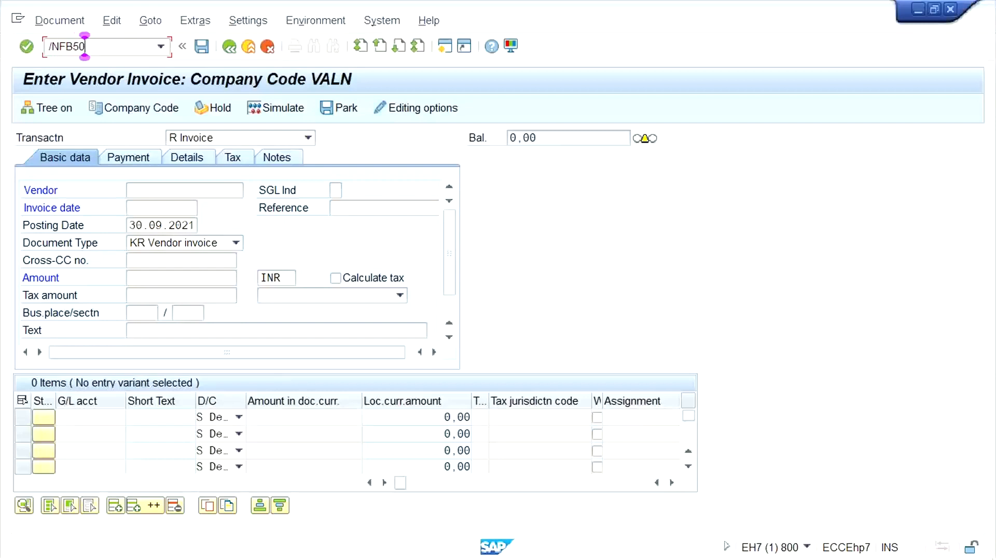
key(Return)
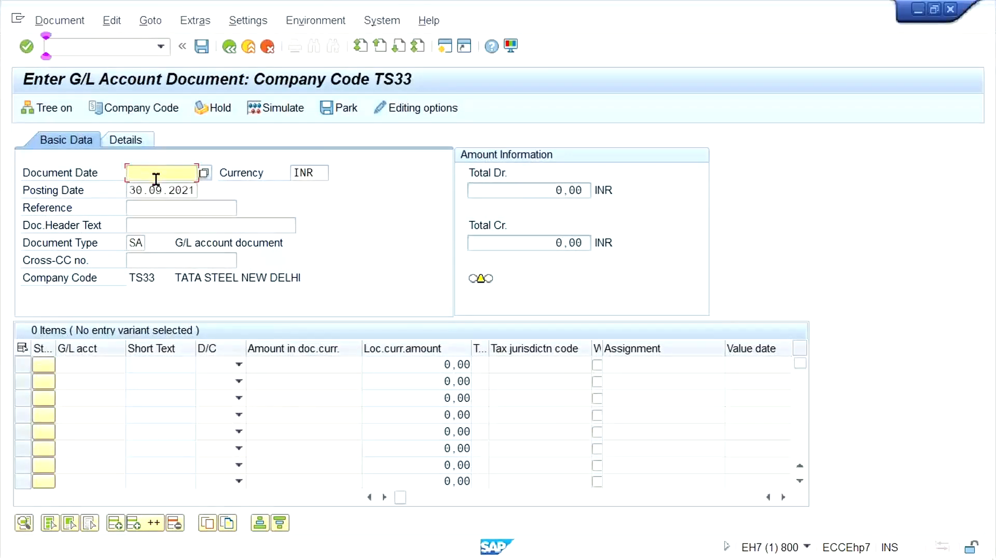
key(Down)
key(Return)
Enter two line items of 500 each: G/L account 4000 as credit and G/L account 1000 as debit
click(74, 362)
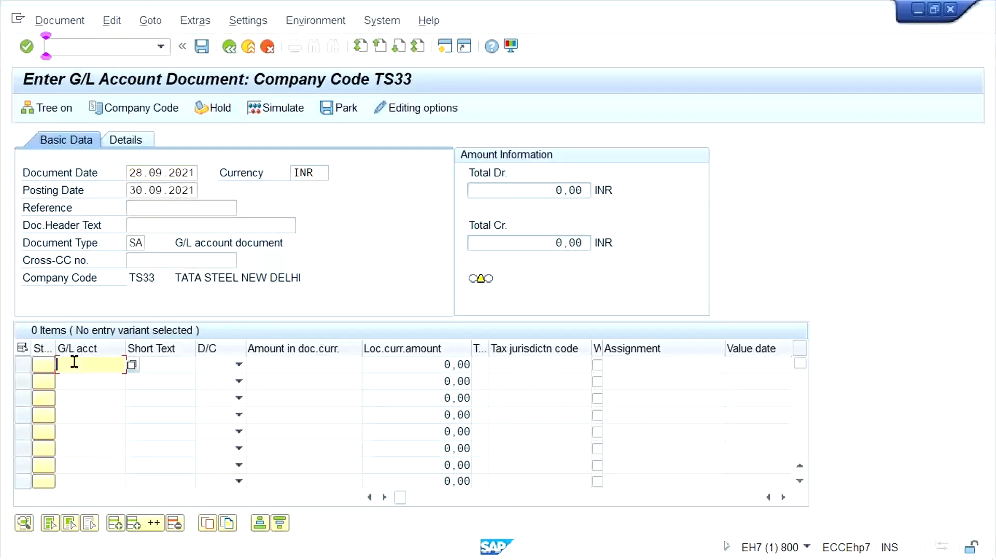
text(4000)
key(Down)
text(1000)
key(Tab)
text(s)
key(Up)
text(h)
key(Tab)
text(500)
key(Down)
text(500)
key(Return)
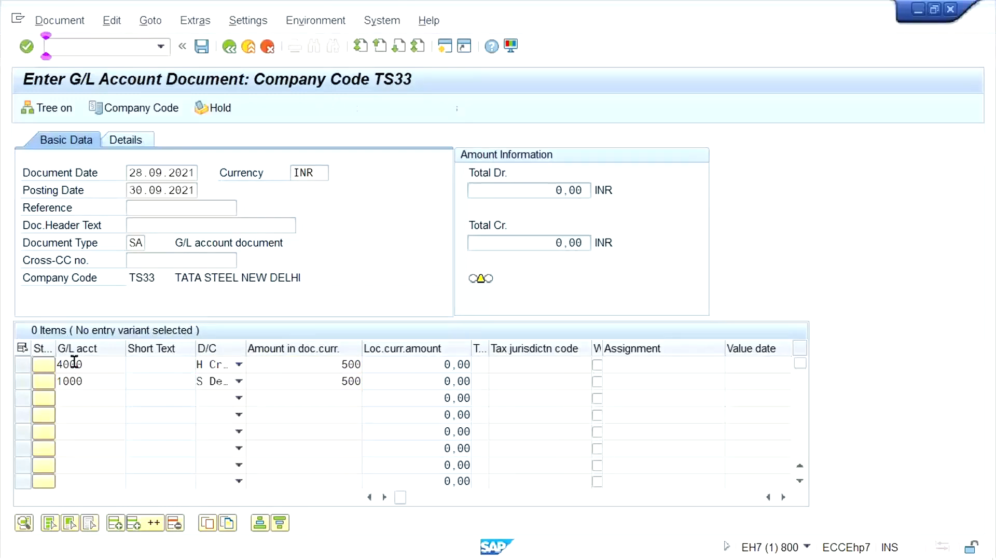
Reselect the debit/credit indicators of the two line items and post the G/L document
click(211, 370)
click(218, 395)
click(213, 372)
click(211, 382)
click(215, 369)
click(216, 394)
click(215, 382)
click(217, 397)
key(Return)
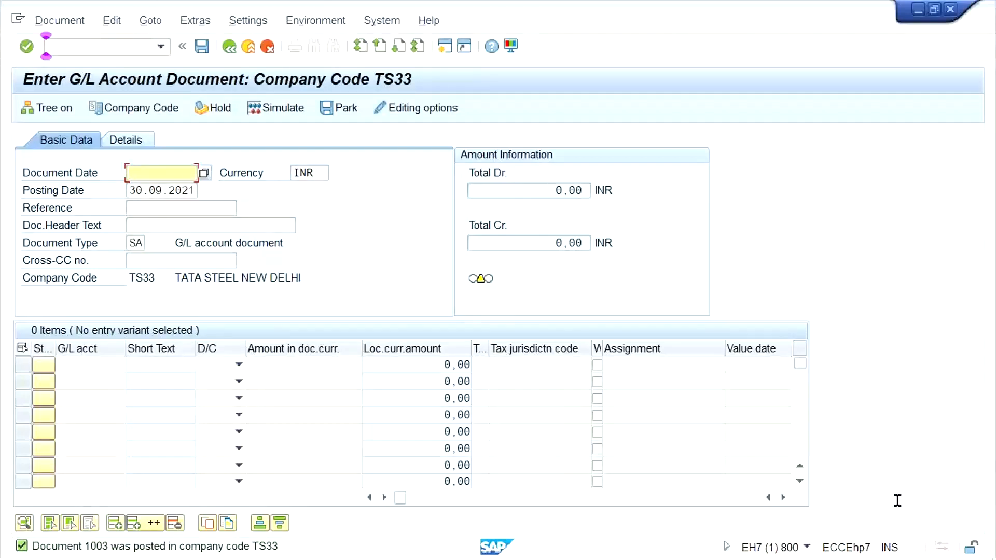
Leave G/L account document entry and return to the SAP Easy Access screen
click(96, 46)
text(/N)
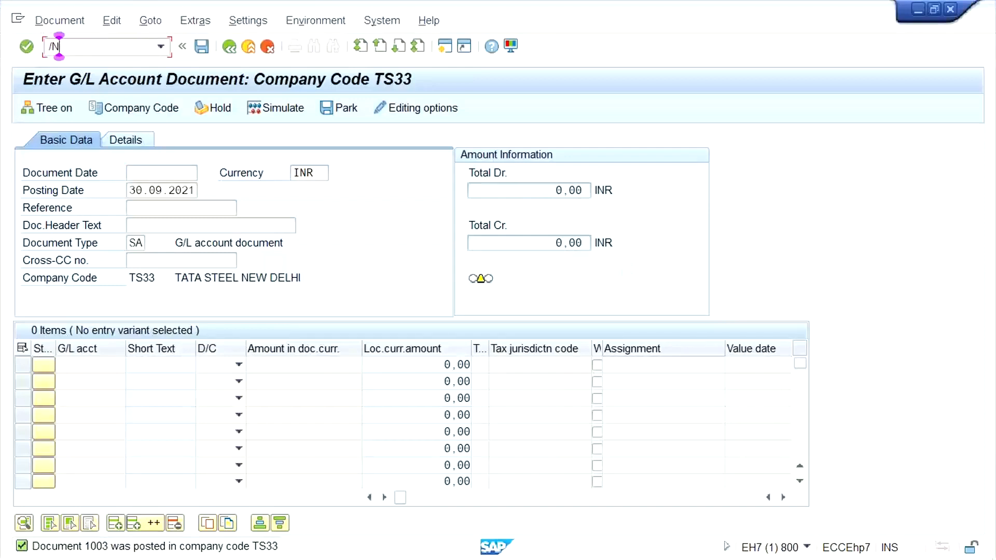
key(Return)
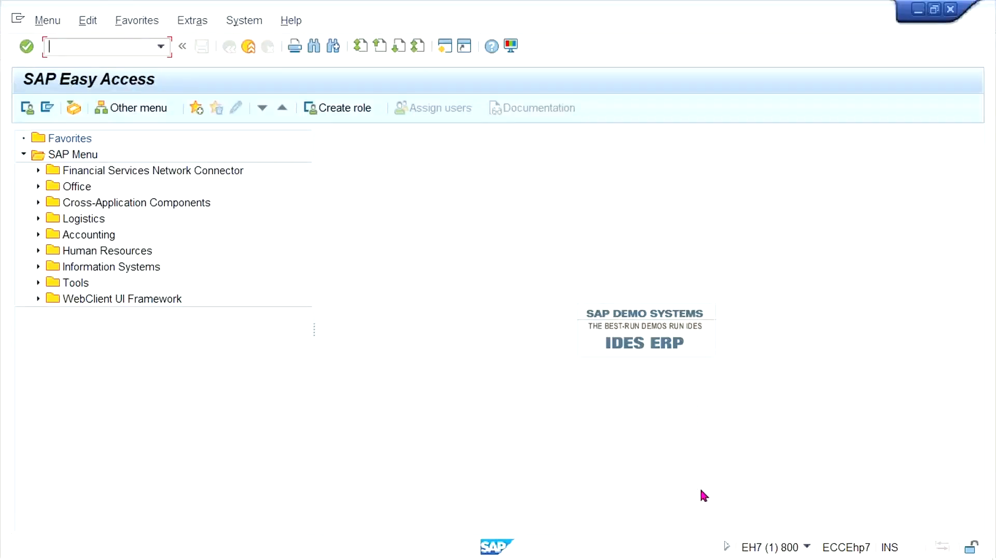
Set the status bar to show the transaction code and open the company code overview with transaction OX02
key(ctrl+n)
click(806, 547)
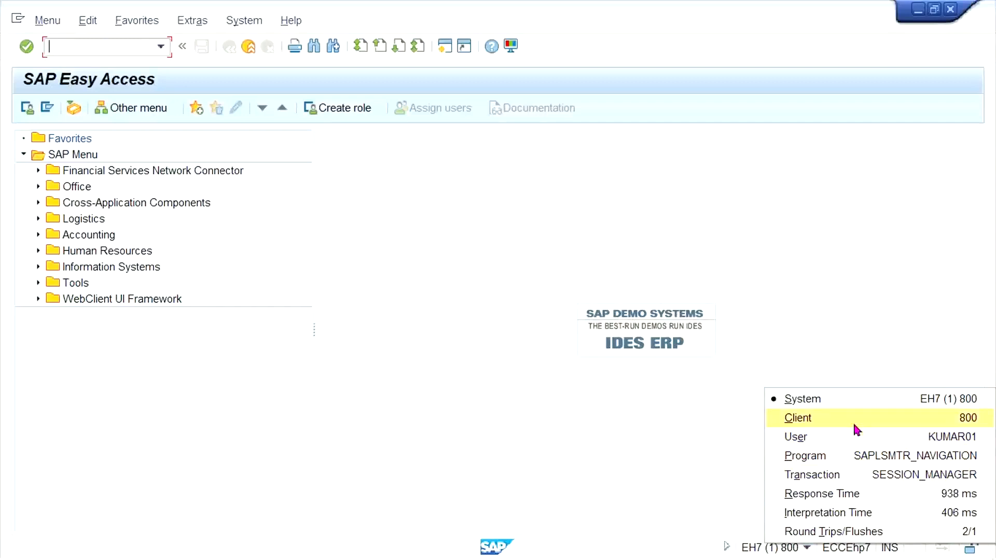
click(859, 481)
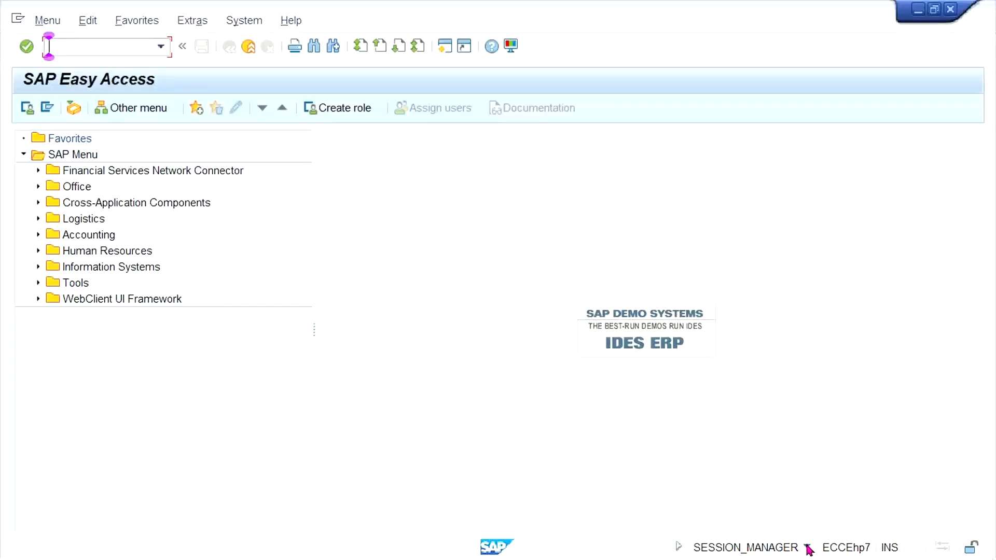
text(OX02)
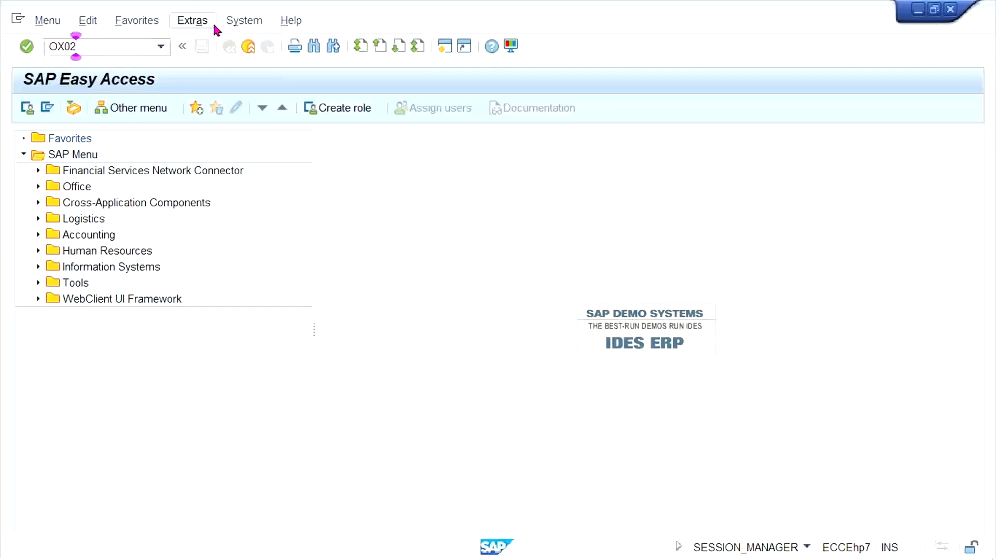
key(Return)
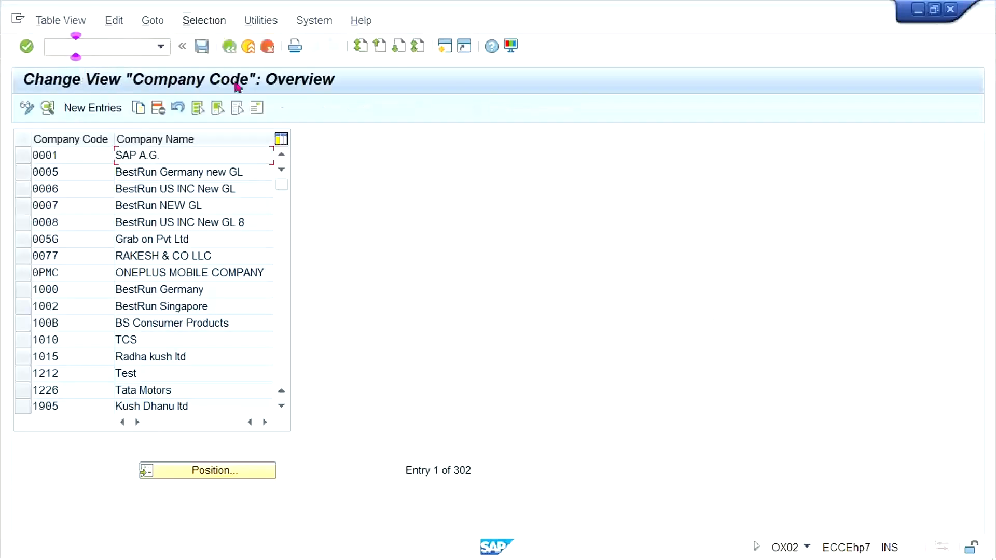
Leave the company code overview and open automatic payment transactions with transaction F110
click(101, 44)
text(/n)
key(Return)
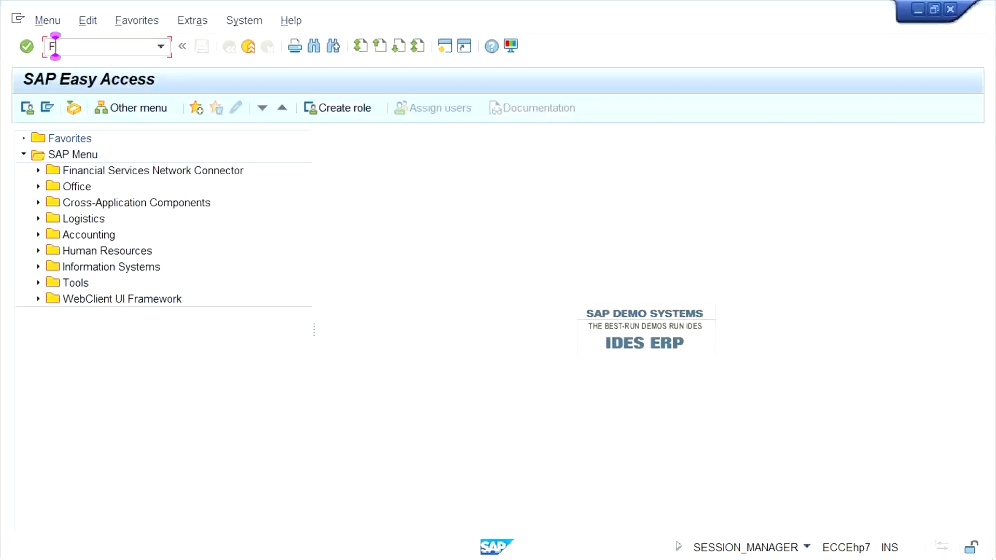
text(F110)
key(Return)
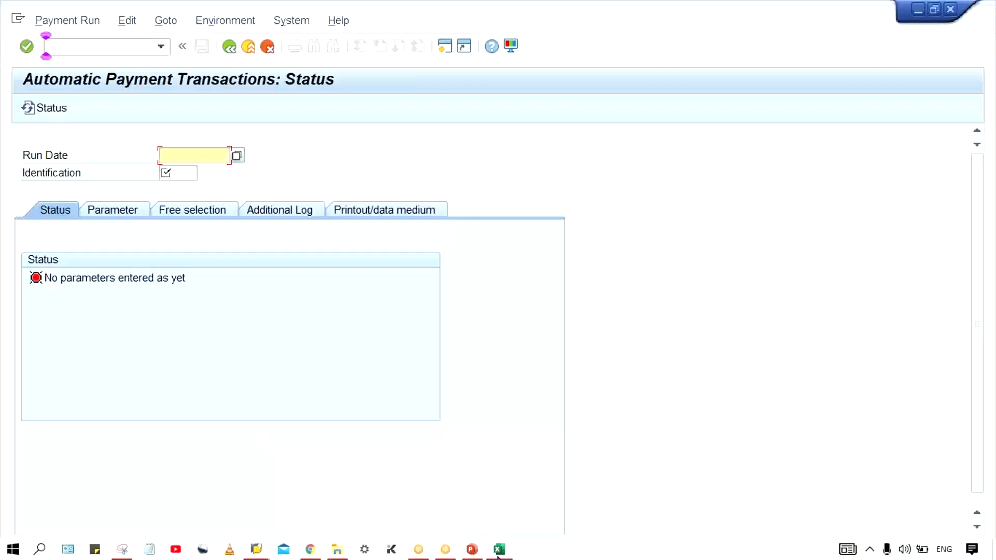
Switch to the Excel workbook #0. Class and enter HDFC, ICICI and HSBC in cells F2 to F4 of Sheet1
click(499, 549)
click(332, 207)
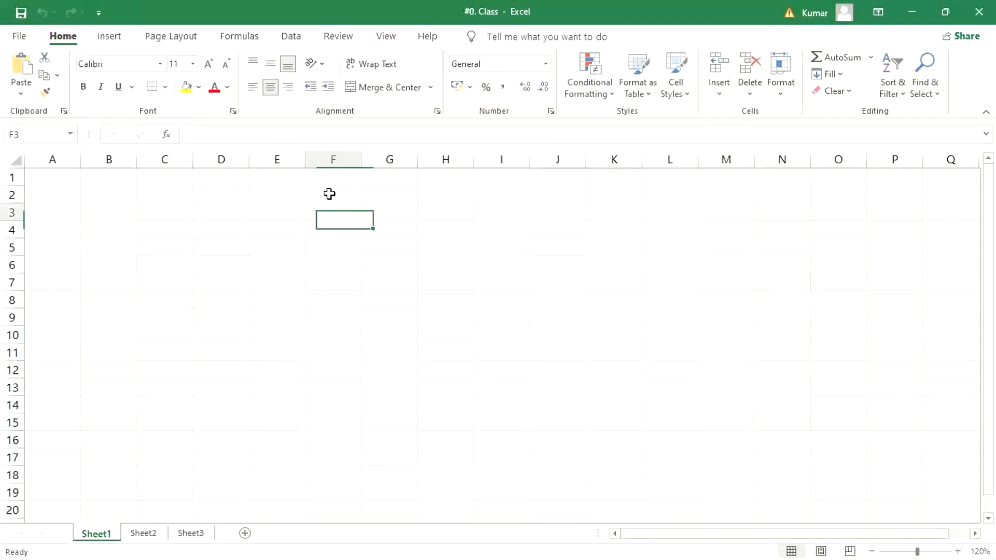
click(329, 193)
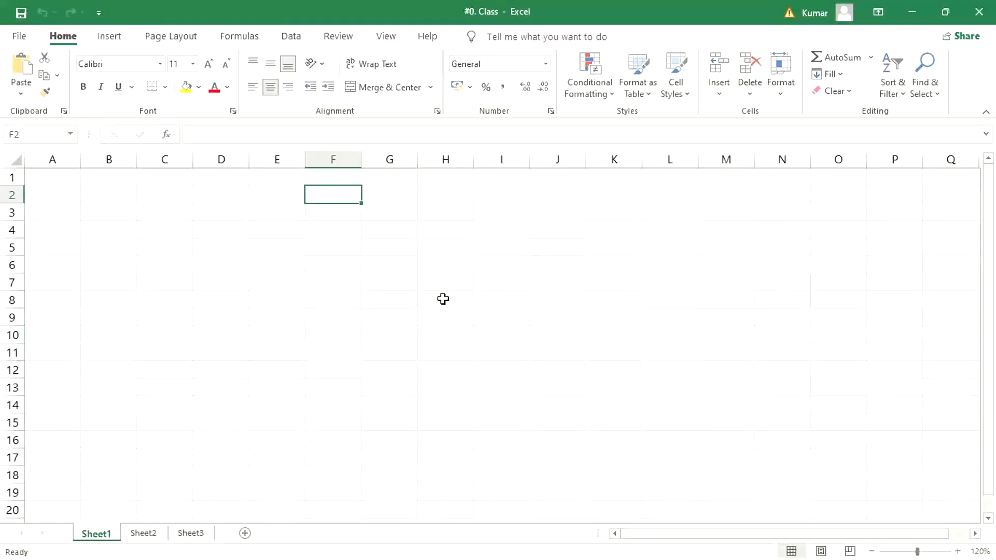
text(HDFC)
key(Return)
text(ICIIC)
key(BackSpace)
key(BackSpace)
text(CI)
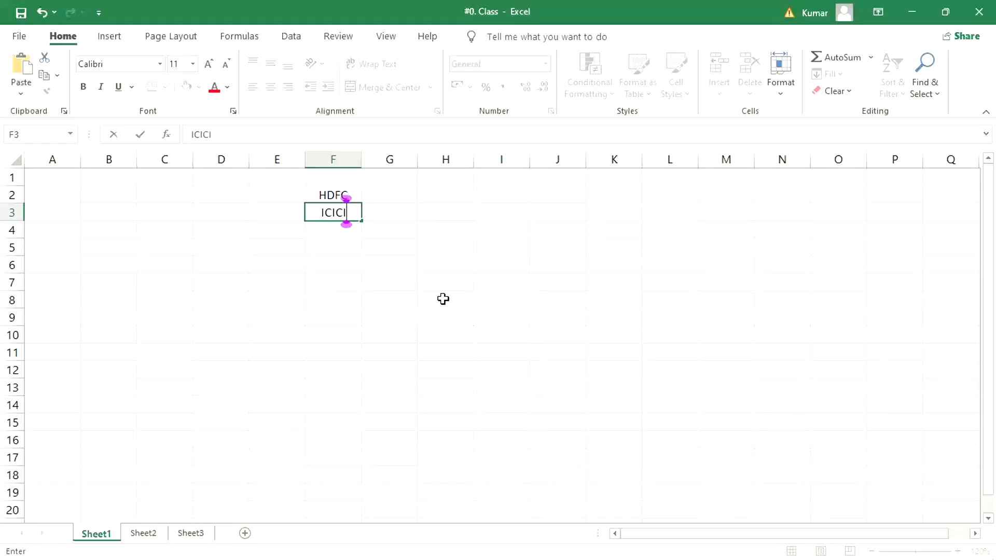
key(Return)
text(HSBC)
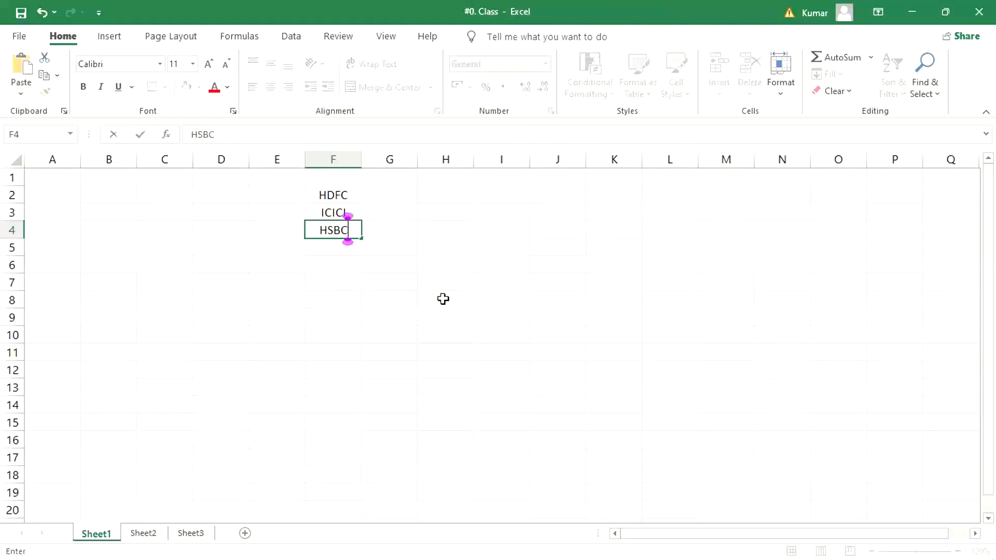
key(Return)
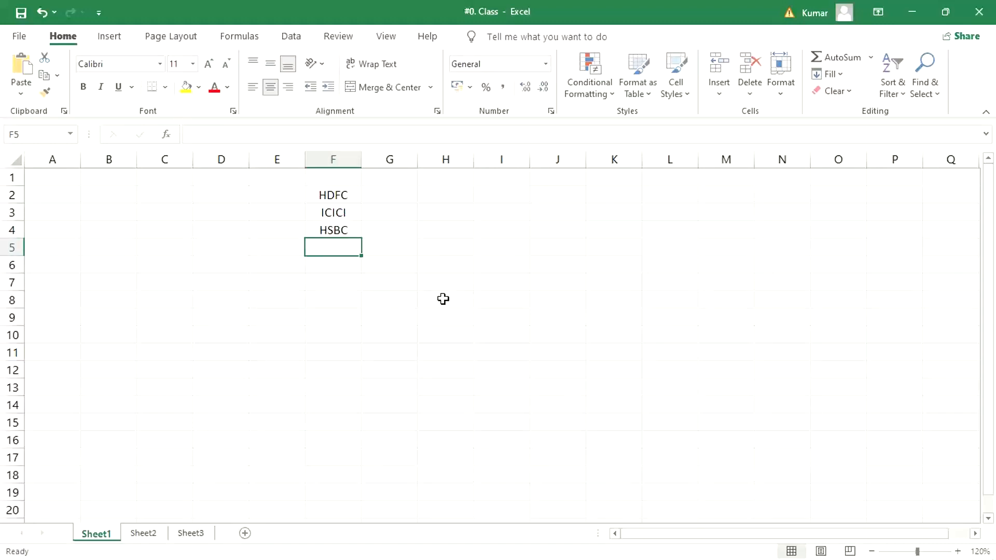
click(329, 198)
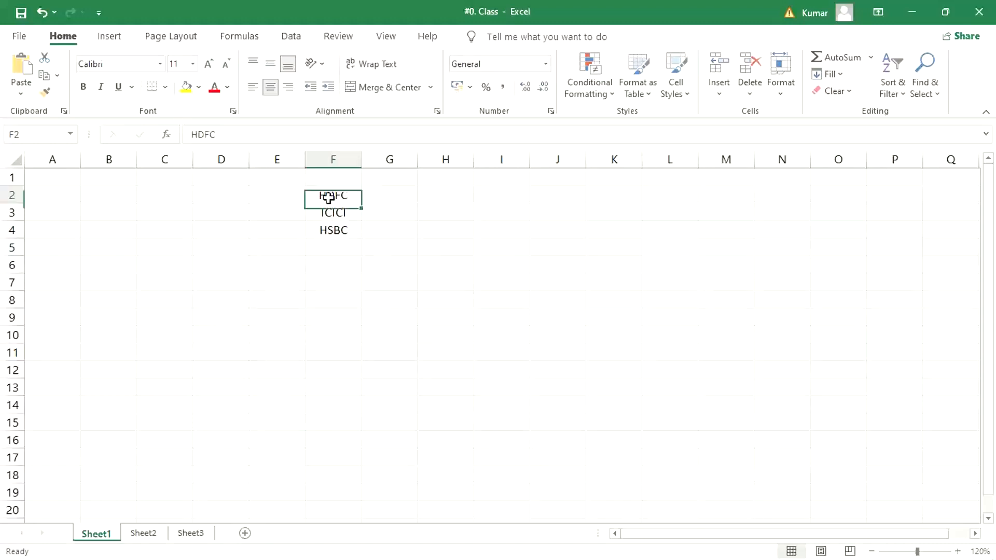
click(329, 213)
click(329, 225)
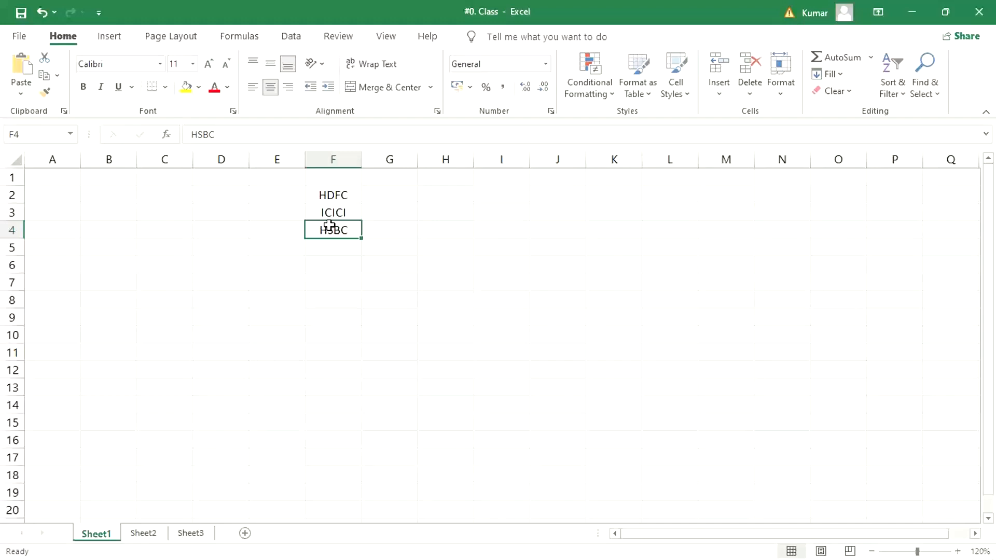
click(330, 194)
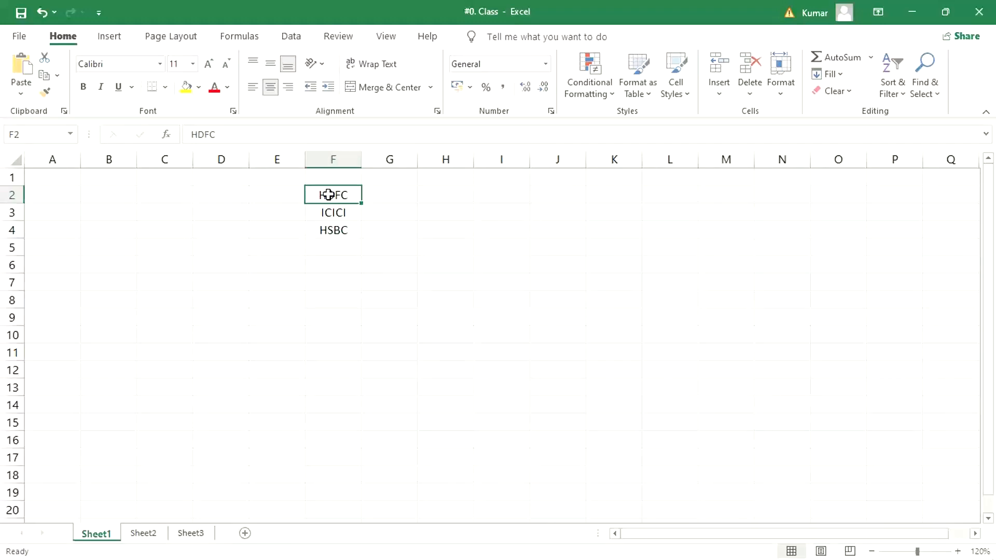
click(335, 212)
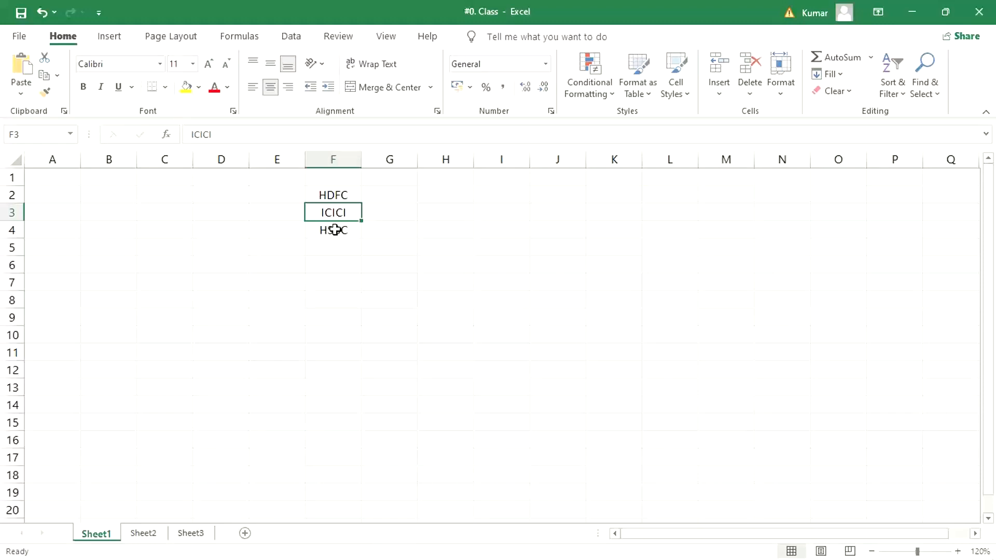
Enter the short codes HD, IC and HS in cells E2 to E4, beside the bank names
click(287, 197)
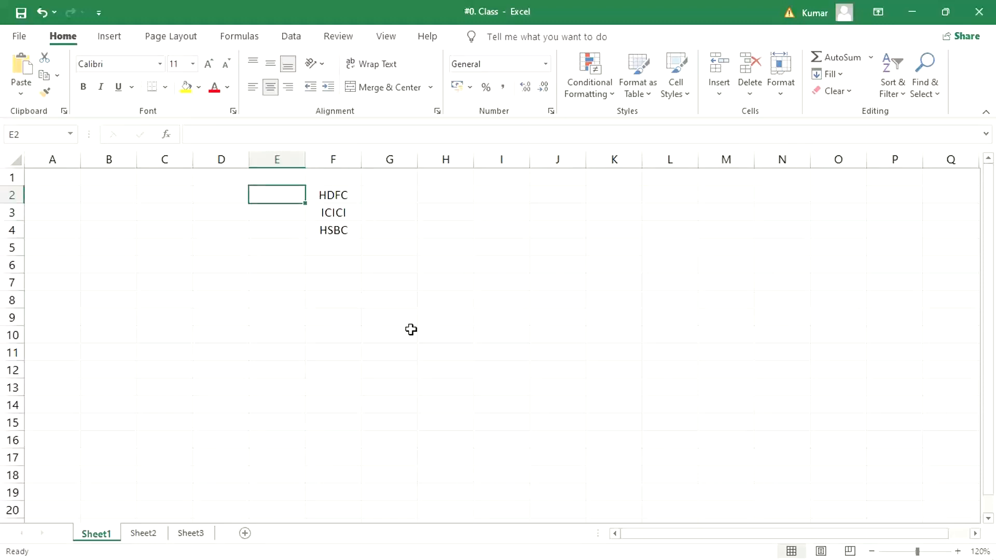
text(HD)
key(Return)
text(IC)
key(Return)
text(HS)
key(Return)
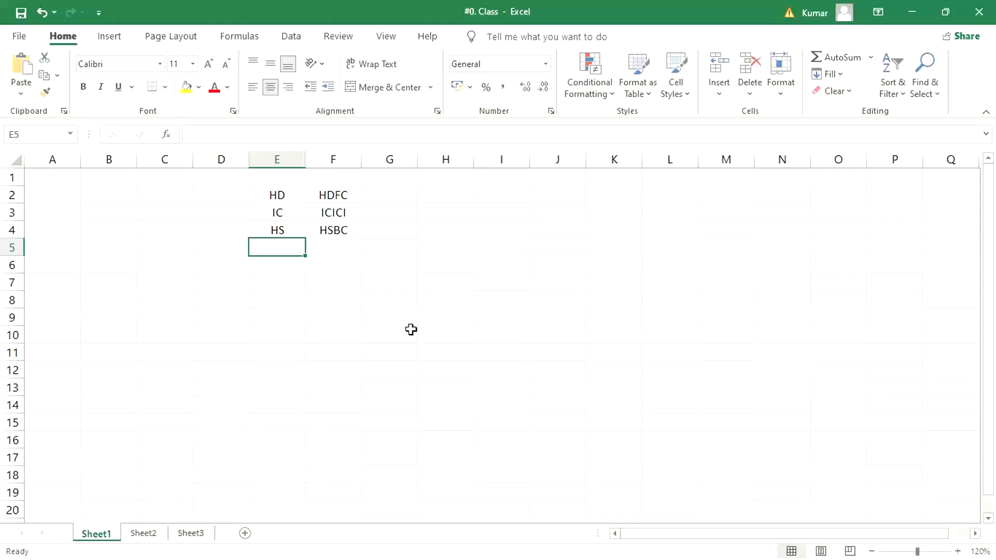
key(Up)
key(Up)
key(Up)
key(Down)
key(Down)
key(Down)
click(338, 199)
click(338, 210)
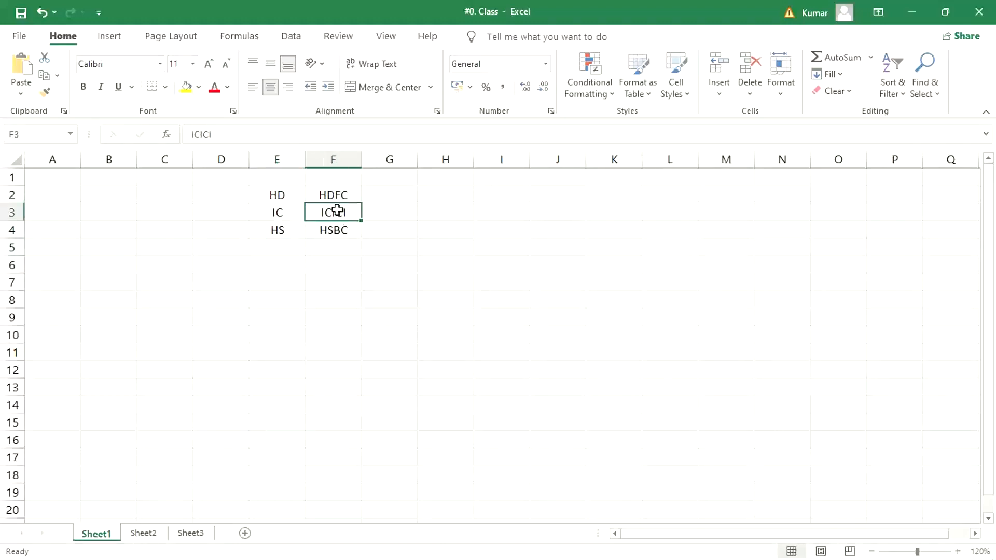
click(332, 226)
click(328, 192)
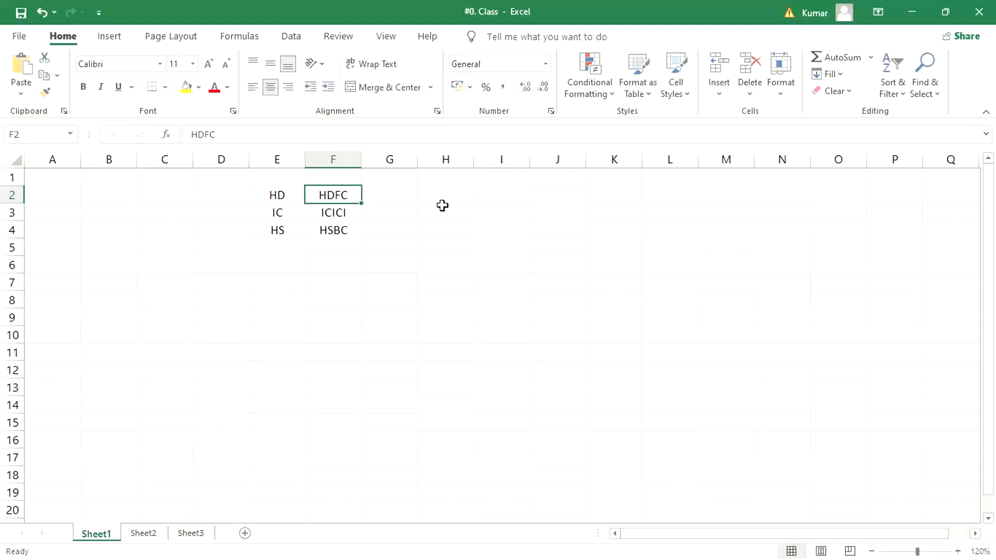
drag(282, 192, 282, 230)
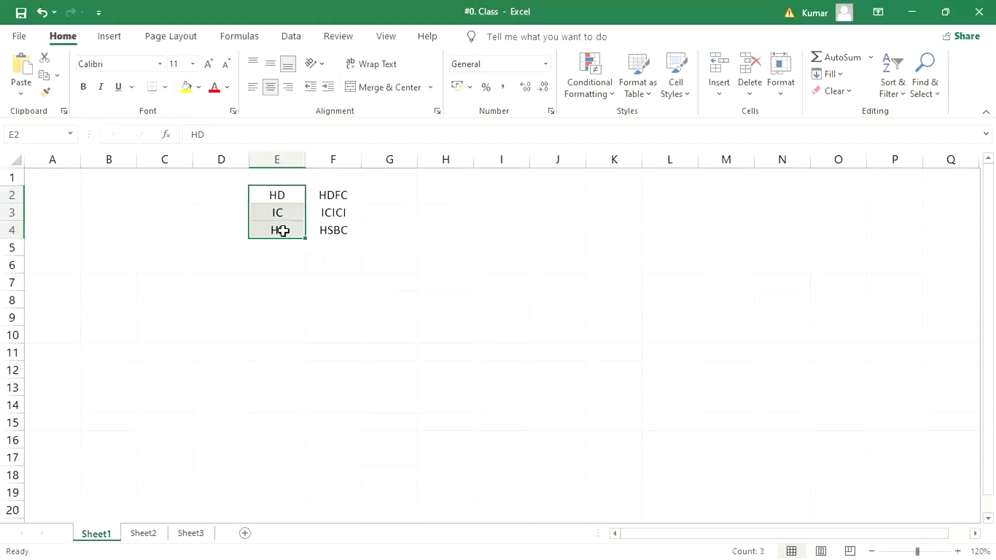
click(268, 191)
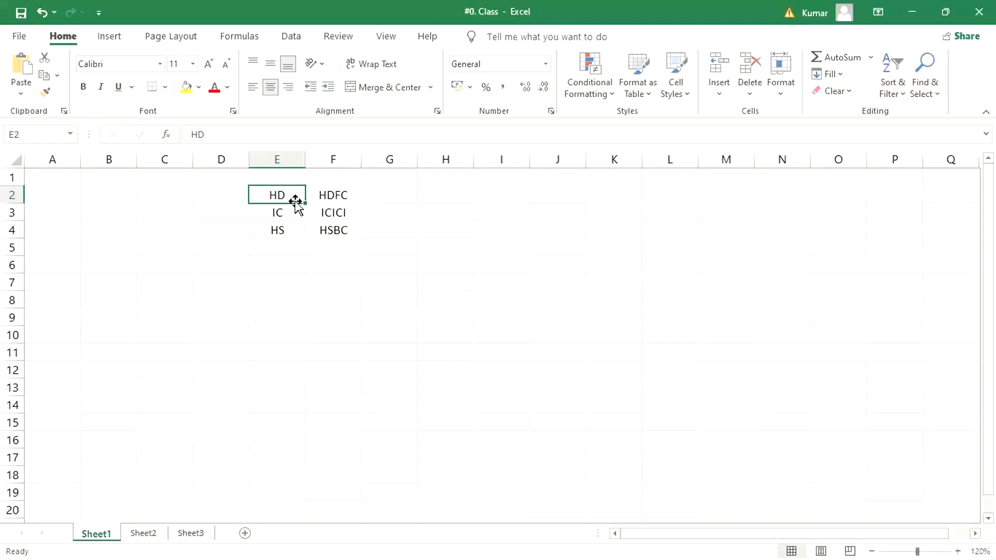
click(267, 211)
drag(289, 182, 287, 189)
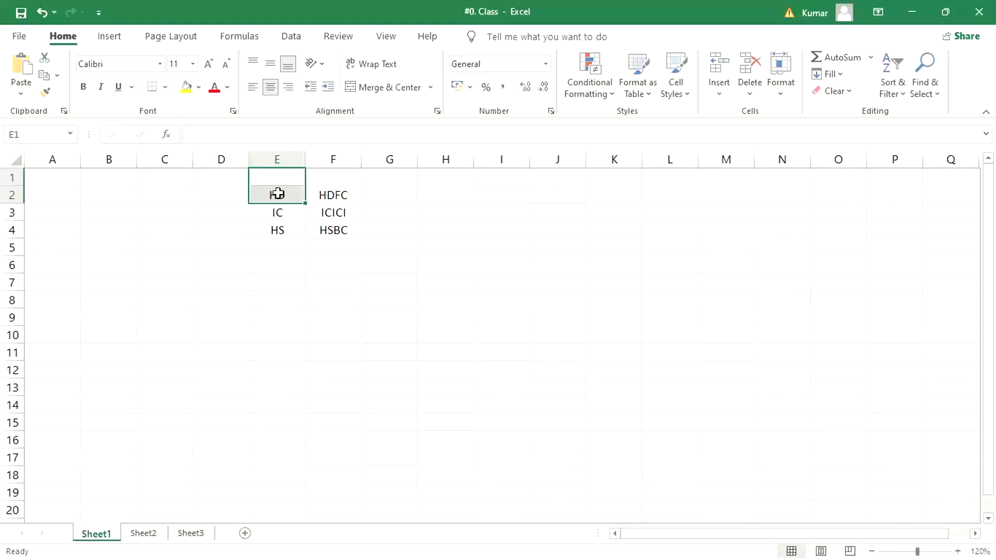
click(276, 193)
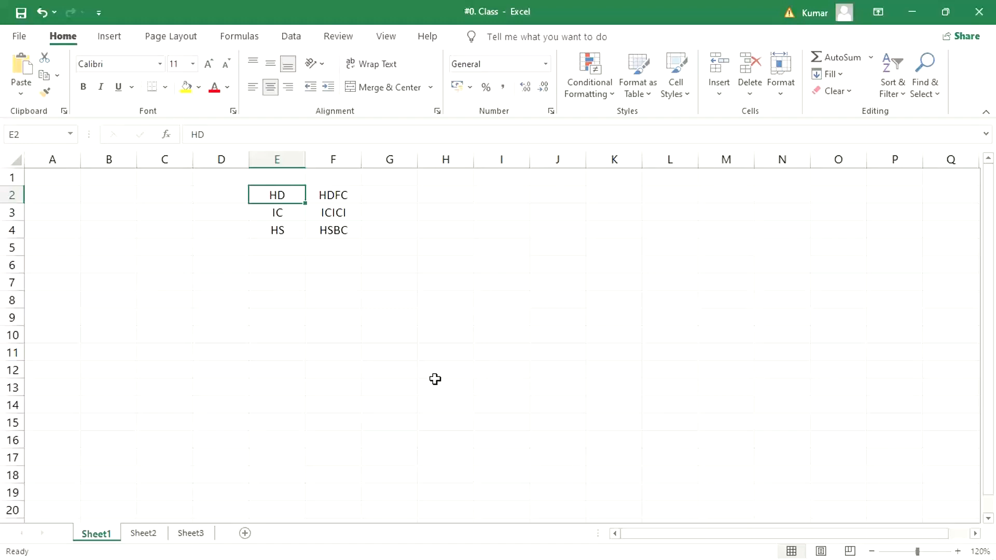
Switch to SAP Logon 740 and open a new session through the SAP_2 connection
mouse_move(267, 558)
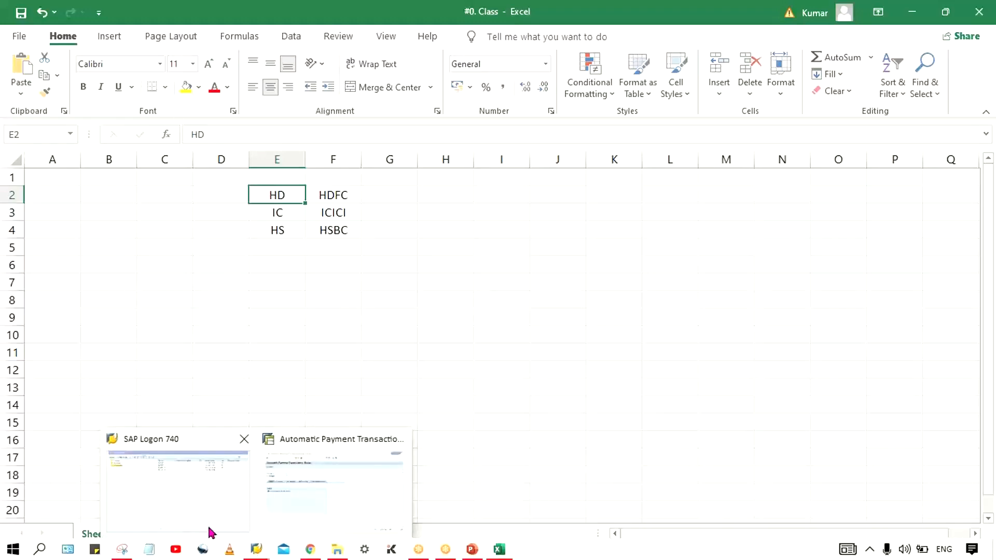
click(207, 511)
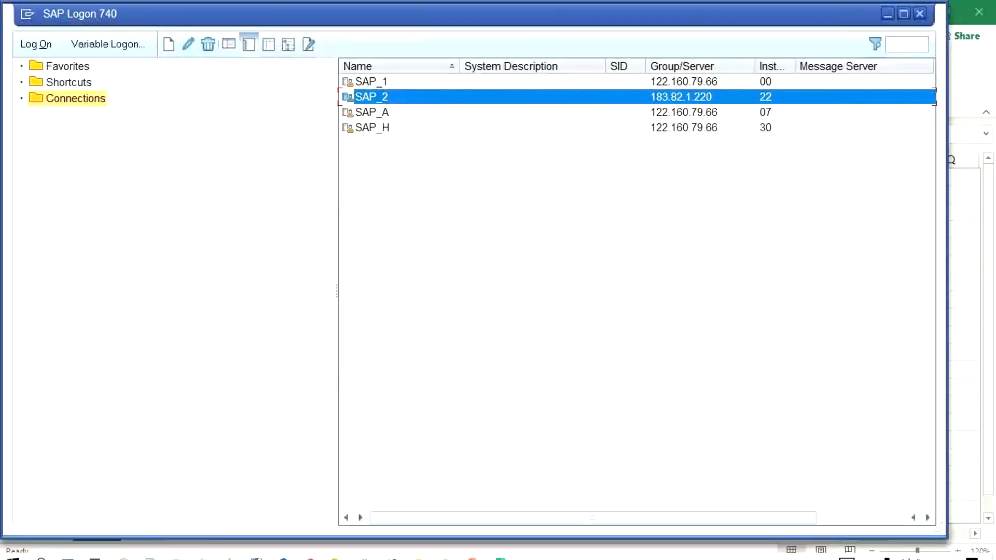
mouse_move(265, 551)
mouse_move(404, 441)
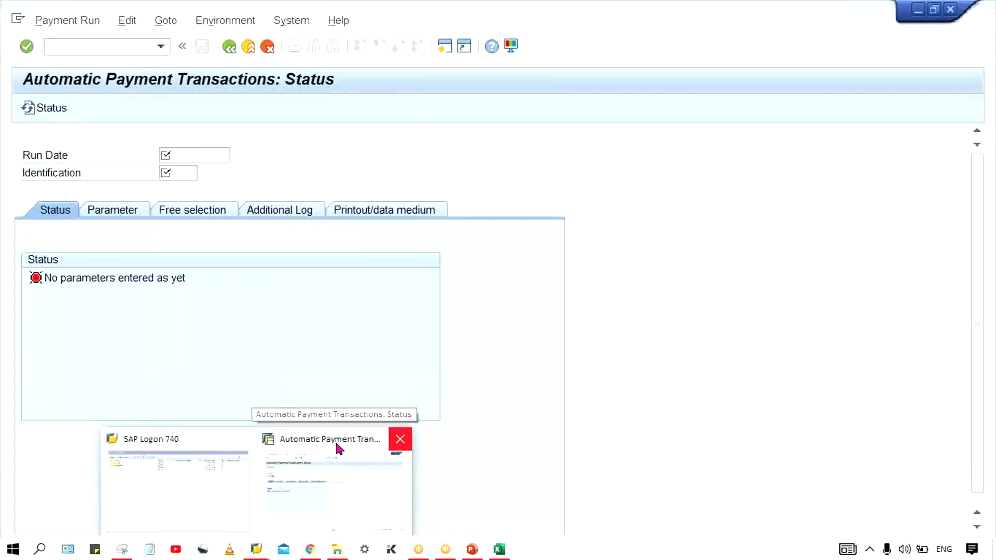
click(202, 490)
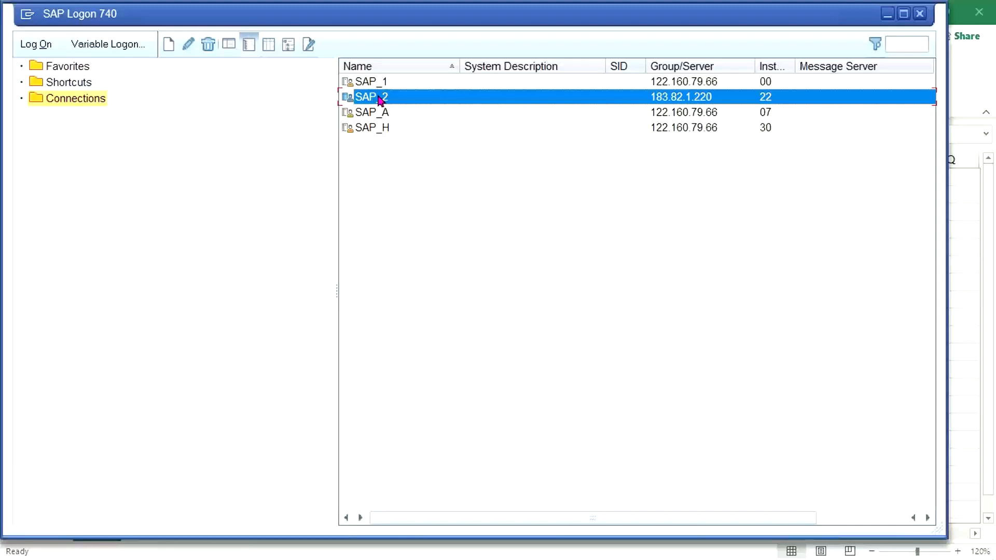
double_click(379, 99)
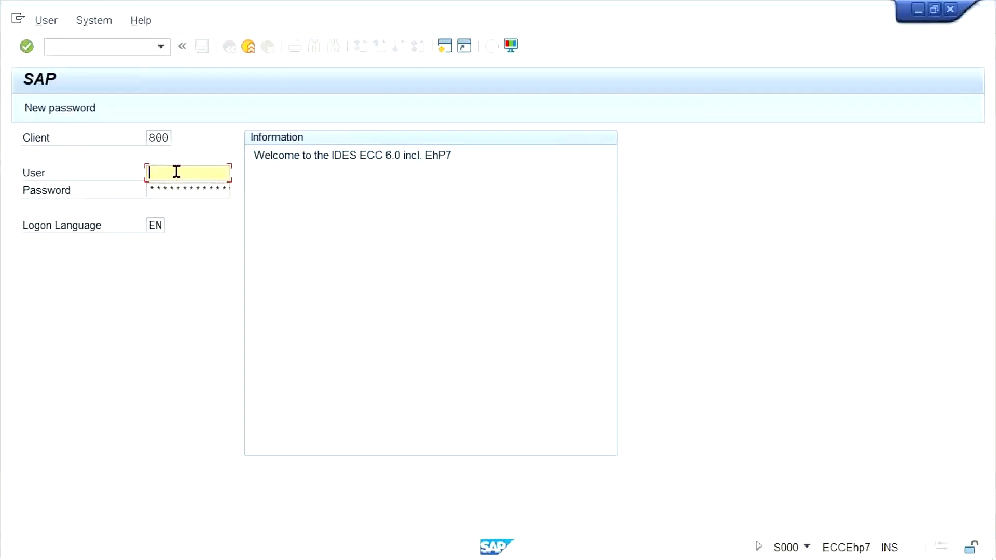
Log on to client 800 with the saved user name and the account password
key(Down)
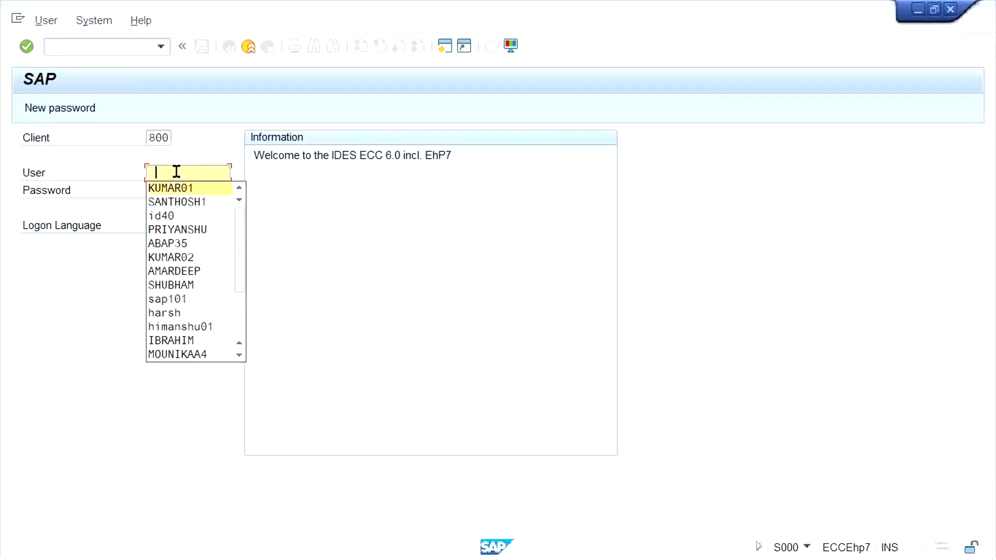
key(Tab)
text(******)
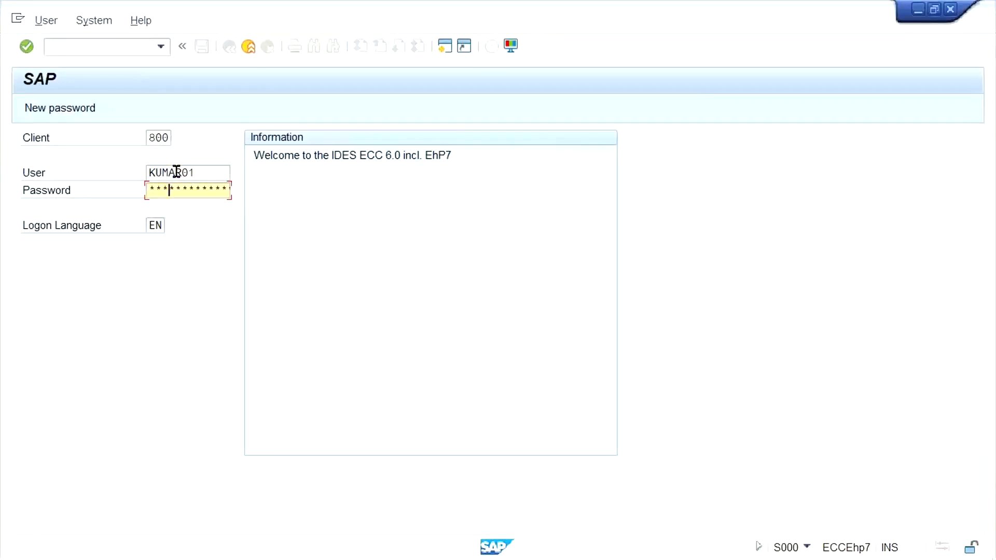
text(***)
key(Return)
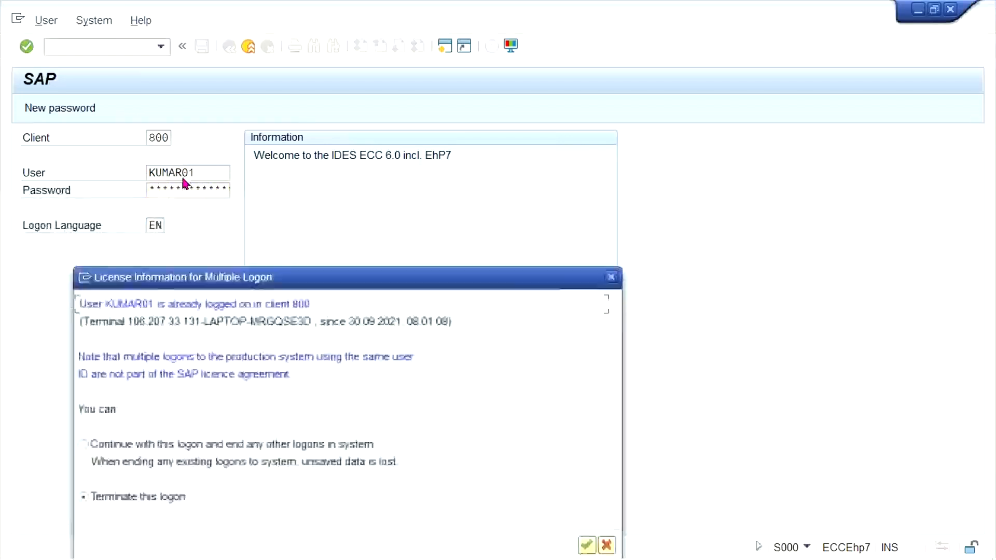
Continue with this logon and end any other logons in the system
right_click(85, 447)
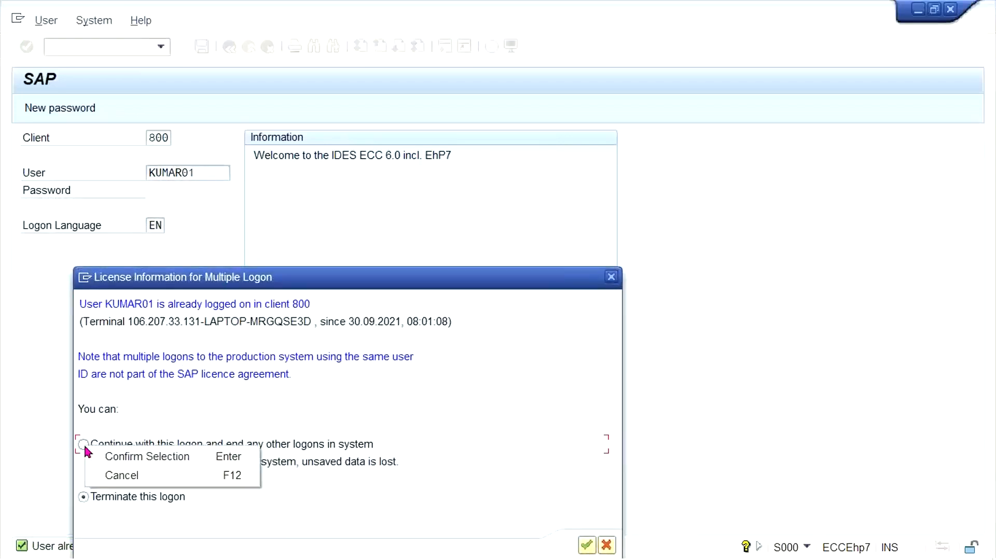
click(85, 447)
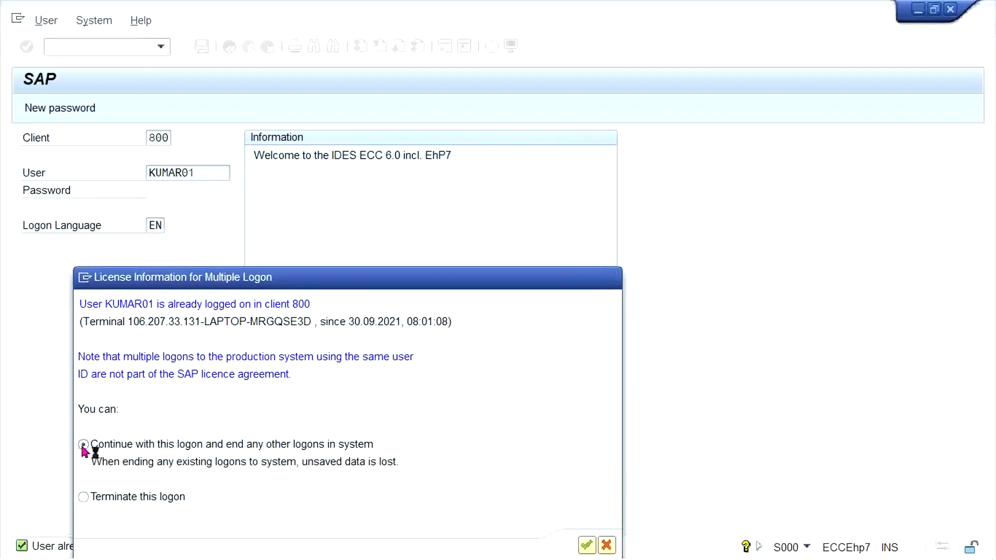
click(584, 339)
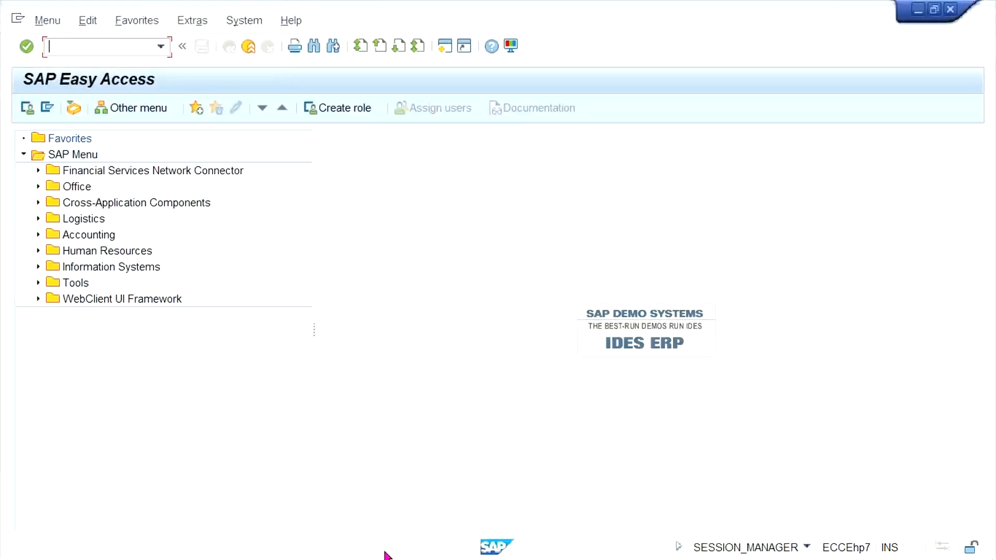
Switch to the Excel workbook #0. Class to review the bank codes and return to SAP Easy Access
click(500, 550)
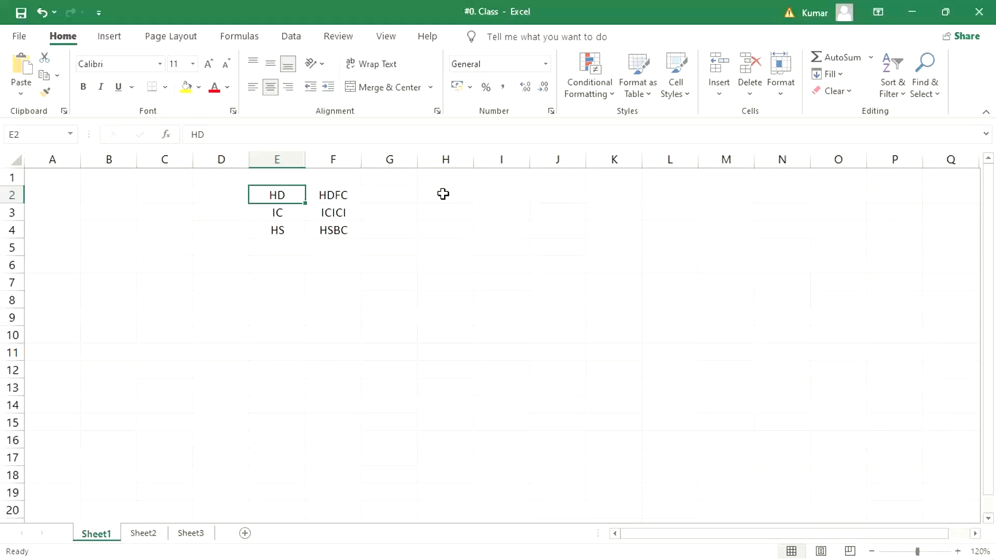
mouse_move(320, 558)
mouse_move(245, 557)
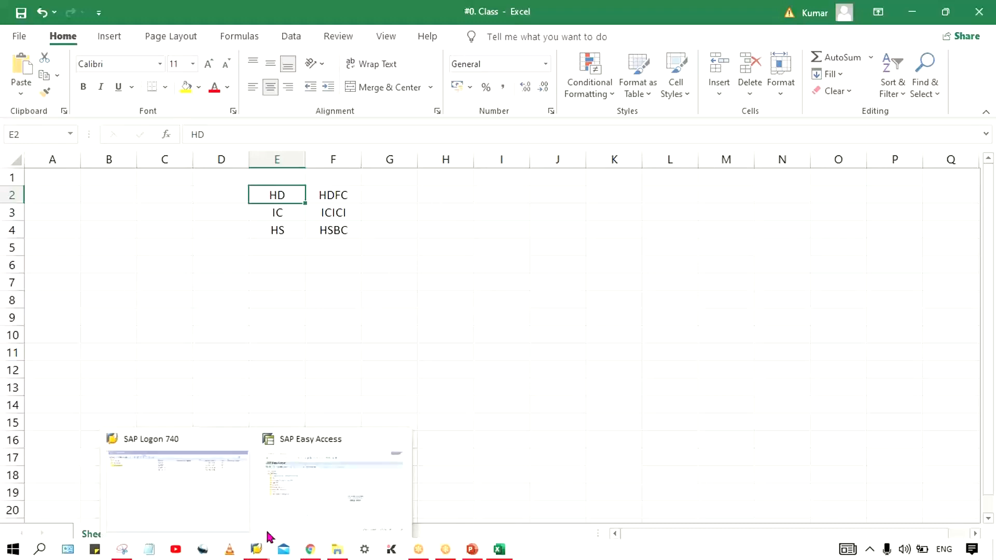
click(280, 482)
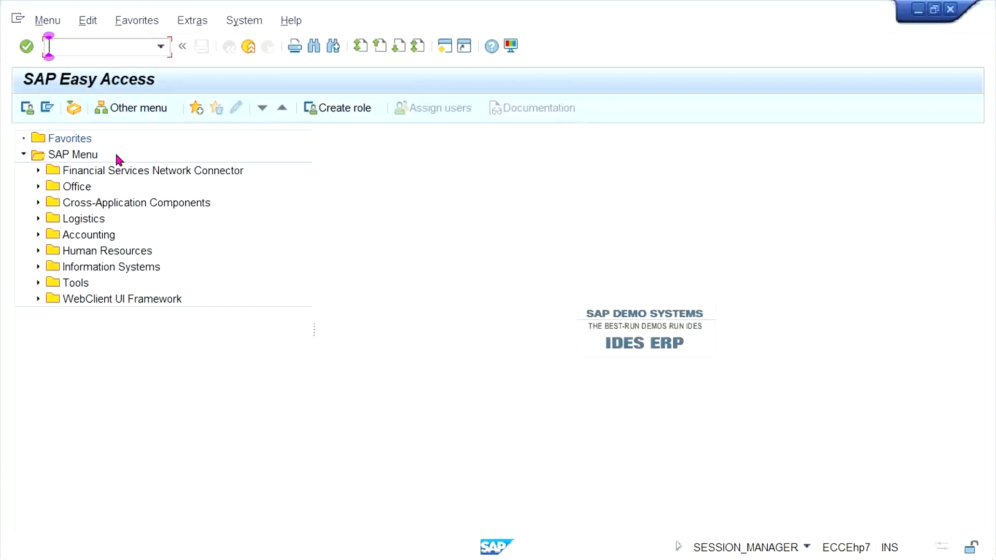
Start transaction XK02 and specify the ALPHA LTD. vendor with company code TM33
text(XK02)
key(Return)
key(Down)
key(Return)
key(Tab)
key(Down)
key(Return)
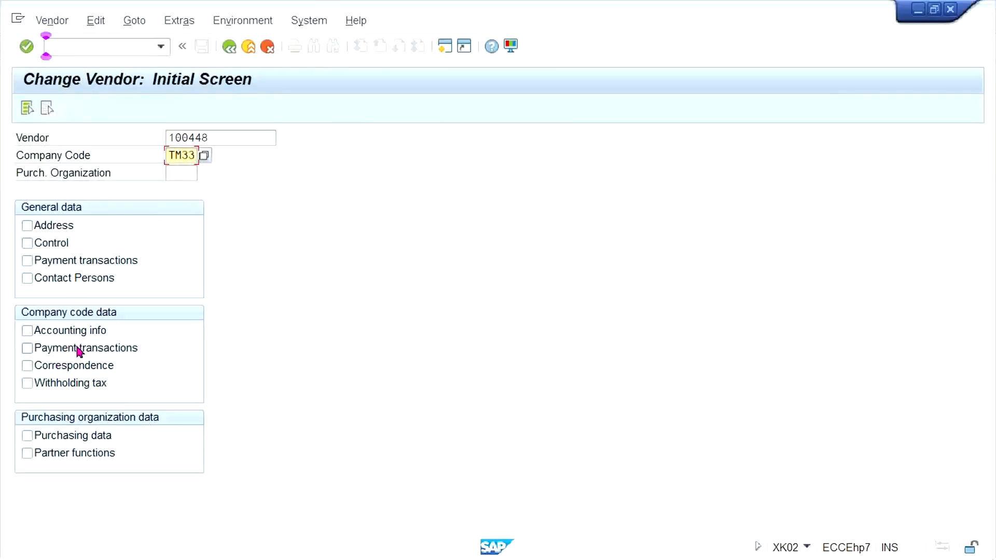
Open the vendor's general payment transactions and examine the bank group in the bank data of bank key H001
click(68, 260)
key(Return)
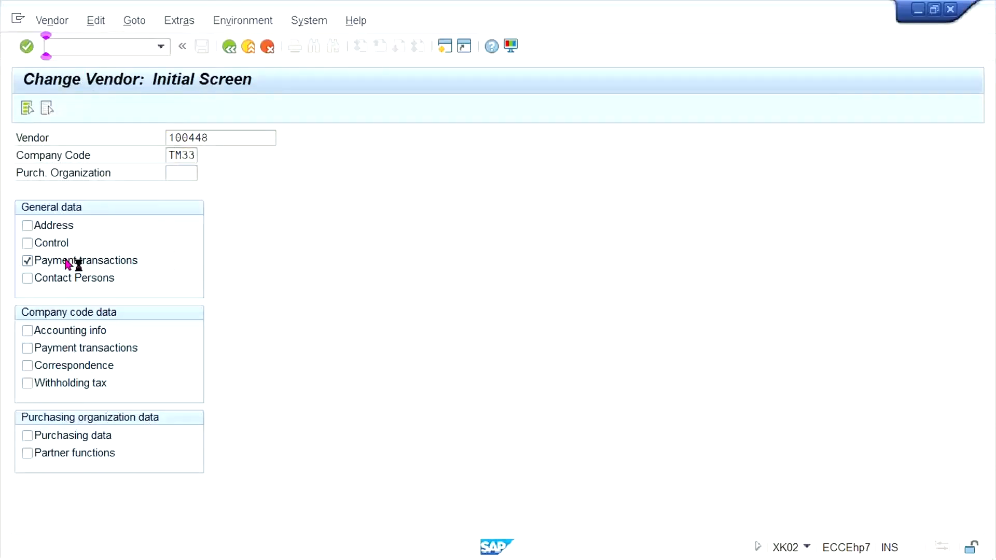
click(103, 204)
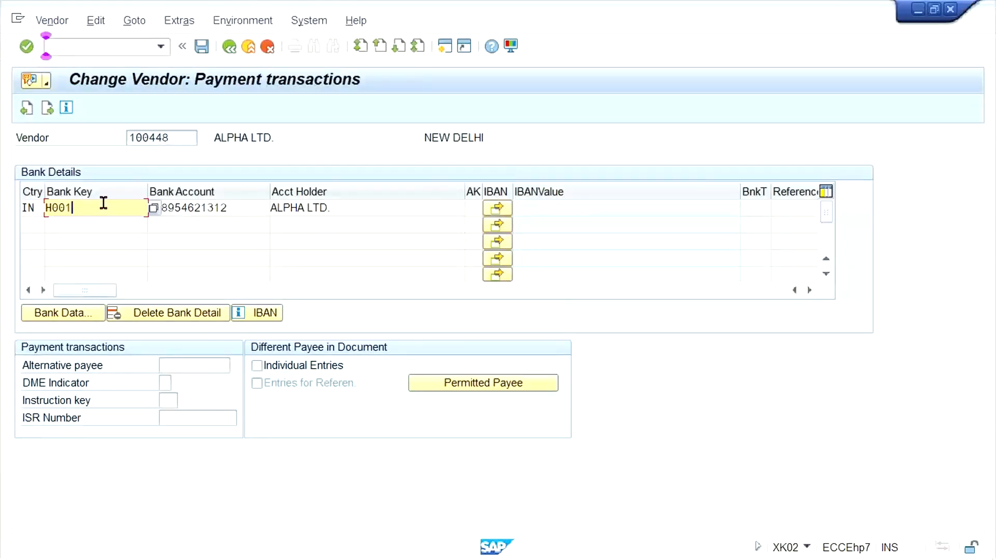
click(66, 313)
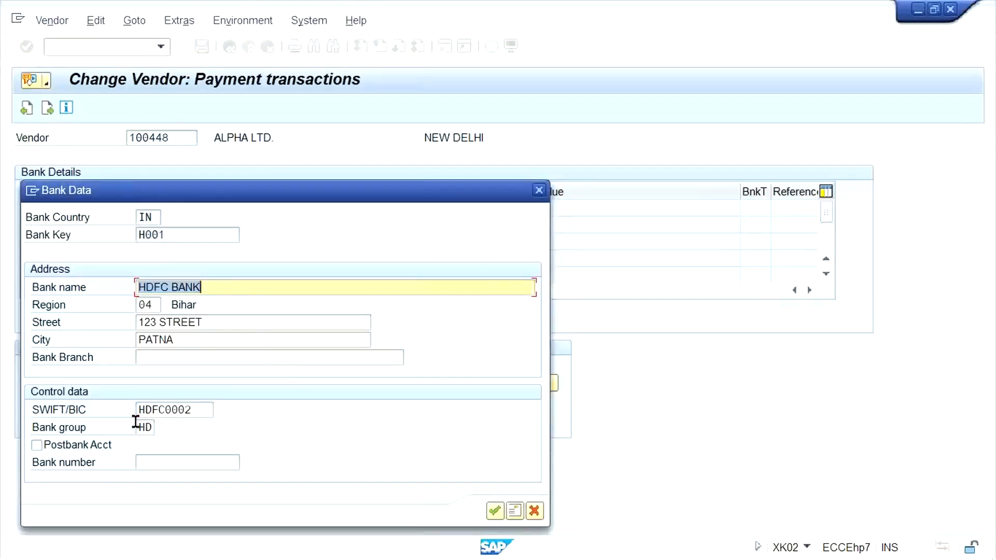
drag(139, 427, 186, 421)
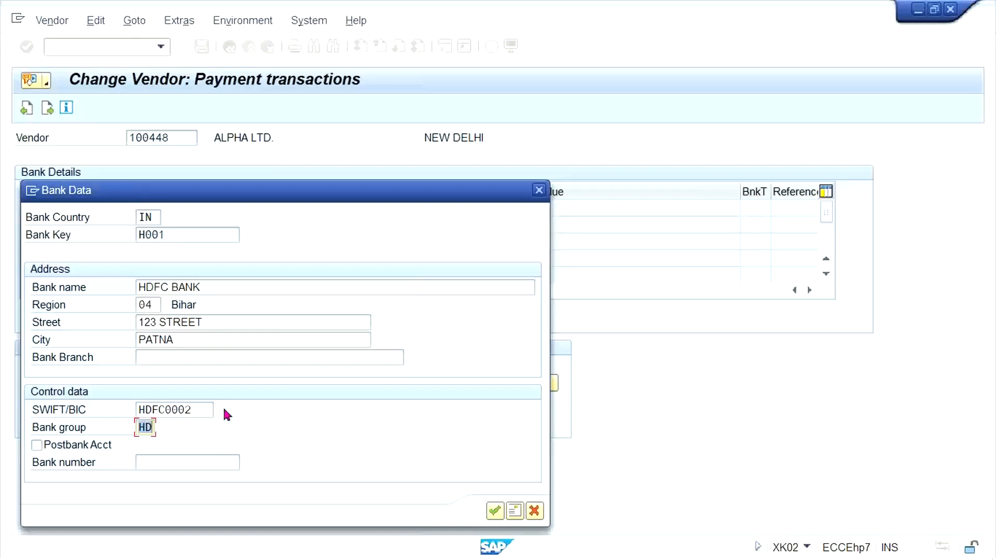
click(539, 191)
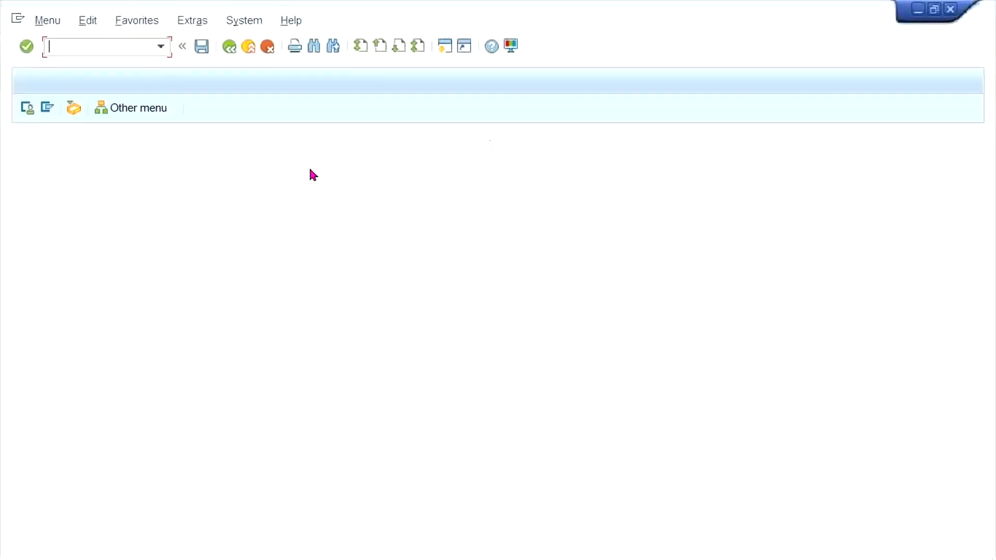
Open house bank maintenance for company code TM33 in the new session with transaction FI12
click(83, 47)
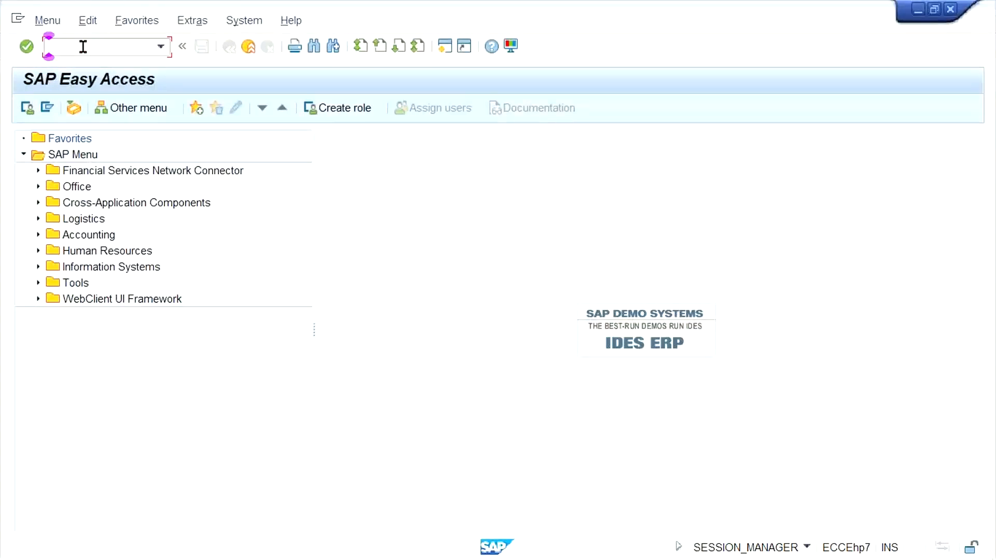
text(FI12)
key(Return)
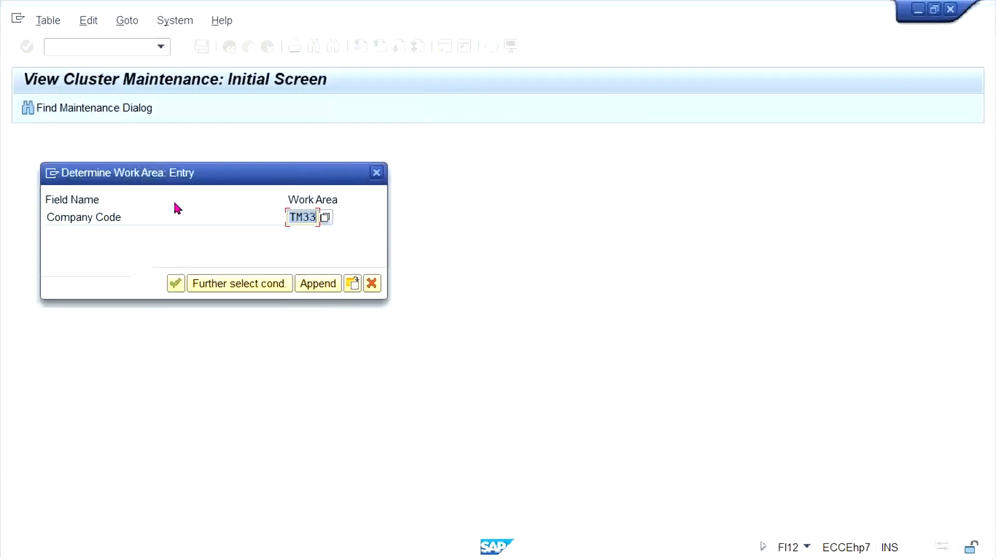
key(Return)
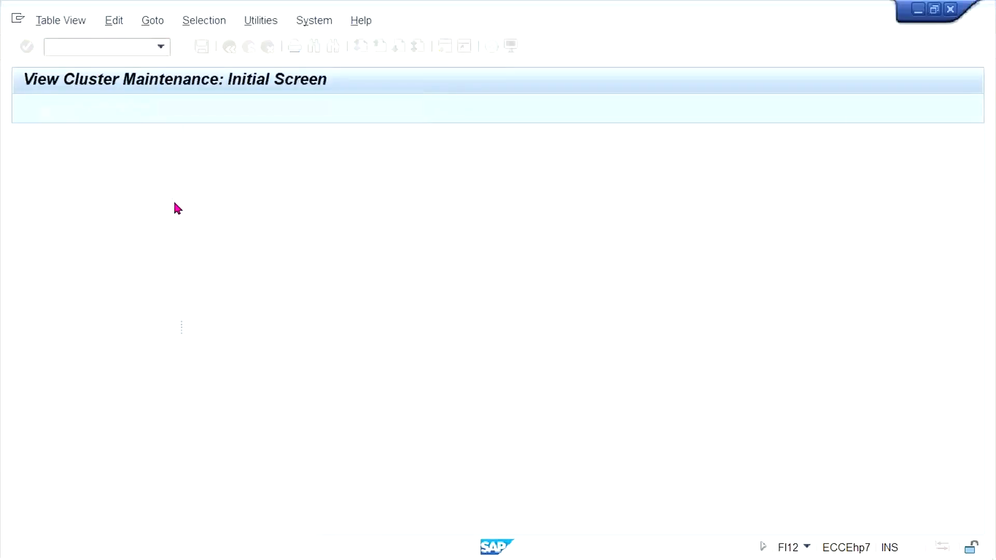
View the bank account details of house bank HDFC and return to the house banks overview
click(195, 208)
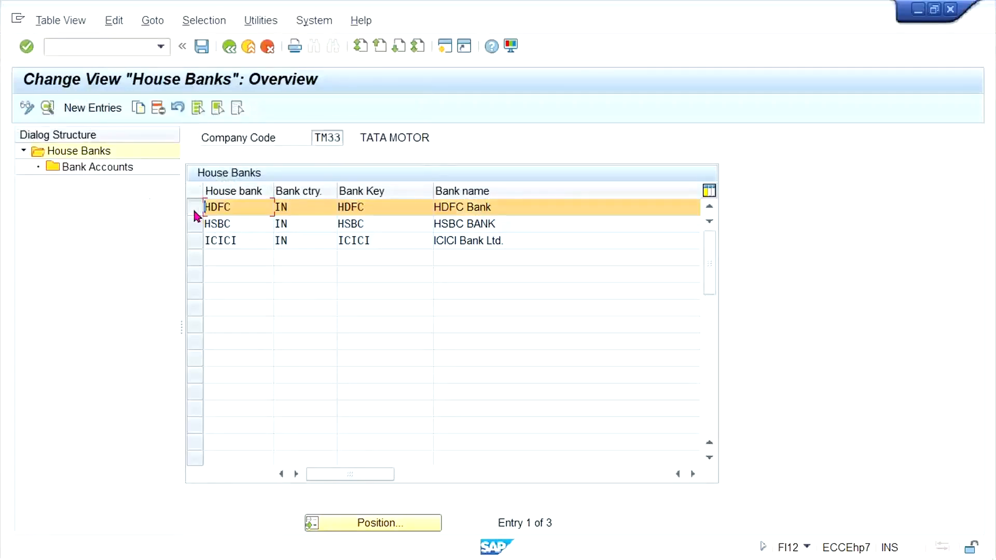
double_click(101, 167)
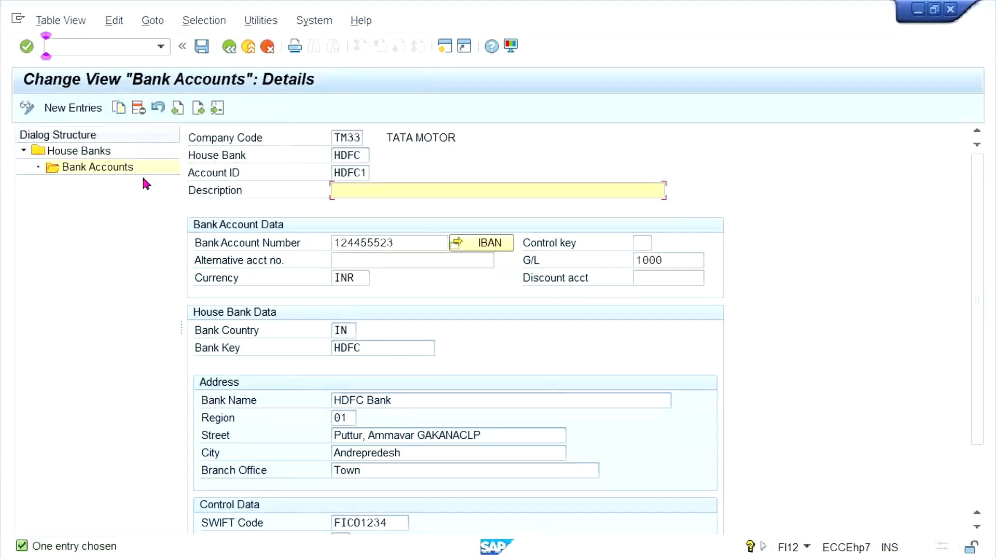
double_click(72, 151)
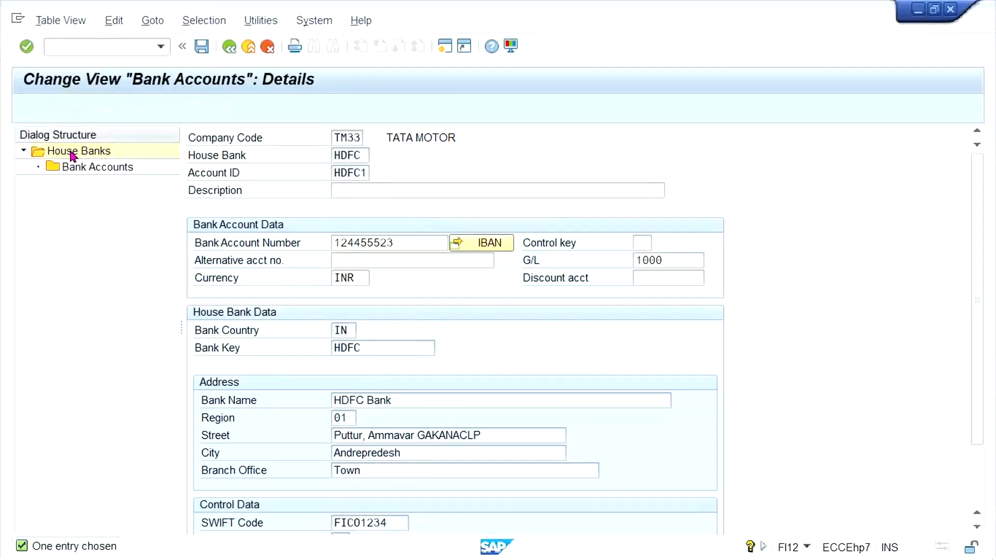
Open the details of house bank HDFC and expand its address data to examine the bank group
double_click(295, 207)
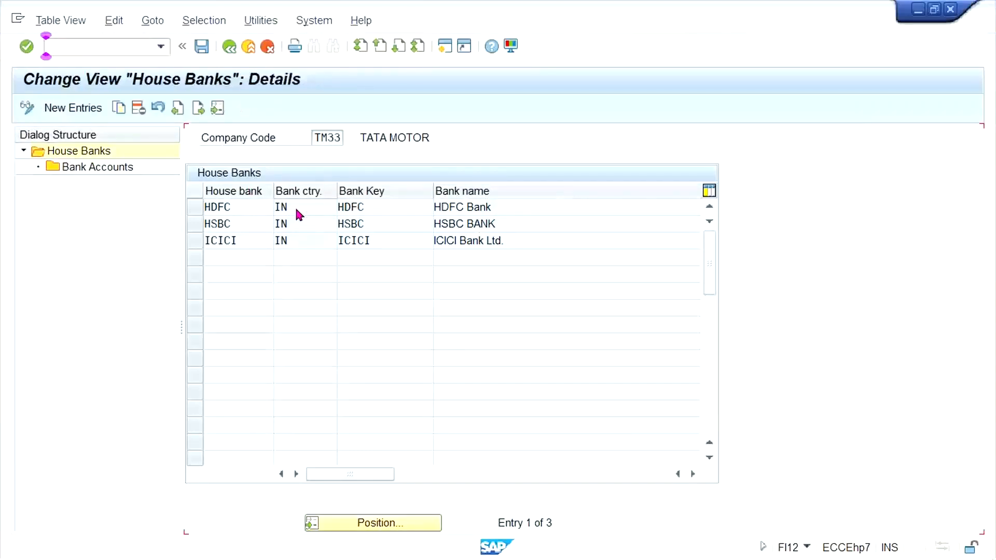
click(392, 226)
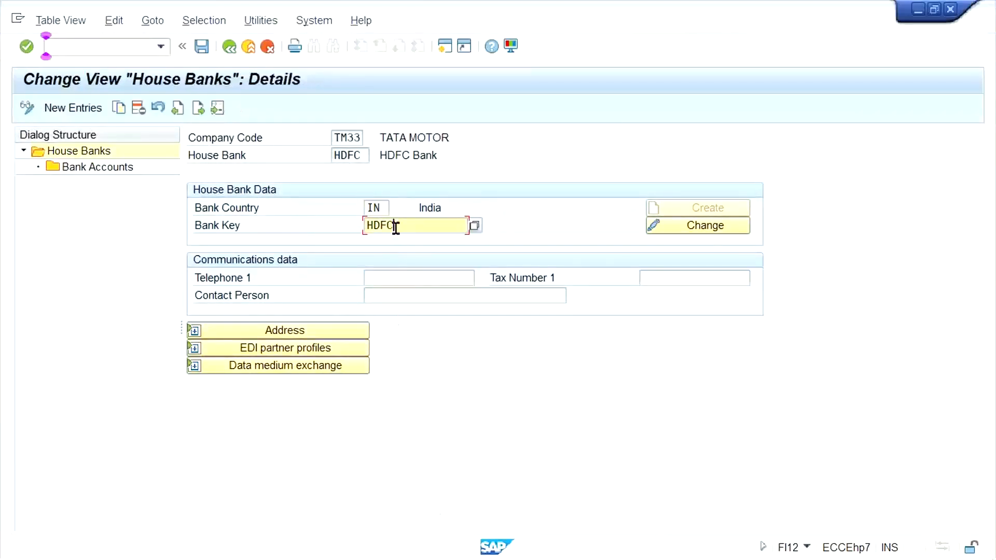
click(194, 331)
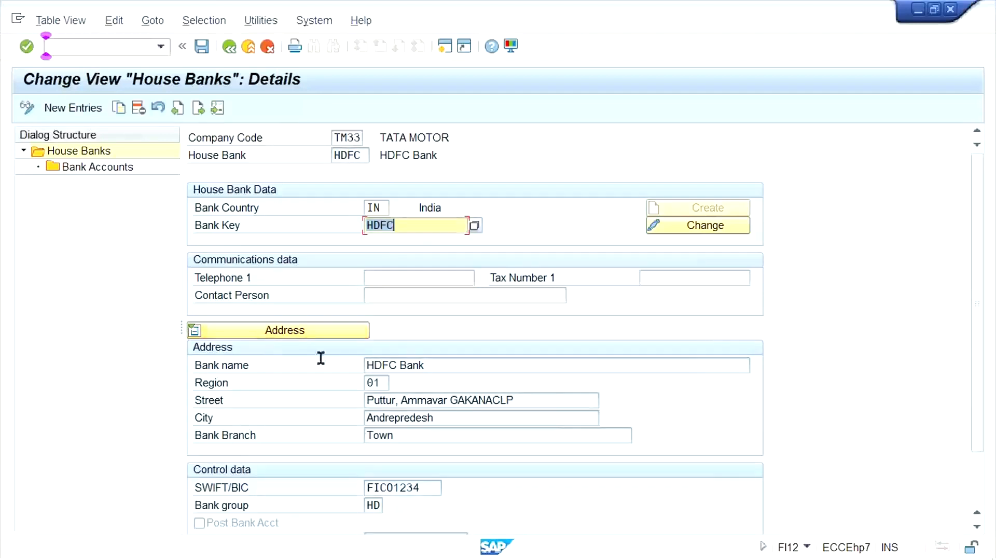
click(365, 504)
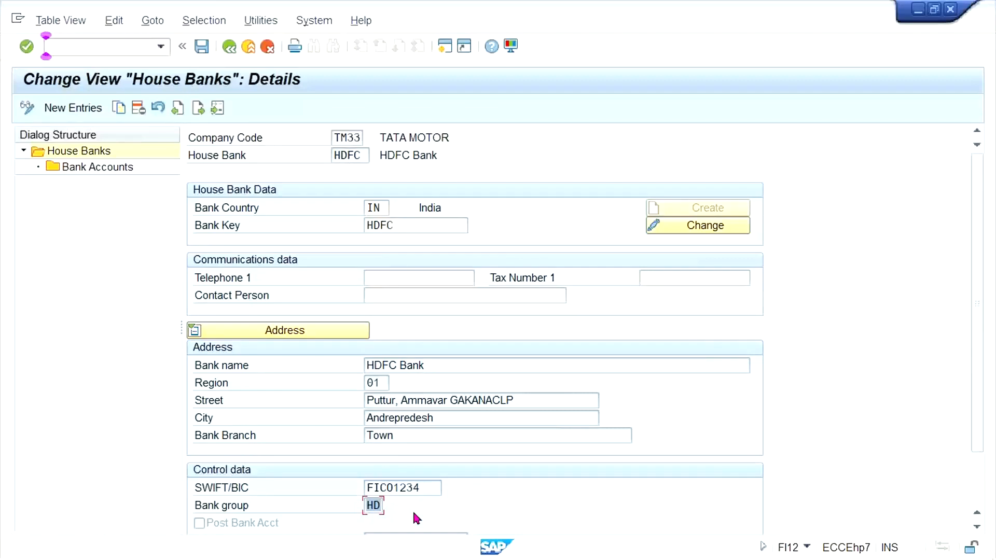
Return to the vendor change session and open the general payment transactions of the BETA LTD. vendor in company code TM33
key(alt+Tab)
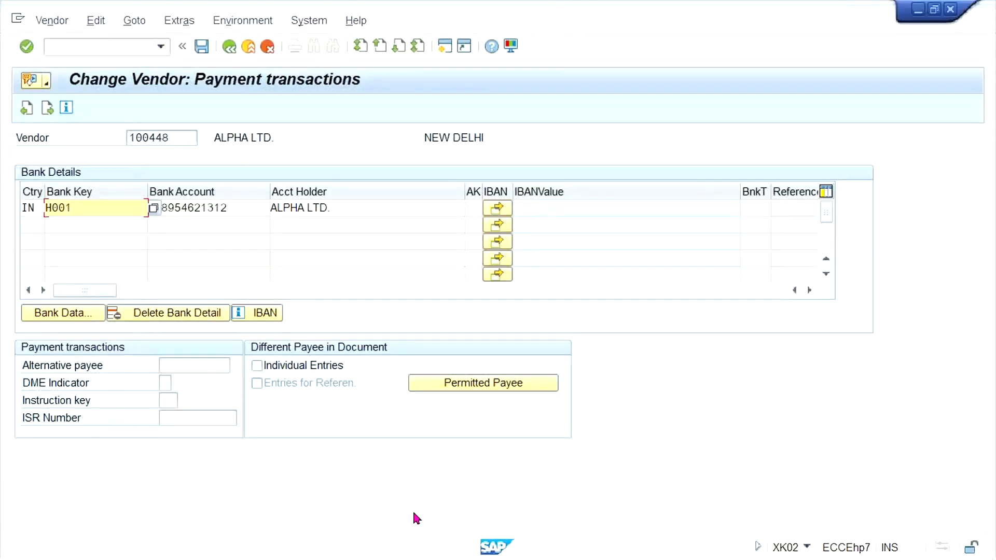
mouse_move(346, 559)
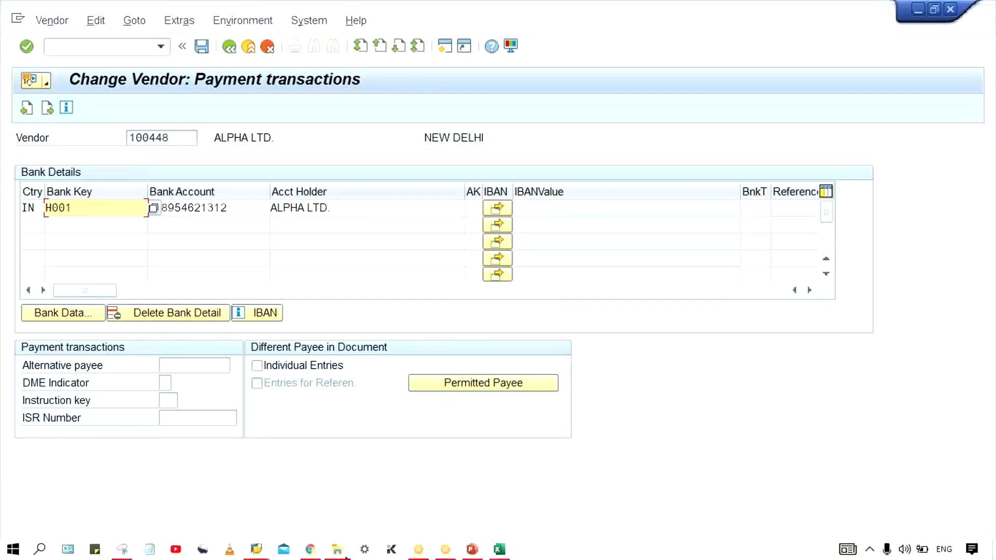
click(226, 44)
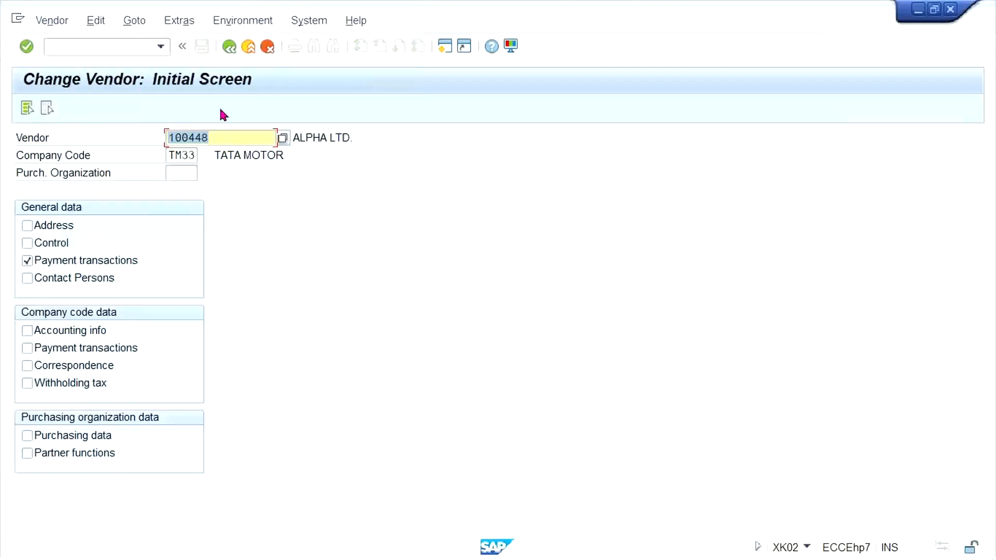
key(BackSpace)
key(Down)
key(Down)
key(Return)
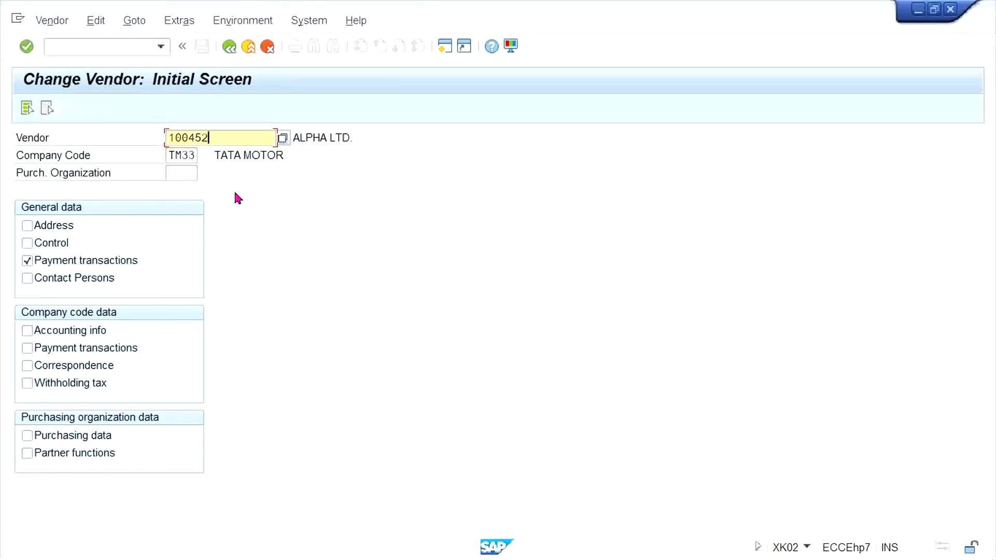
key(Return)
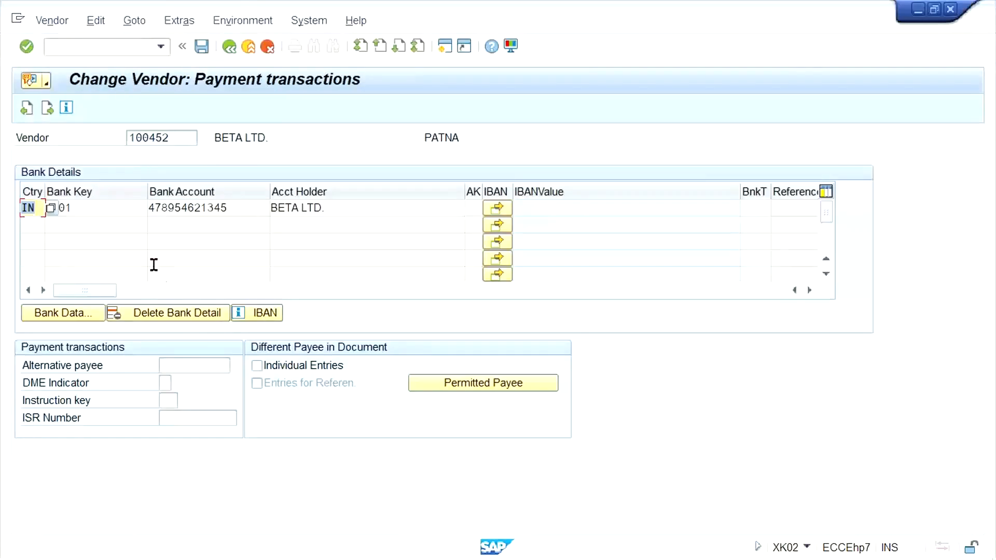
Examine the bank data of bank key I001 for the BETA LTD. vendor, including its bank group
click(112, 209)
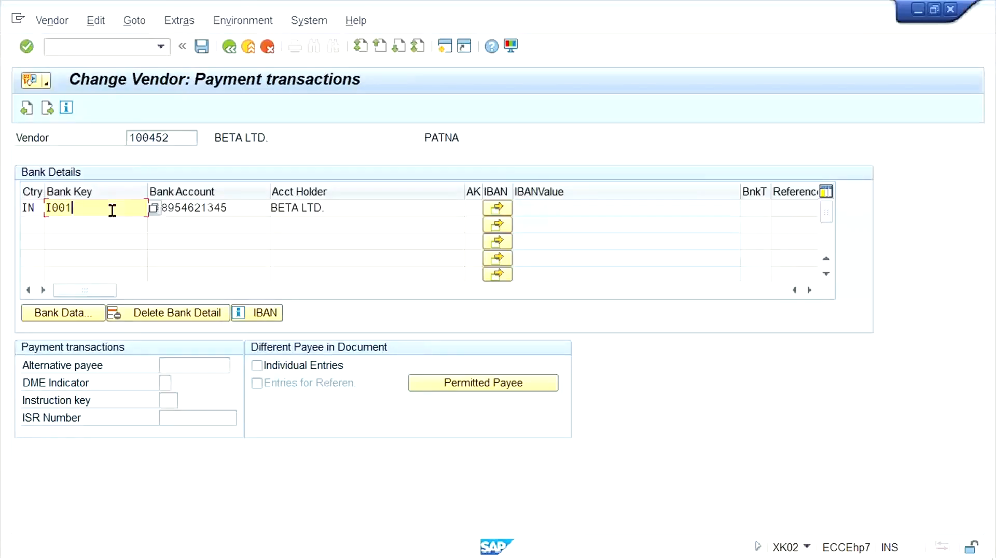
click(75, 314)
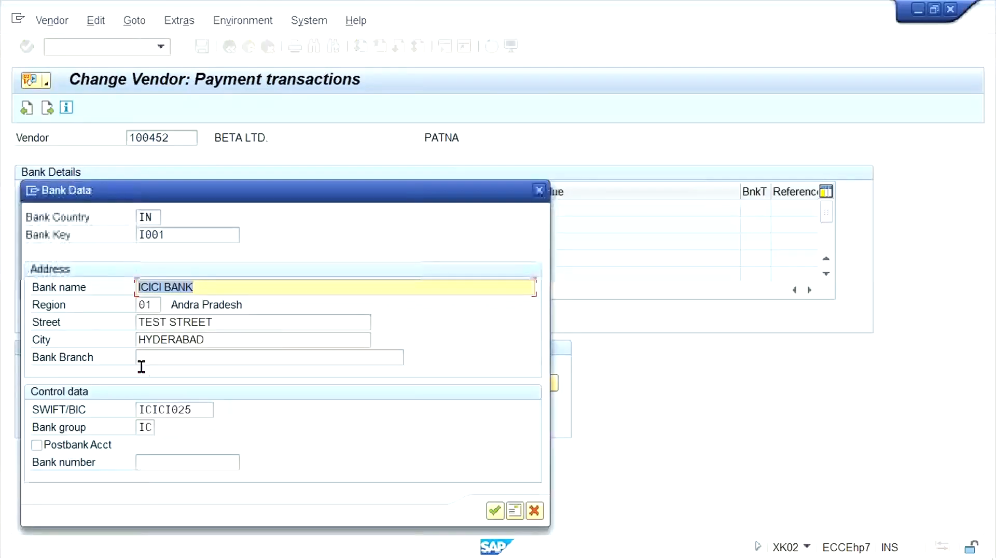
click(537, 197)
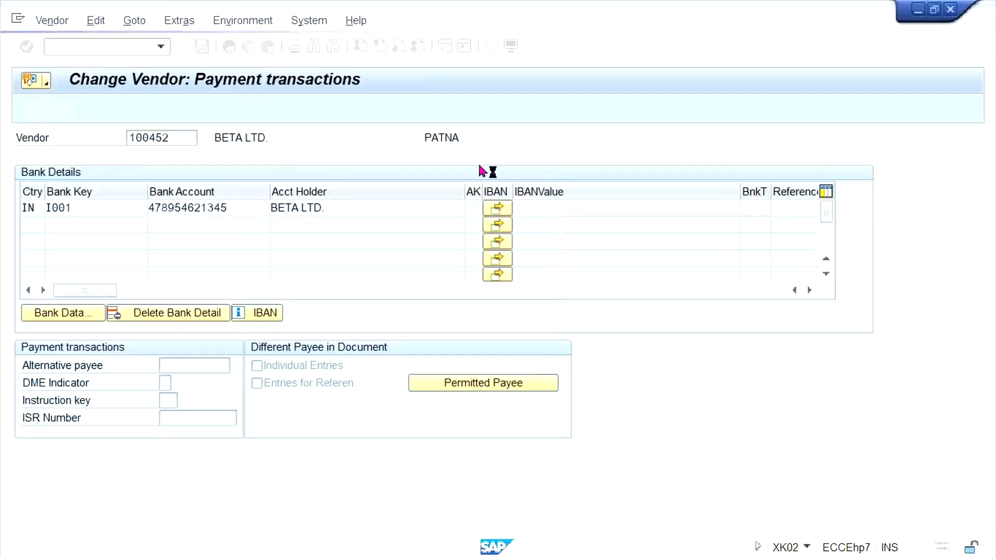
Start transaction FBZP in a new session and open the payment methods in company code
click(446, 51)
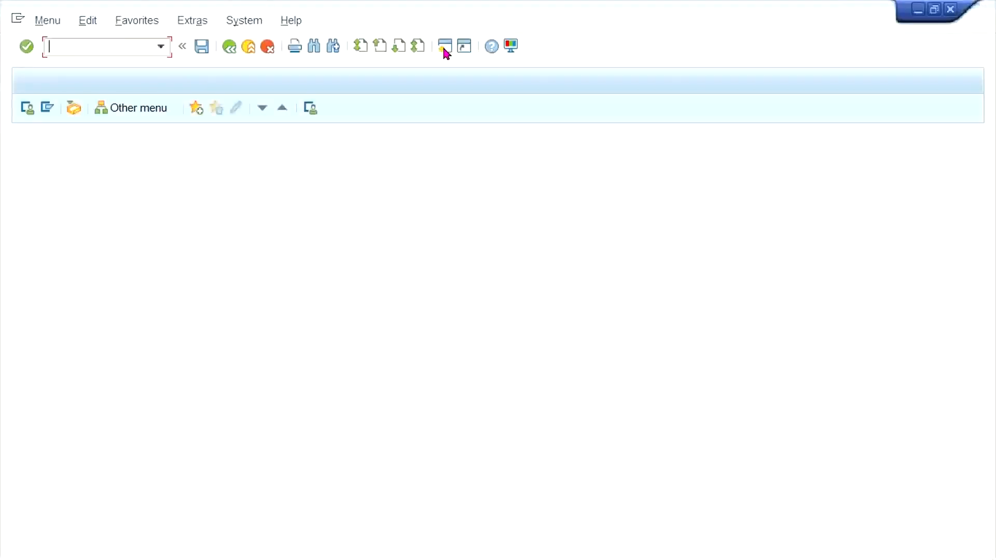
text(F)
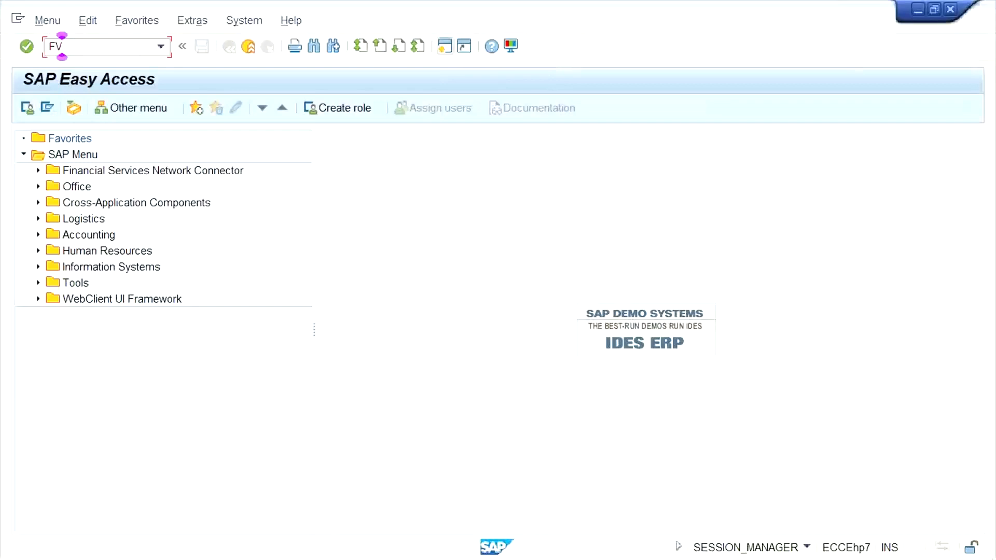
text(BZP)
key(Return)
click(149, 266)
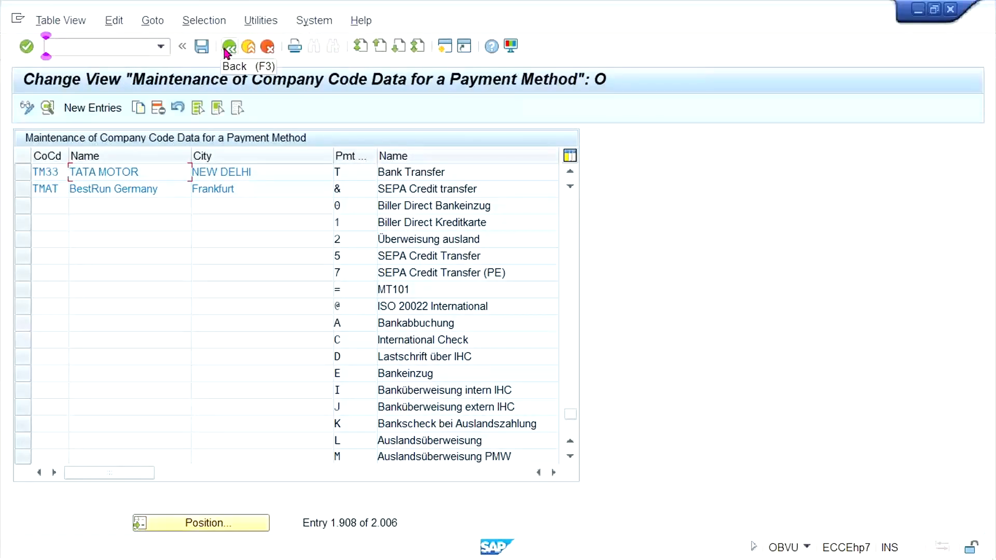
Position the list on paying company code TM33 and open its Bank Transfer payment method T
click(204, 530)
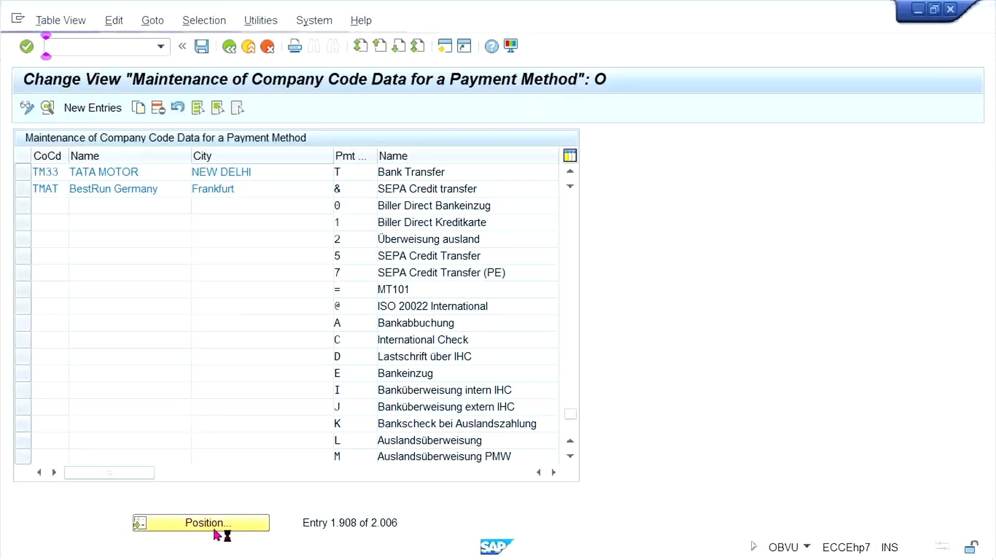
text(TM33)
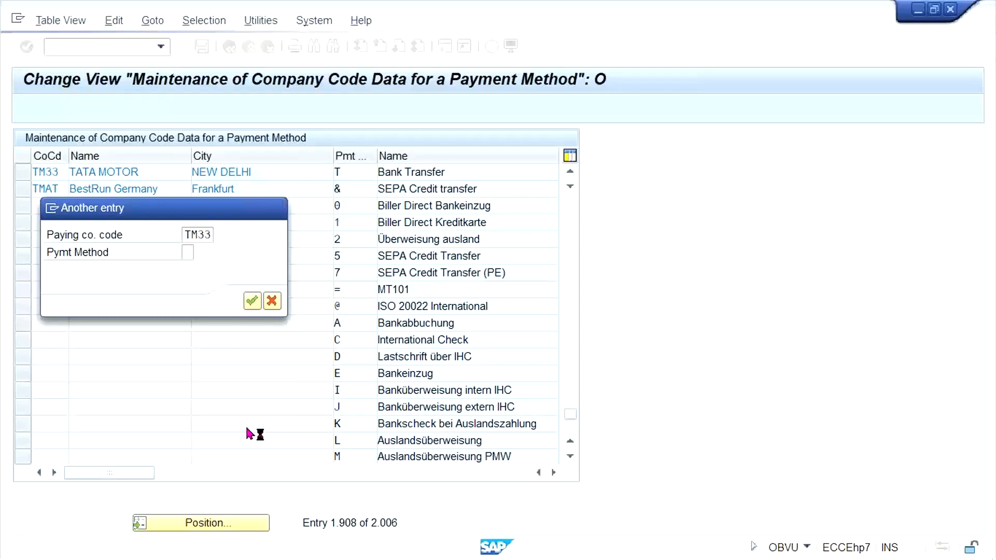
key(Return)
double_click(350, 174)
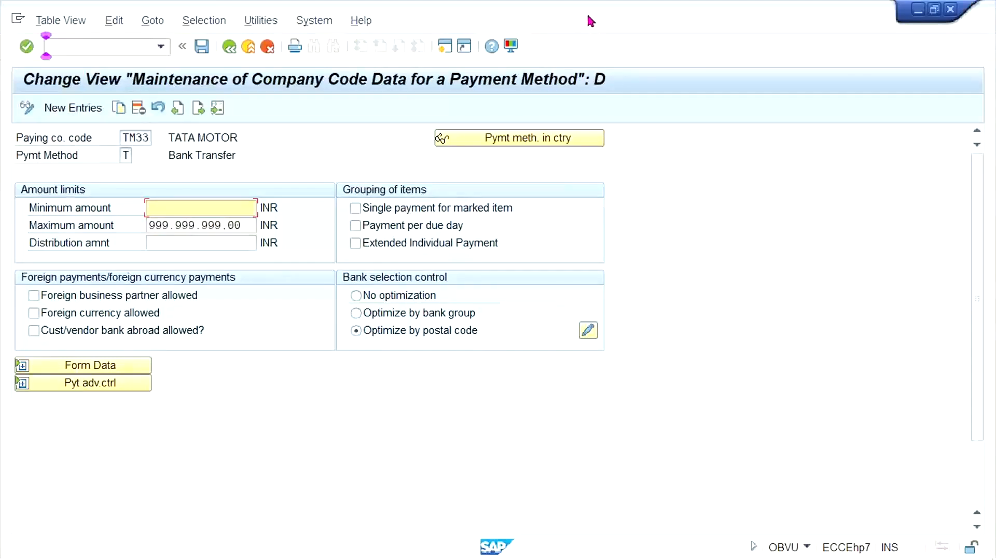
click(632, 6)
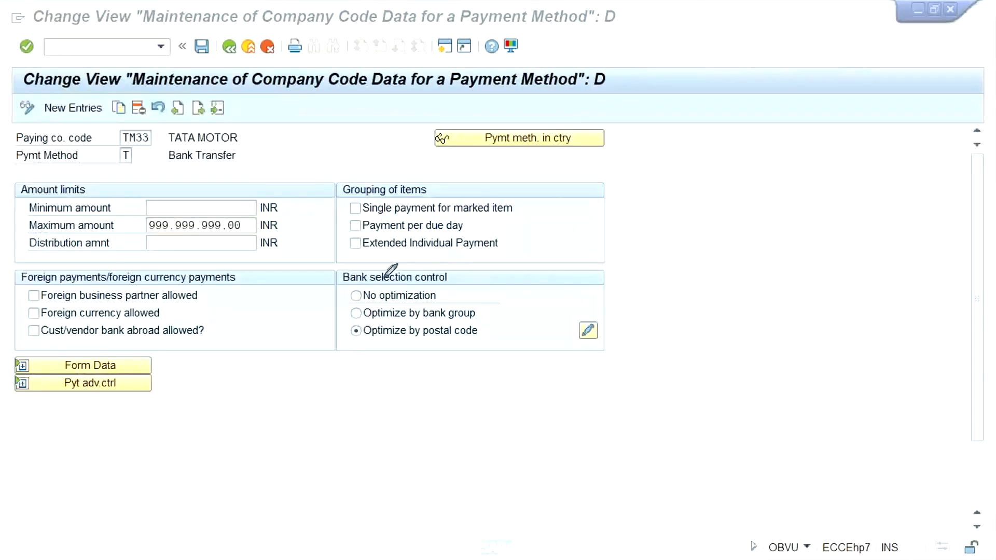
mouse_move(327, 269)
mouse_down()
mouse_move(324, 289)
mouse_move(396, 376)
mouse_move(452, 378)
mouse_move(526, 357)
mouse_move(526, 275)
mouse_move(455, 263)
mouse_move(328, 269)
mouse_up()
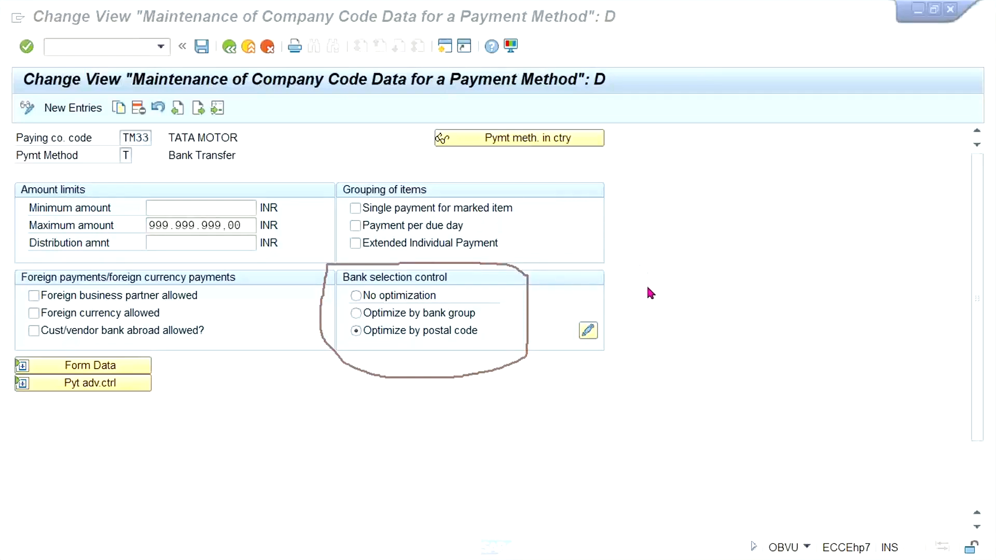
click(645, 309)
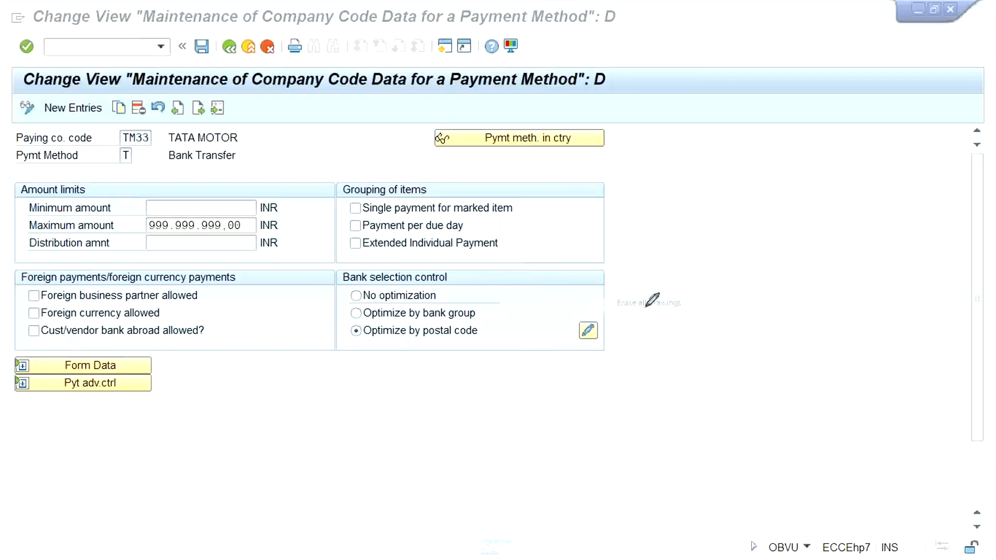
click(687, 216)
Try No optimization as the bank selection control and review the HDFC, ICICI and HSBC bank codes in the Excel workbook
click(374, 296)
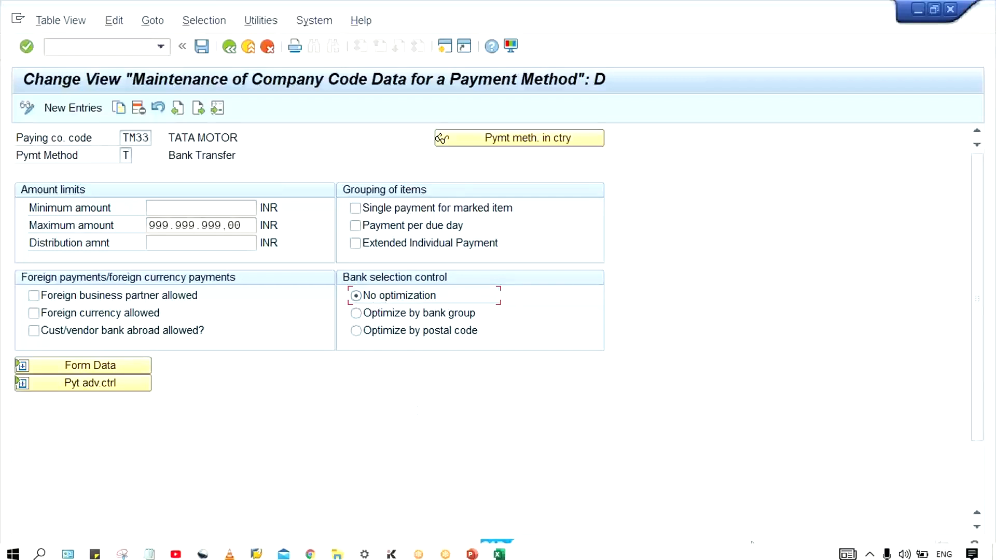
click(500, 551)
click(313, 279)
drag(266, 193, 331, 223)
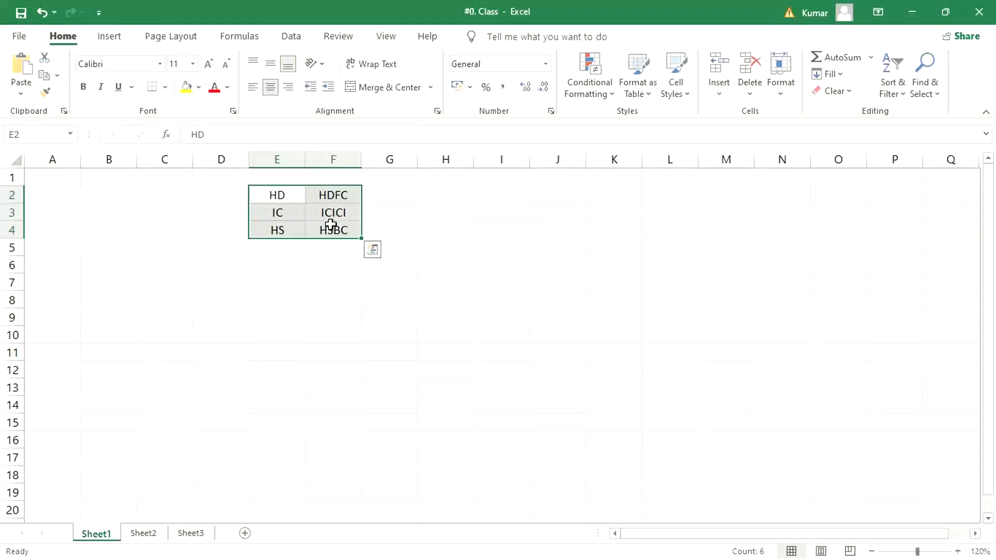
drag(282, 200, 336, 242)
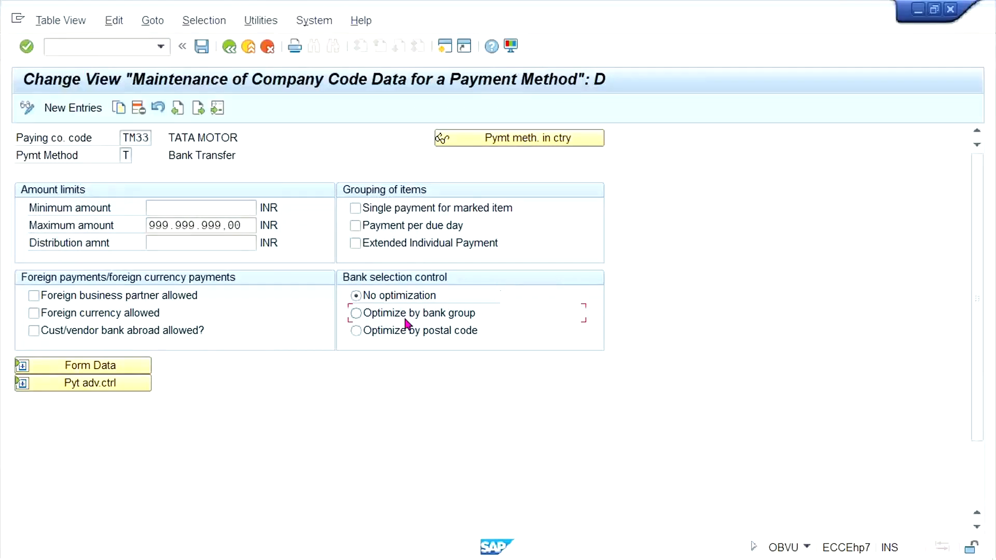
Set the bank selection control to Optimize by bank group and save it to customizing request EH7K900014
click(404, 317)
key(ctrl+s)
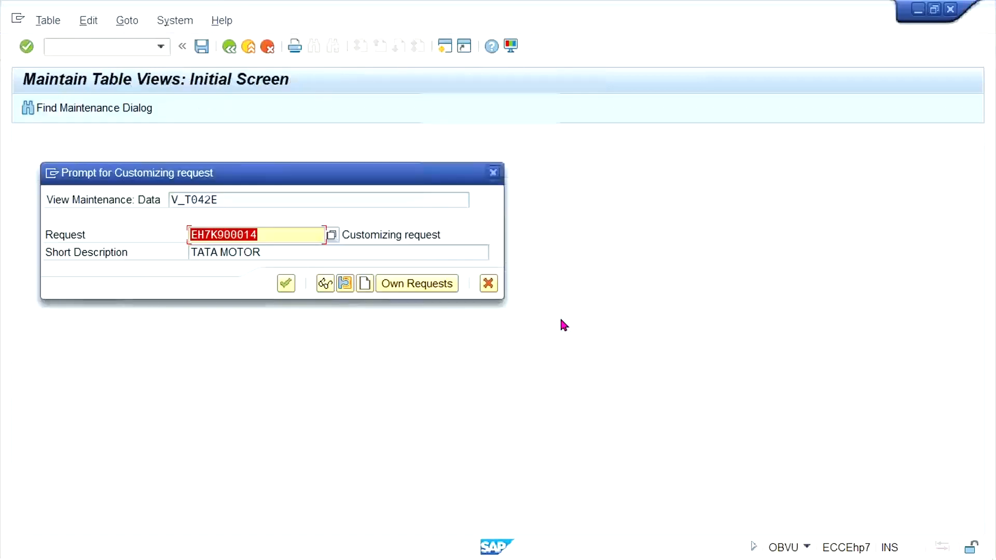
key(Return)
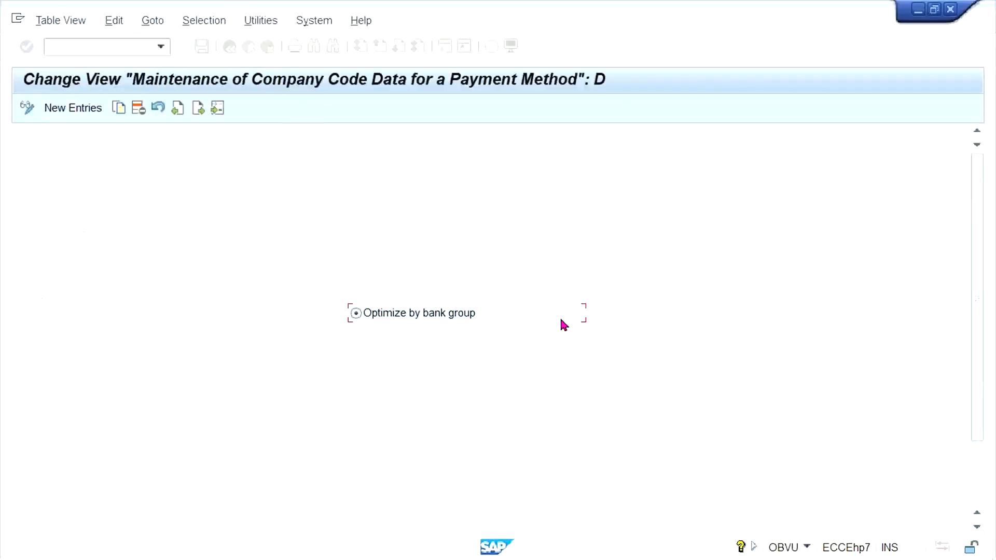
Switch to the vendor change session and start transaction F110 there
mouse_move(493, 558)
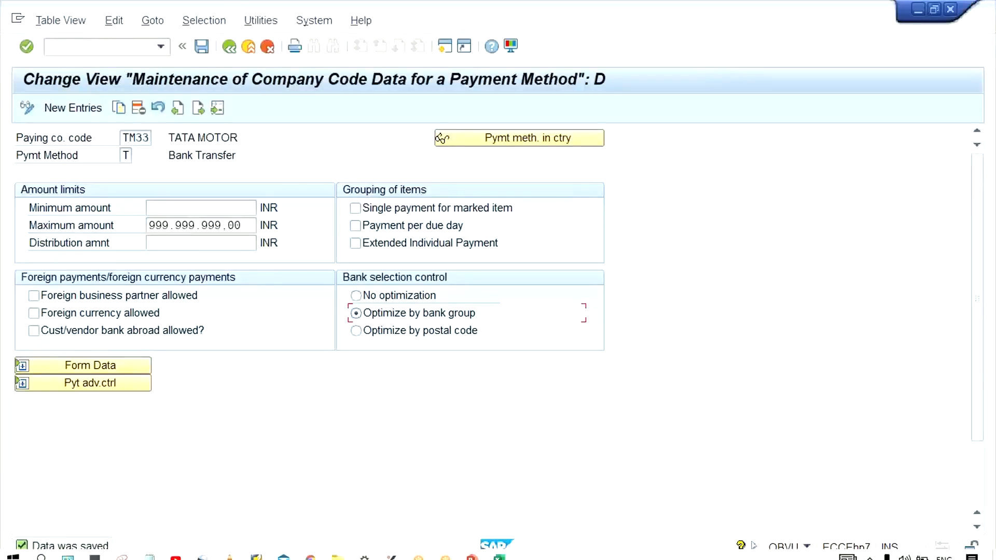
click(257, 551)
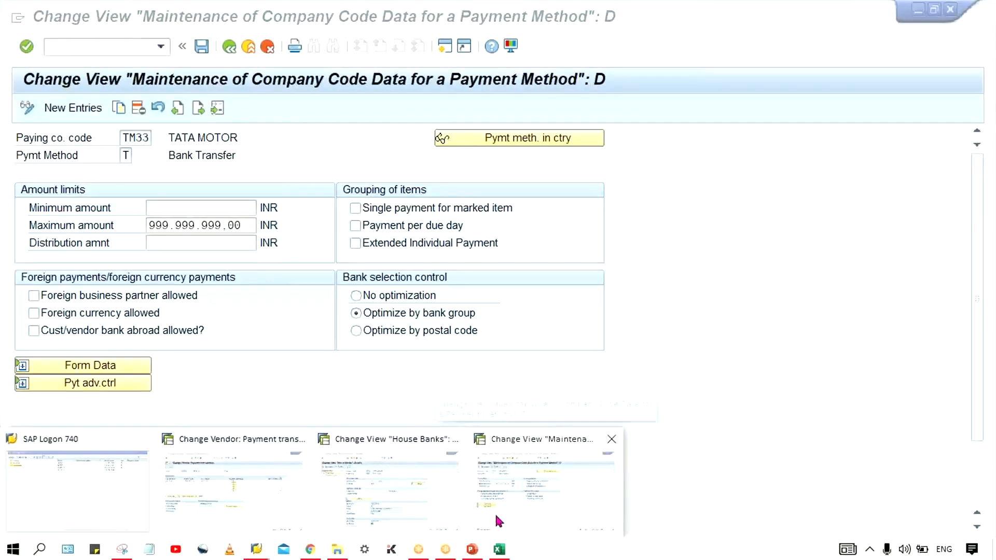
click(270, 511)
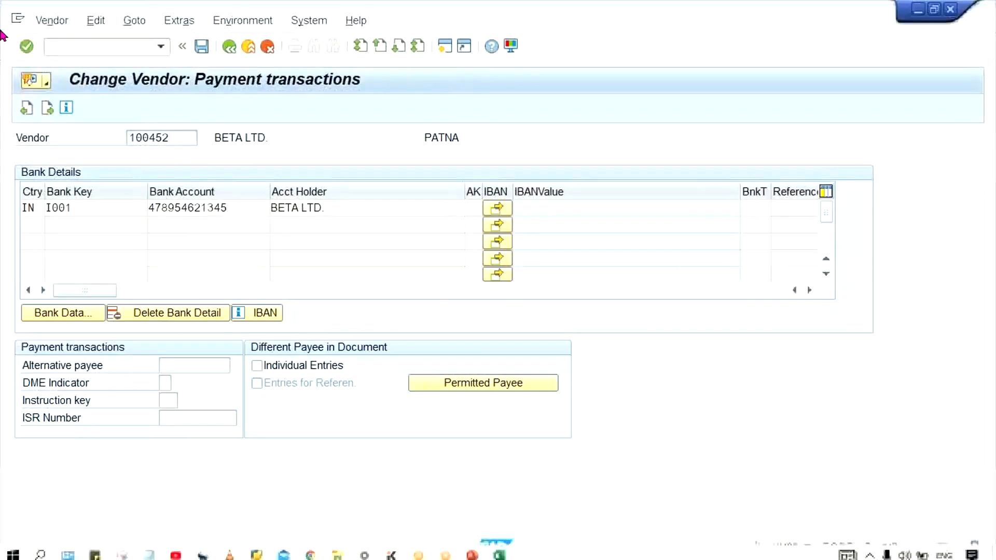
click(51, 45)
text(/N)
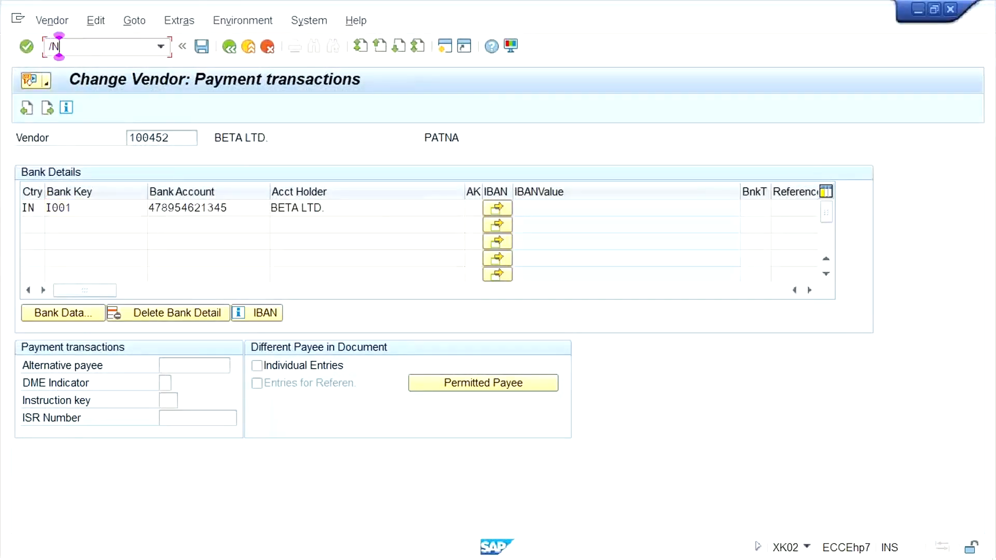
text(F110)
key(Return)
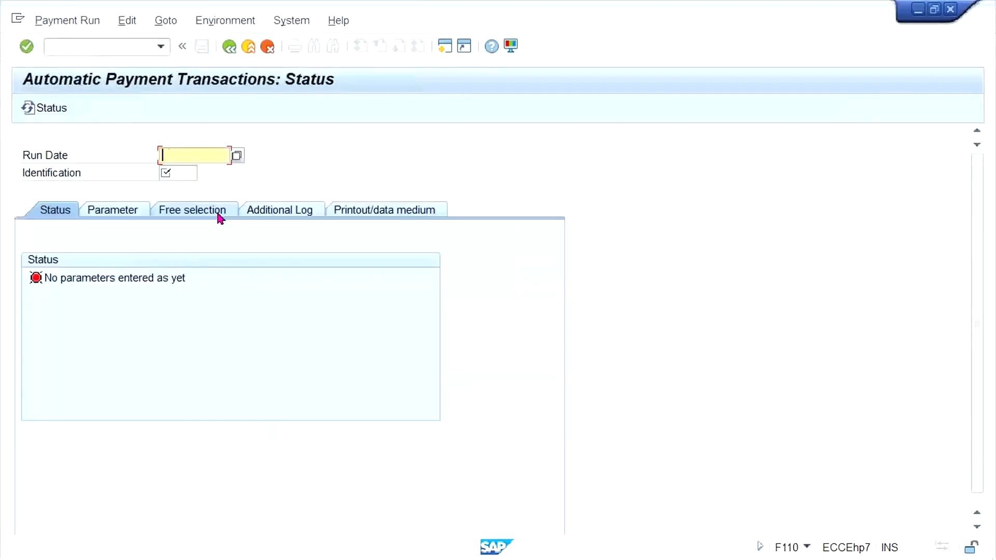
Load the payment run with run date 29.09.2021 and identification TM33A
key(Down)
key(Return)
key(Tab)
key(Down)
key(Return)
key(Return)
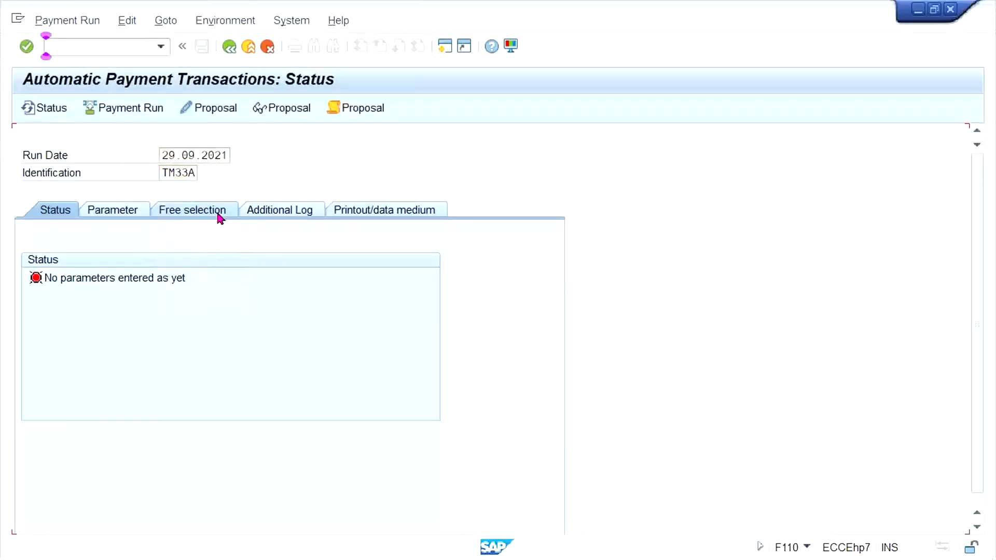
click(127, 20)
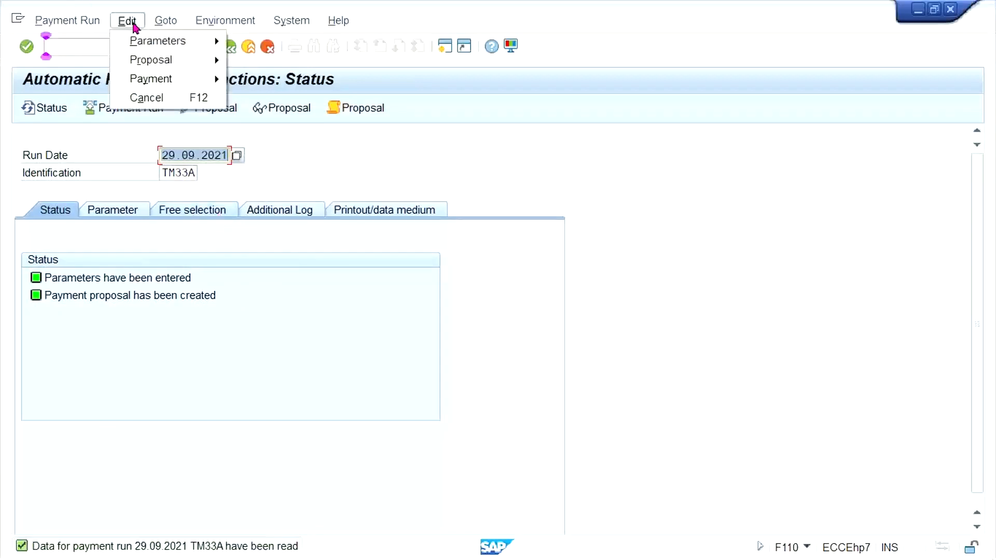
mouse_move(207, 59)
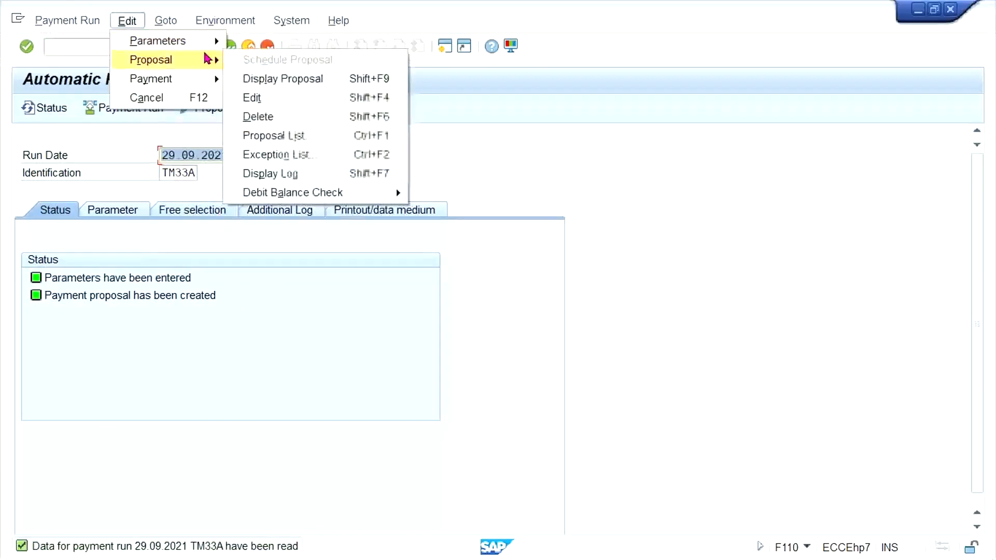
click(264, 135)
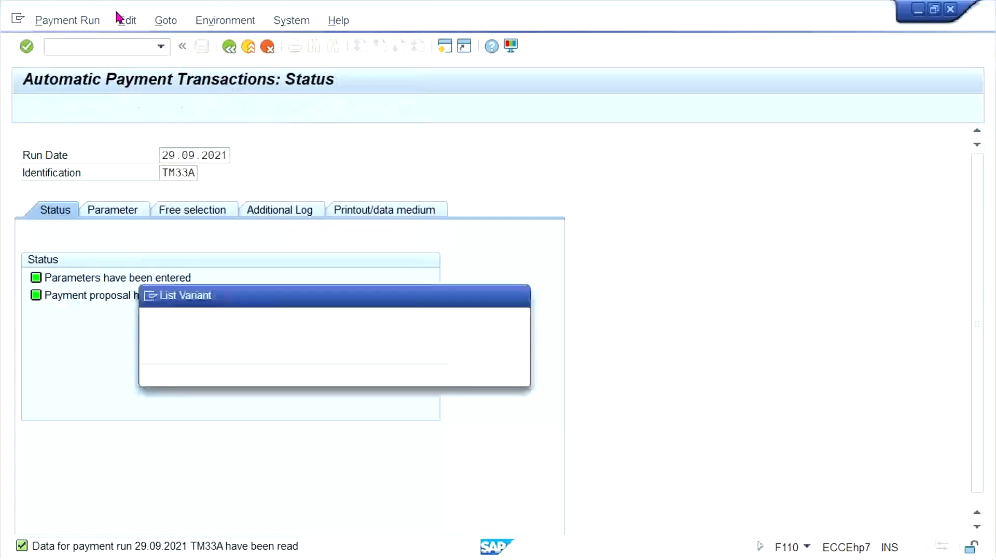
click(517, 375)
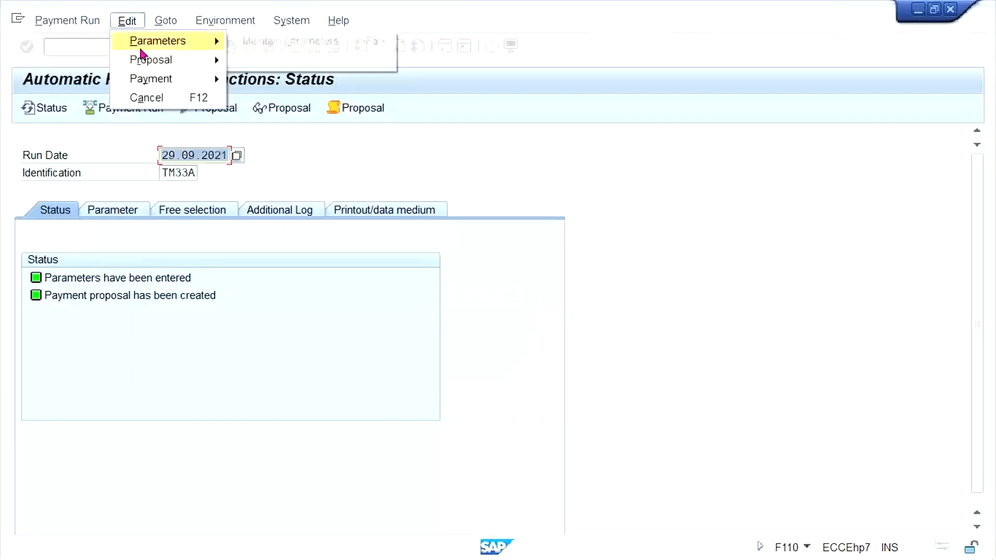
Delete the existing payment proposal of run TM33A
mouse_move(146, 61)
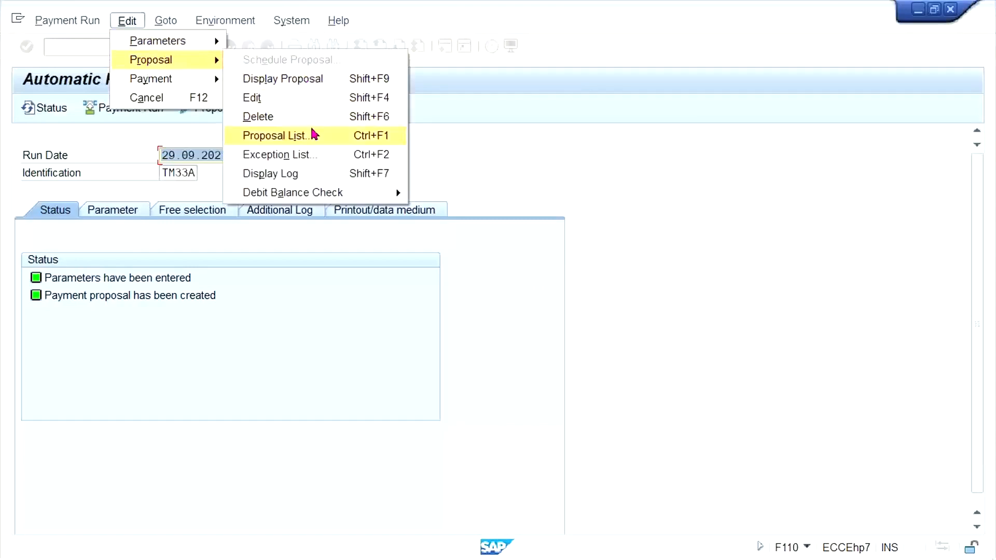
click(264, 117)
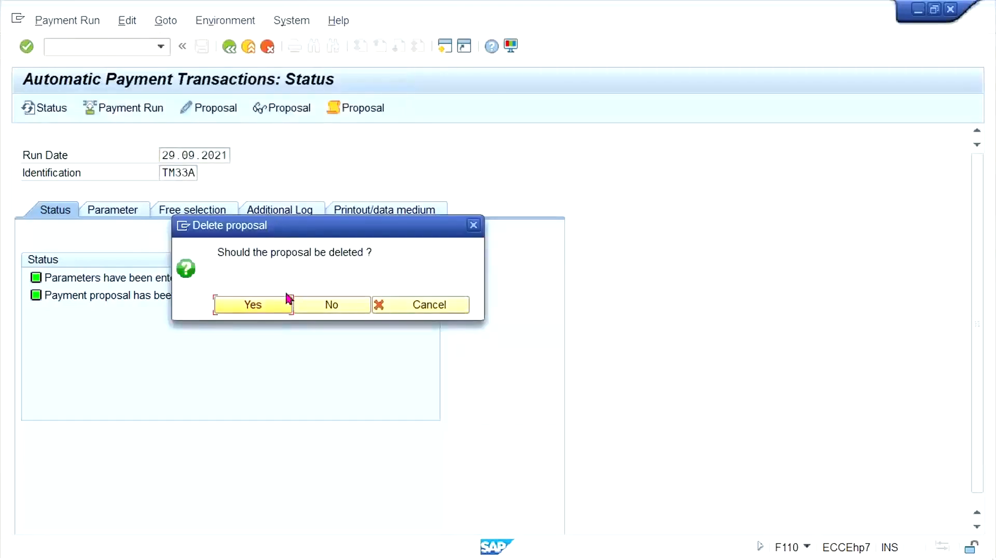
click(259, 312)
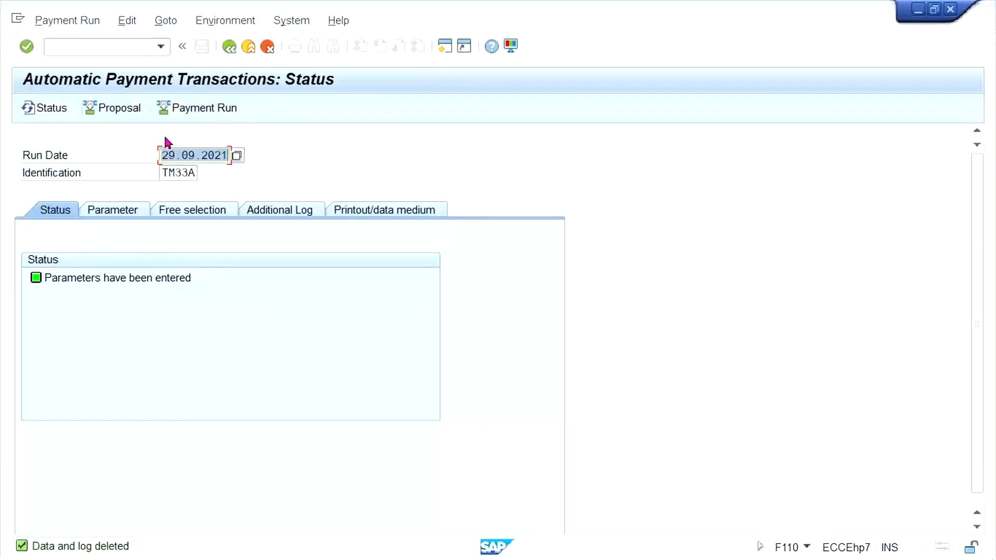
Schedule a new payment proposal for run TM33A to start immediately and refresh its status
click(127, 112)
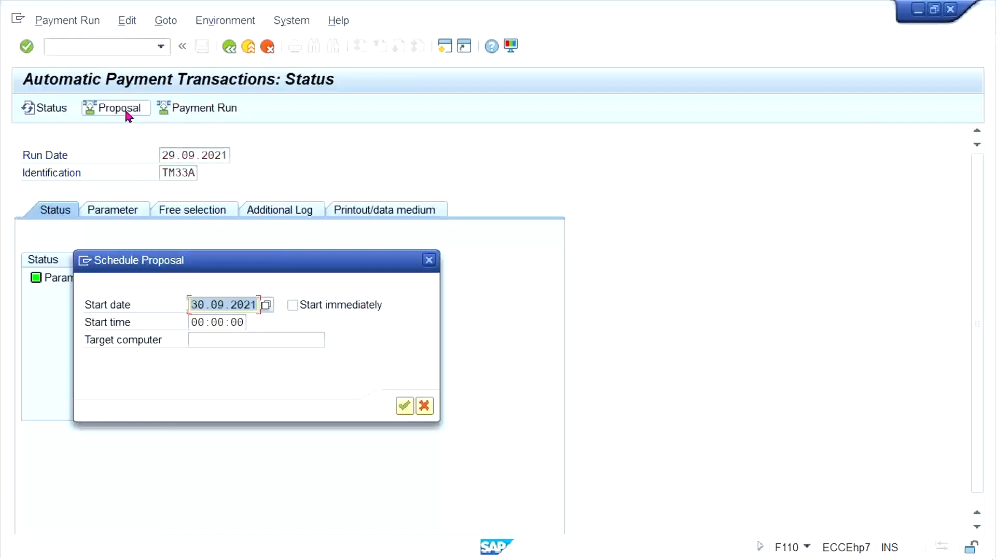
click(310, 308)
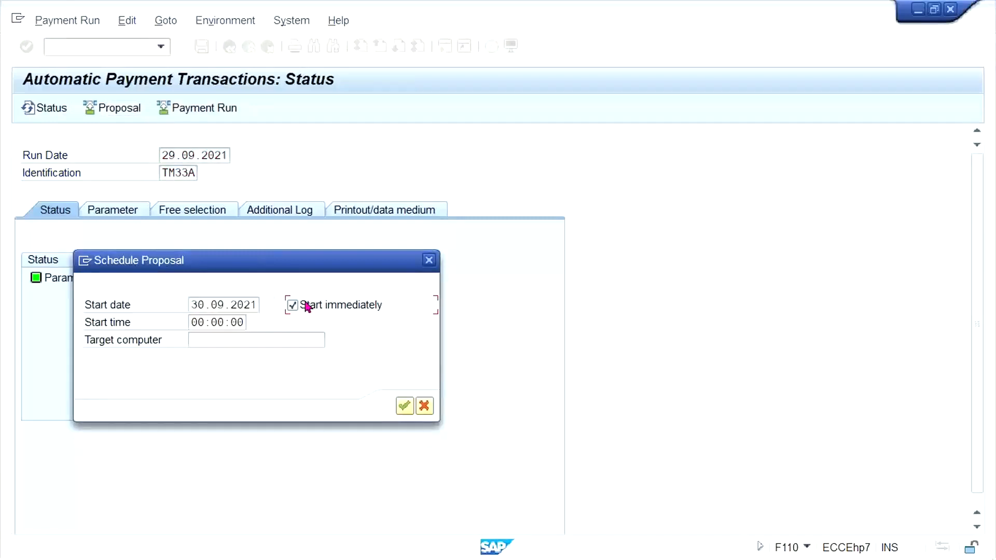
key(Return)
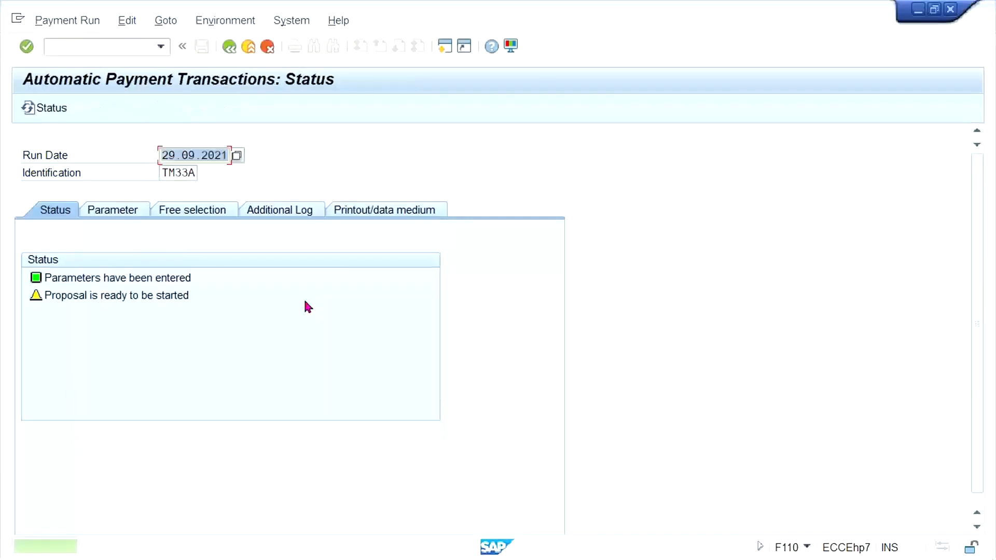
key(Return)
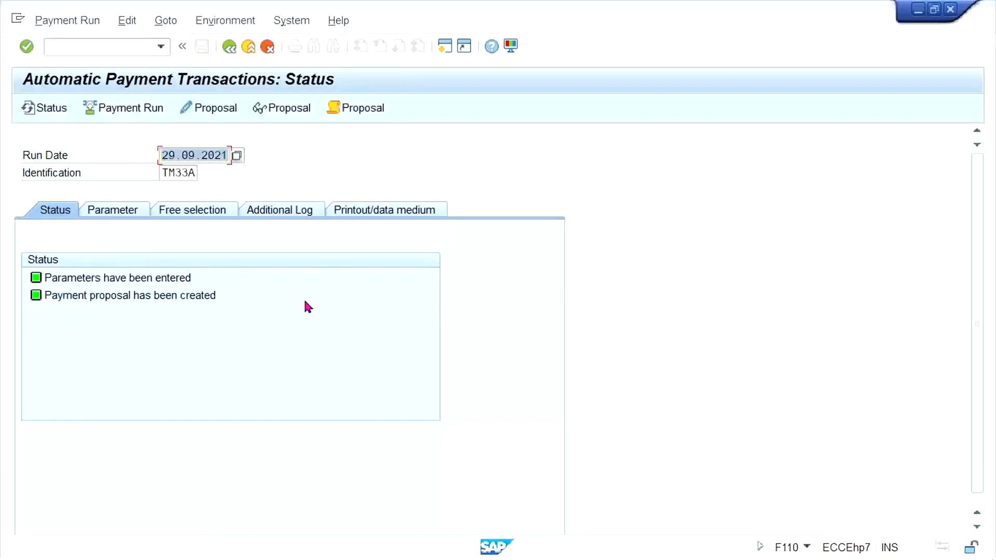
Display the payment proposal and examine the house banks assigned to the ALPHA LTD. and BETA LTD. payments
click(299, 112)
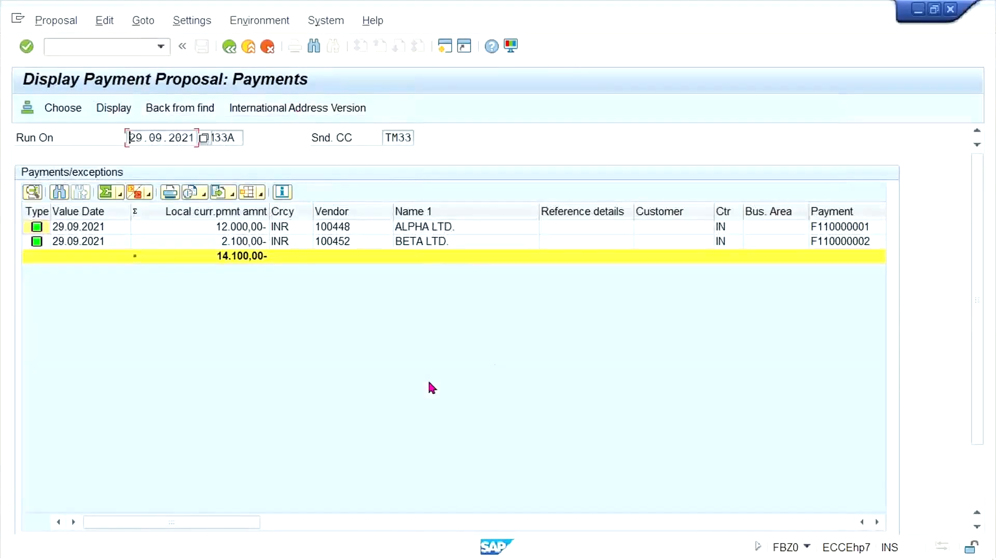
click(877, 521)
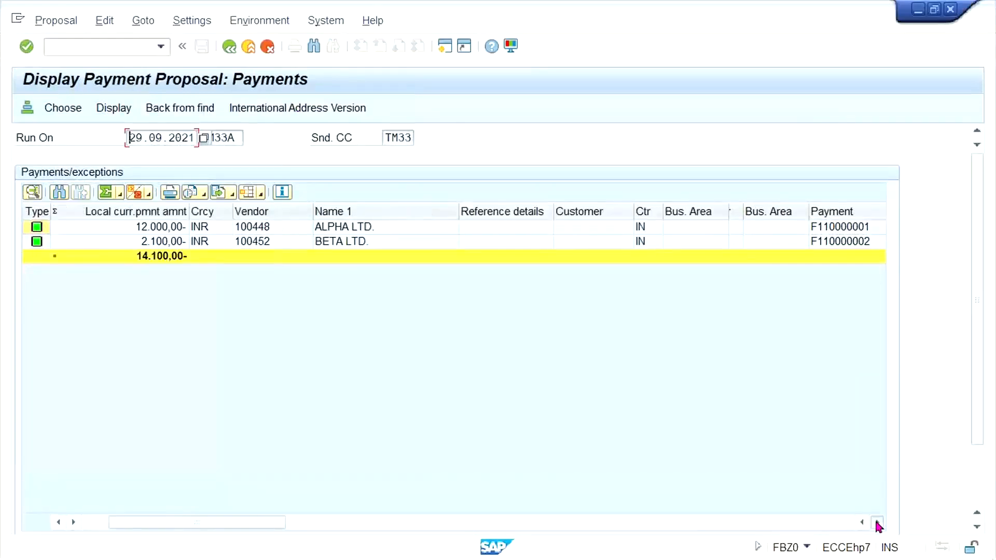
click(877, 521)
click(876, 522)
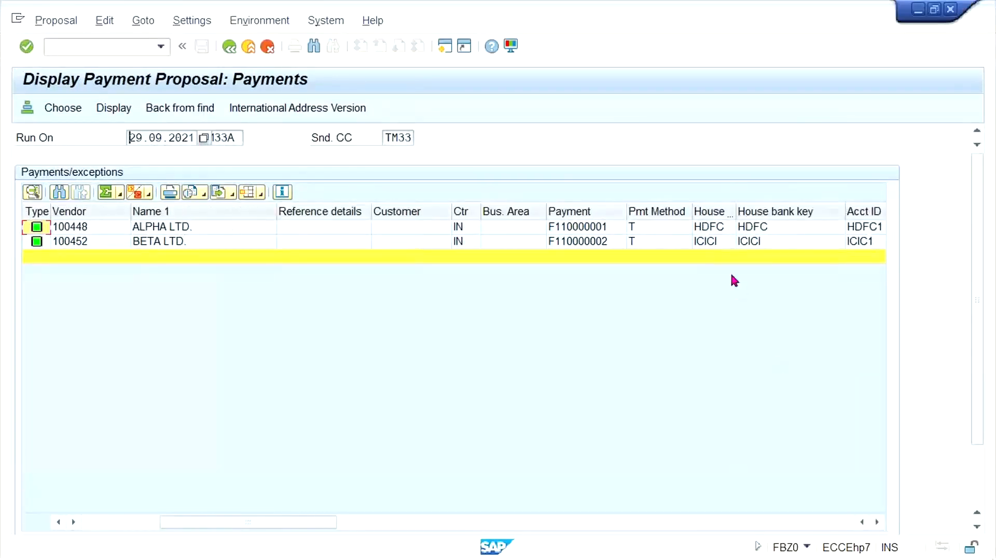
click(716, 229)
click(715, 242)
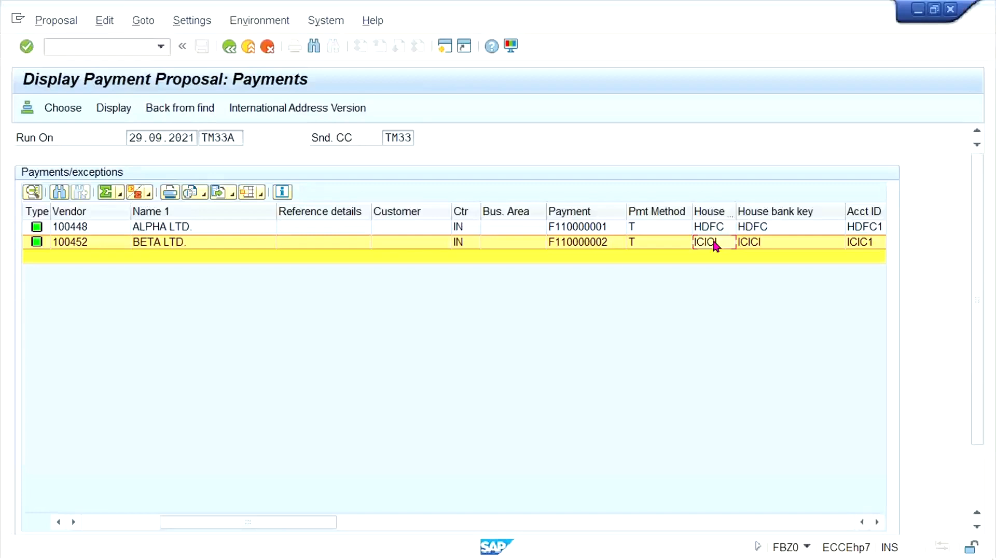
Compare the house banks of the ALPHA LTD. and BETA LTD. payments with the bank selection control of payment method T
click(705, 229)
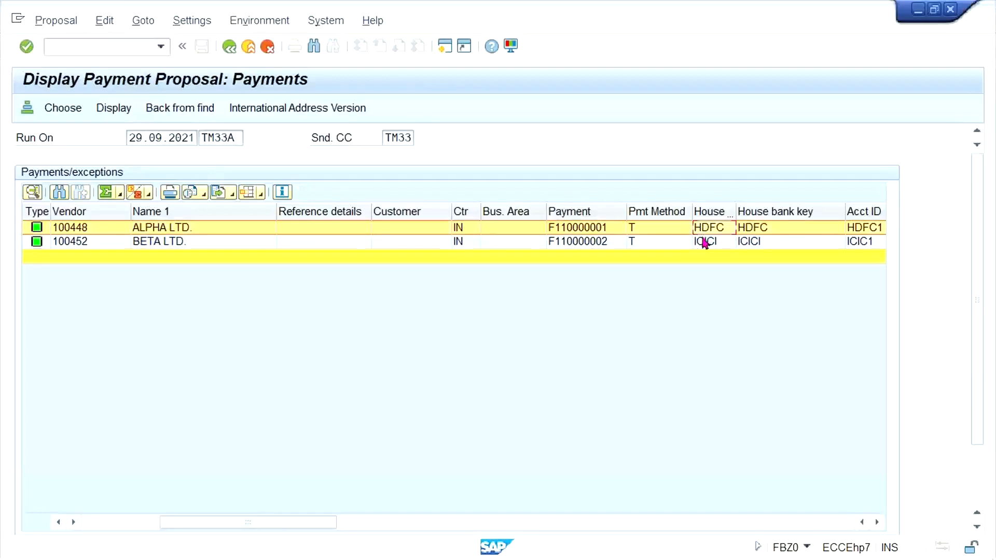
click(705, 243)
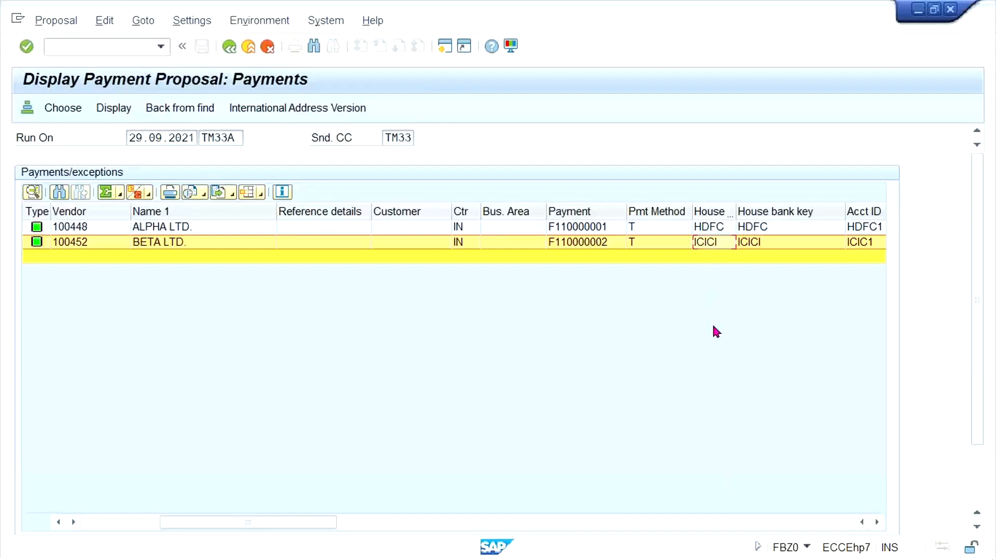
mouse_move(740, 559)
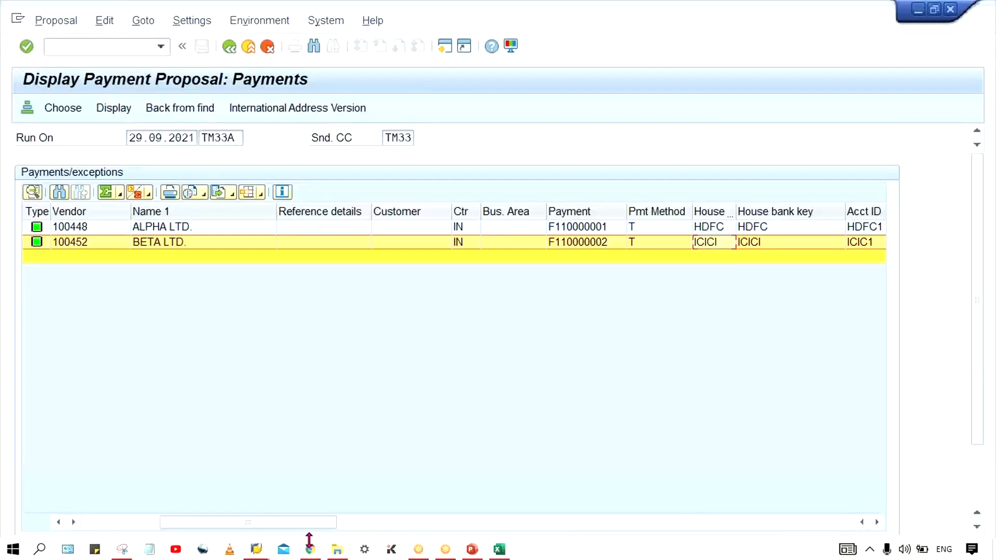
mouse_move(257, 549)
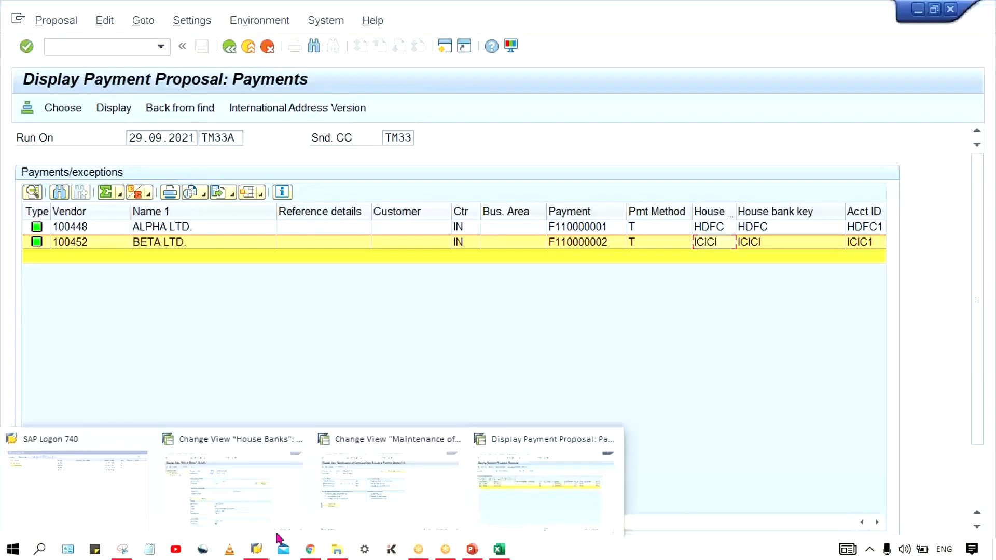
click(394, 492)
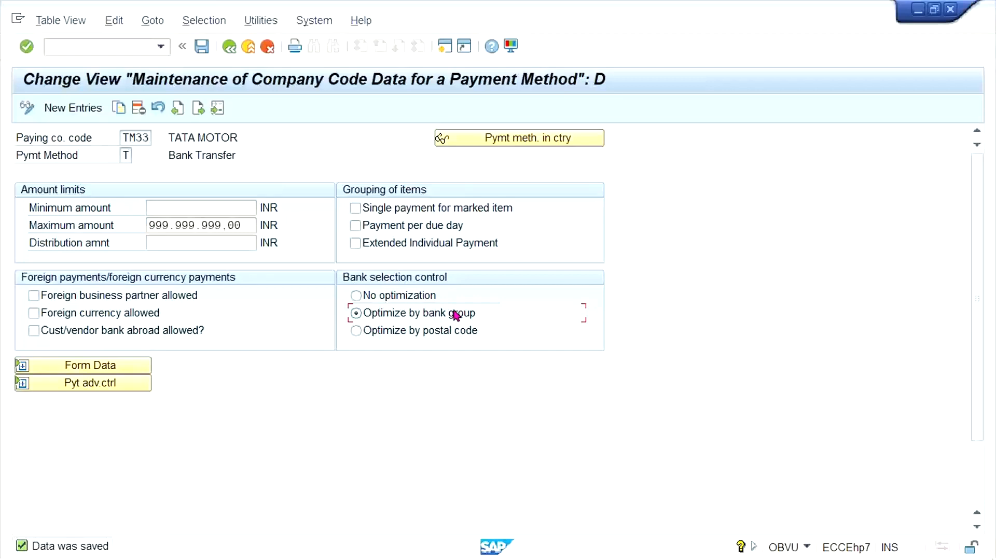
Switch to the Excel workbook and review the bank group codes HD, IC and HS beside their banks
mouse_move(498, 555)
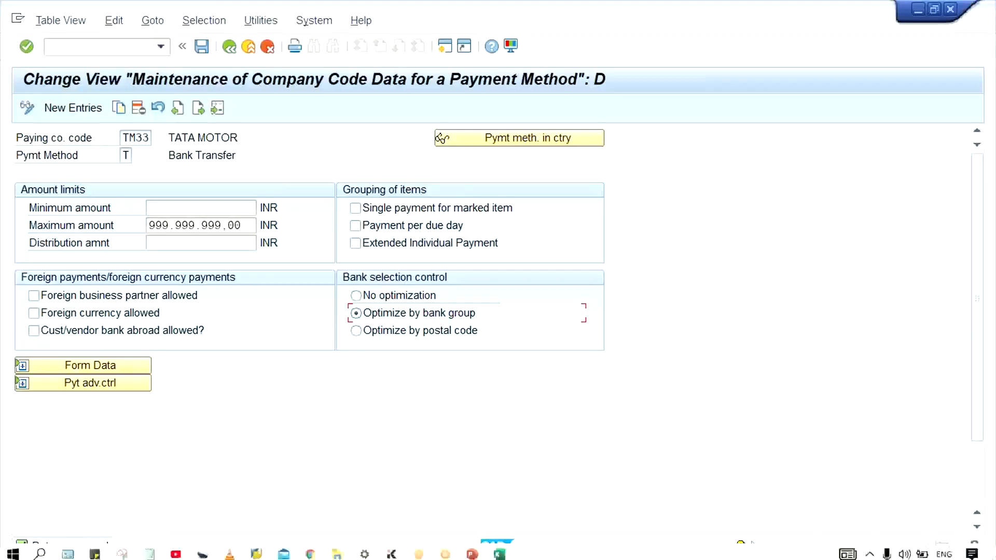
click(502, 551)
drag(278, 195, 280, 237)
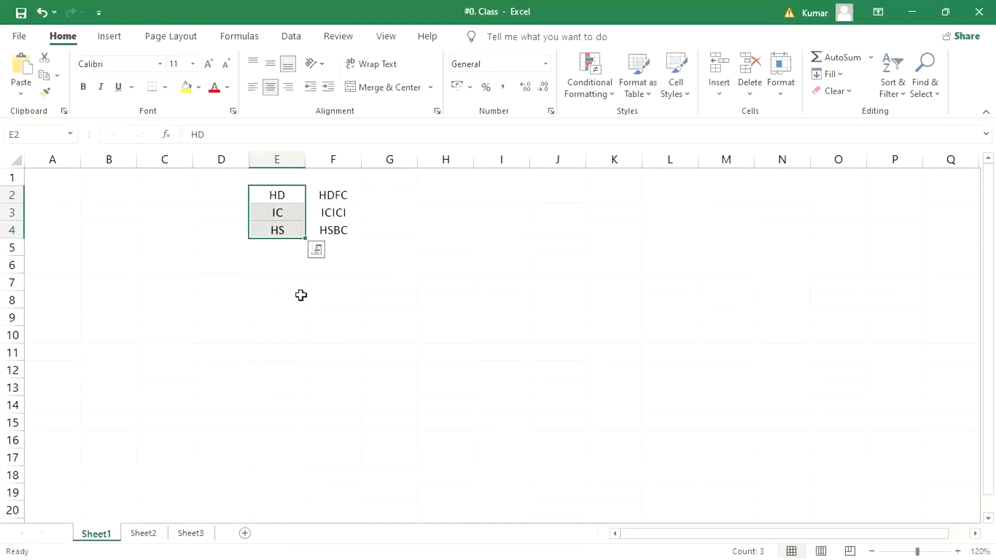
drag(276, 202, 276, 248)
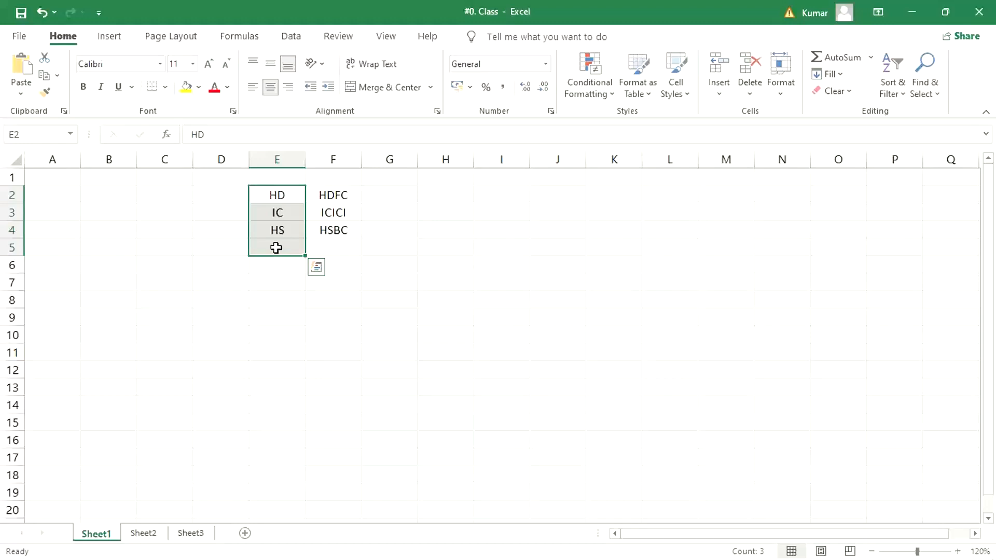
click(408, 243)
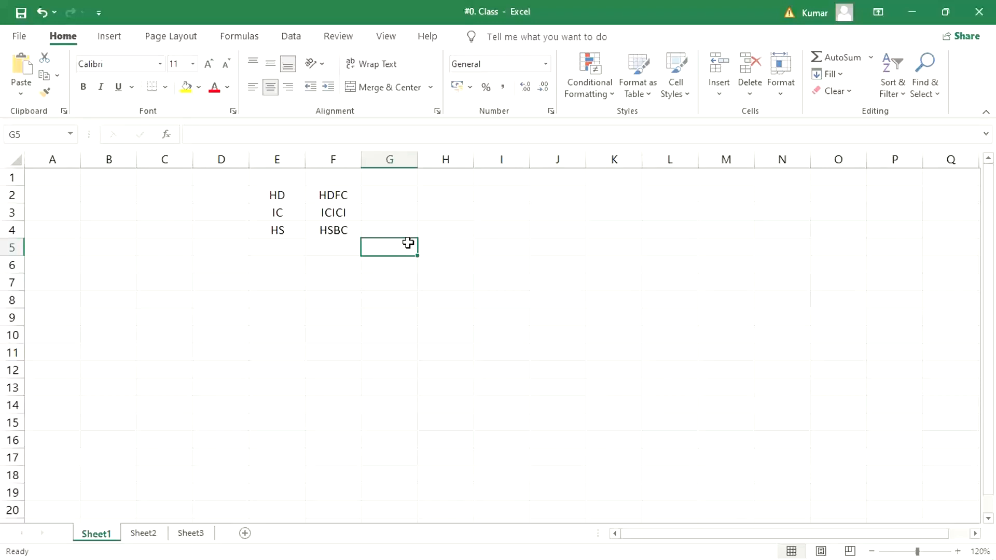
drag(269, 196, 293, 196)
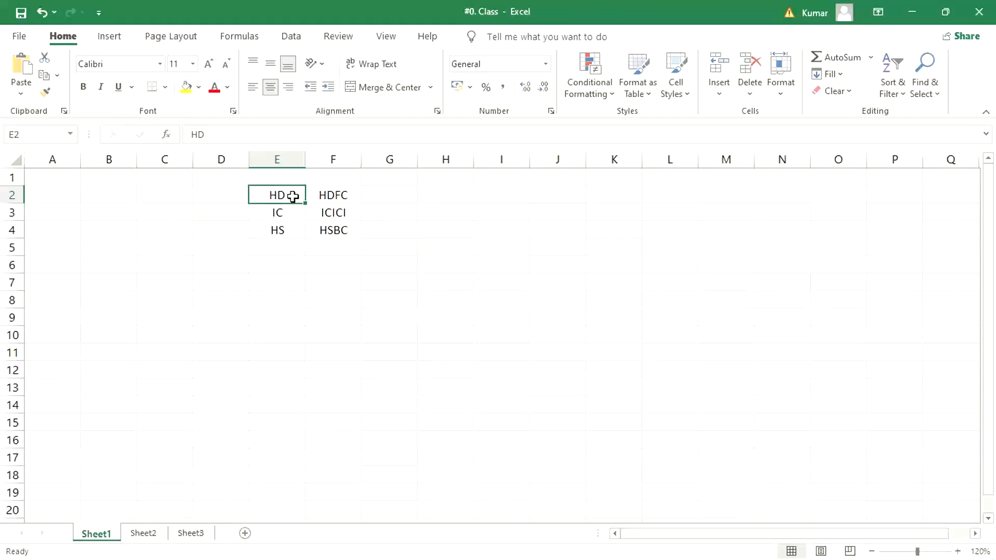
click(392, 199)
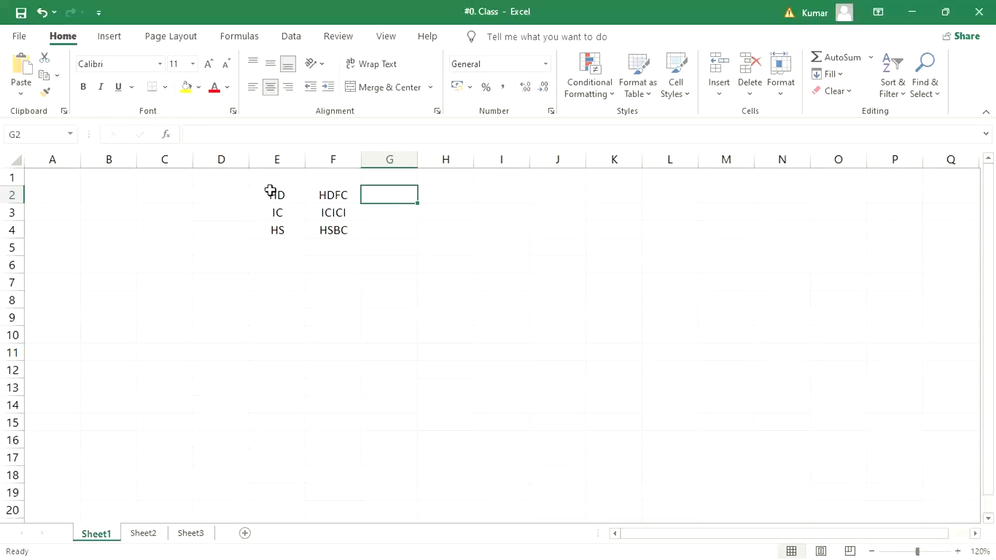
click(271, 191)
drag(270, 191, 277, 231)
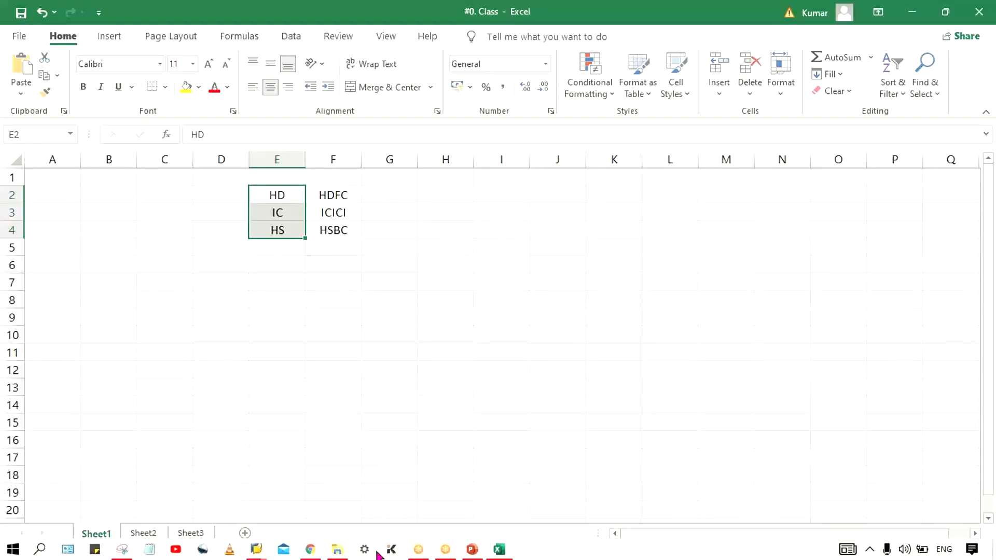
Switch back to SAP, set payment method T of company code TM33 to optimize by postal code, and save the change
mouse_move(255, 553)
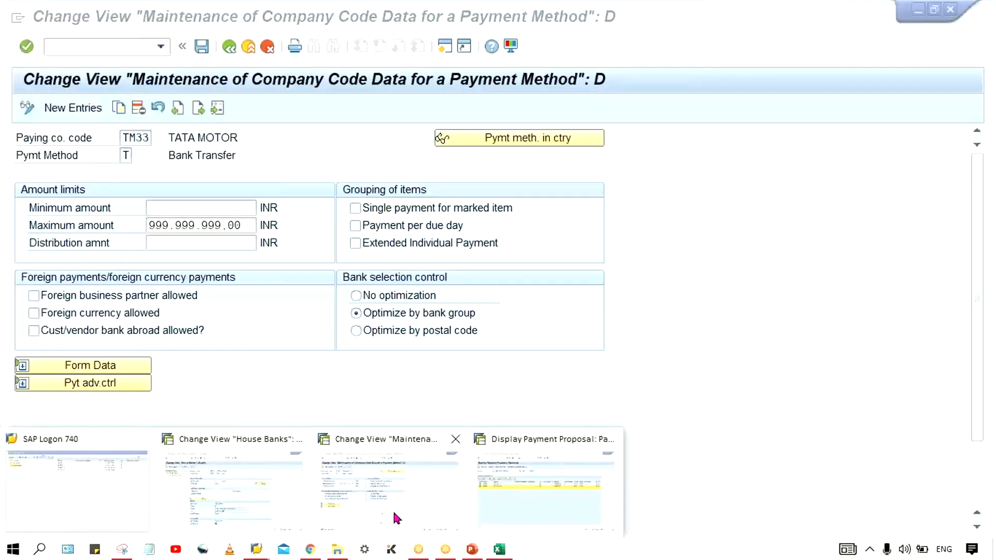
click(393, 510)
click(380, 327)
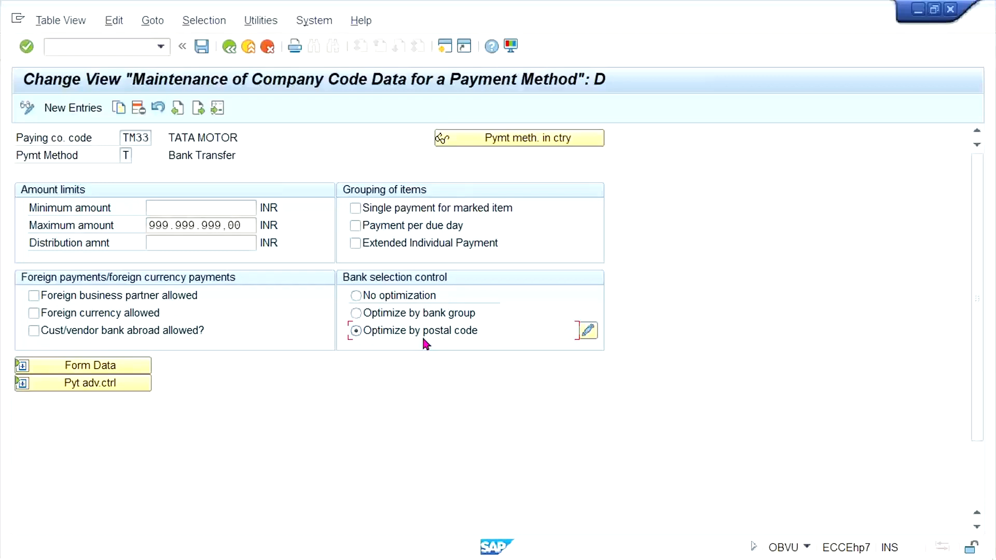
click(228, 50)
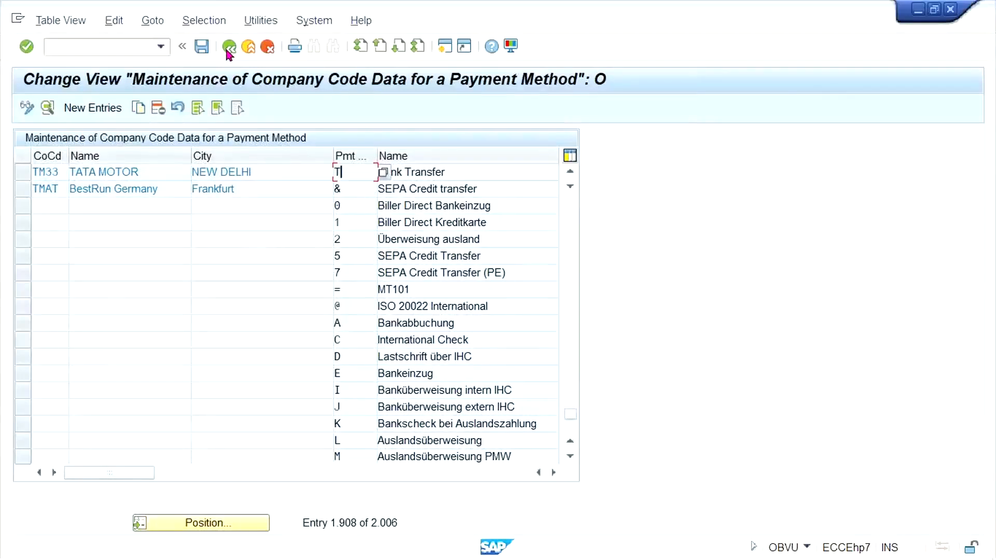
click(227, 50)
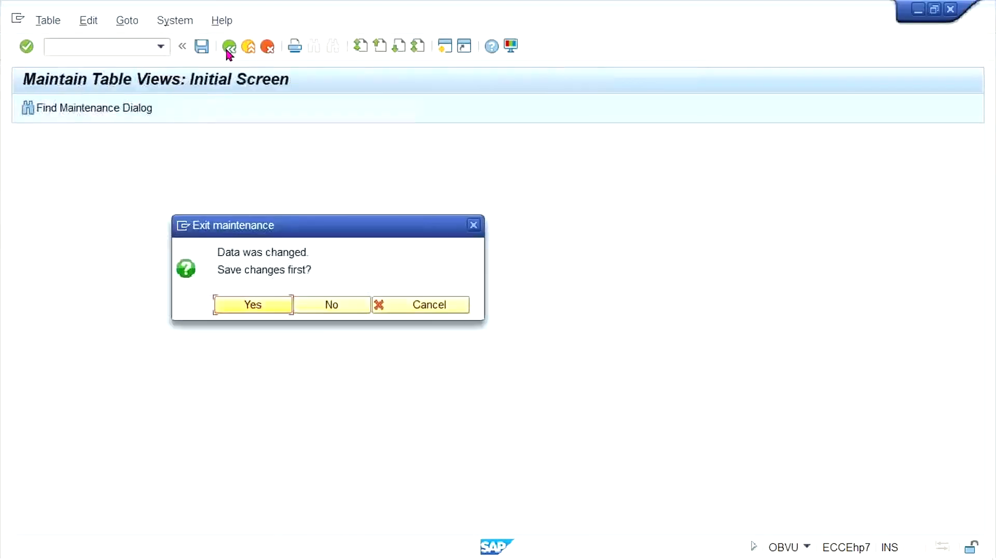
click(237, 307)
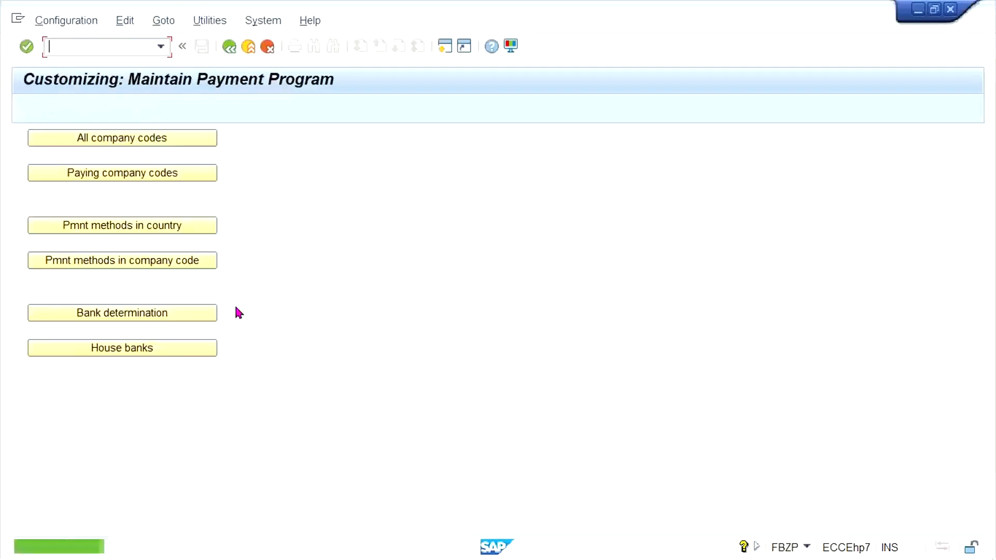
View the bank selection overview under bank determination and reopen the TM33 company code data for payment method T
click(158, 313)
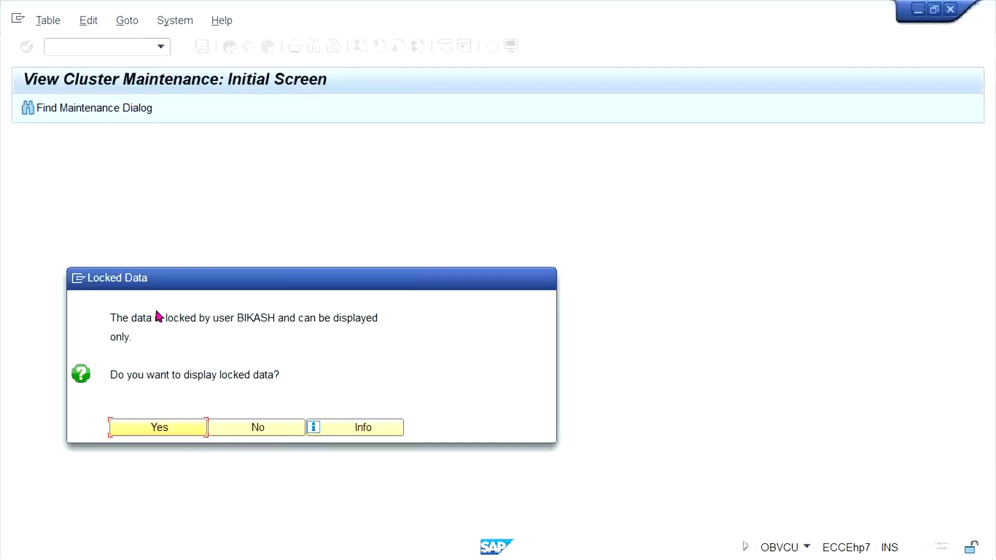
click(160, 430)
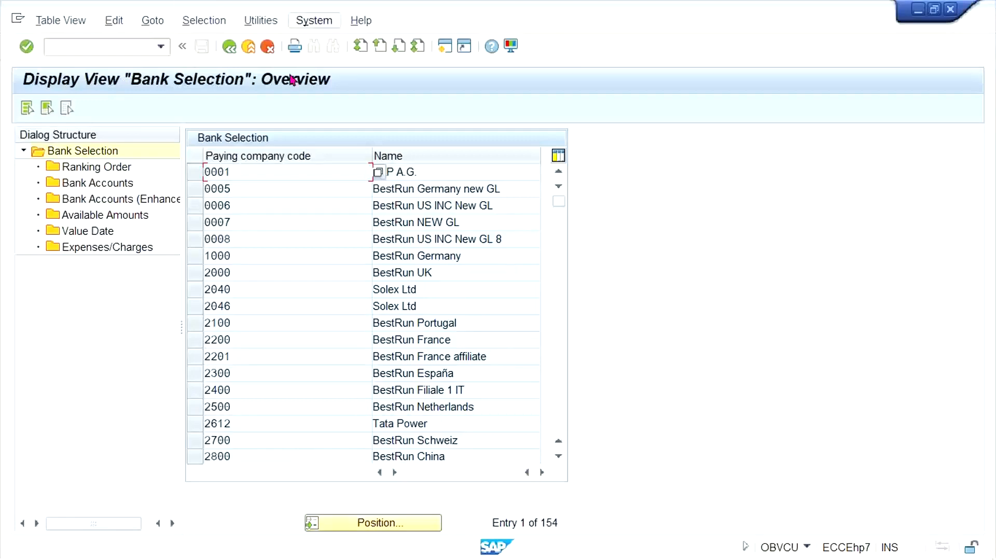
click(229, 47)
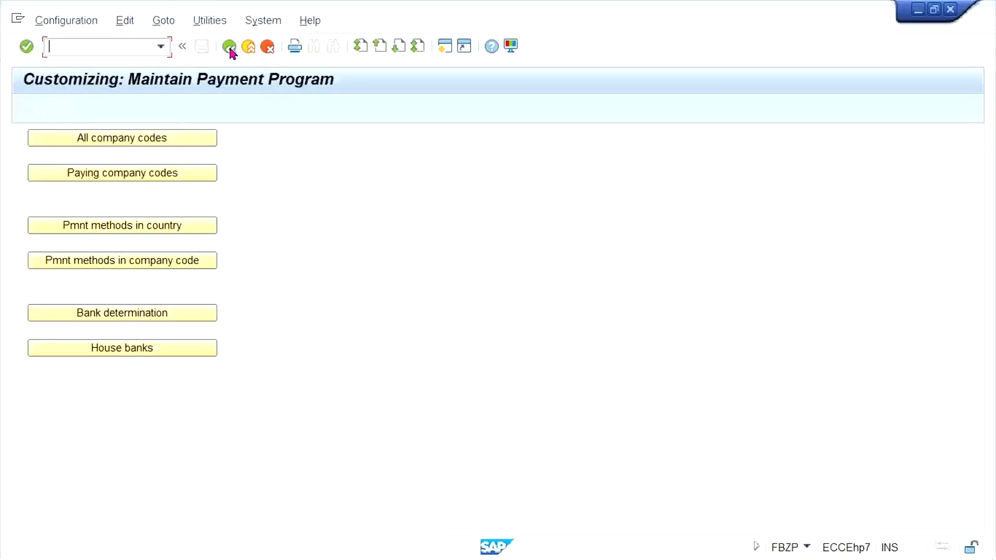
click(156, 263)
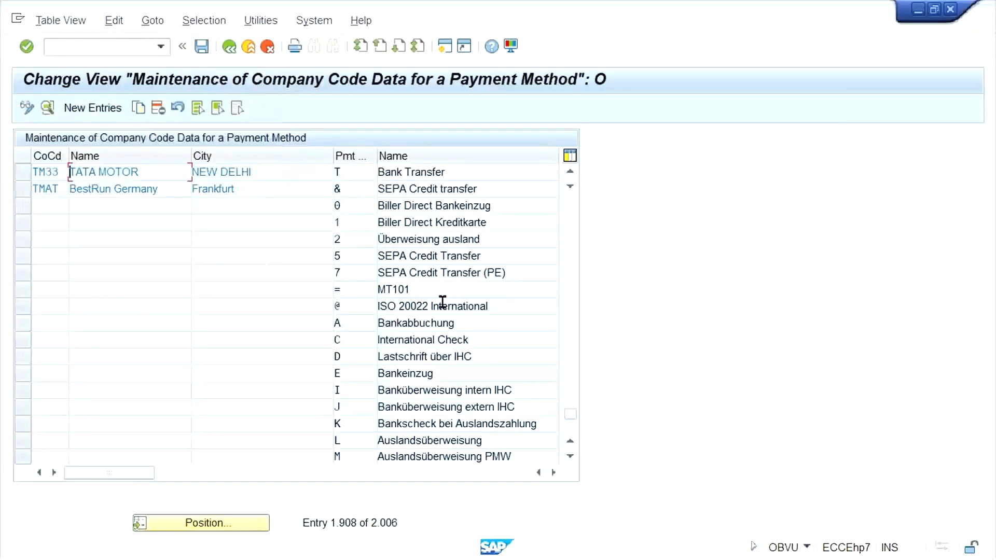
double_click(343, 177)
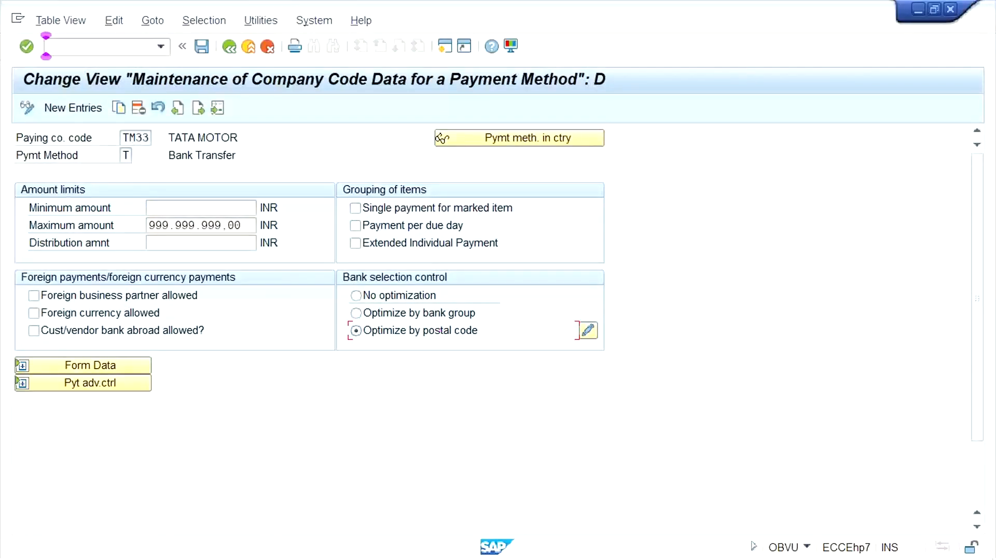
Switch to the Excel workbook and clear the bank group codes and bank names from E2:F4
mouse_move(501, 550)
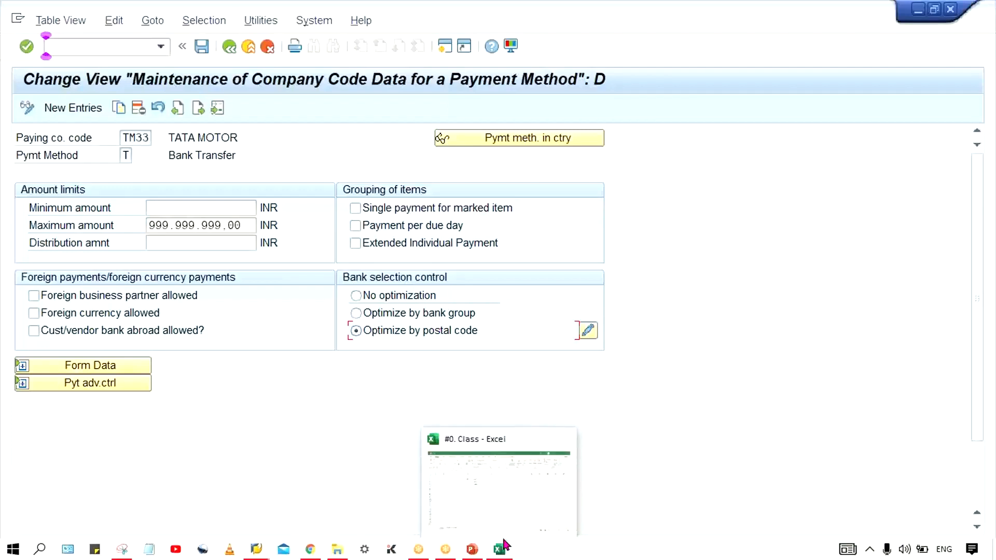
click(508, 496)
click(384, 289)
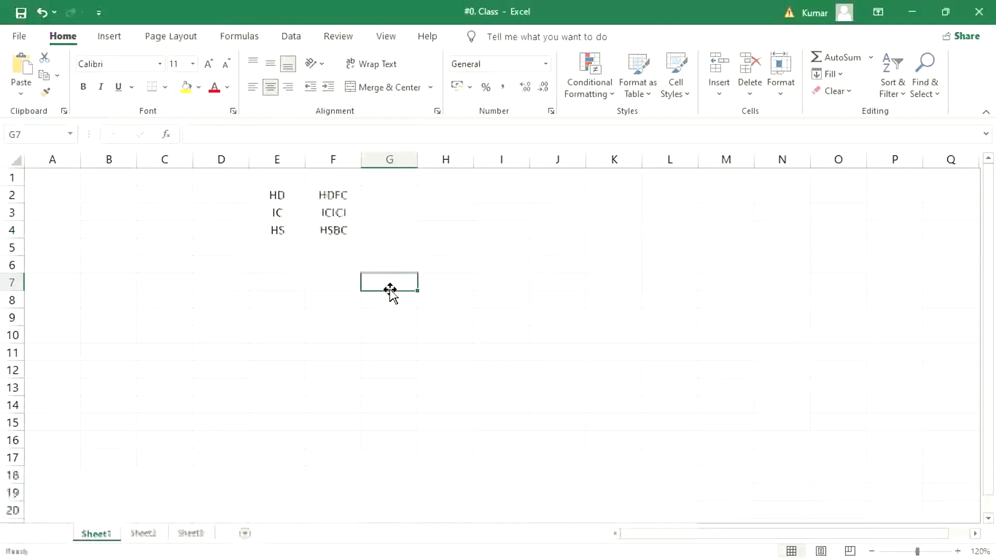
drag(272, 194, 333, 225)
key(Delete)
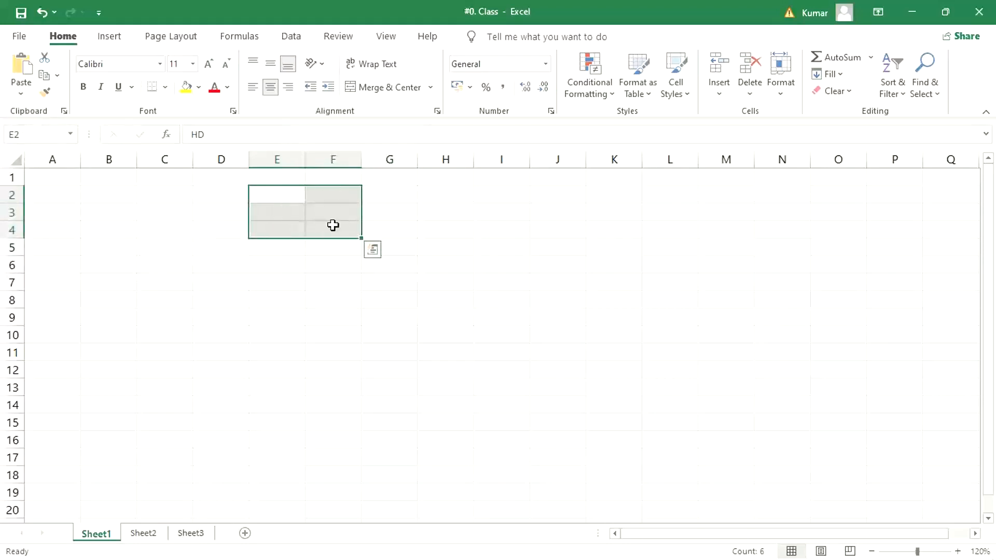
click(503, 229)
Enter the cities DELHI, MUMBAI and HYDERABAD in cells H2 to H4
click(450, 195)
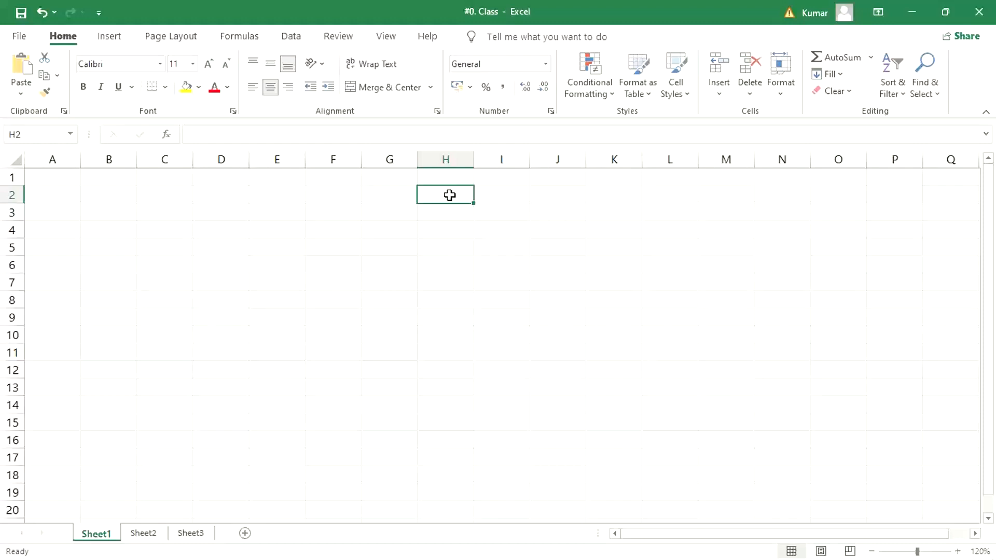
text(DELHI)
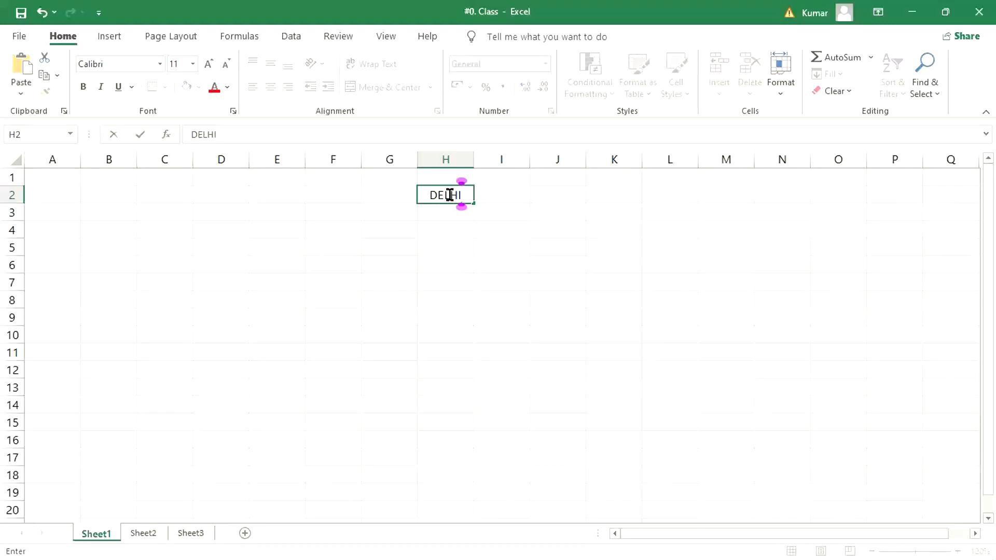
key(Return)
text(MUMBAI)
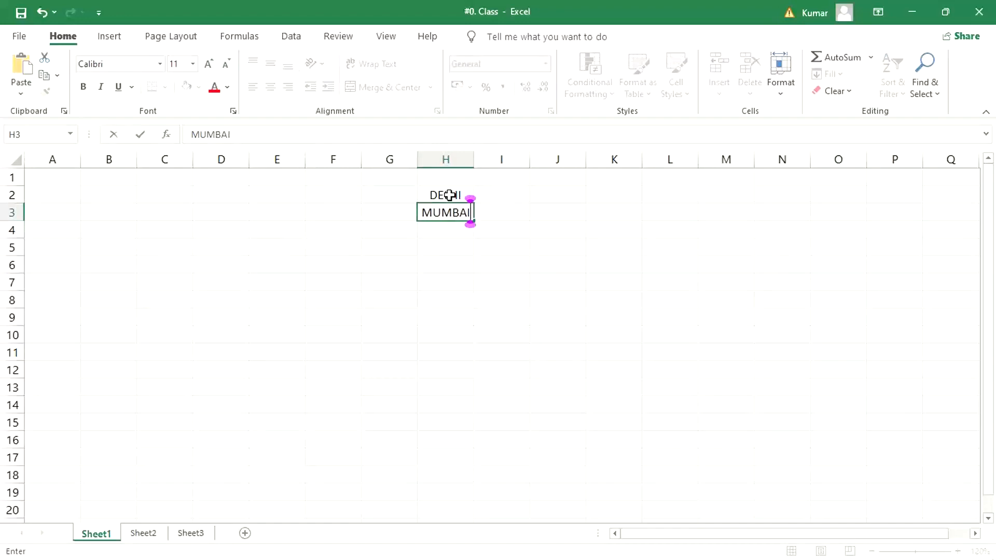
key(Return)
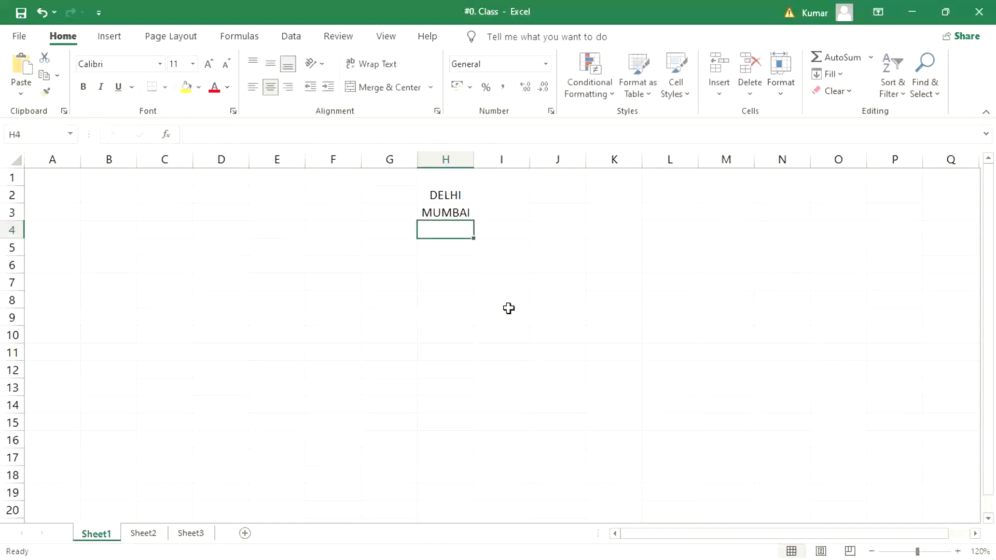
text(HYDE)
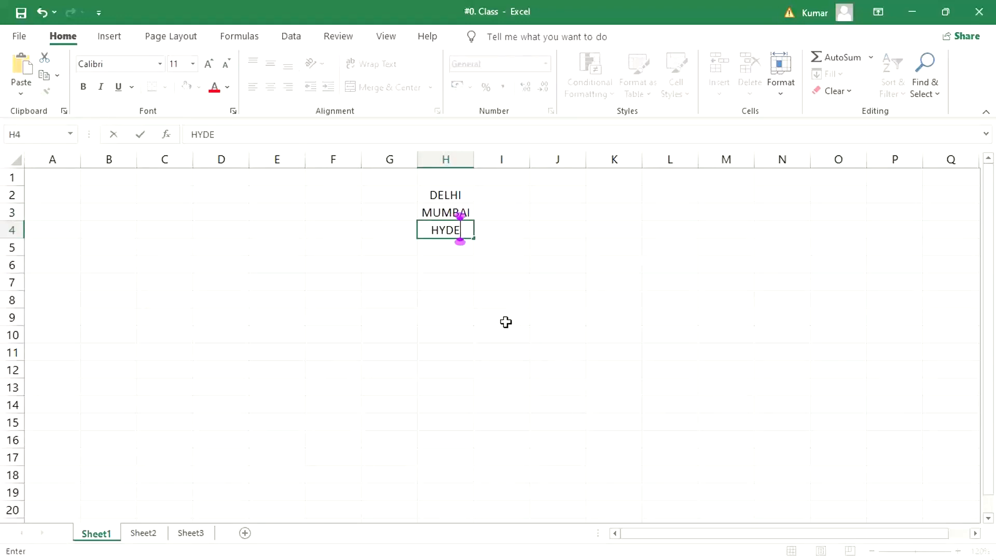
text(RABAD)
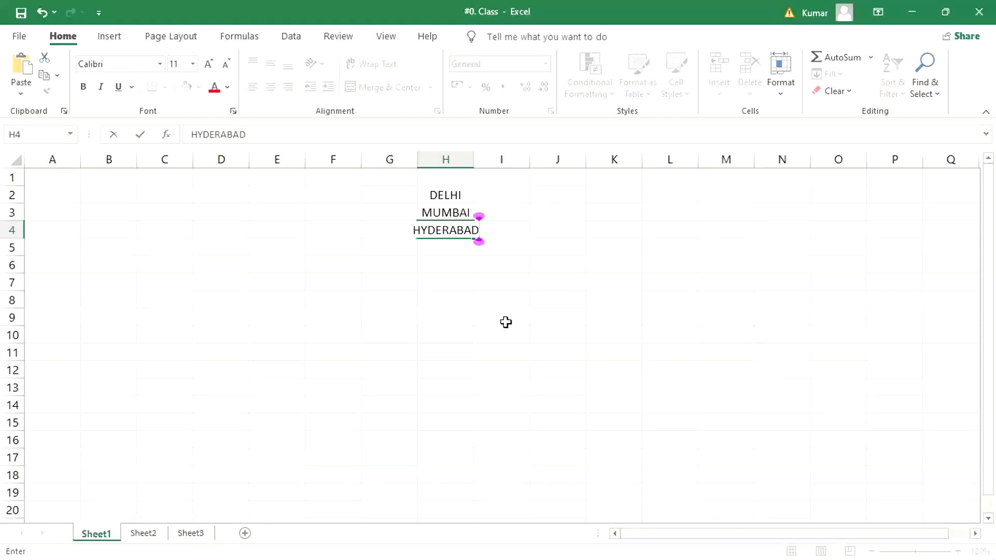
key(Return)
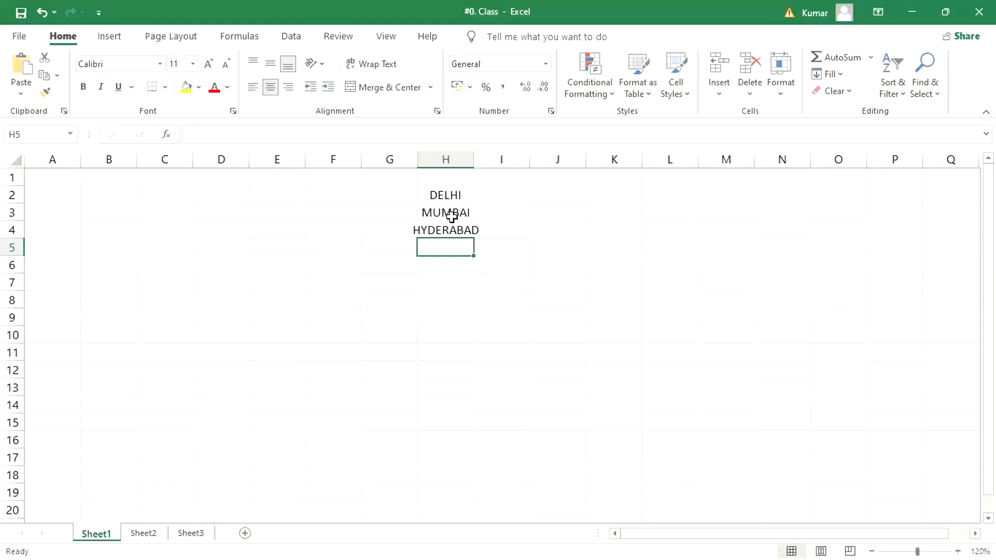
Enter the bank names ICICI and HDFC in I2 and I3 beside DELHI and MUMBAI, and clear HYDERABAD from H4
click(445, 197)
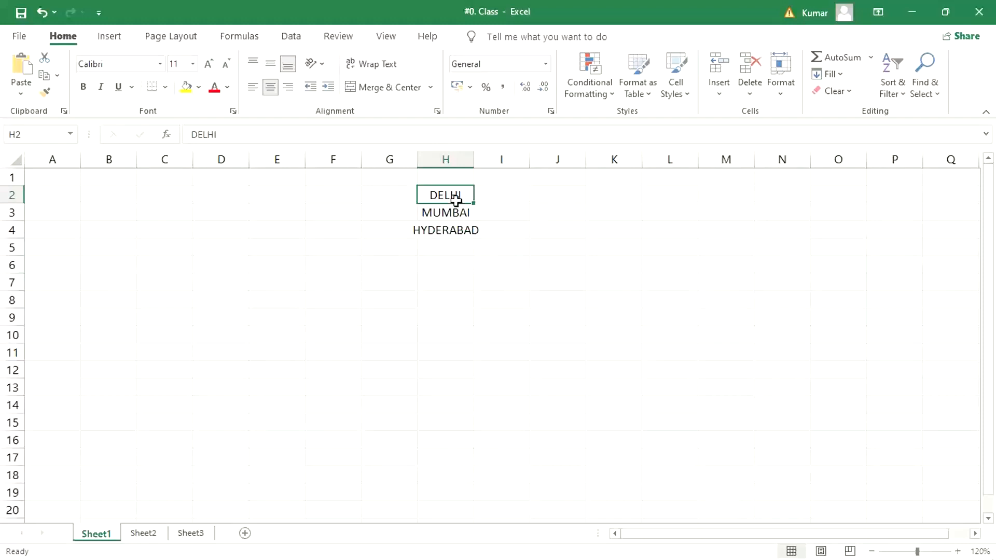
click(504, 200)
text(IN)
key(BackSpace)
text(CICI)
key(Return)
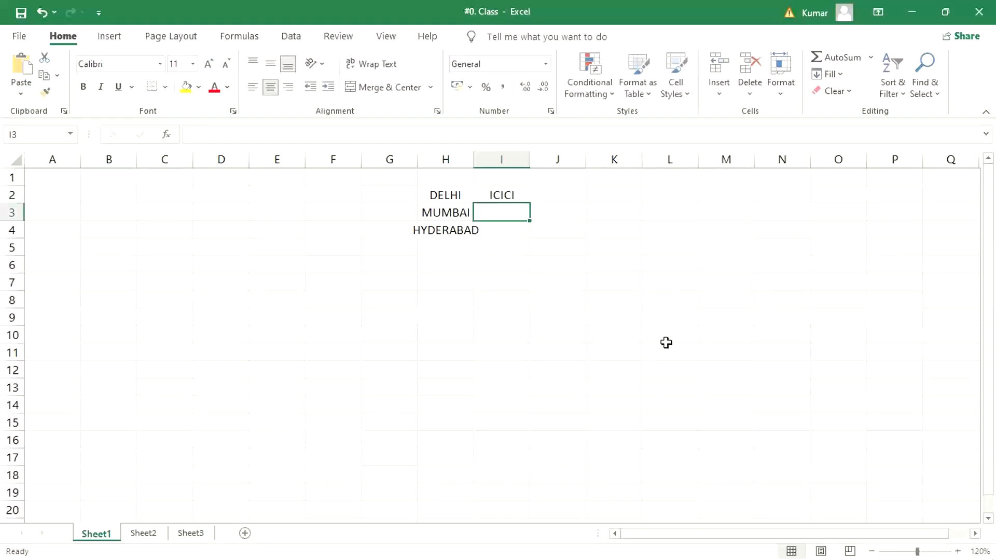
text(HDFC)
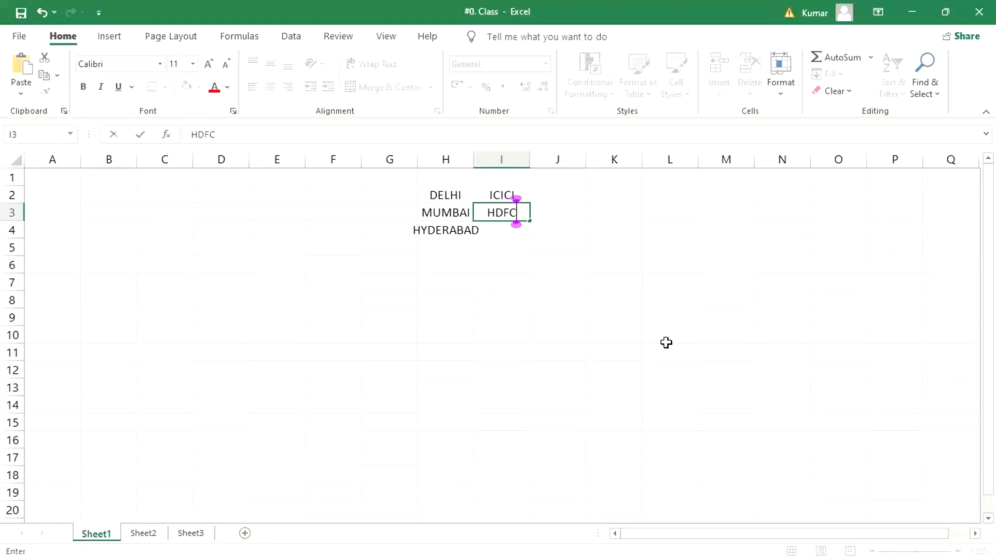
key(Return)
click(449, 231)
key(Delete)
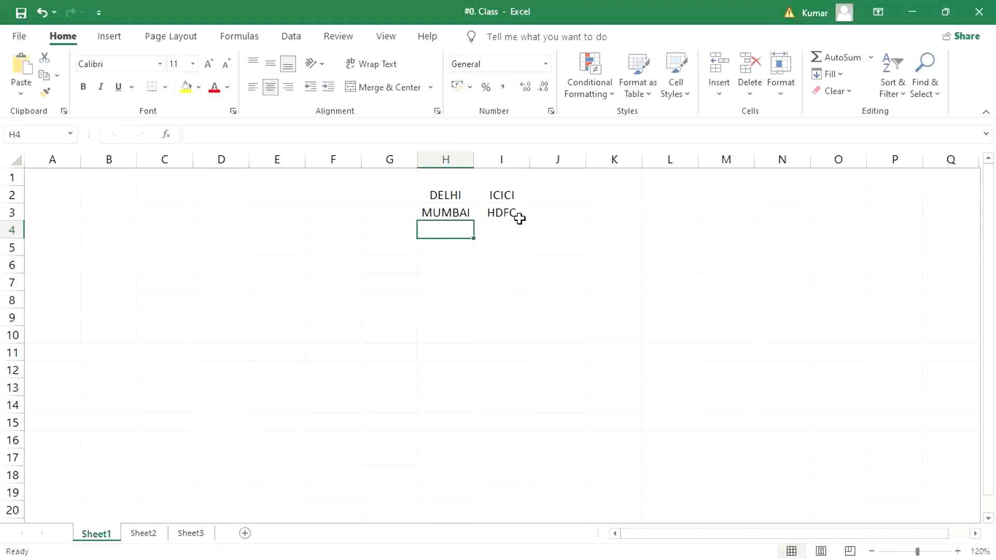
click(483, 194)
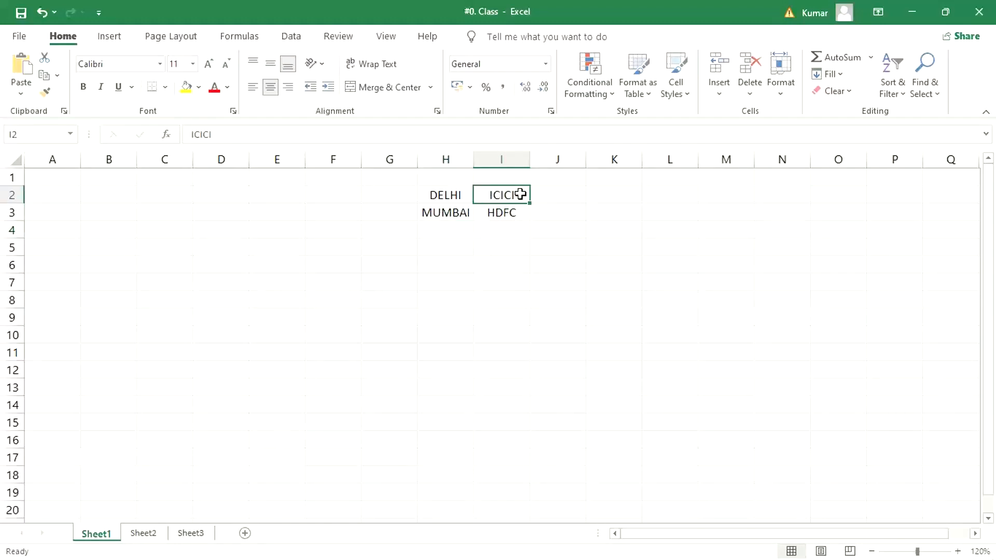
click(443, 196)
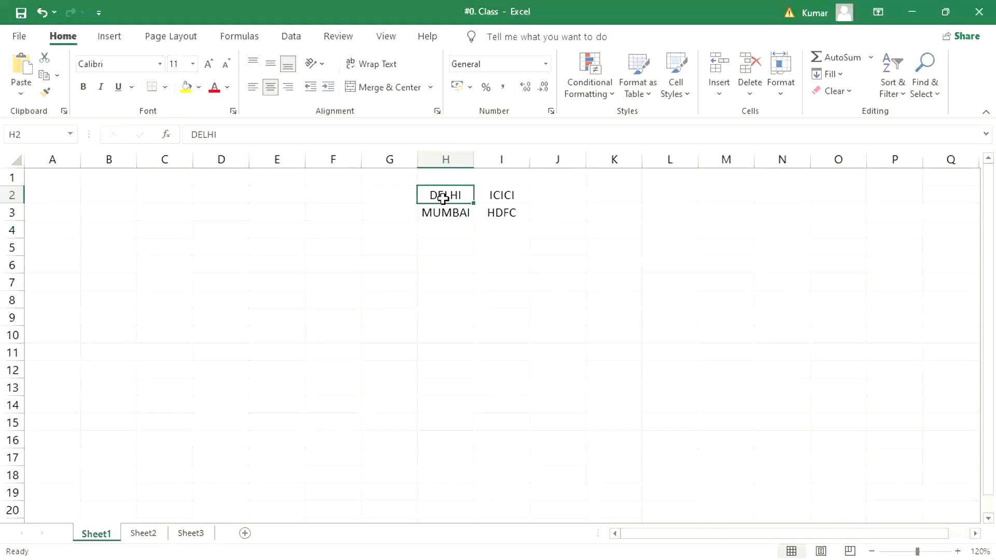
click(500, 196)
click(430, 194)
click(507, 213)
click(434, 214)
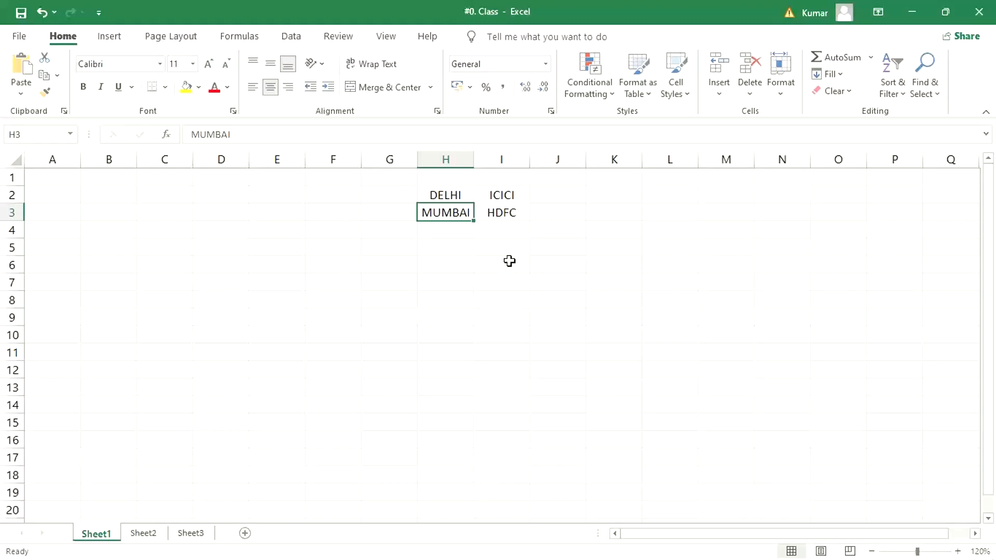
Widen column J to make room for a list of regions beside the banks
click(559, 193)
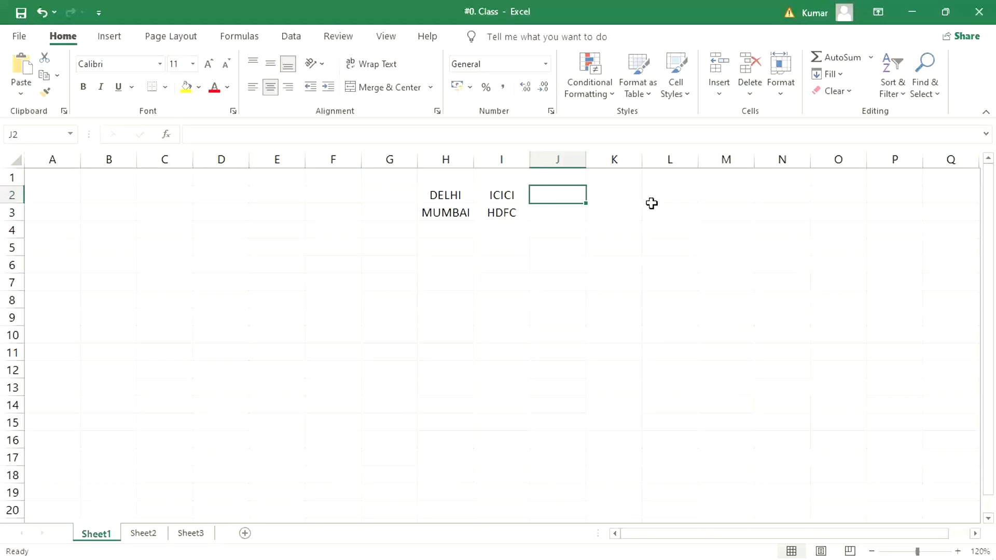
drag(591, 160, 755, 180)
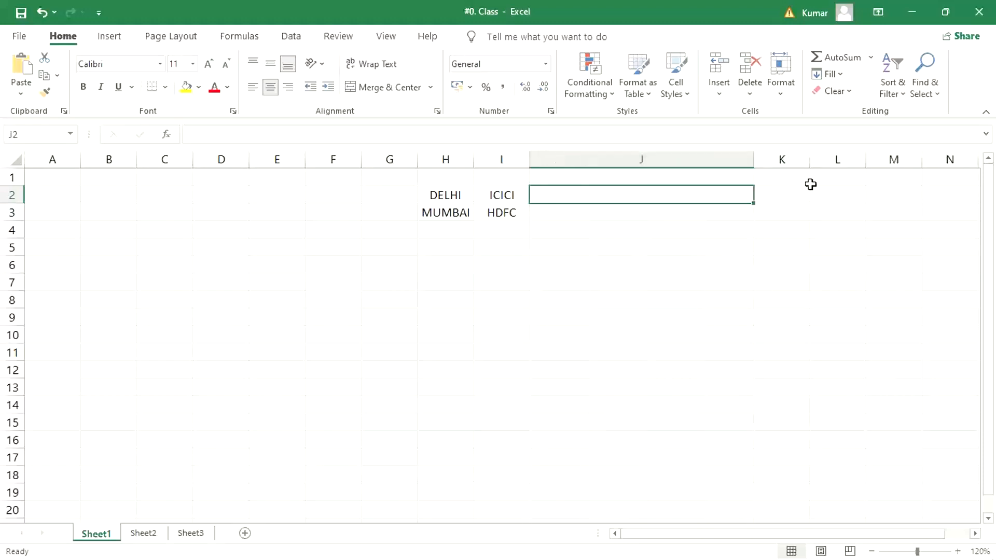
click(904, 180)
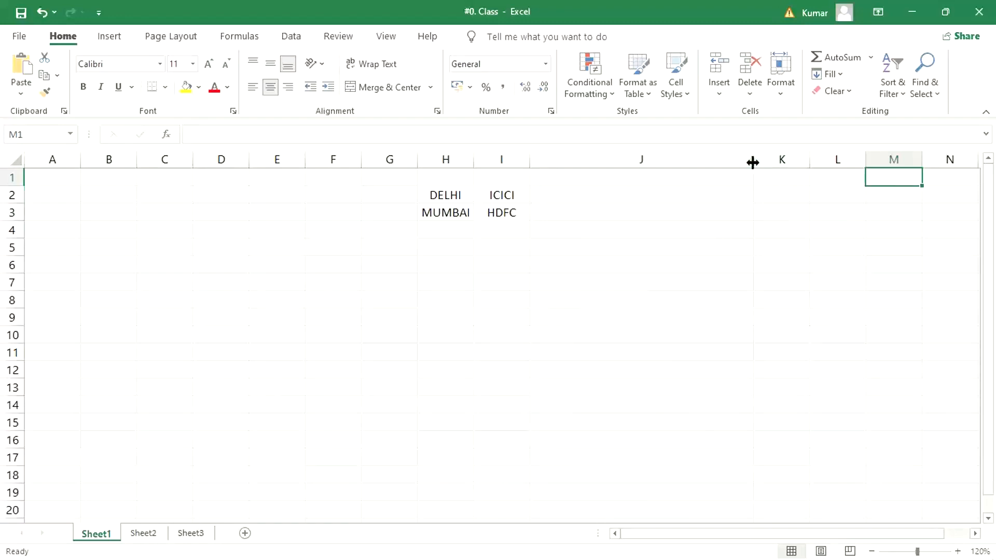
drag(754, 163, 884, 168)
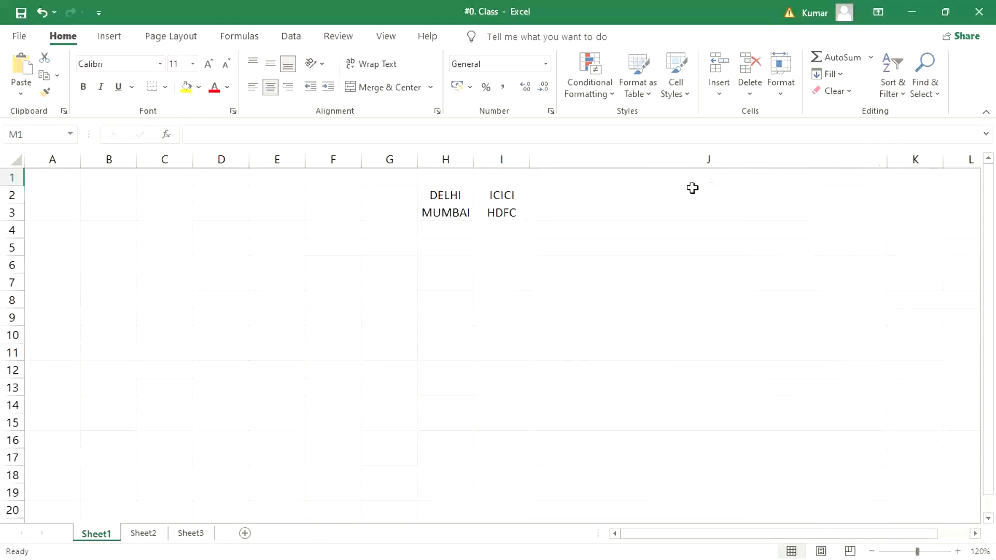
Enter the region list "DELHI, HP, J&K, PNJ.," in J2 beside ICICI
click(589, 189)
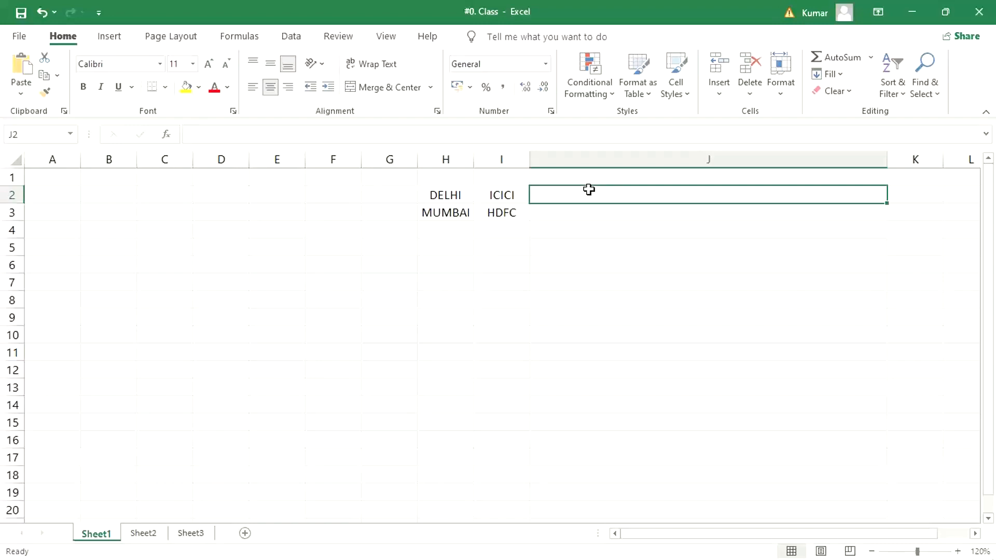
text(DEL)
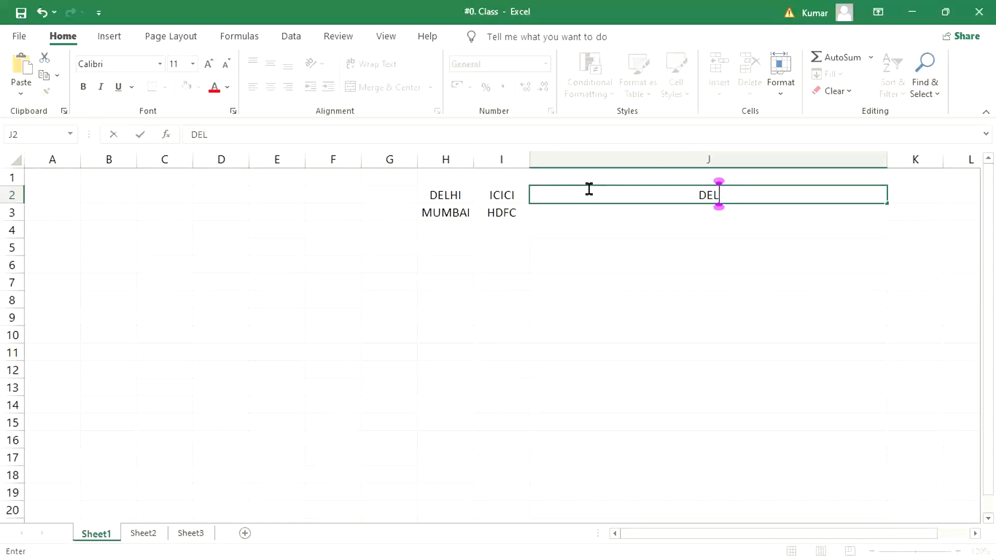
text(HI,)
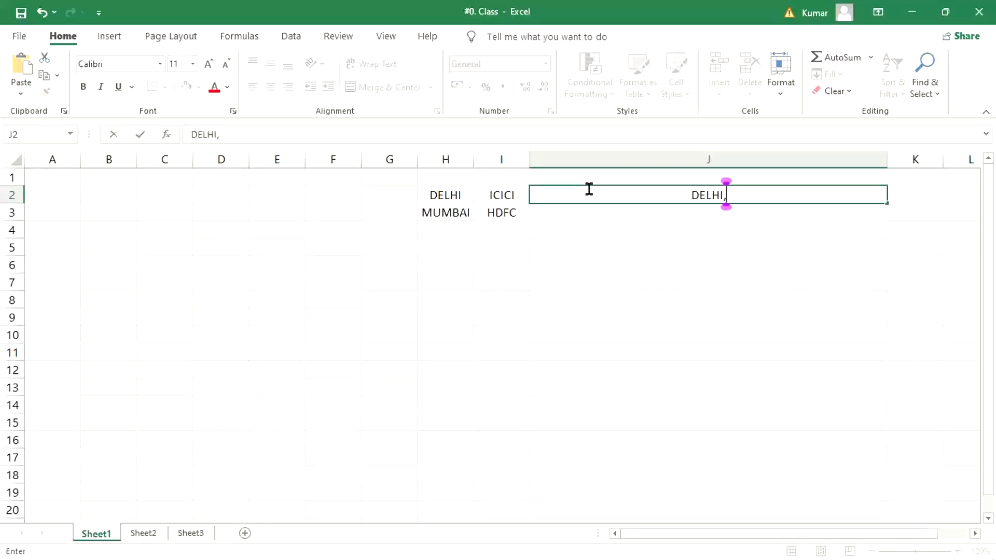
text(HDF)
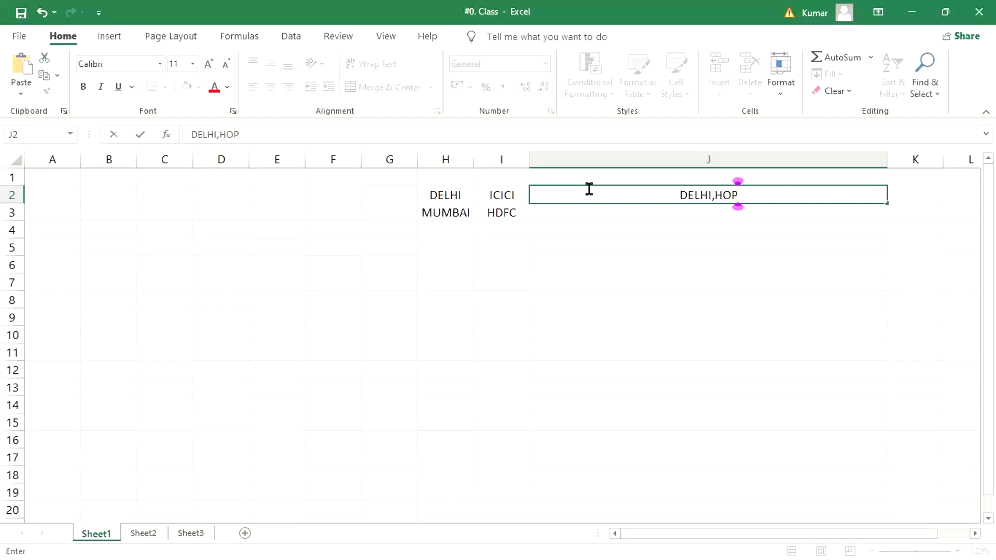
key(BackSpace)
key(BackSpace)
text(P)
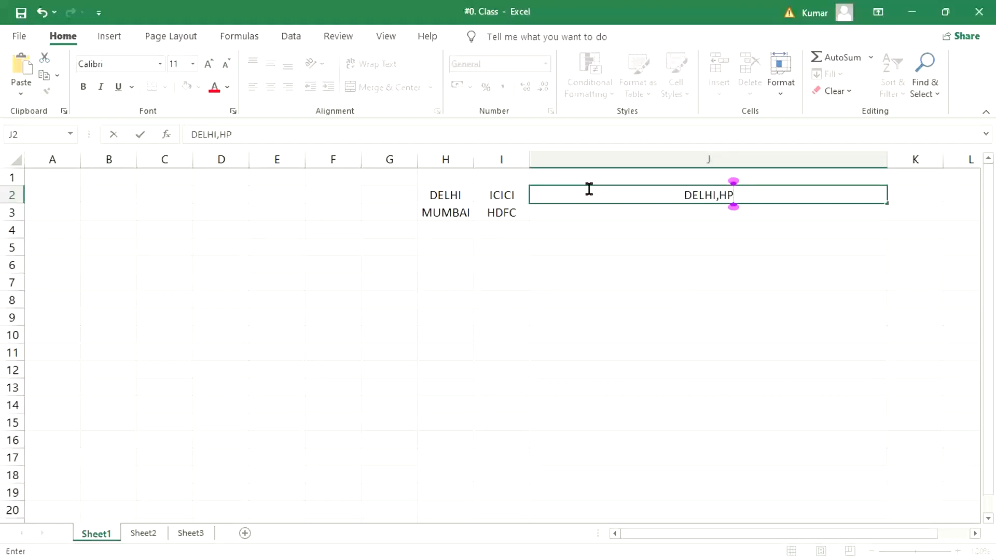
text(,)
key(BackSpace)
key(BackSpace)
key(BackSpace)
text(H)
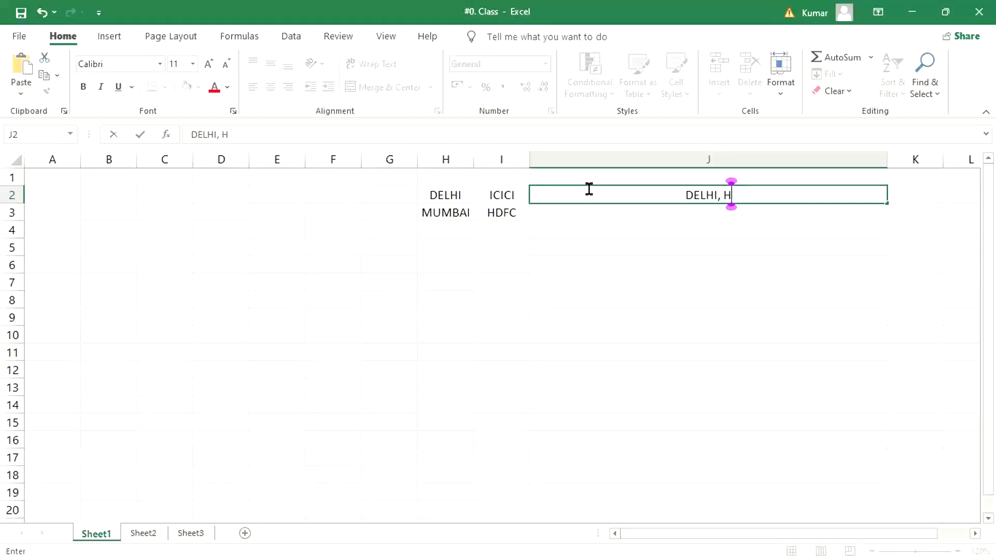
text(P, J&)
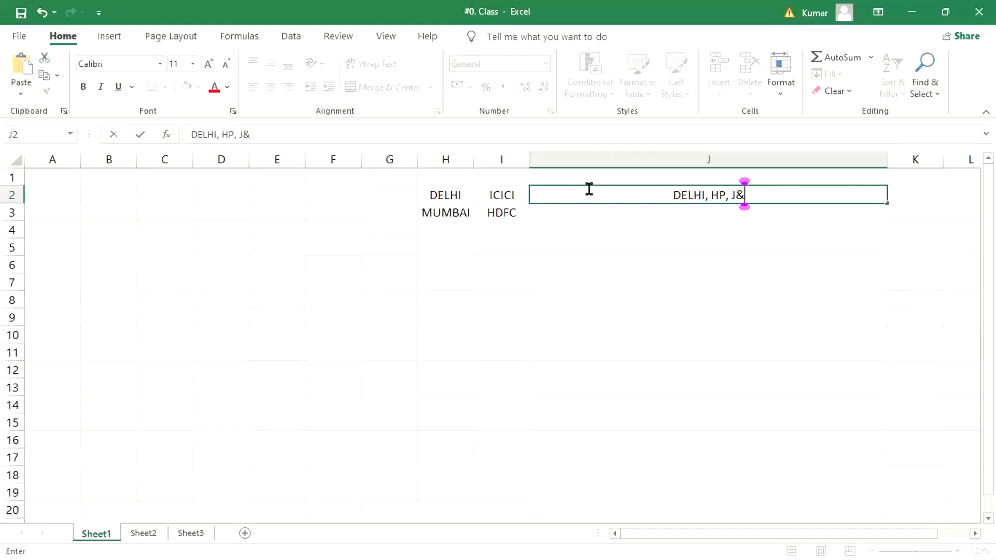
text(K,)
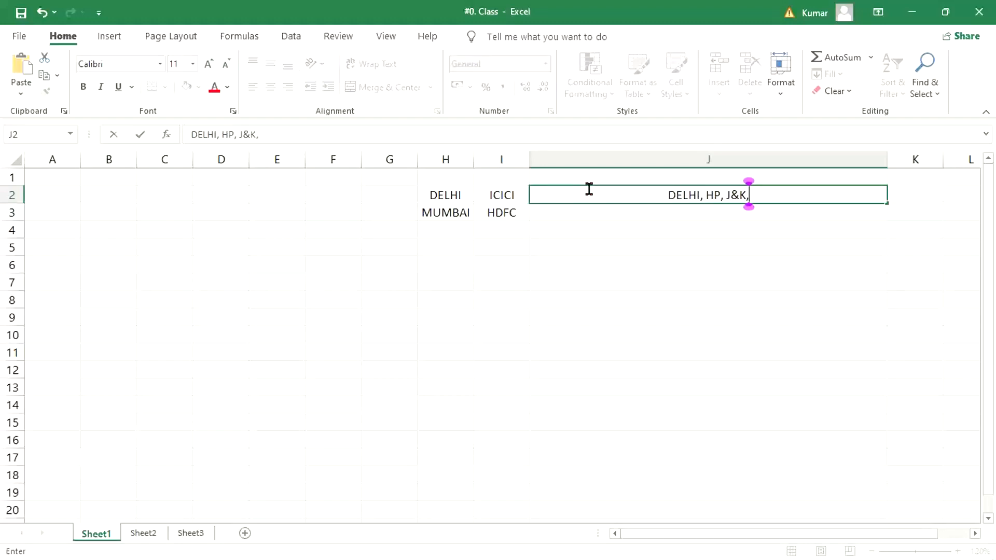
text( P)
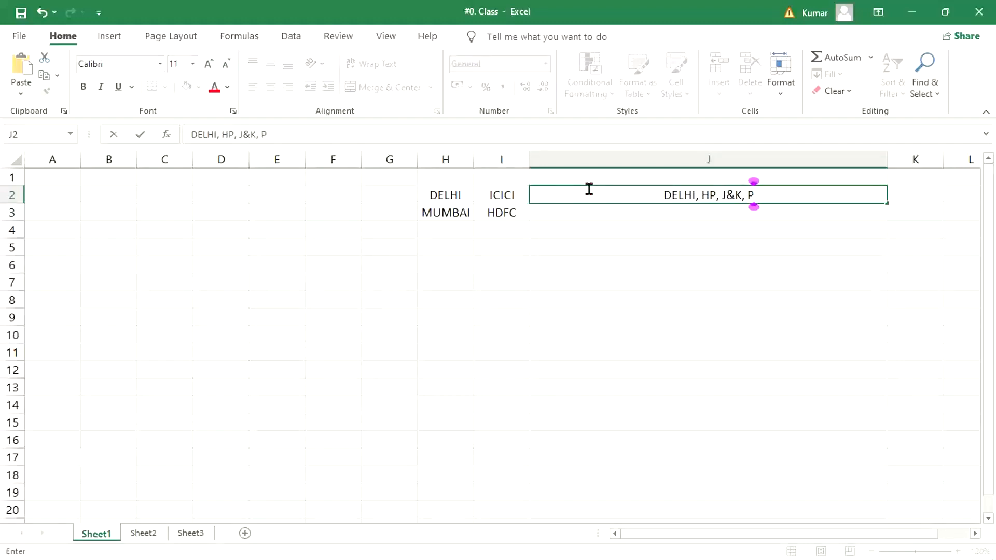
text(N)
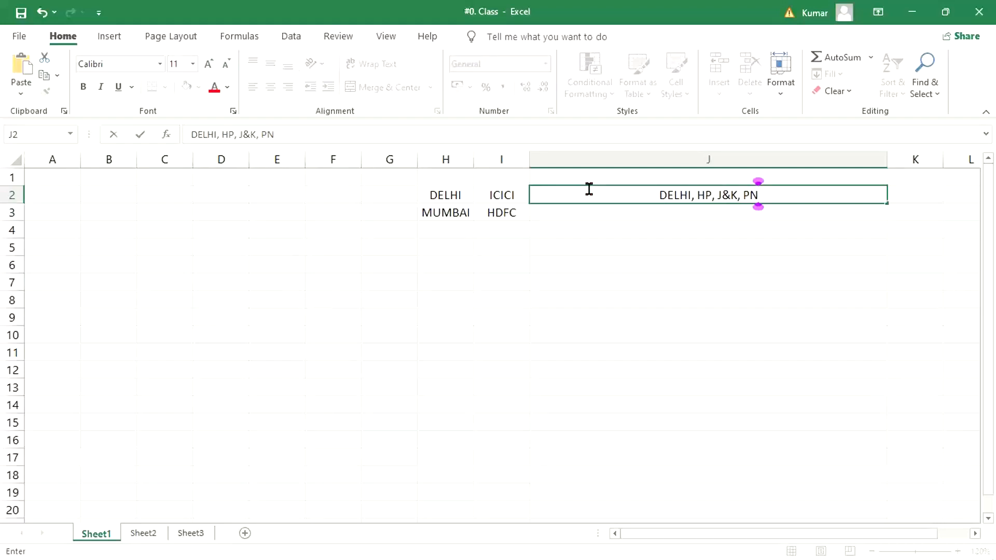
text(J.)
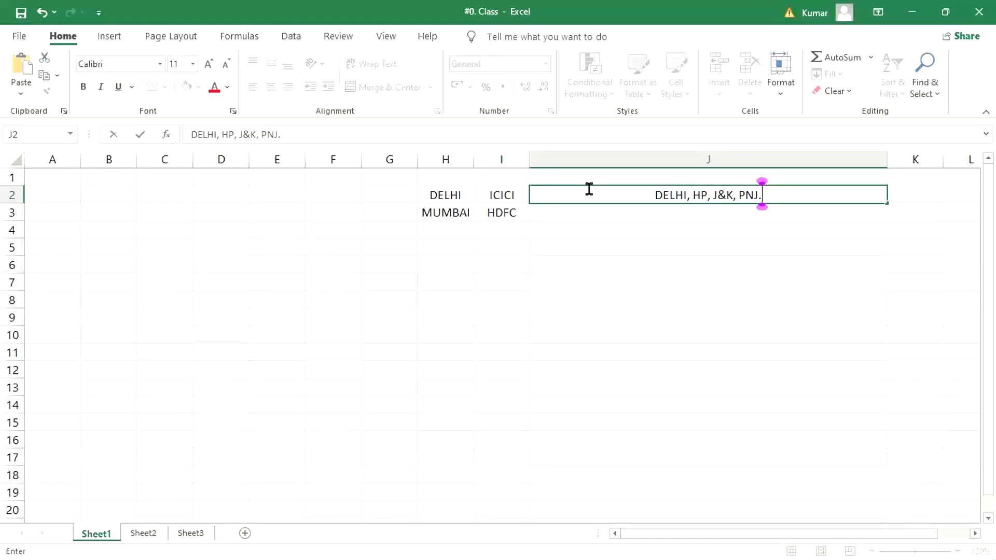
text(,)
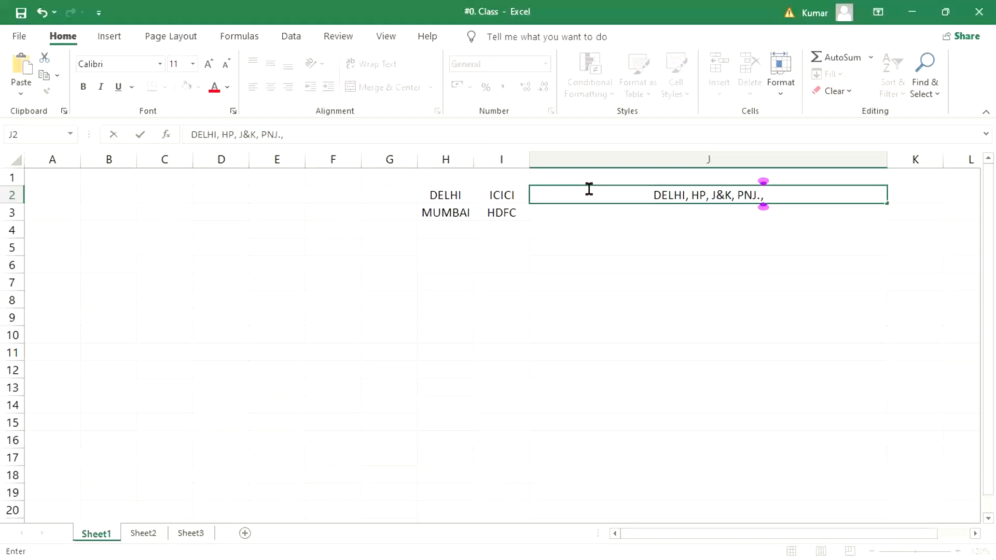
click(629, 209)
click(629, 194)
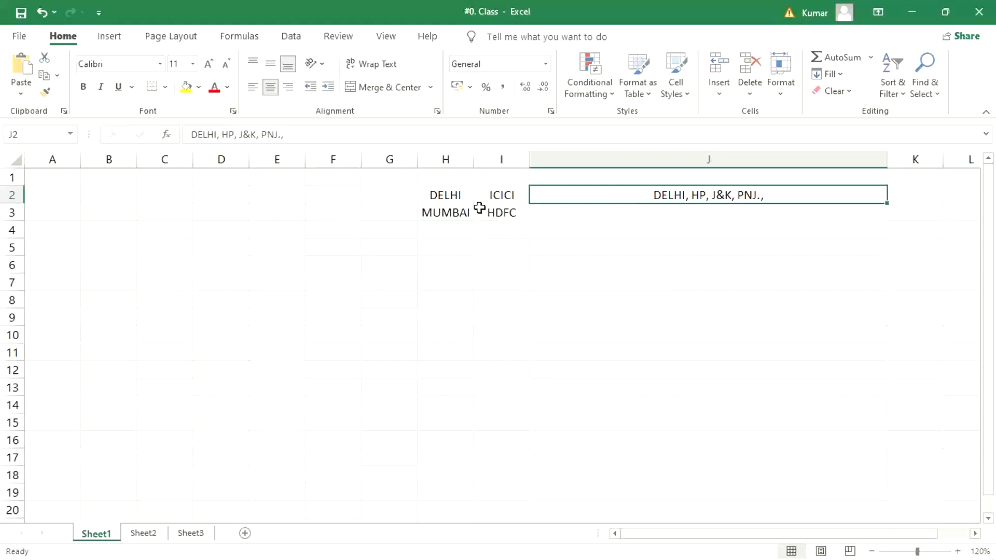
Narrow column J so that it fits more closely around the region list
click(491, 195)
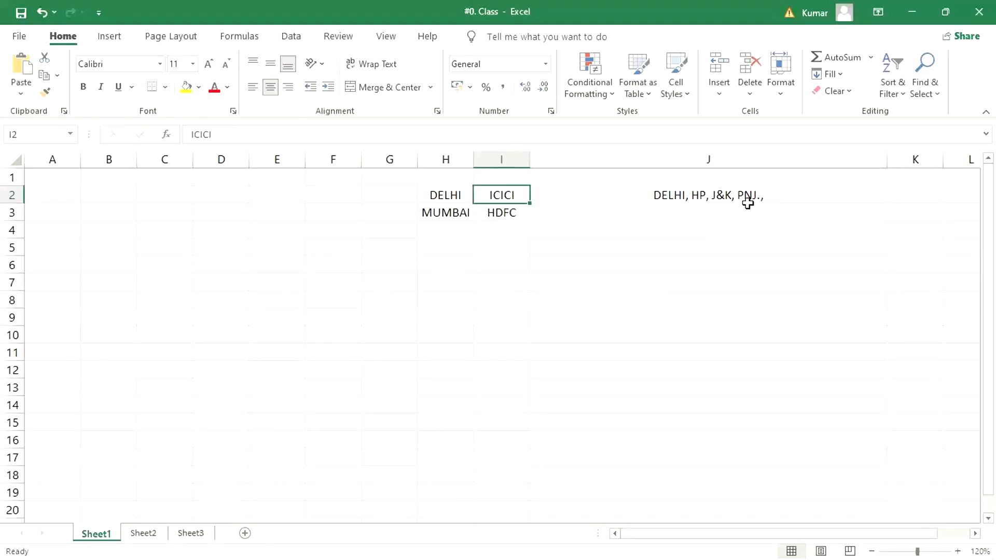
drag(887, 160, 711, 156)
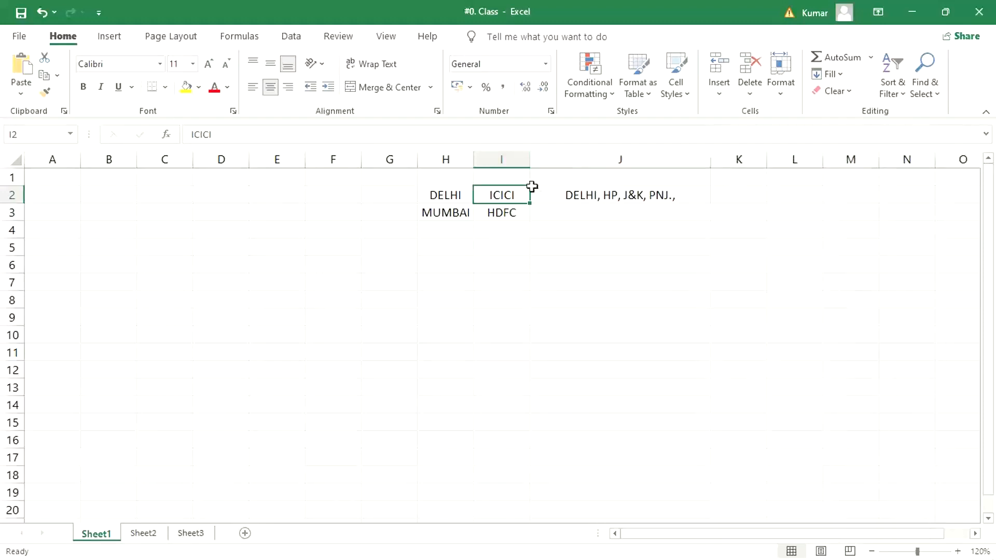
click(559, 195)
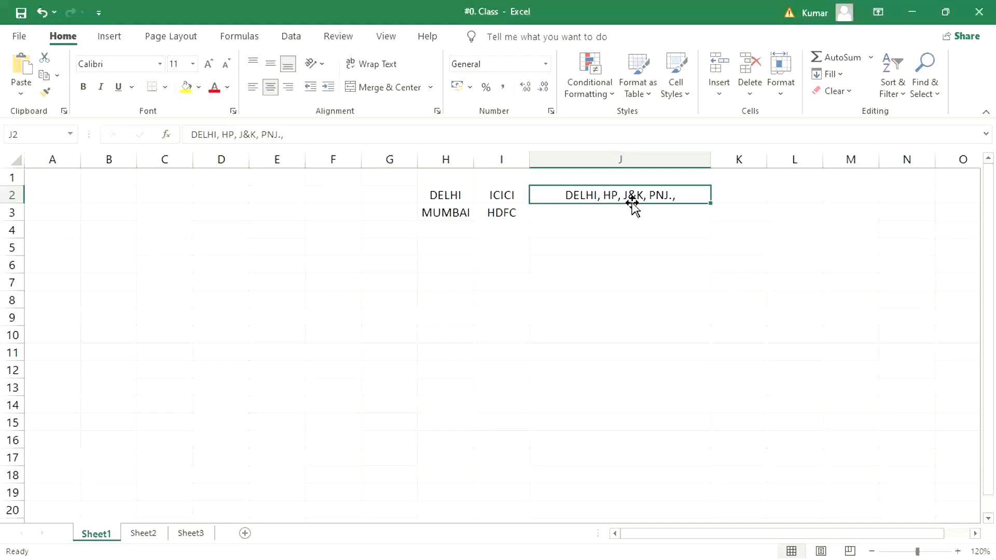
click(492, 196)
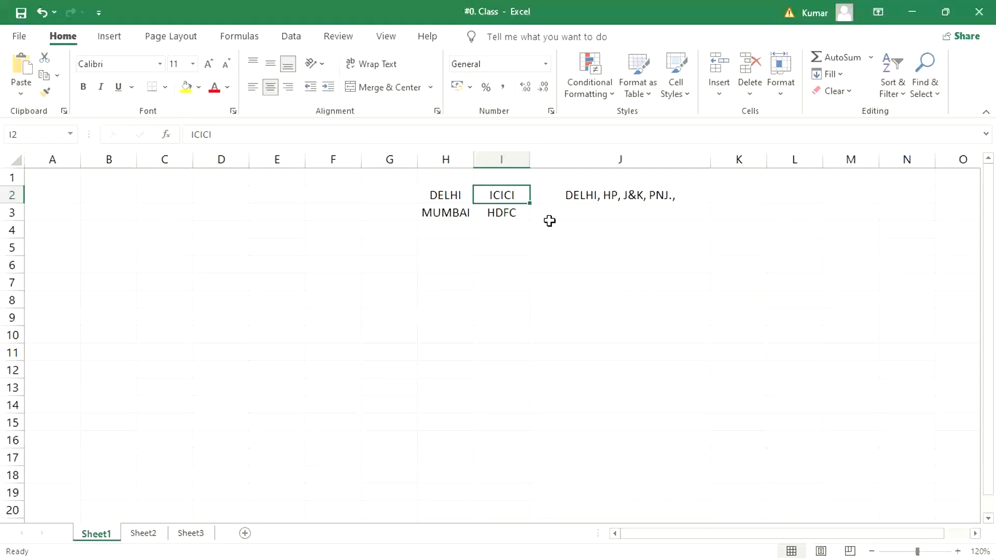
Enter the region list "MP, UP, RAJ, MAH" in J3 beside HDFC
click(566, 215)
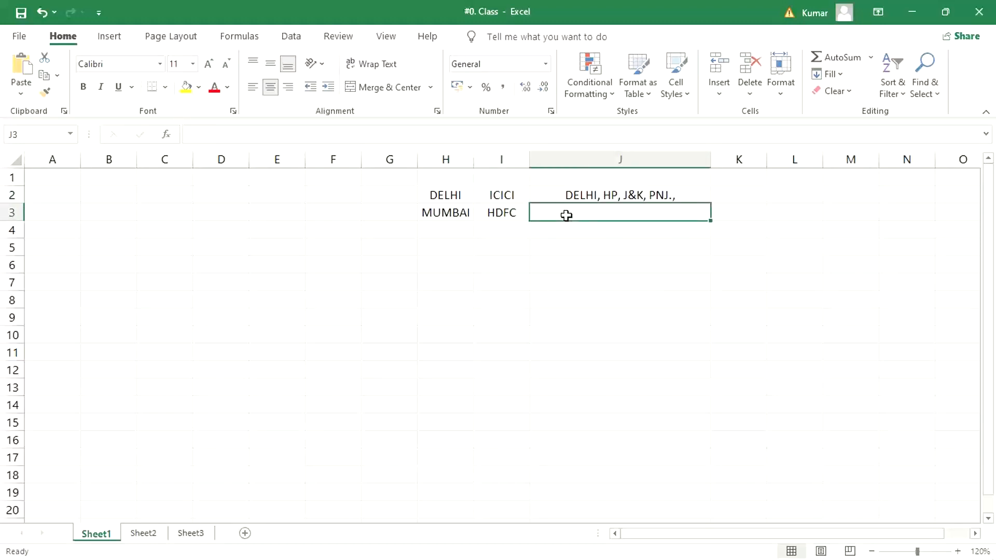
text(MP)
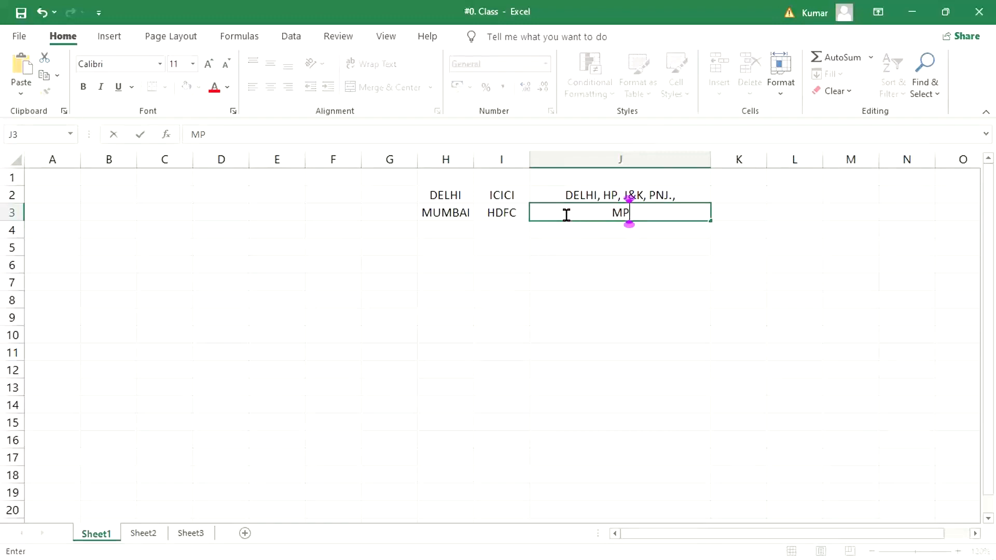
text(, UO)
key(BackSpace)
text(P,)
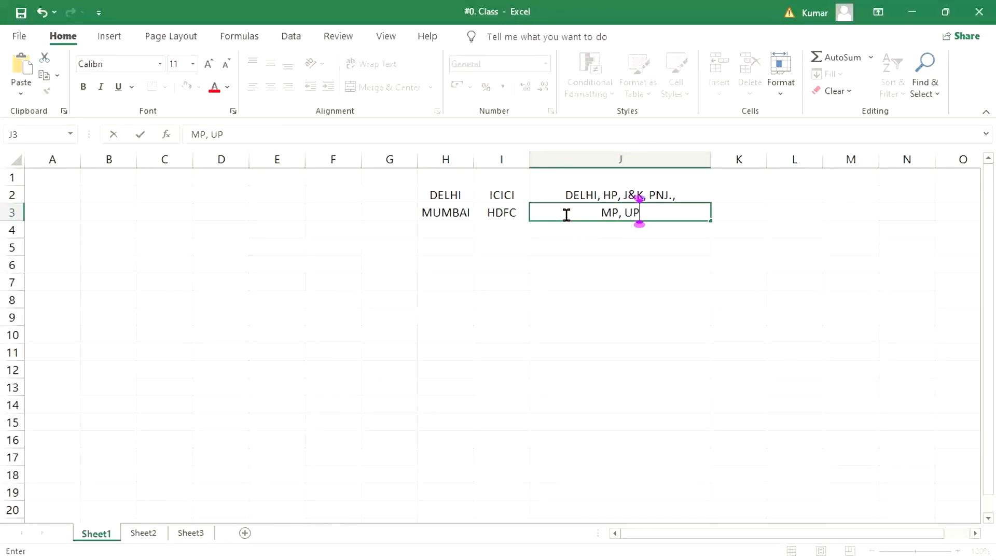
text( R)
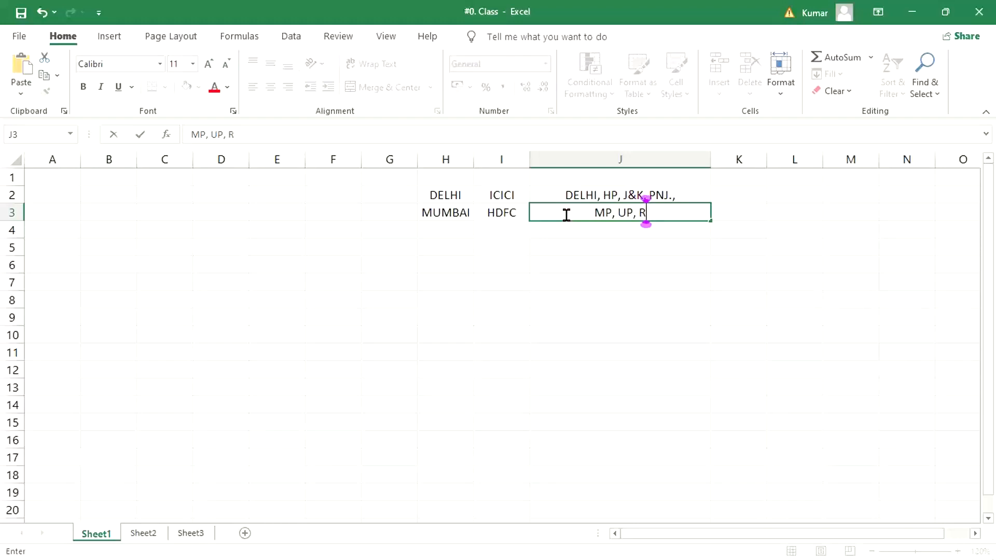
text(AJ,)
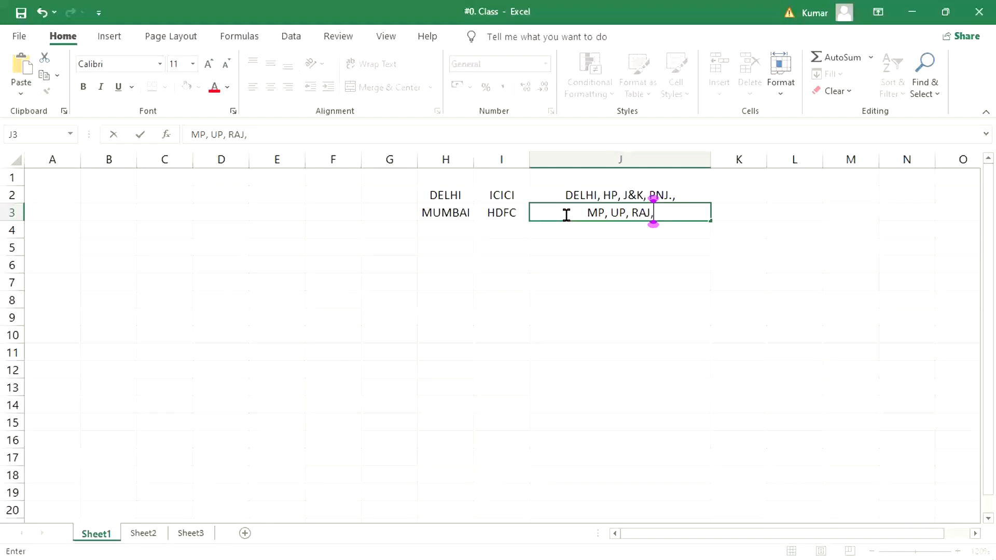
text(MAH)
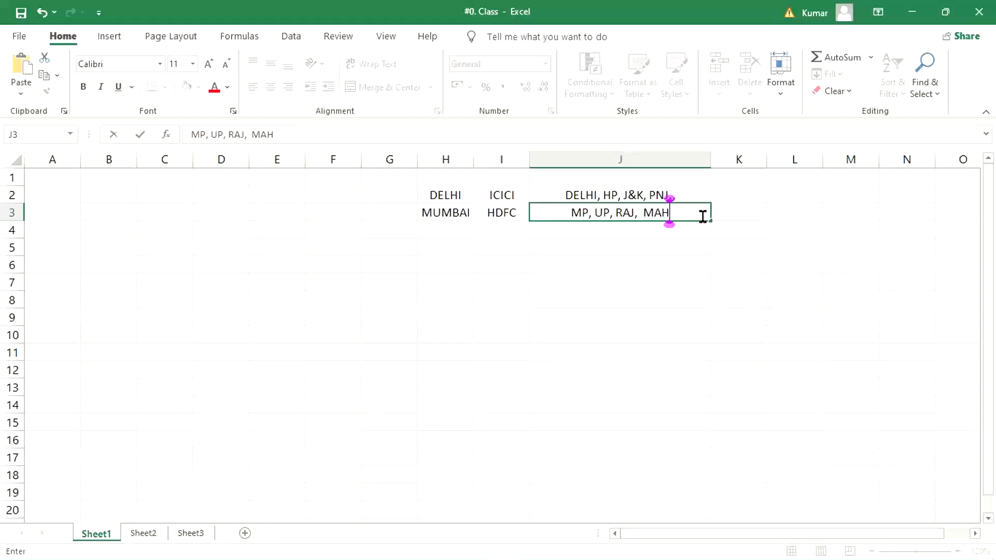
key(Return)
click(574, 213)
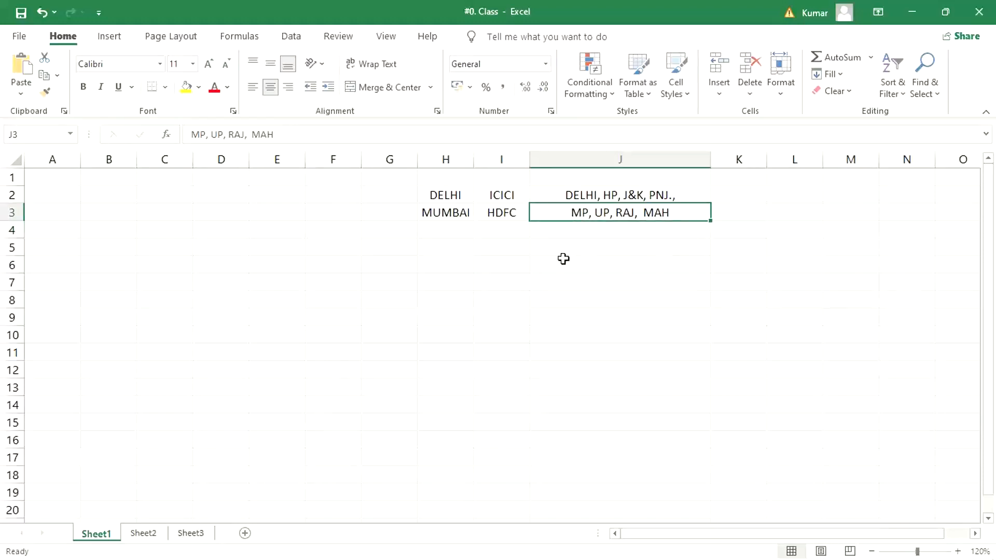
click(493, 214)
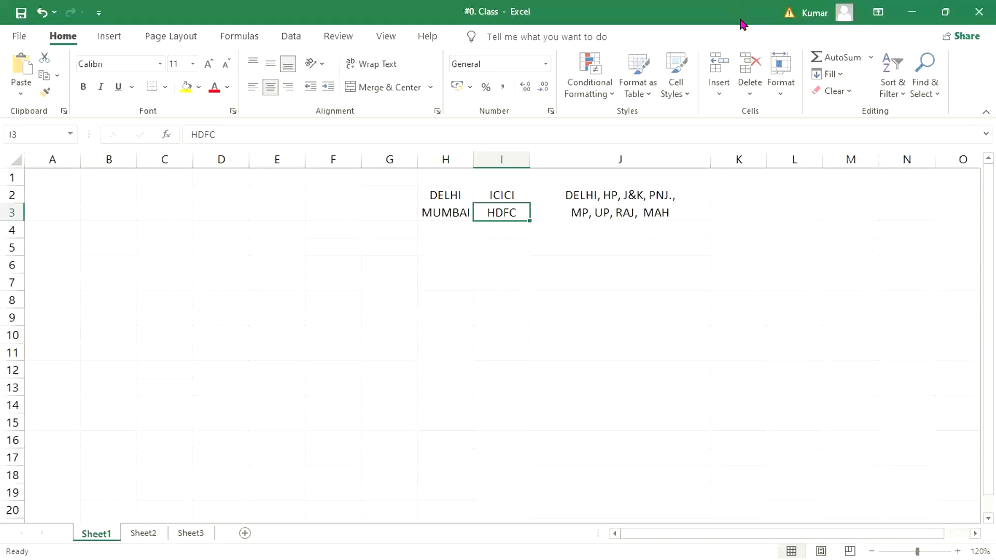
key(alt+Tab)
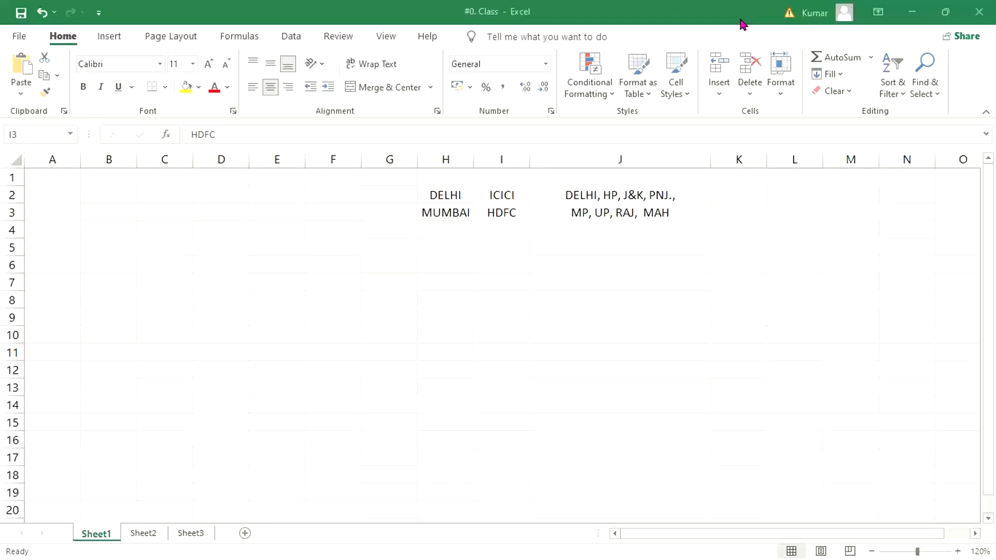
click(573, 331)
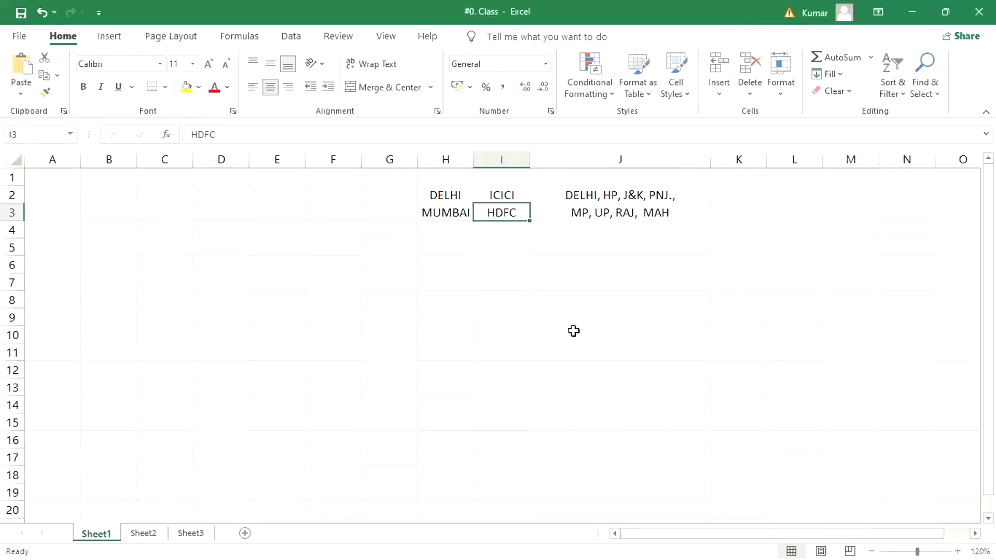
click(630, 220)
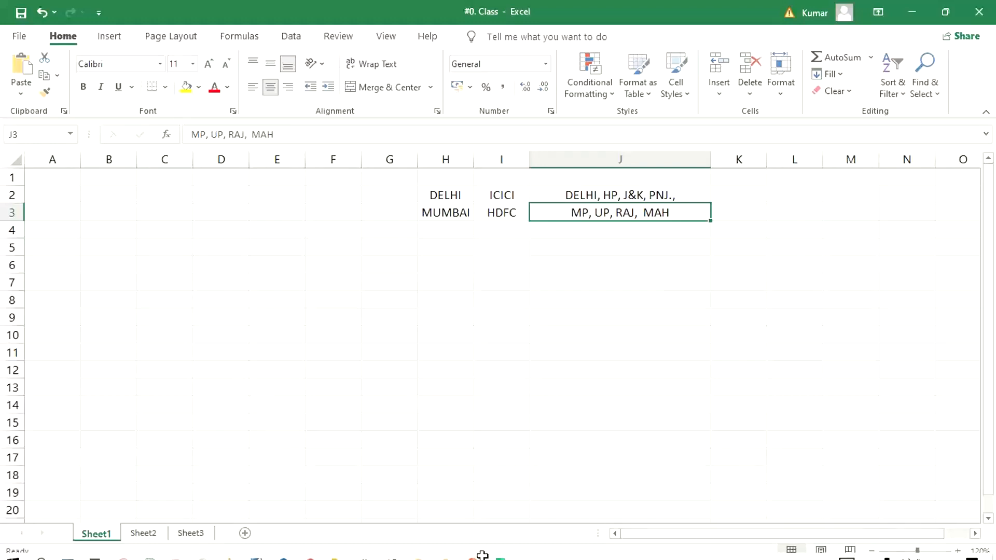
Switch to the SAP House Banks session and try to leave the HDFC details
mouse_move(296, 559)
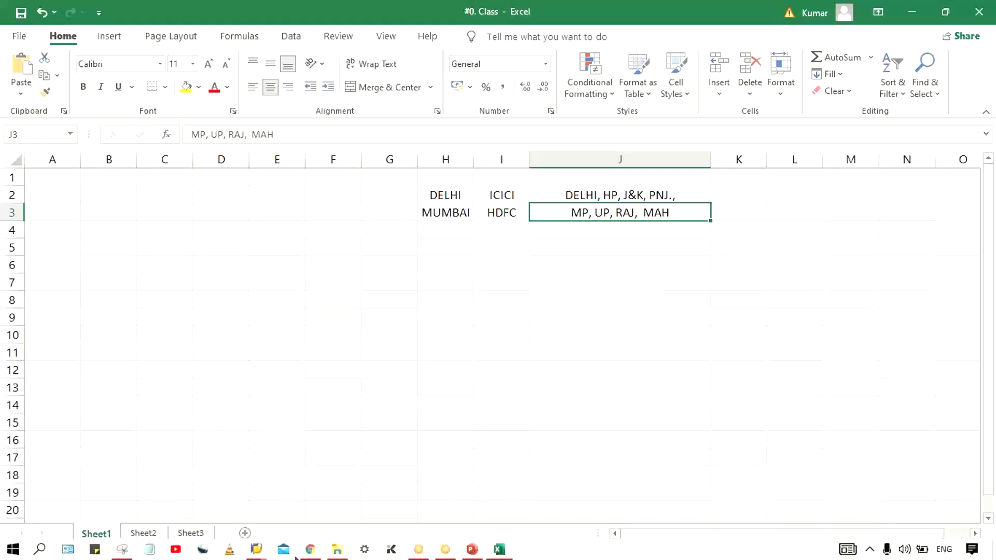
click(257, 550)
mouse_move(482, 515)
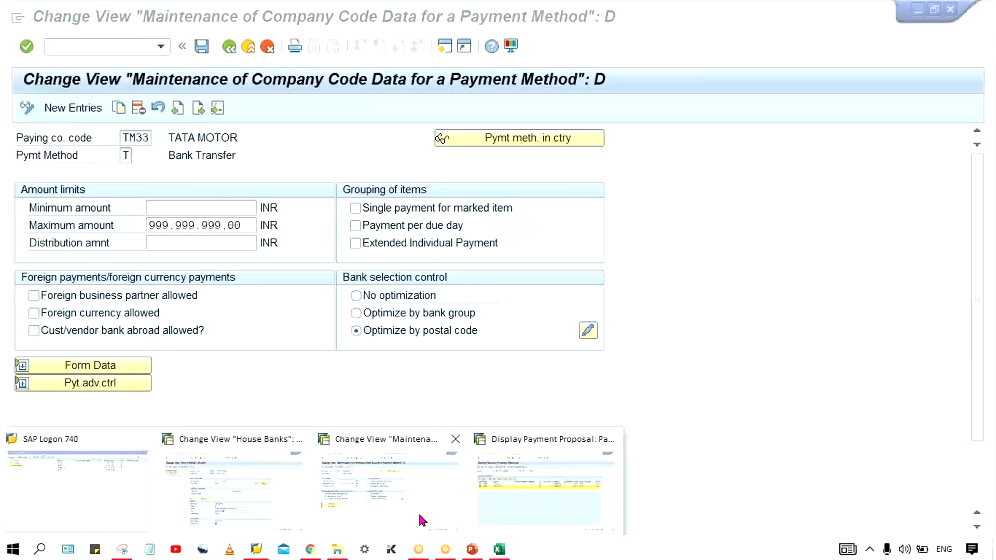
click(272, 514)
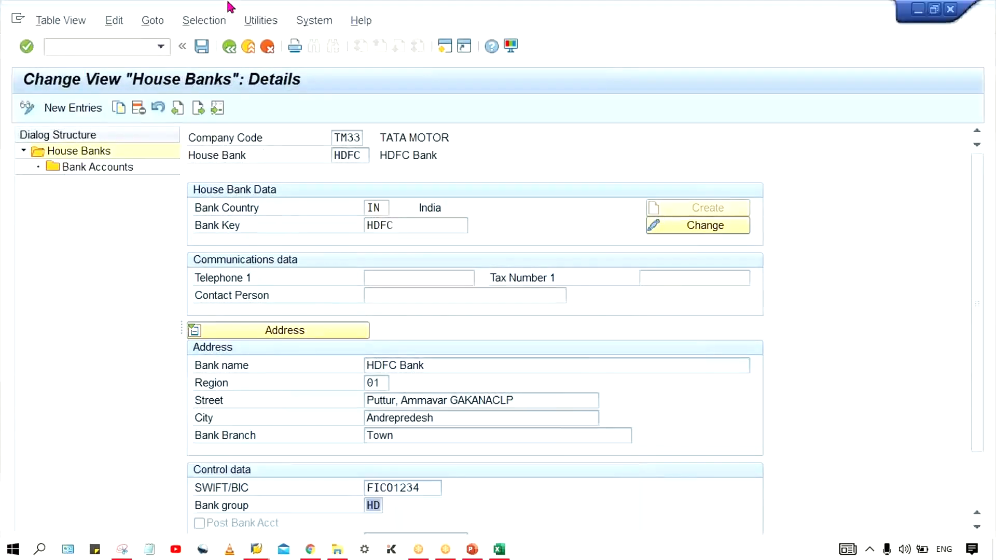
click(229, 46)
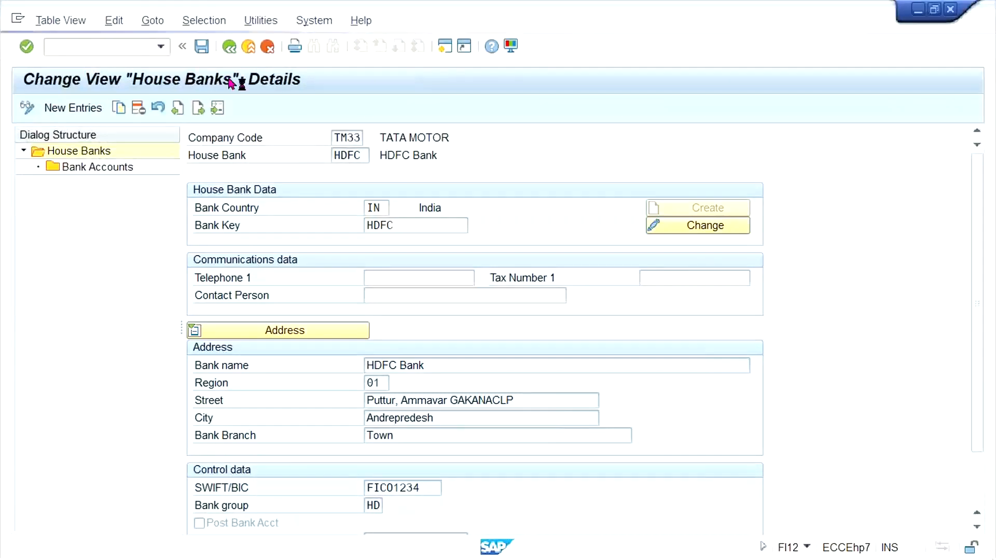
Log on to the SAP_2 connection with the user name and account password, continuing this logon and ending the other logons
mouse_move(292, 559)
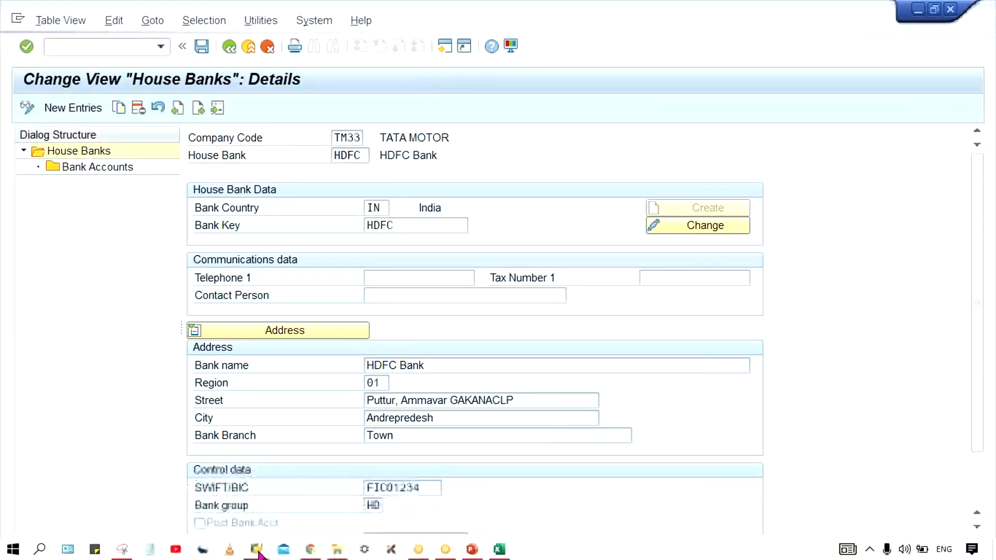
mouse_move(257, 549)
click(117, 513)
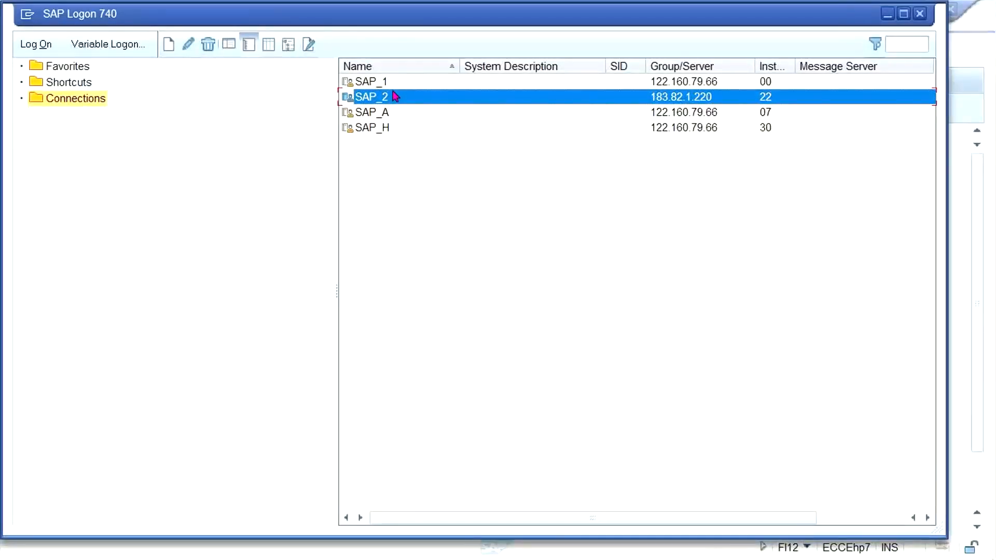
double_click(393, 93)
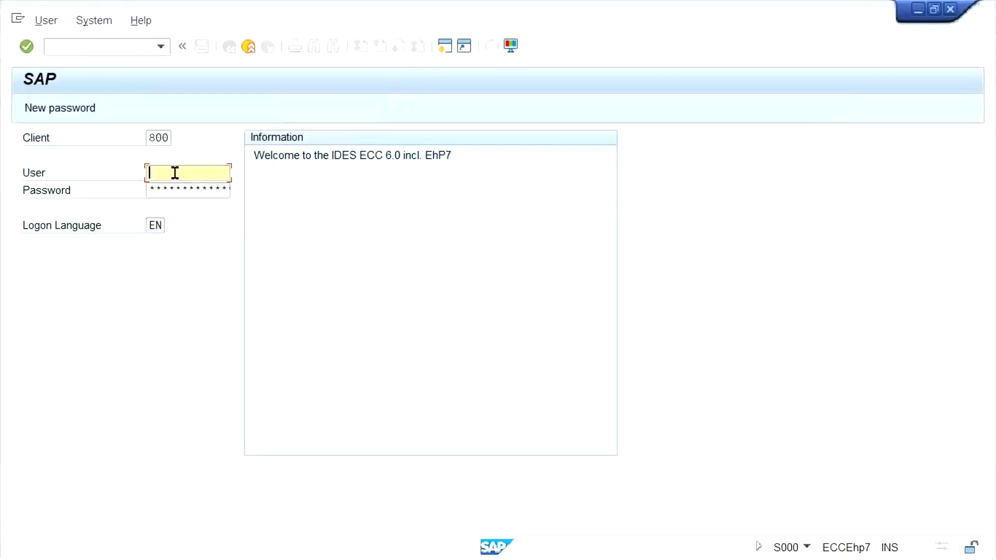
key(Down)
key(Return)
key(Tab)
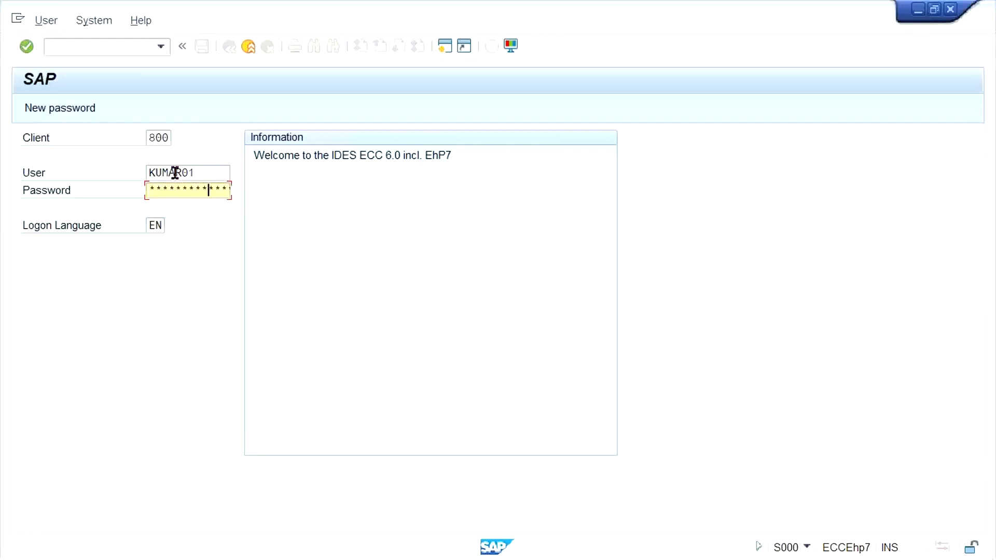
key(Return)
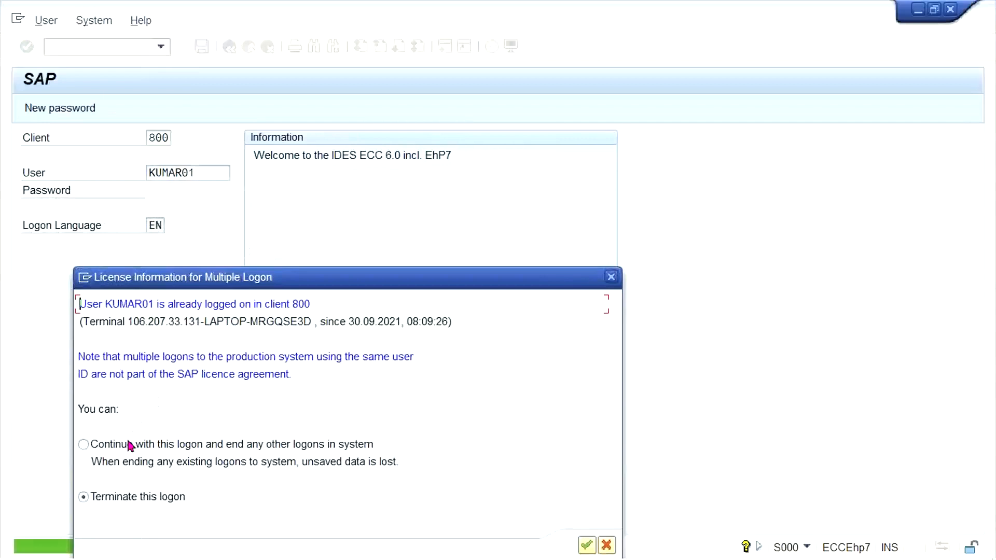
key(Return)
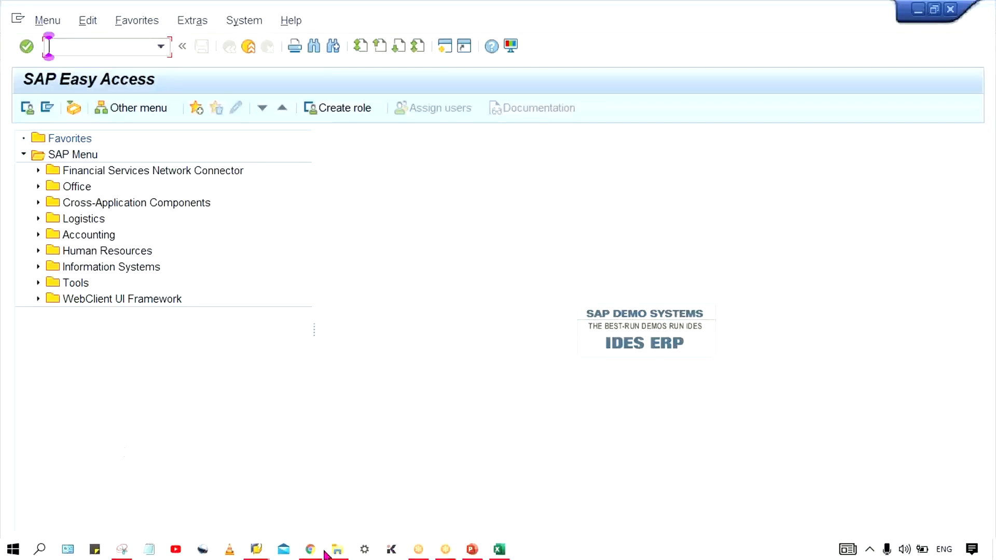
Switch to Chrome and search Google for "list of postal code in india", declining the SAP GUI error details
click(310, 550)
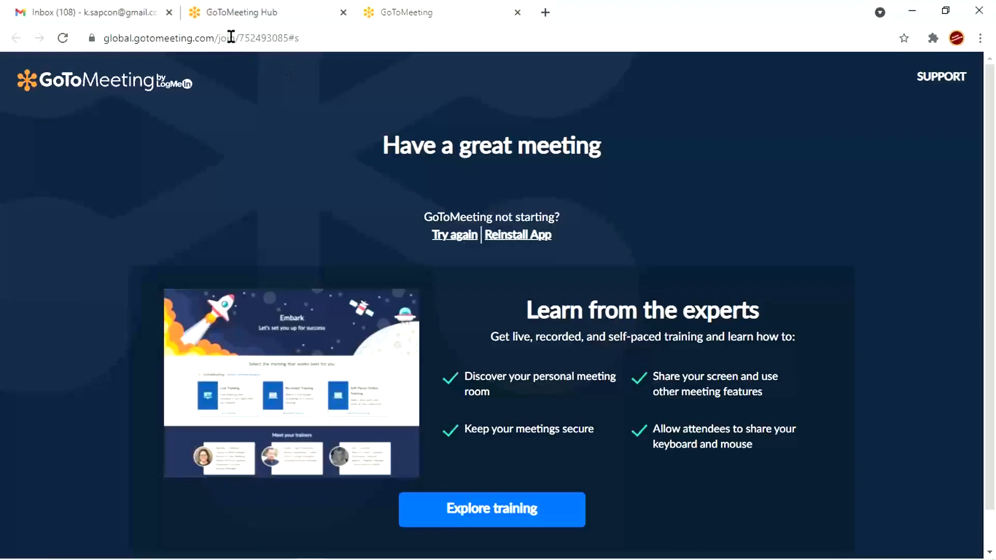
click(251, 38)
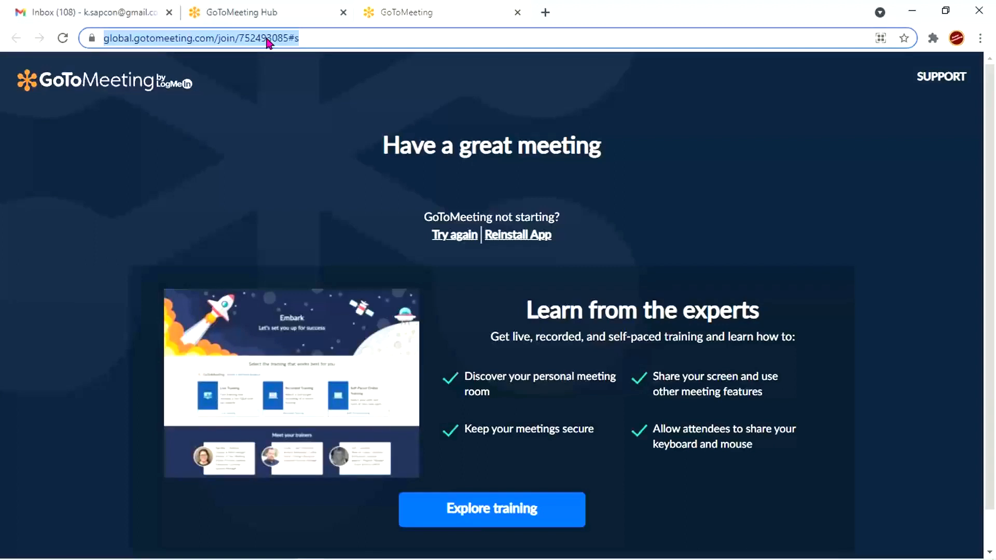
text(GO)
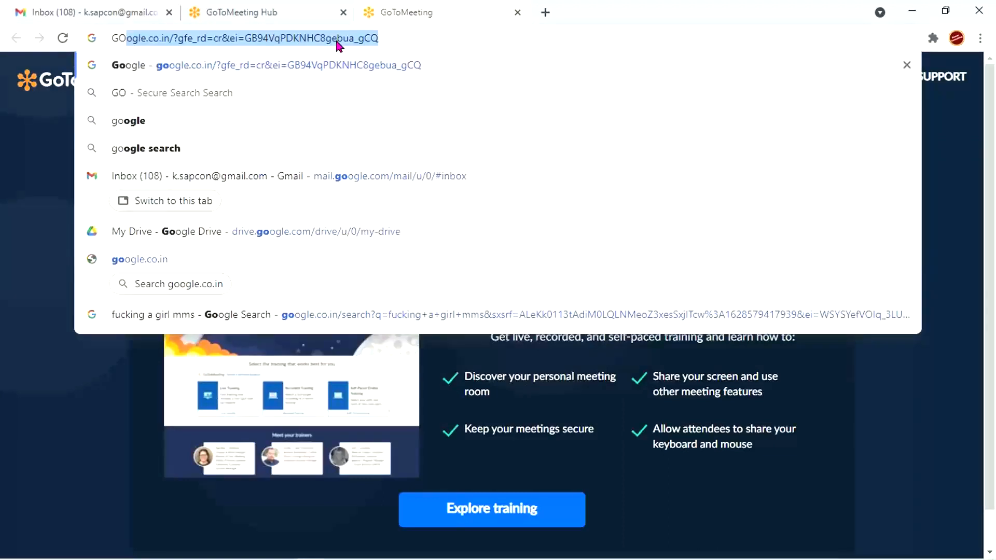
key(Return)
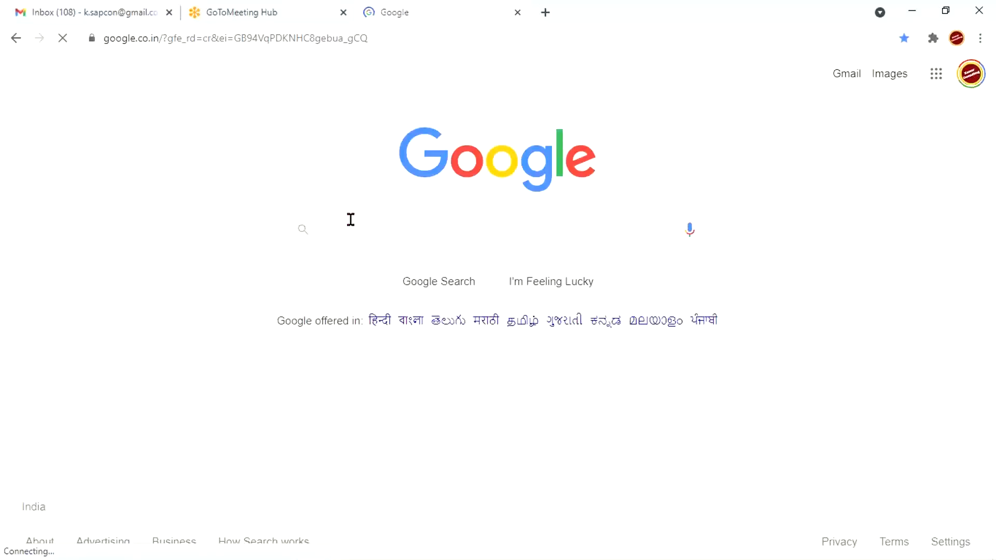
text(list of pos)
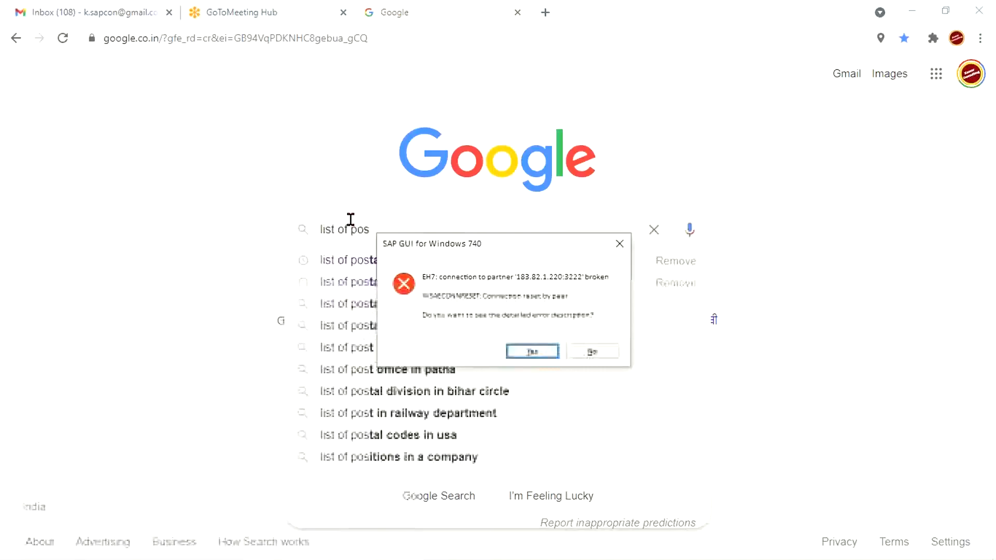
click(592, 351)
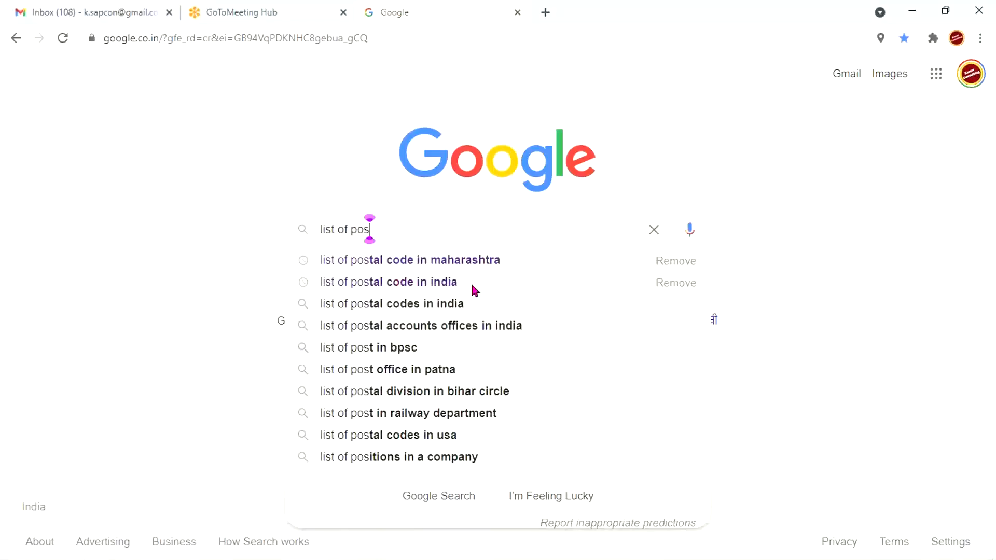
click(422, 285)
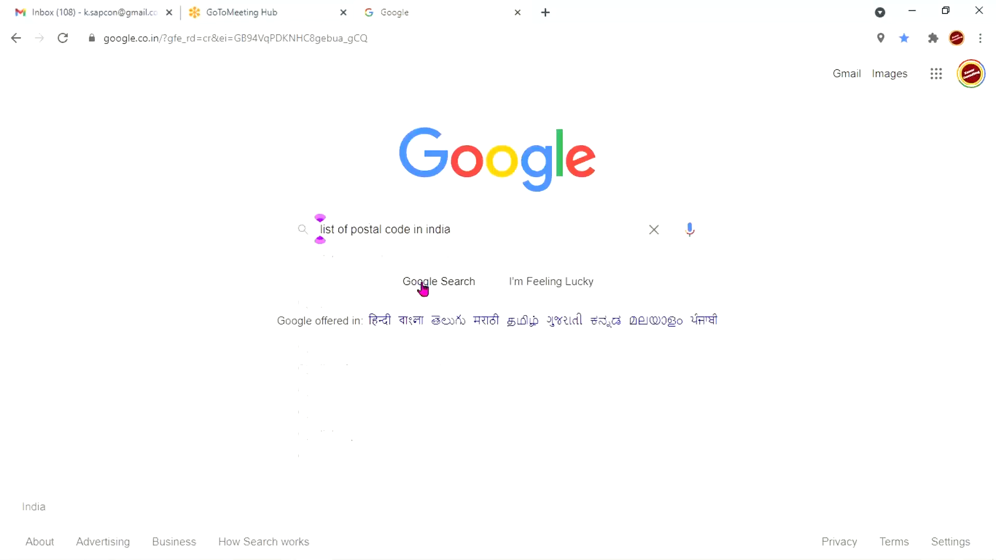
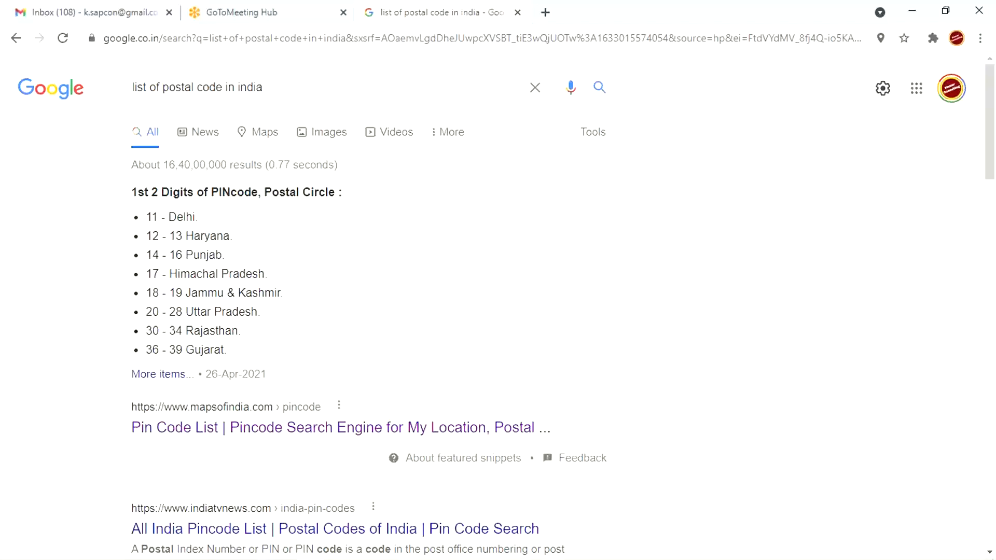
Switch to the new SAP Easy Access session
mouse_move(471, 559)
mouse_move(263, 554)
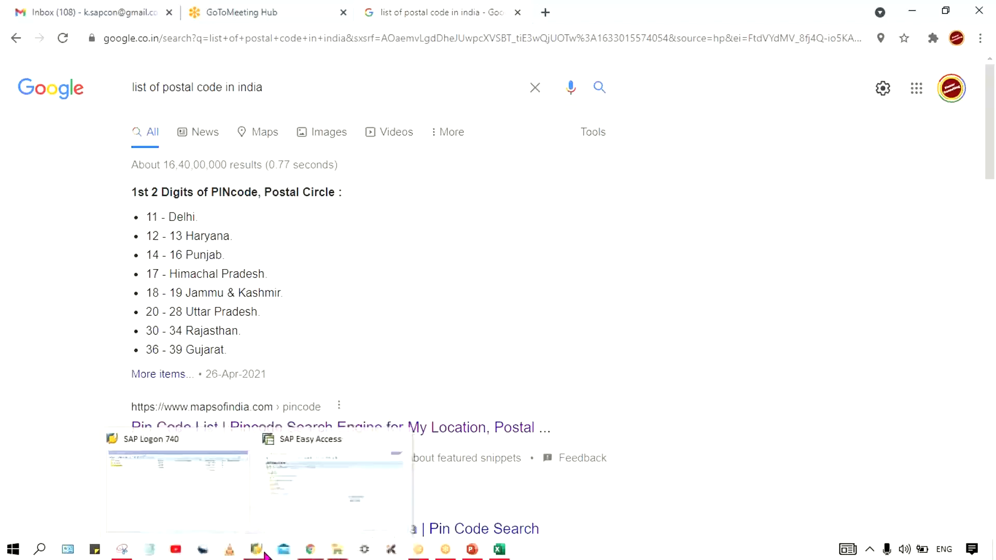
click(322, 528)
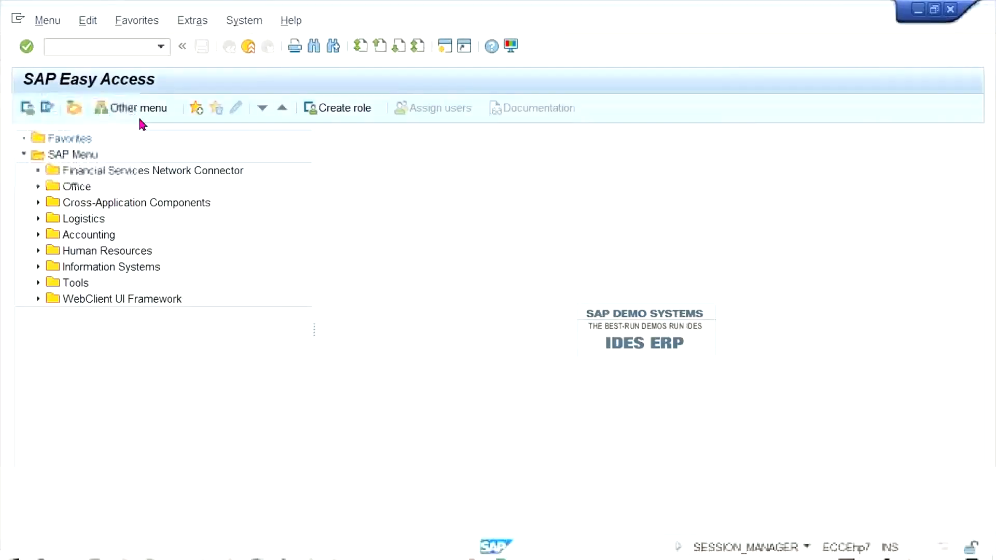
click(75, 50)
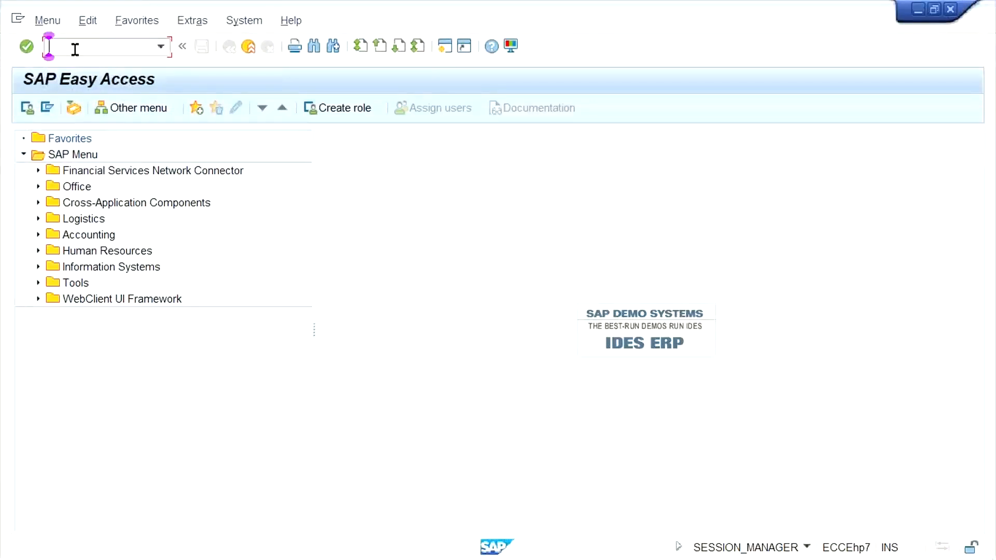
text(fi)
key(BackSpace)
key(BackSpace)
text(fi02)
key(Return)
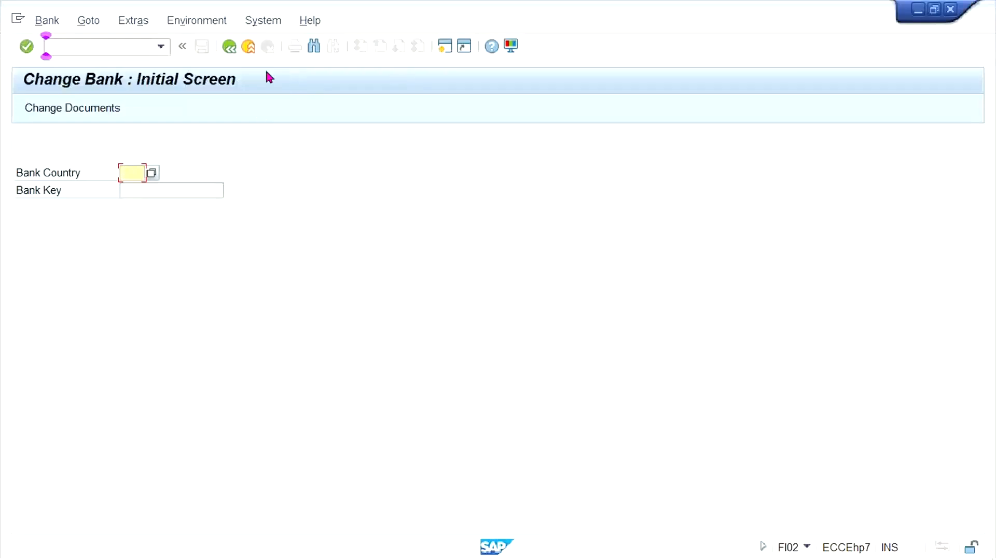
Start transaction FBZP and open the house banks of company code TM33
click(115, 45)
text(/n)
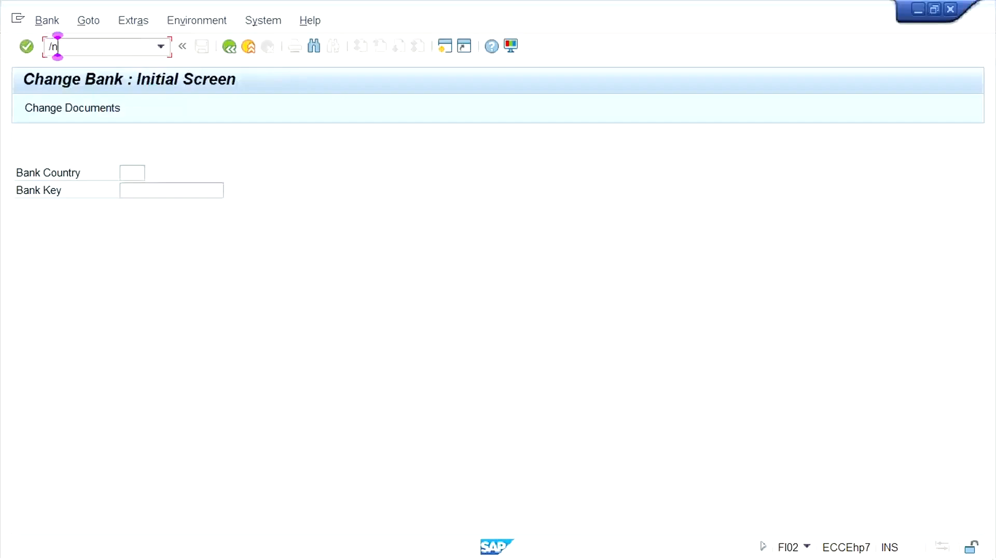
text(fi02)
key(Return)
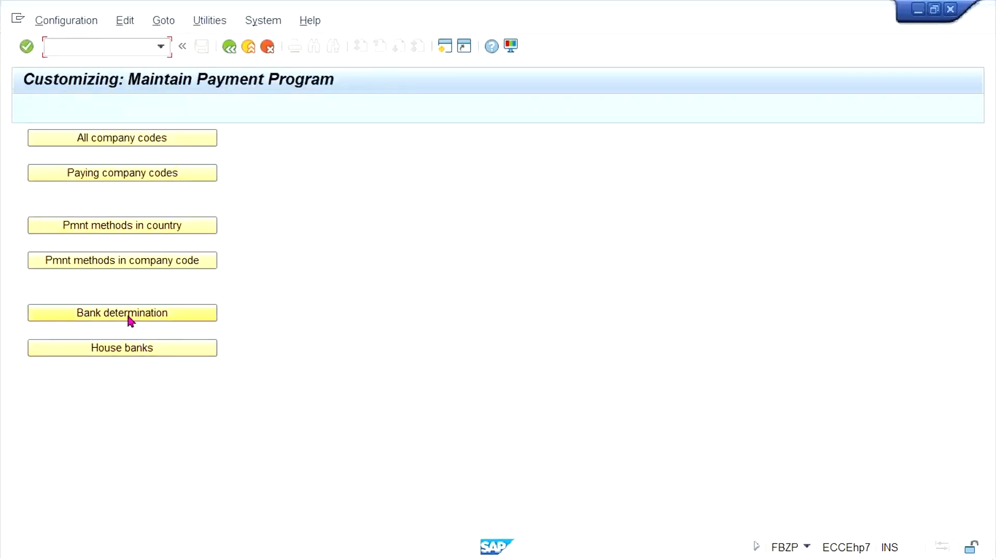
click(149, 348)
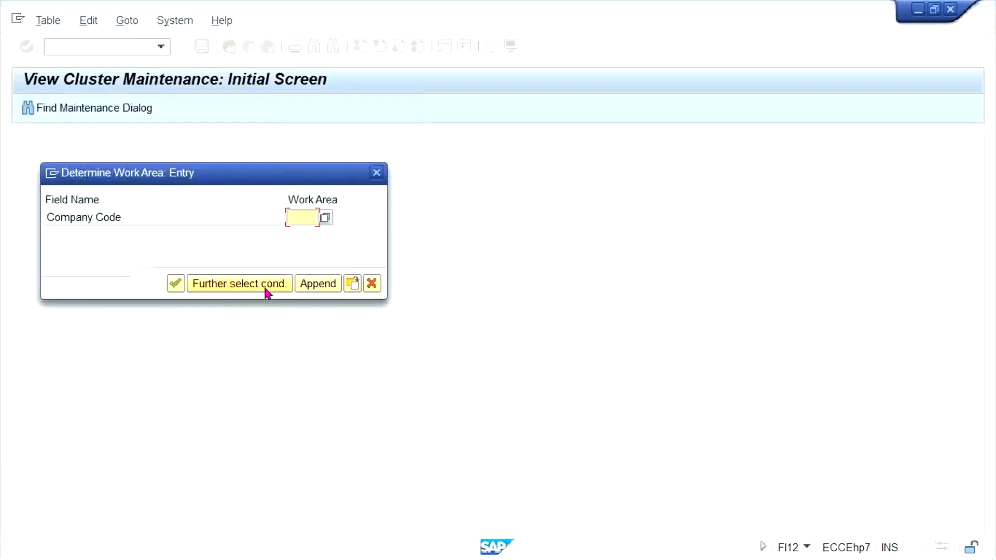
text(TM33)
key(Return)
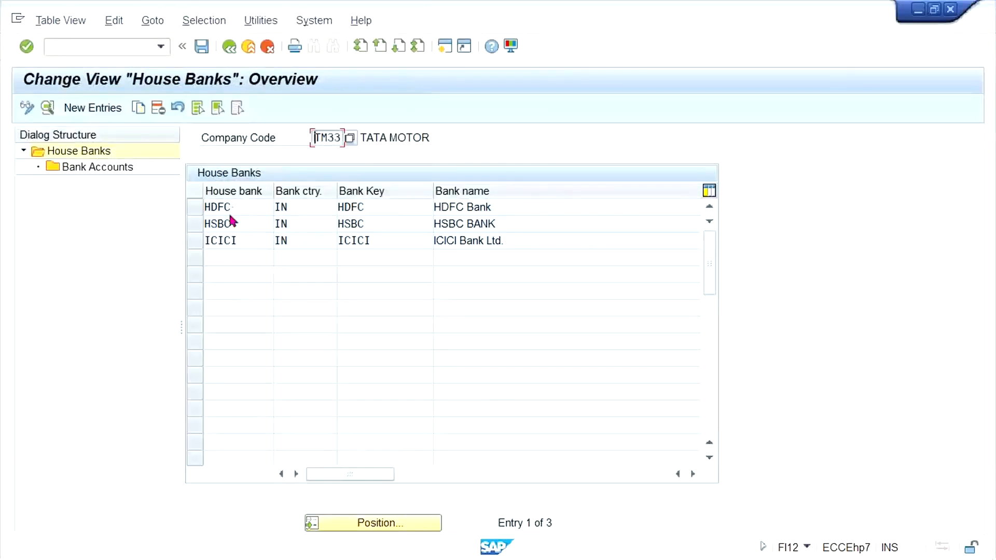
Open the HDFC house bank's details, expand its address, and open its bank data for changing
double_click(253, 210)
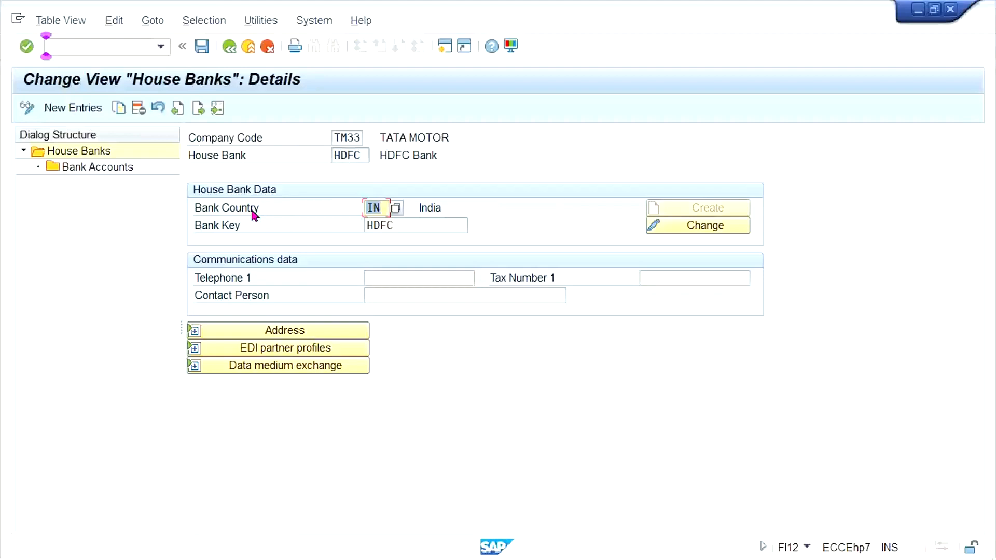
click(196, 331)
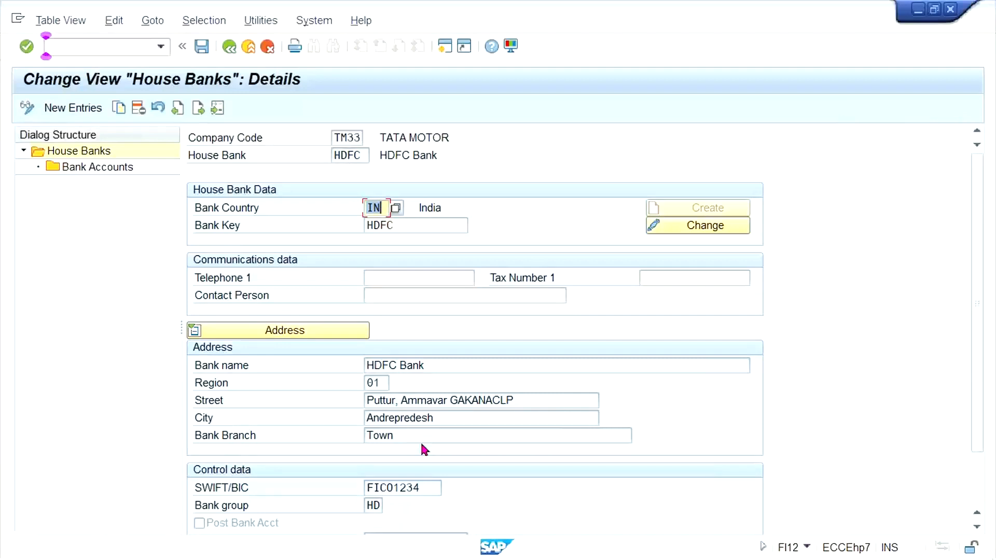
click(686, 228)
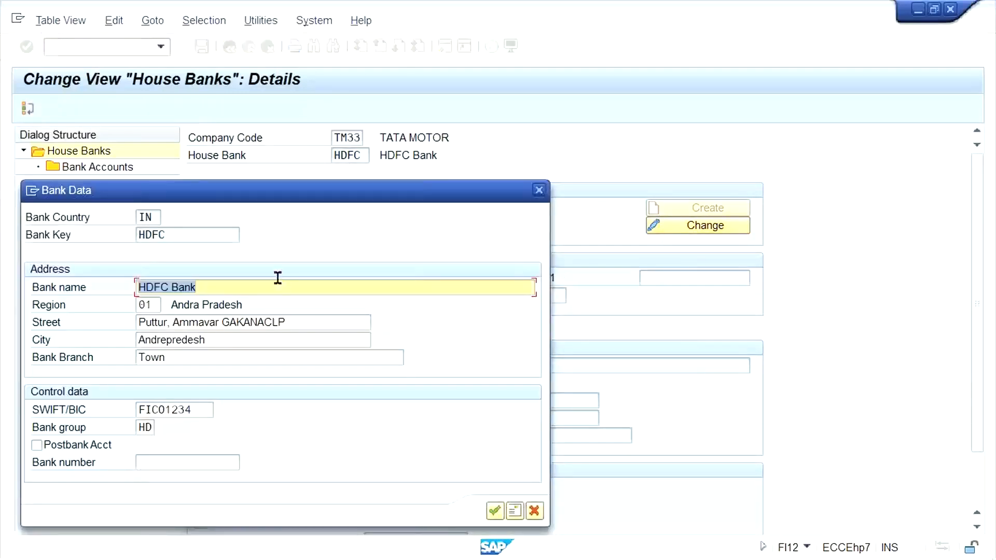
Replace the street in HDFC's bank data with TEST STREET
drag(302, 321, 26, 338)
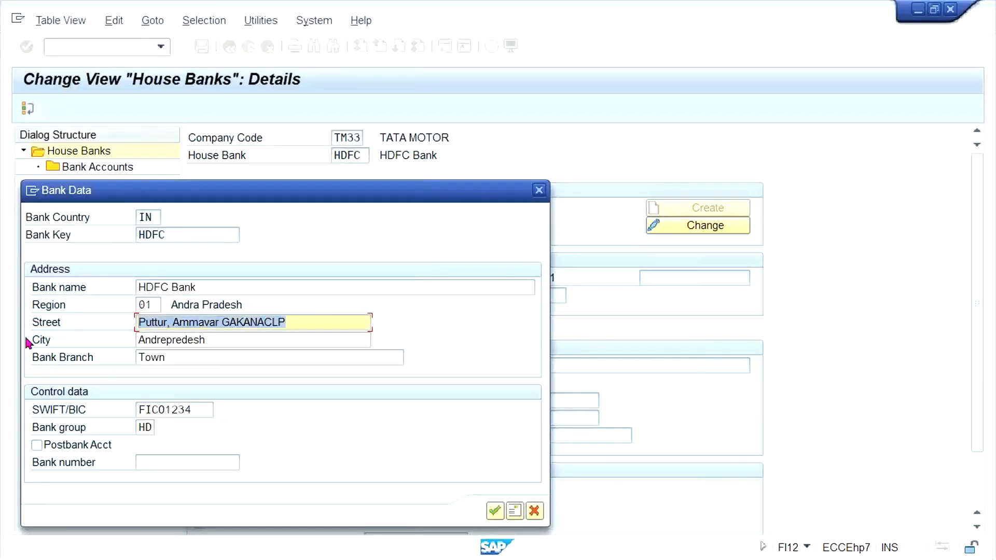
text(TE)
key(Down)
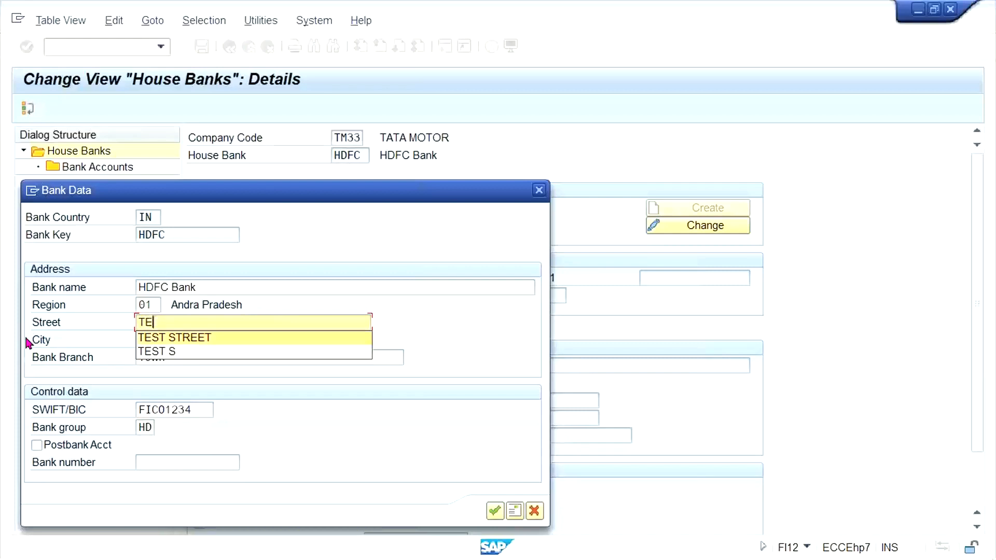
key(Return)
key(Tab)
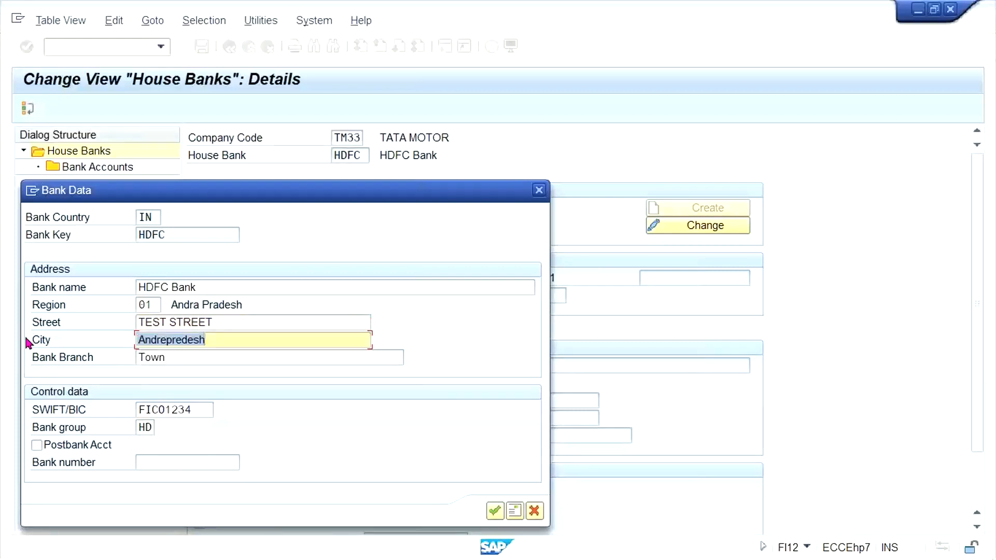
Set the city in HDFC's bank data to NEW DELHI and clear the bank branch
key(BackSpace)
text(N)
key(Down)
key(Return)
key(Tab)
key(BackSpace)
key(Tab)
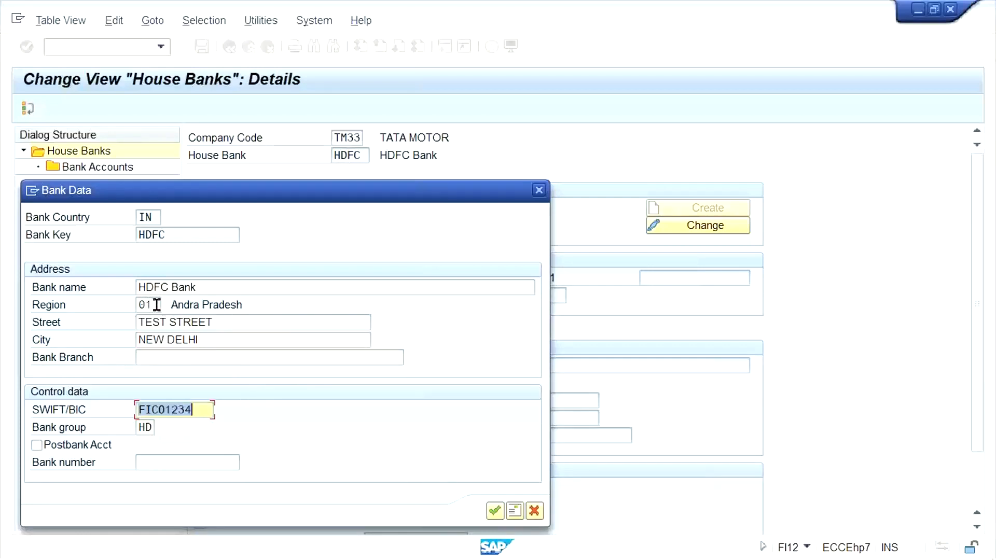
Set the region in HDFC's bank data to 30 and confirm the bank data
drag(157, 305, 83, 307)
key(BackSpace)
key(Down)
key(Down)
key(Return)
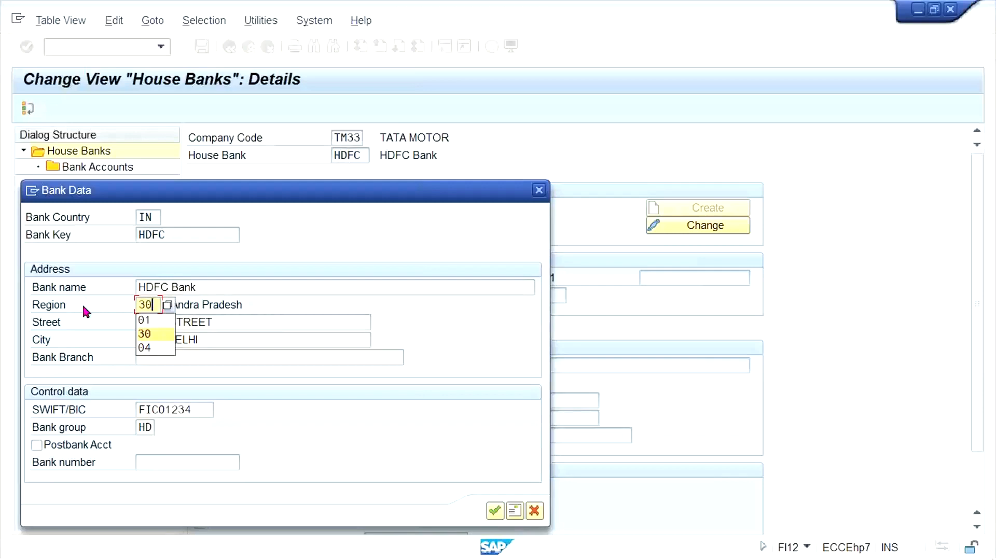
key(Return)
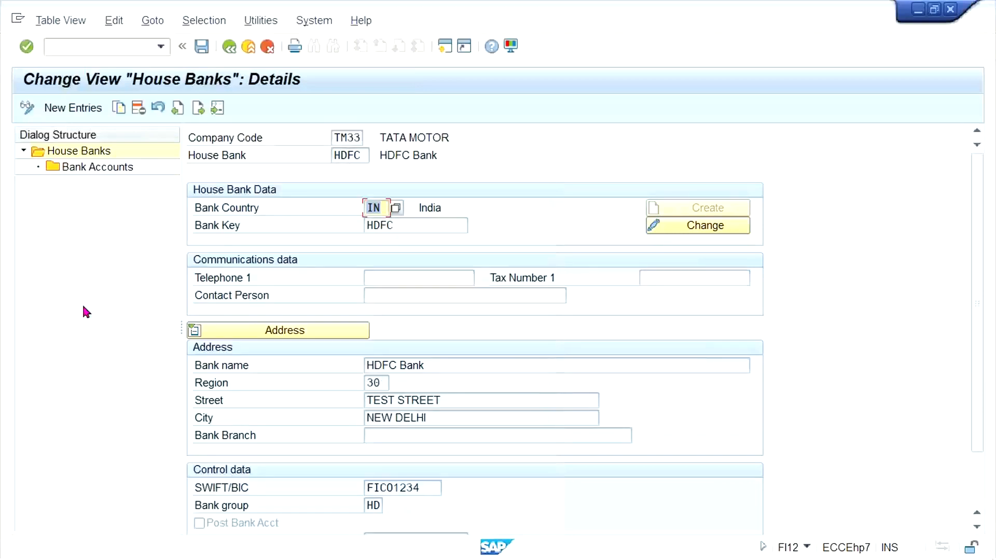
Check the HDFC house bank's address section and its bank data for the region, street and city
click(319, 328)
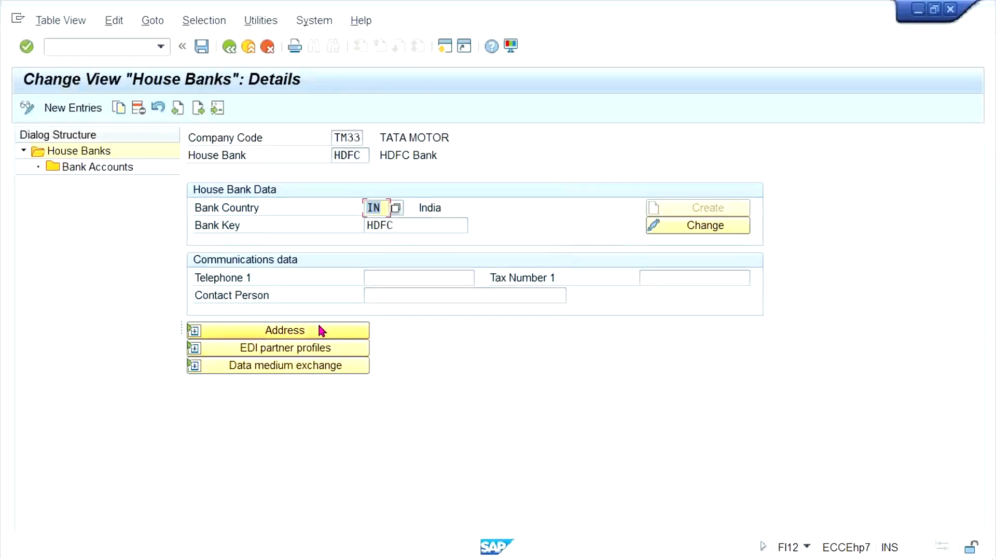
click(320, 328)
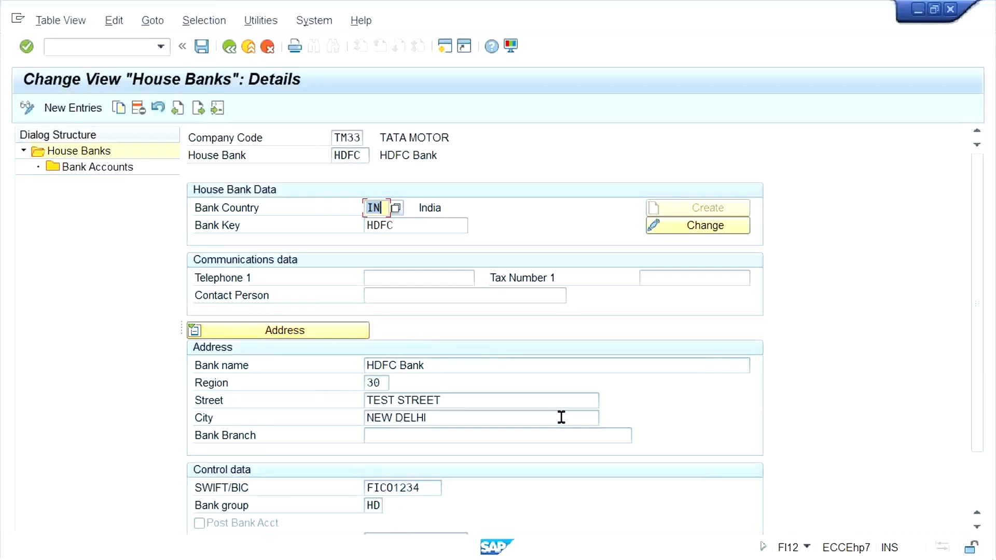
click(379, 383)
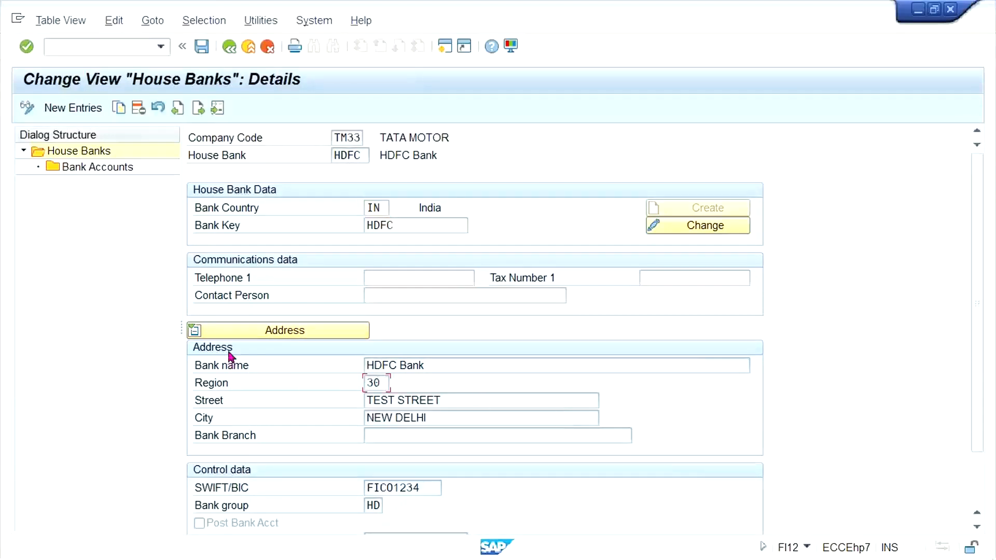
click(680, 230)
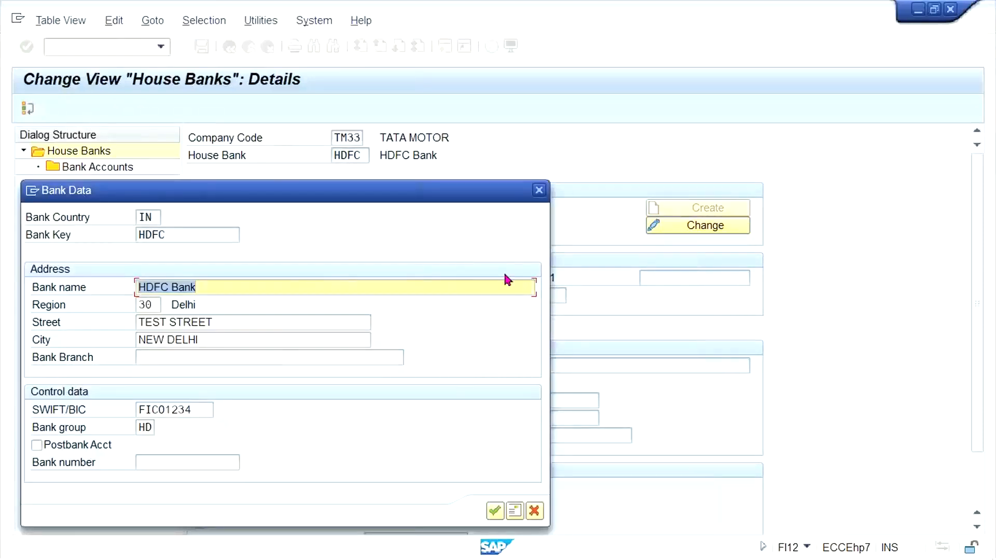
click(495, 511)
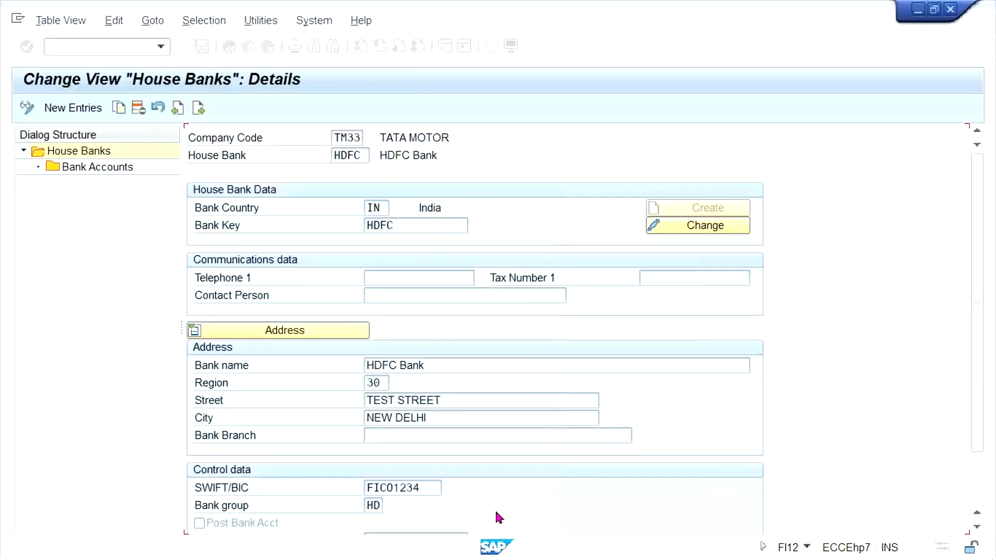
Save the HDFC house bank's details
drag(398, 225, 344, 228)
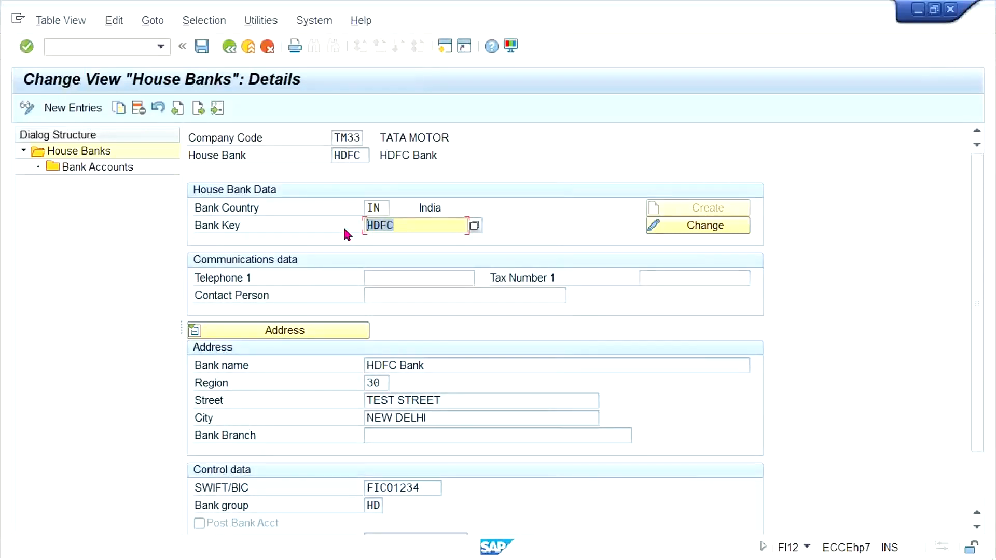
click(344, 229)
key(ctrl+s)
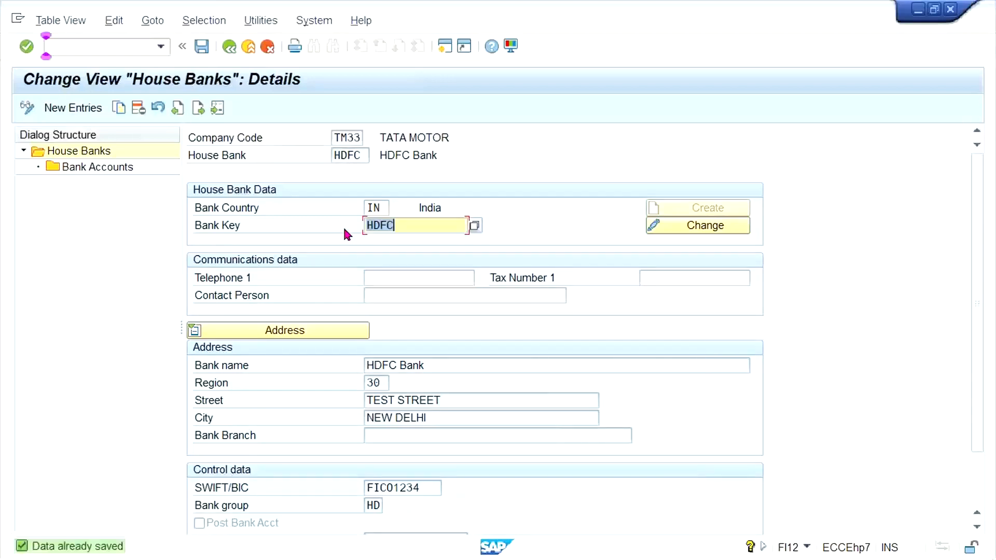
Open a new SAP session and start transaction FI02
click(446, 47)
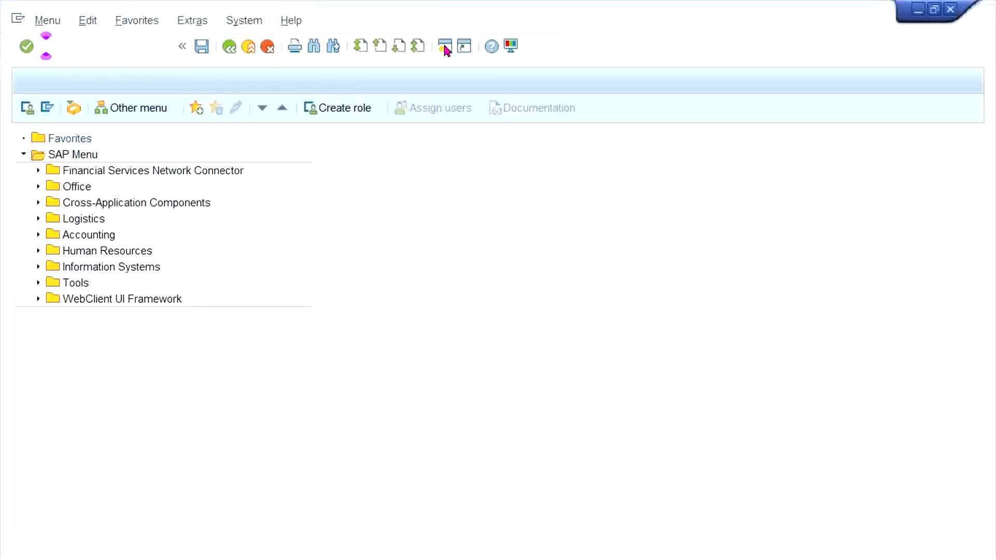
text(FI)
text(1)
text(2)
key(Return)
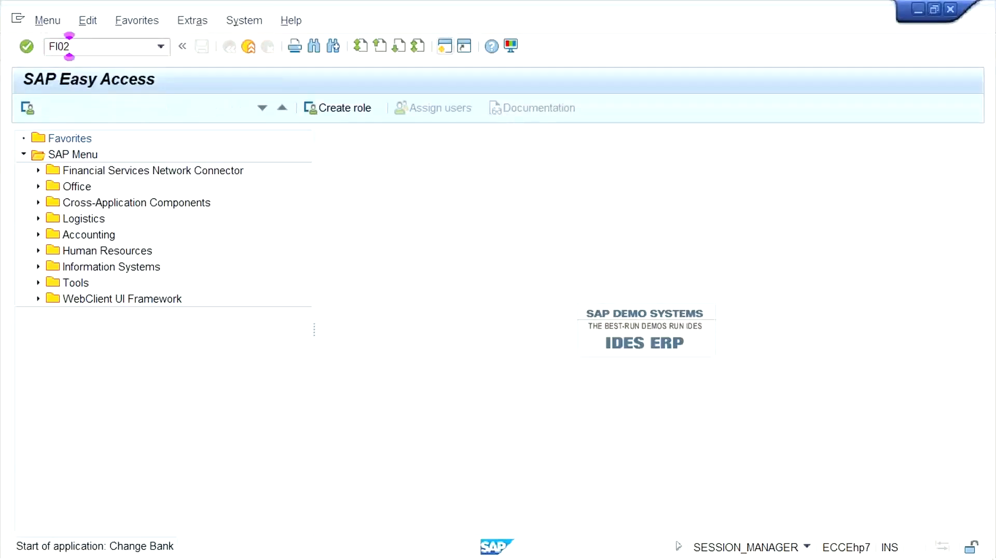
Open the bank master record for country IN and bank key HDFC for changing
key(space)
key(Down)
key(Tab)
key(BackSpace)
key(Down)
key(Down)
key(Down)
key(Return)
key(Return)
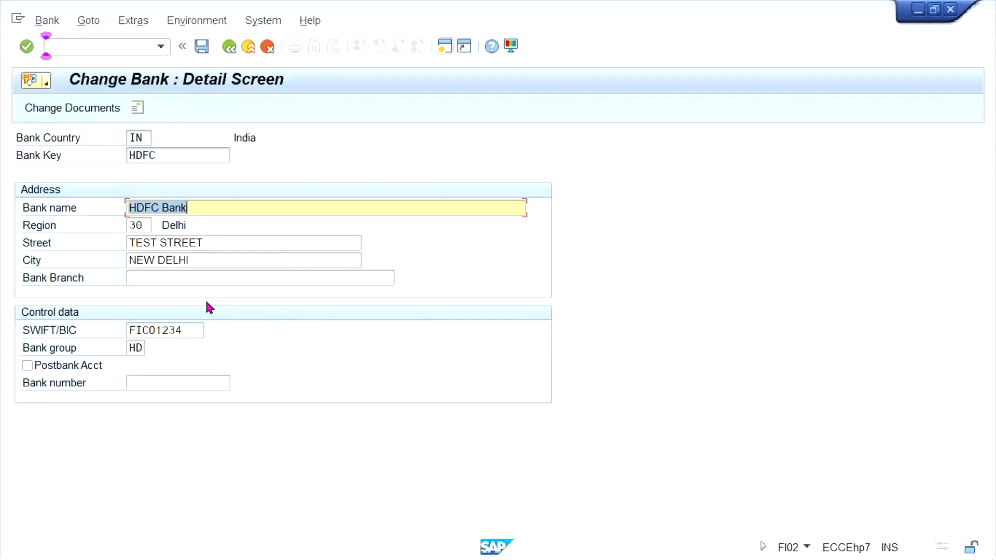
Open the HDFC bank's detailed address and enter country IN and street TEST STREET
click(216, 262)
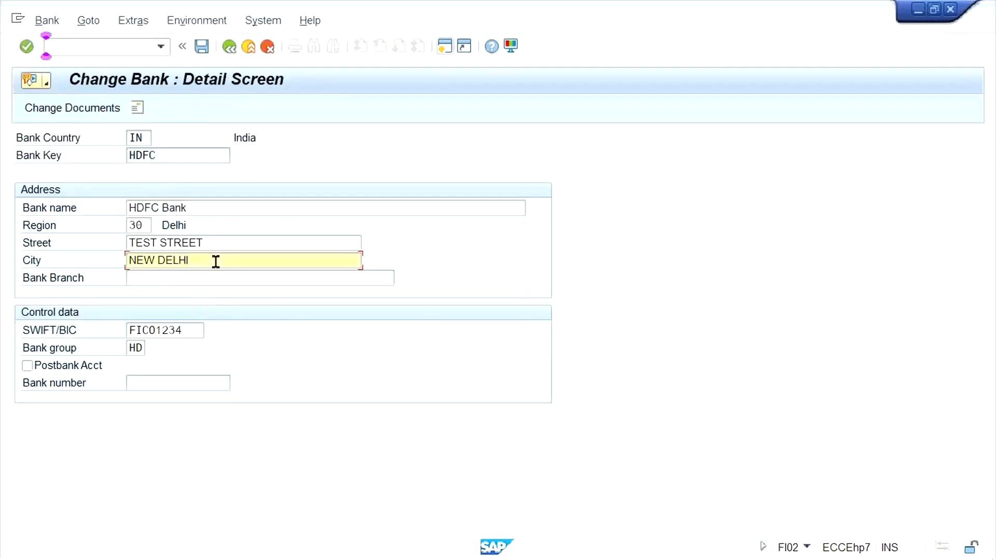
click(133, 112)
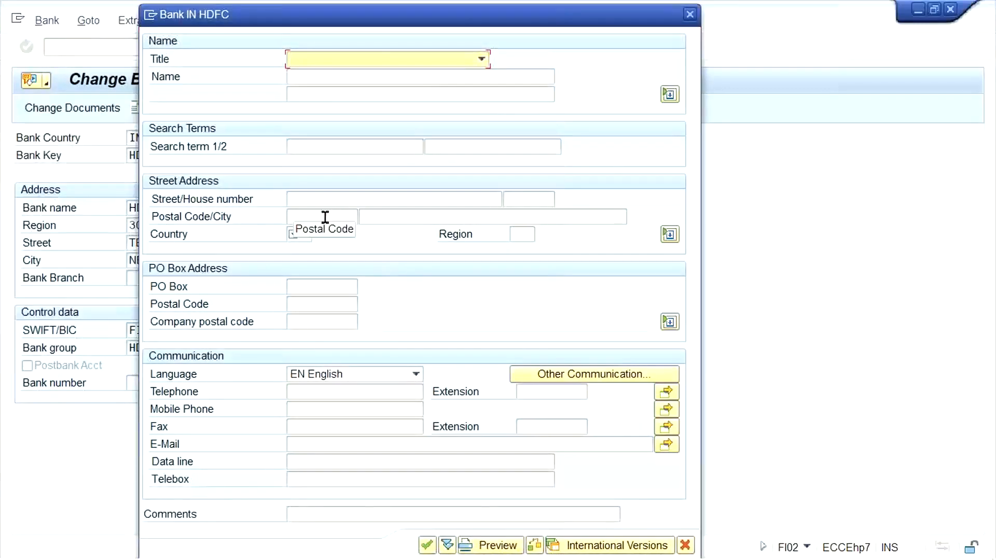
click(292, 232)
text(IN)
click(331, 203)
text(T)
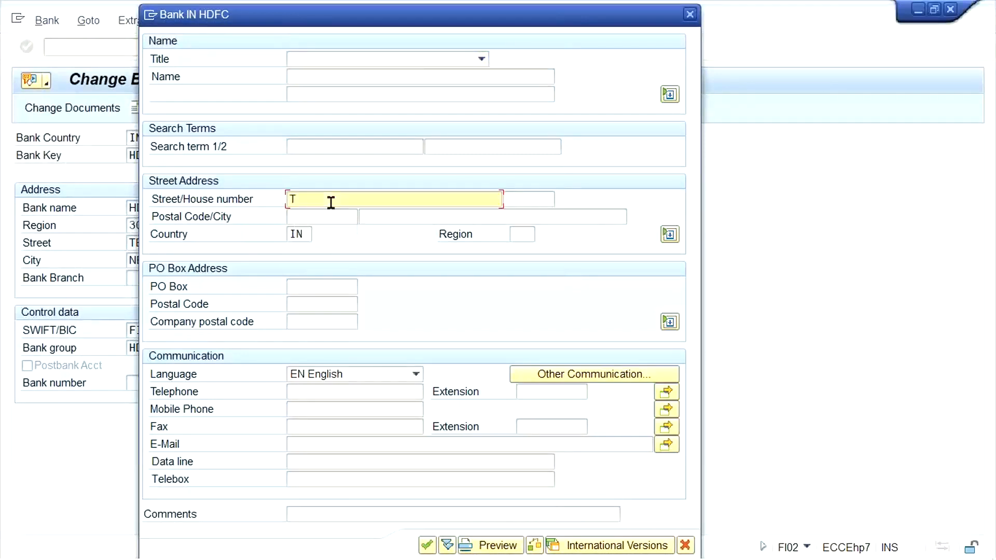
text(EST STREE)
key(Tab)
key(Tab)
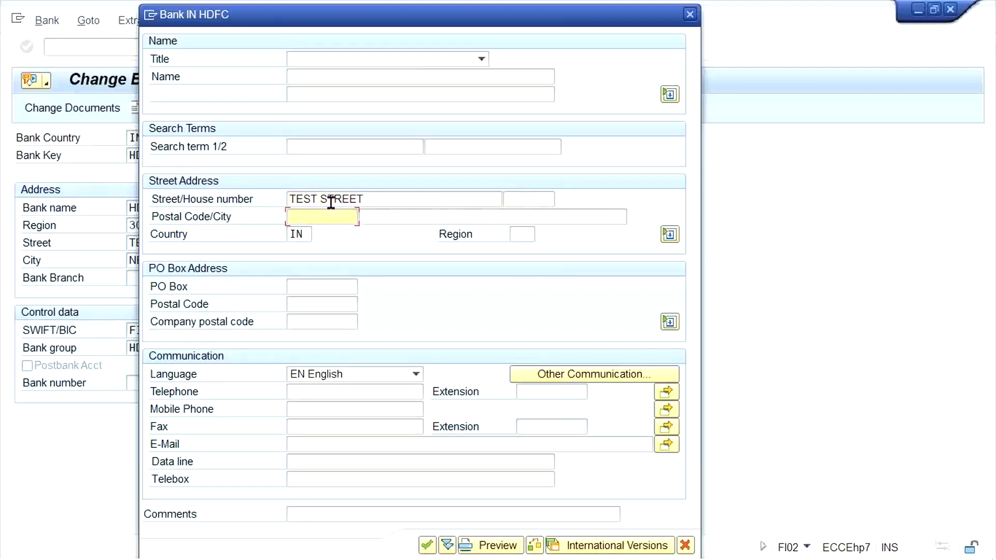
Enter postal code 110062 and city NEW DELHI in the HDFC bank's address, confirm it and save the bank
text(110062)
click(394, 217)
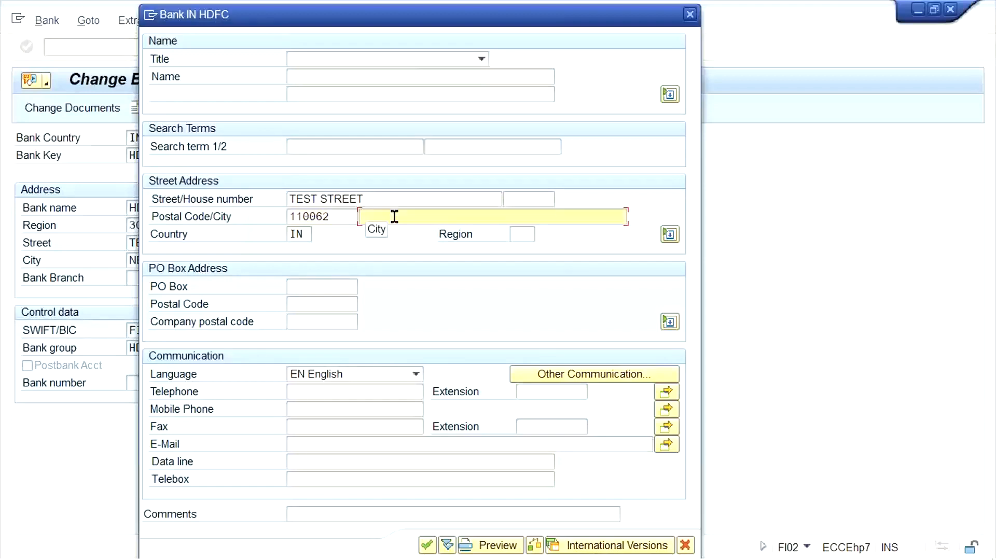
text(N)
key(Down)
key(Return)
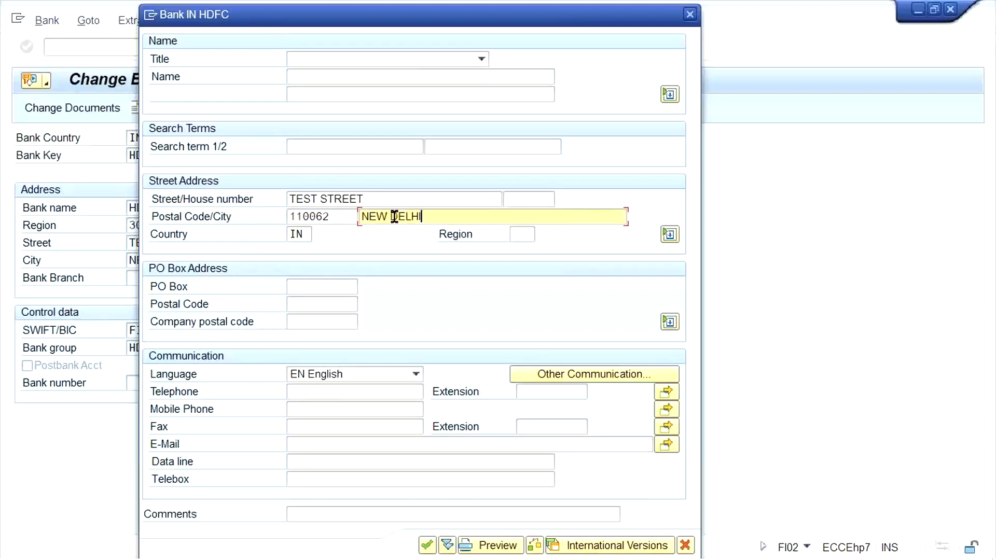
click(427, 545)
key(ctrl+s)
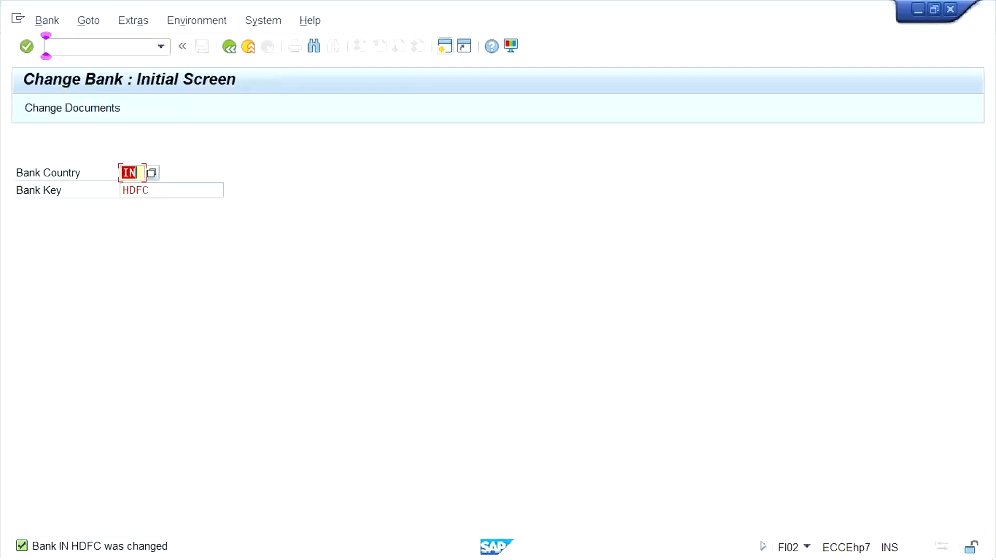
Switch to the session with the house bank details and return to the payment program customizing overview
mouse_move(570, 559)
click(284, 552)
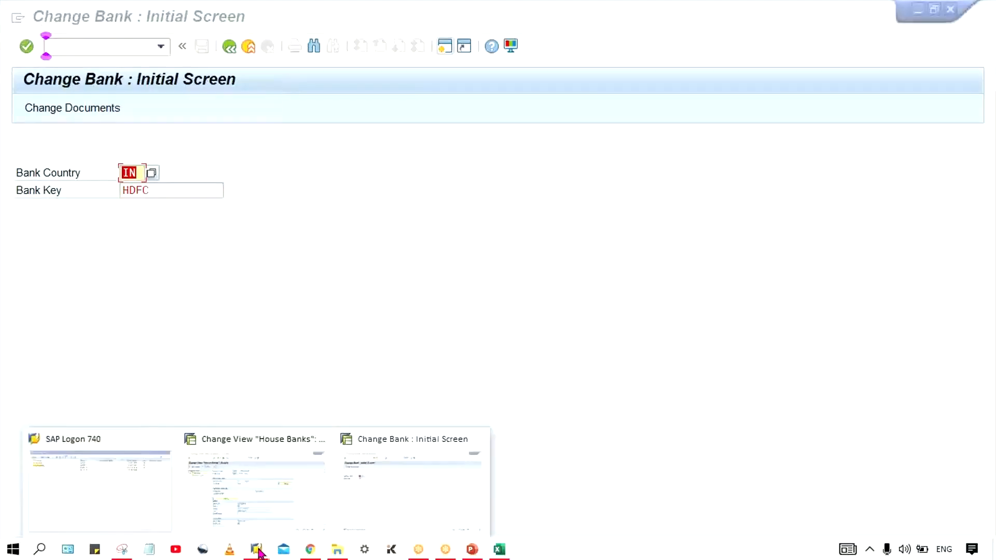
click(298, 502)
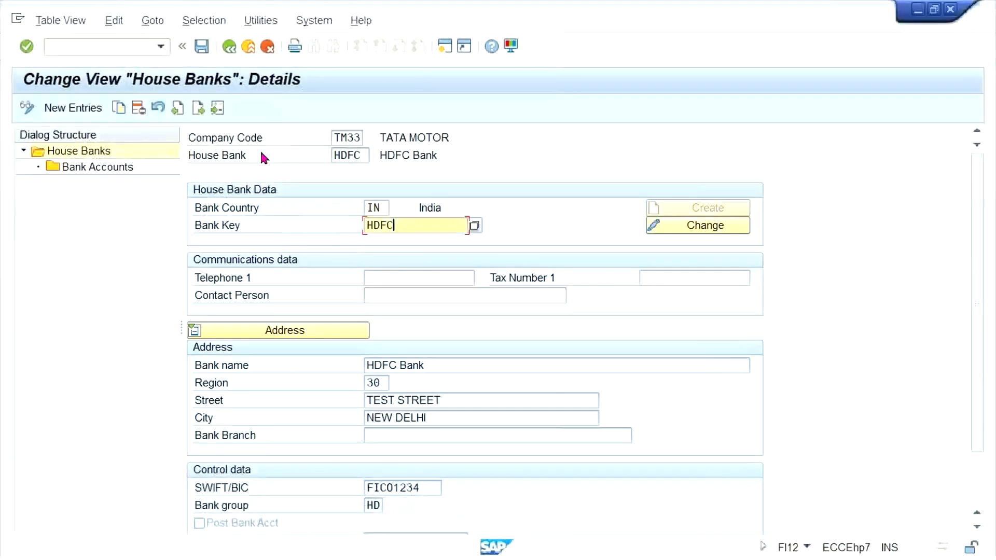
click(230, 48)
click(230, 48)
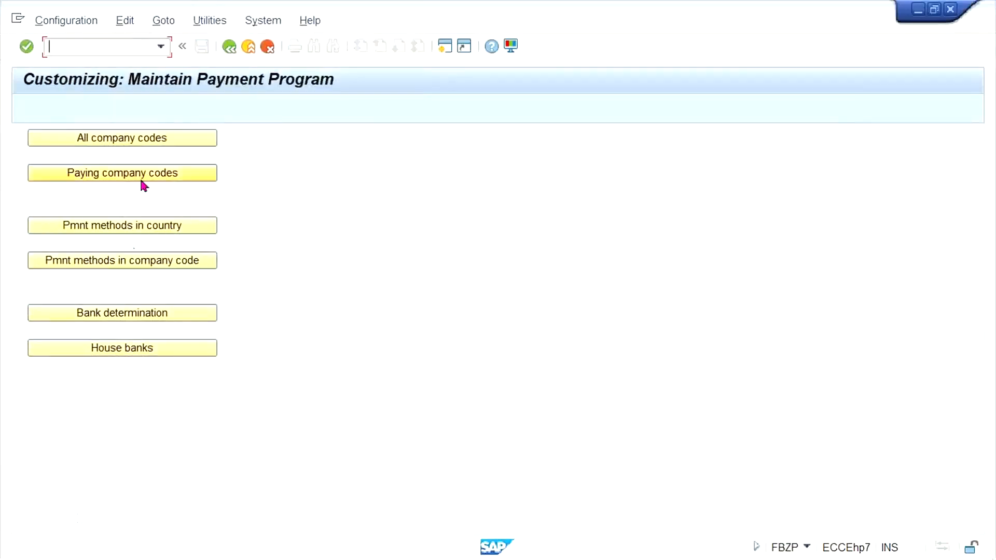
Check the bank selection control of payment method T in company code TM33 and return to the payment program customizing overview
click(136, 266)
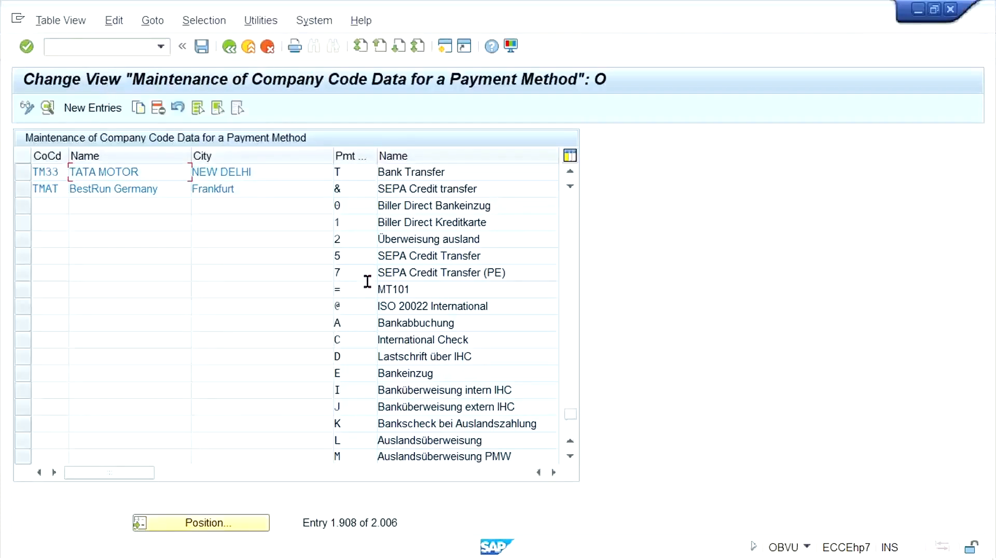
double_click(284, 173)
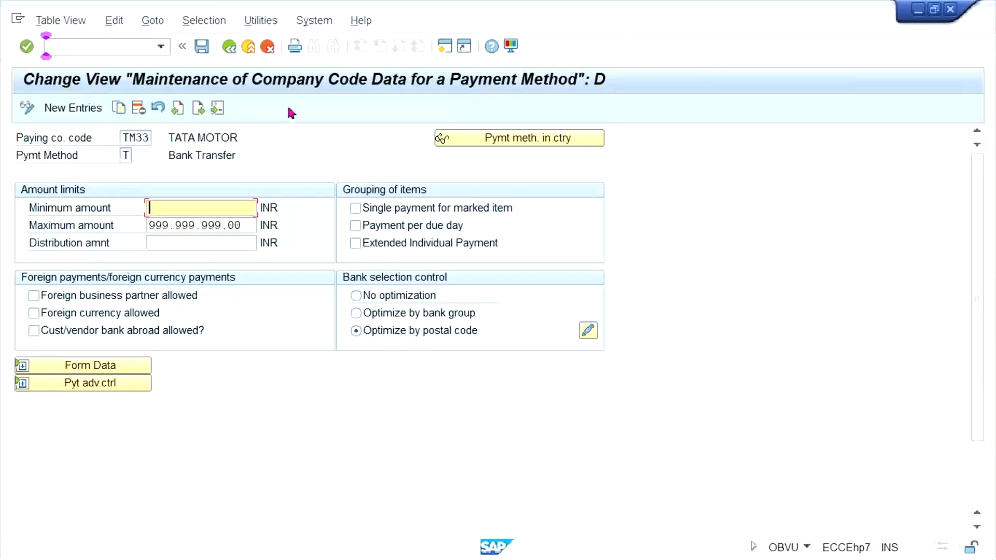
click(229, 47)
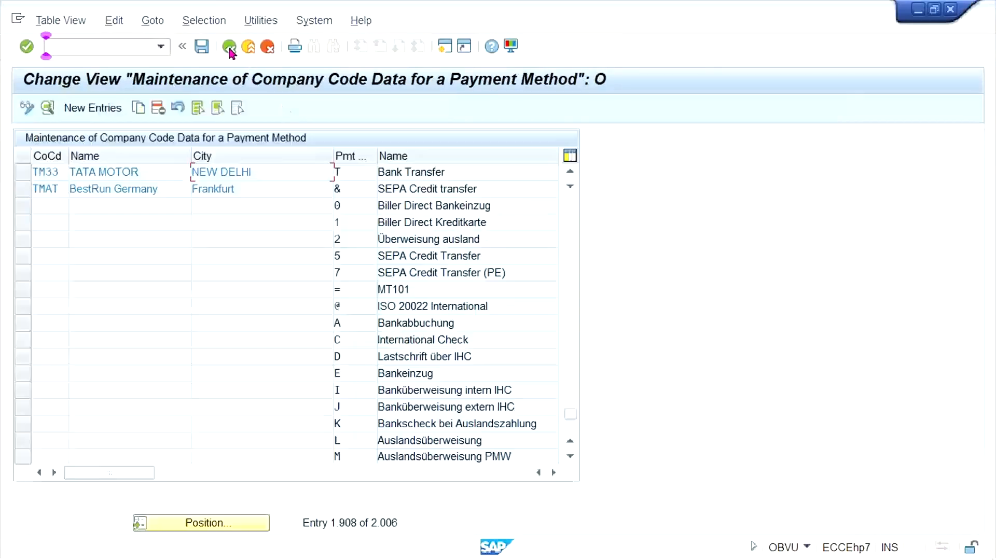
click(230, 47)
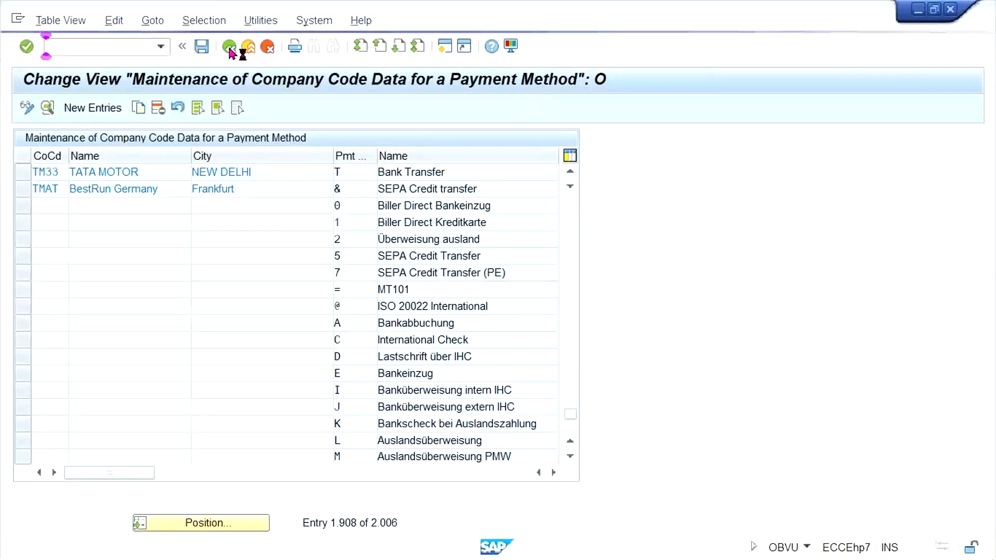
View the bank determination settings in display mode and return to the payment program customizing overview
click(161, 318)
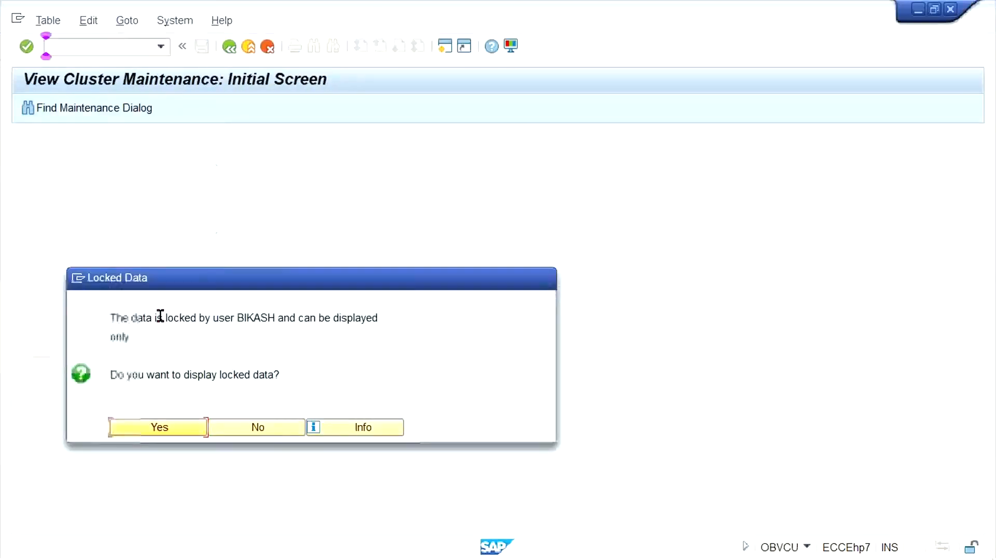
click(183, 429)
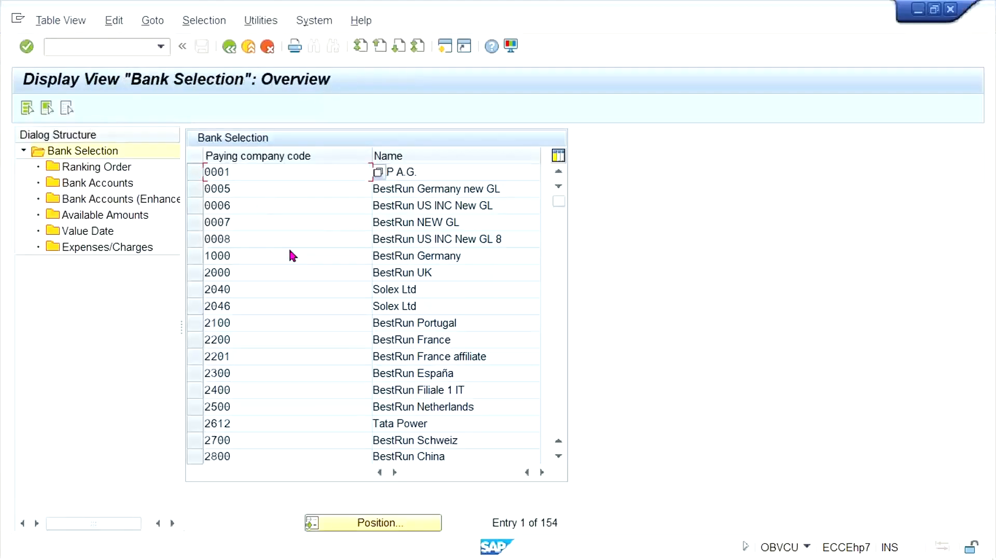
click(226, 50)
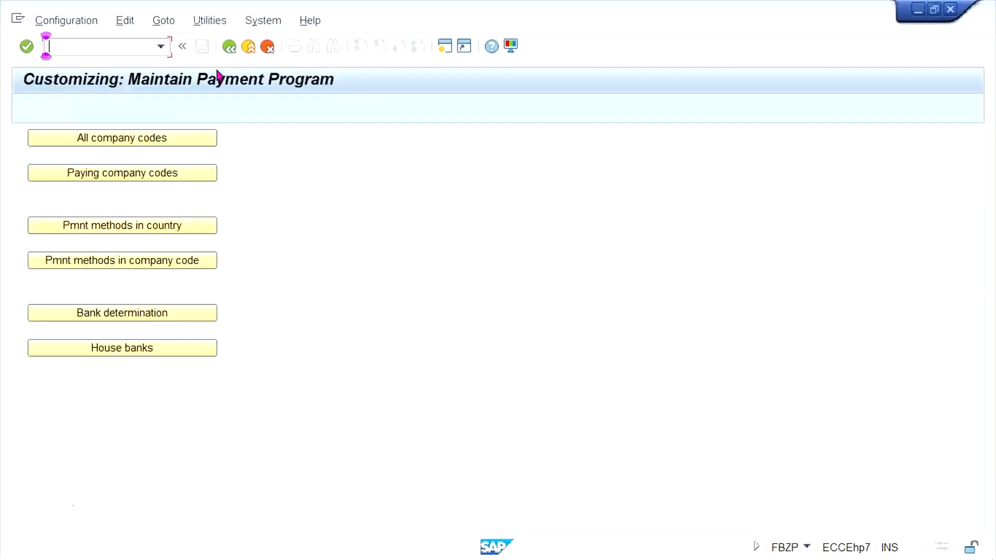
Open the details of house bank ICICI for company code TM33 from the payment program configuration
click(106, 353)
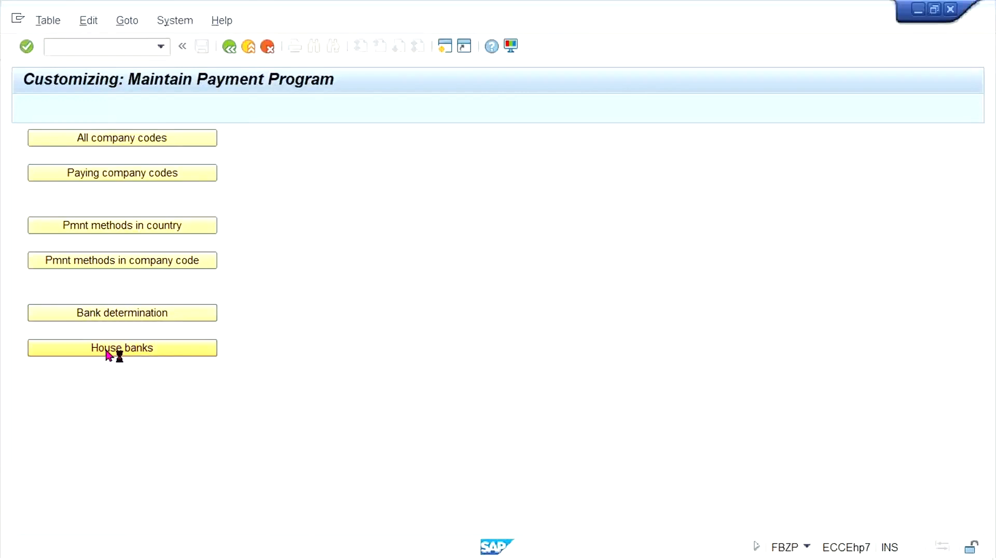
key(Return)
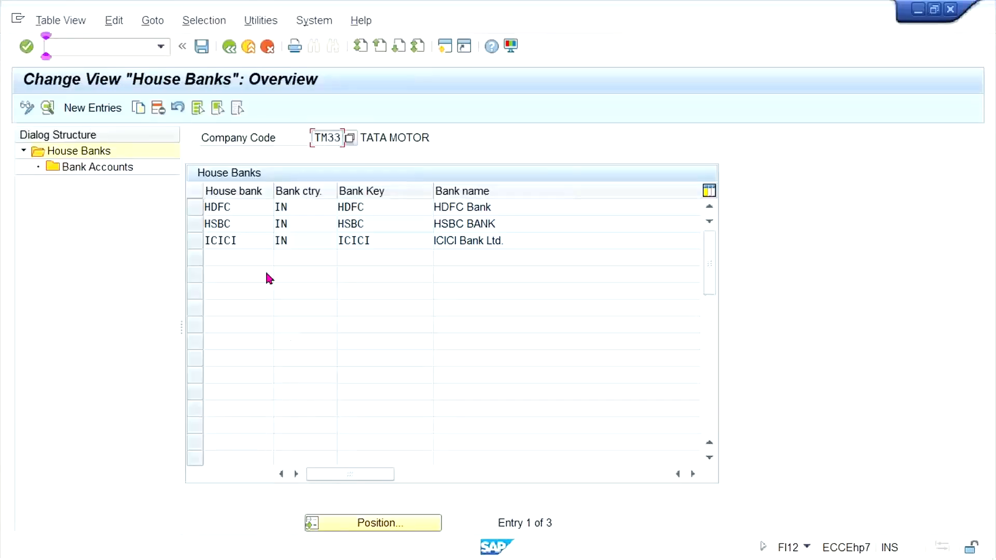
double_click(243, 240)
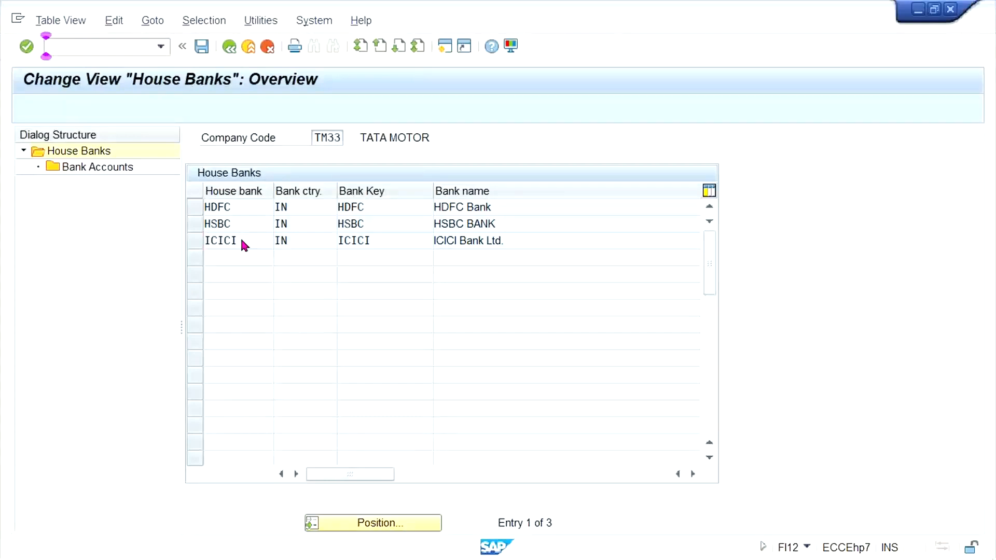
click(426, 225)
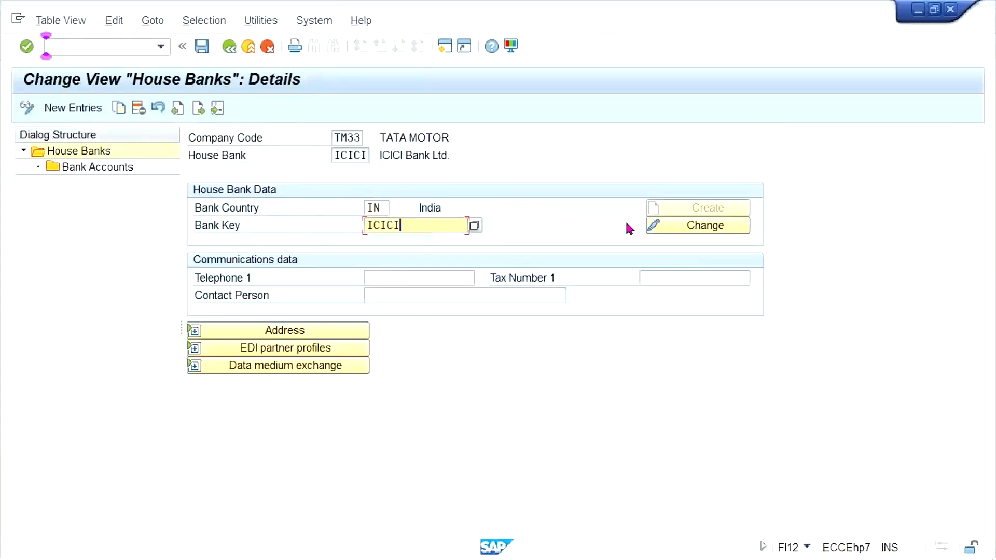
Change the ICICI bank data to city MUMBAI and street TEST STREET, and save
click(655, 224)
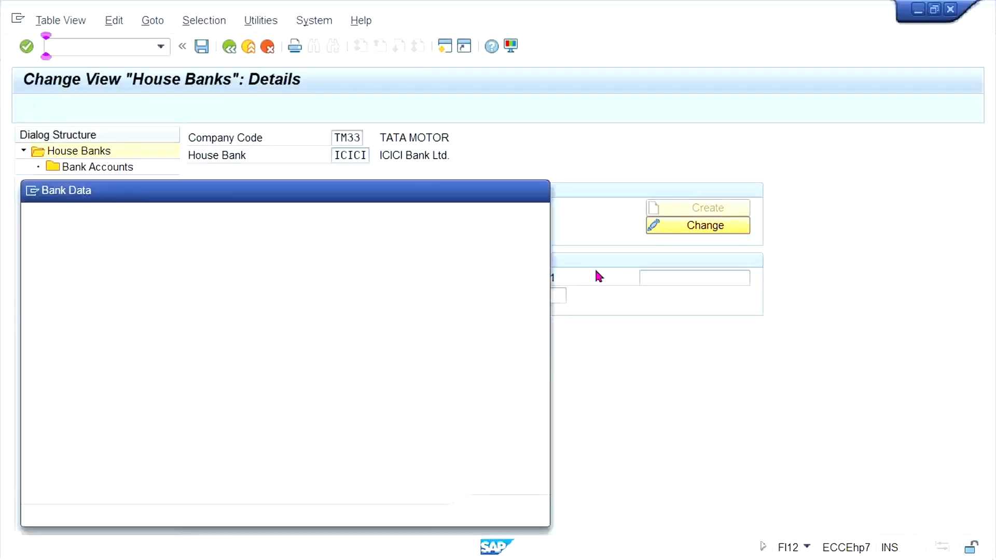
click(208, 338)
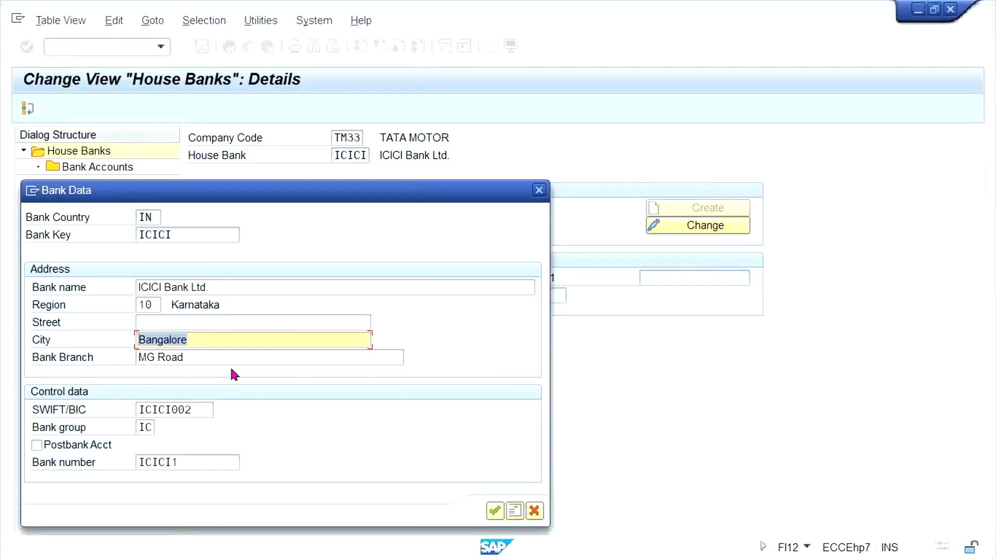
text(MUMBAI)
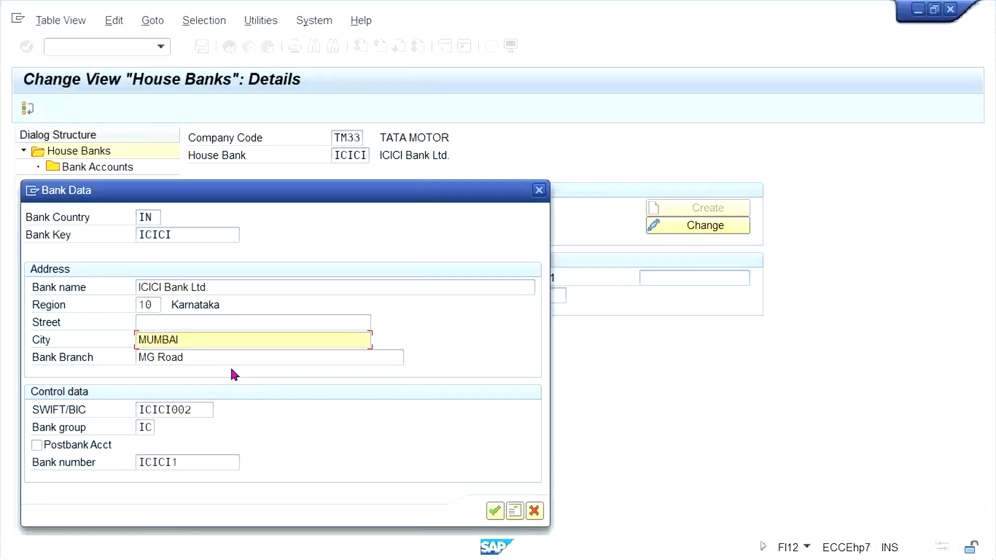
key(Tab)
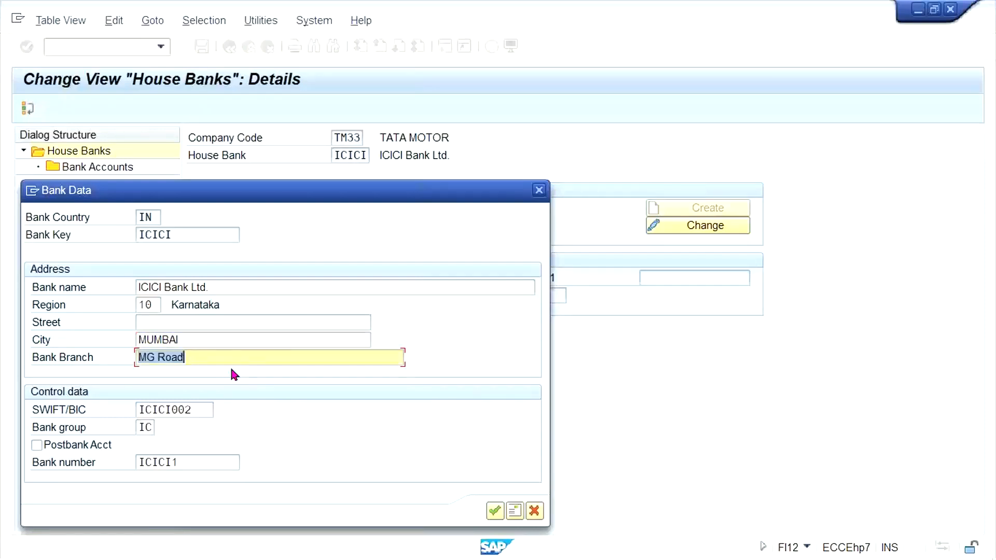
click(189, 319)
text(TES)
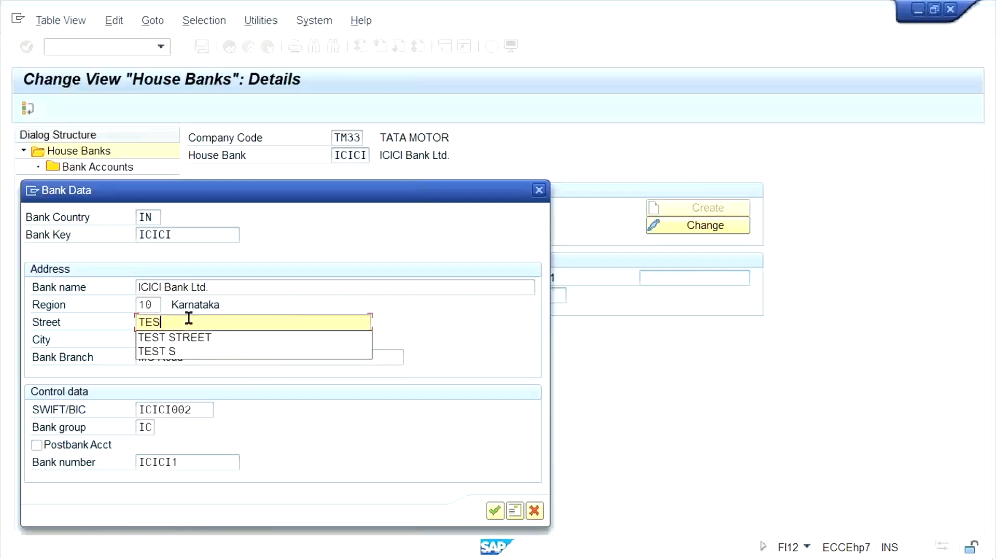
key(Down)
key(Return)
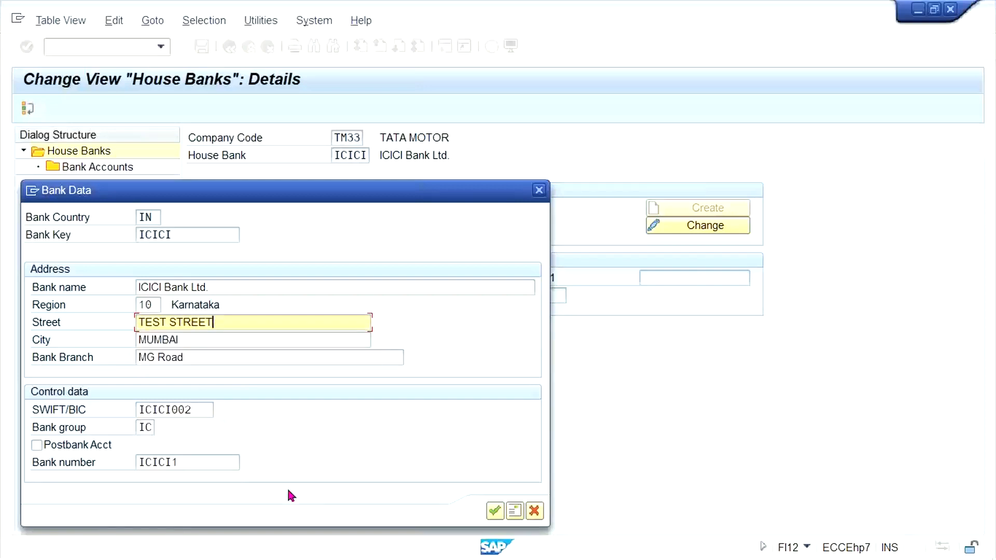
click(493, 511)
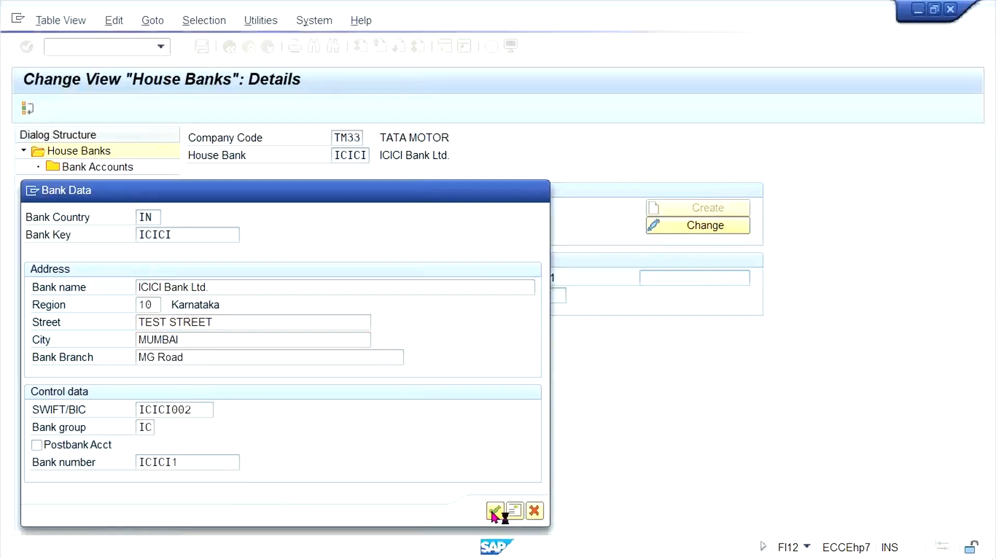
key(ctrl+s)
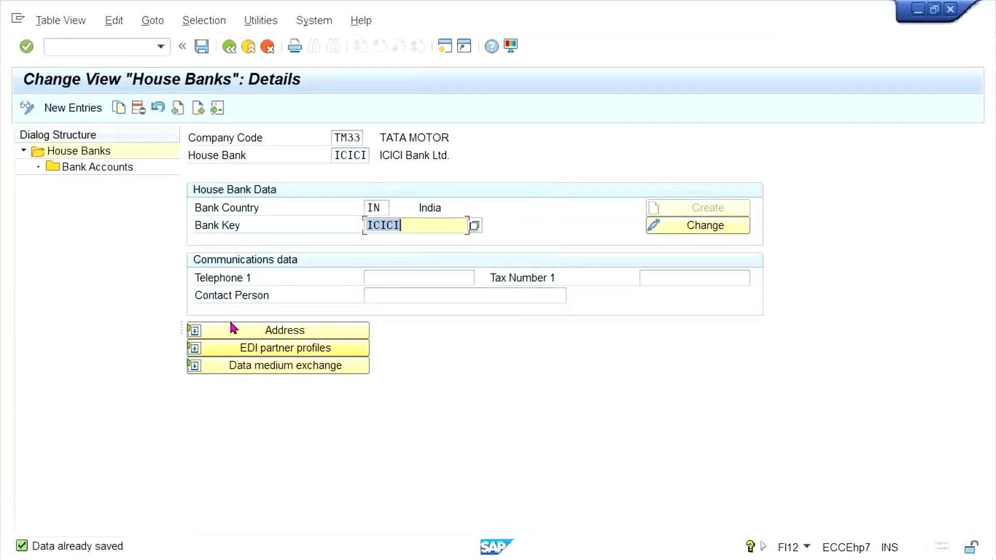
Expand the house bank's address and set the region in its bank data to 13 Maharashtra
click(210, 330)
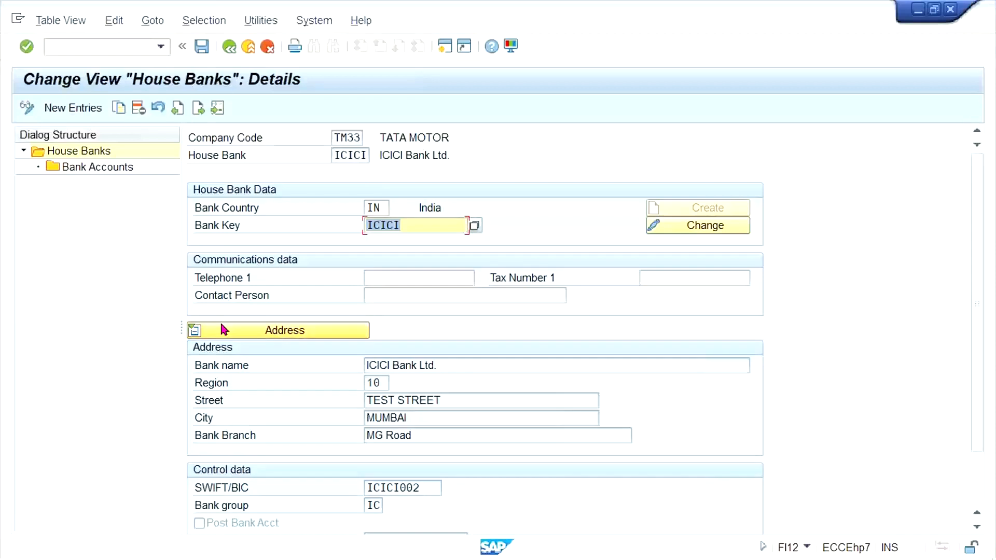
click(680, 226)
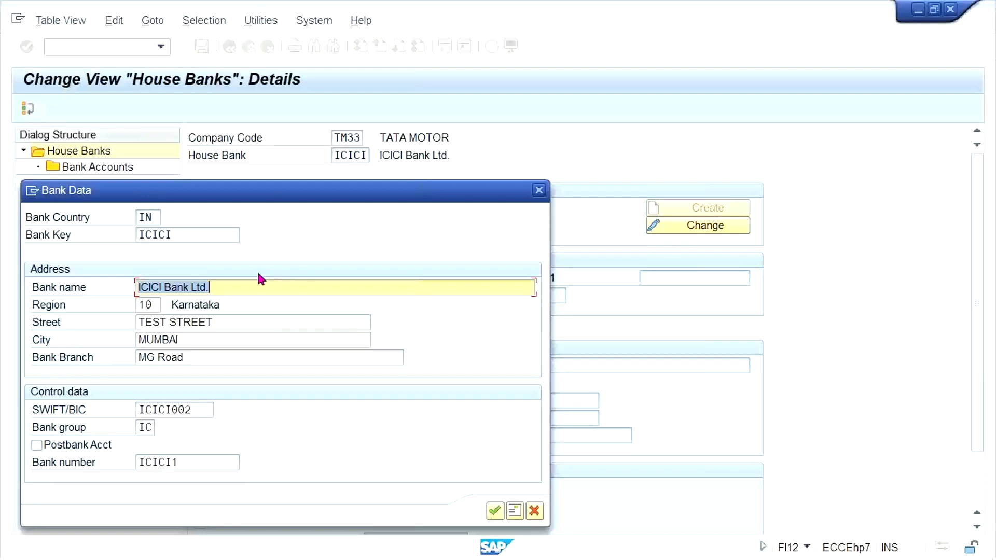
click(154, 306)
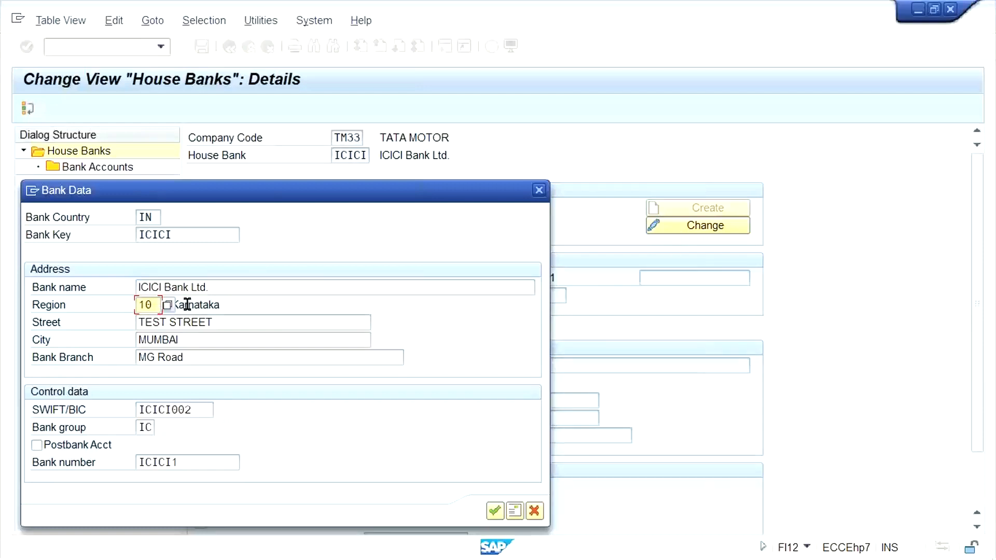
click(166, 304)
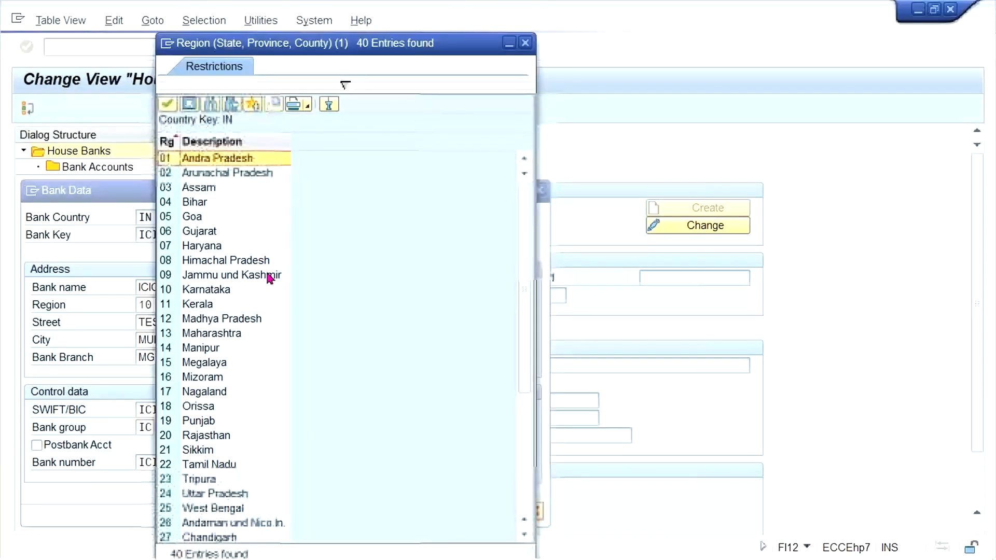
click(187, 333)
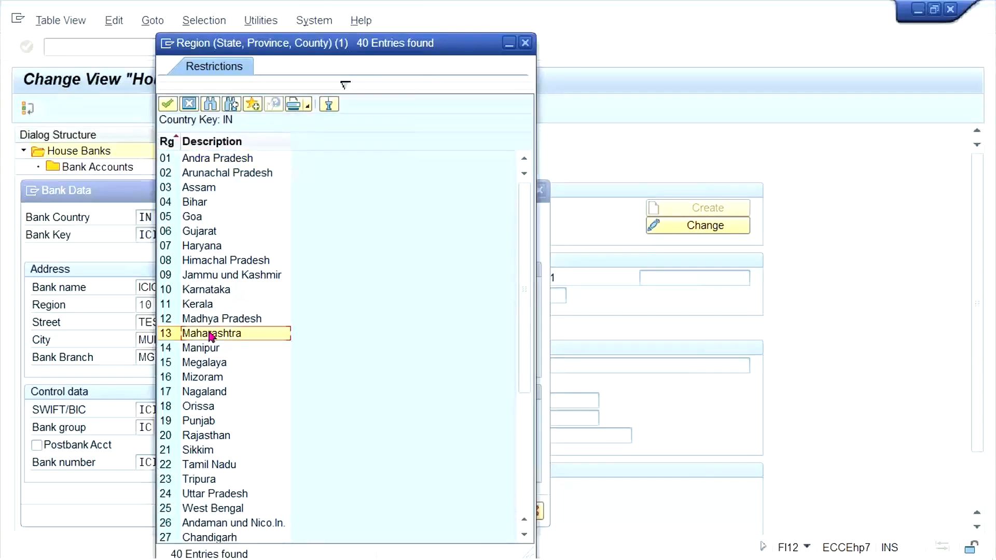
double_click(210, 335)
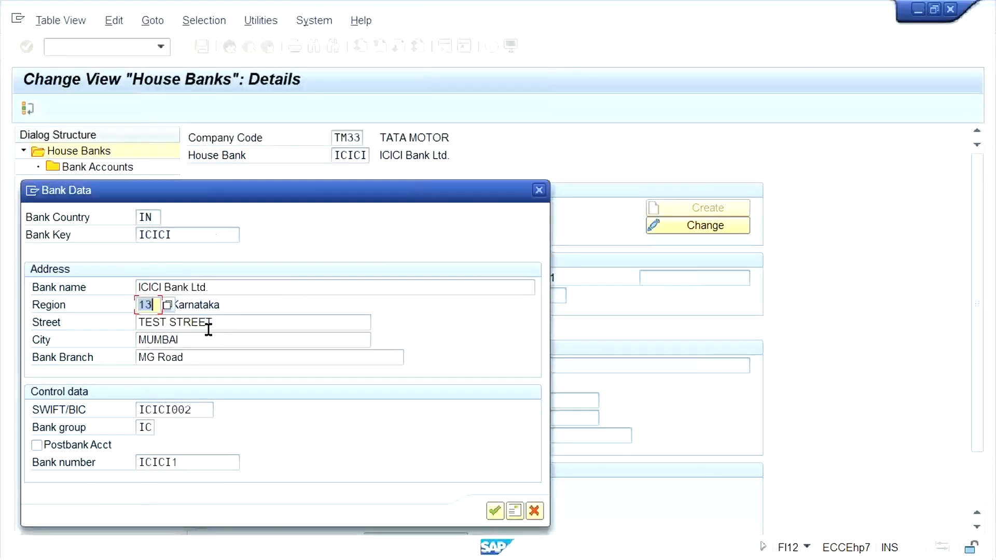
Open the detailed address of bank ICICI and enter country IN and city MUMBAI
click(515, 513)
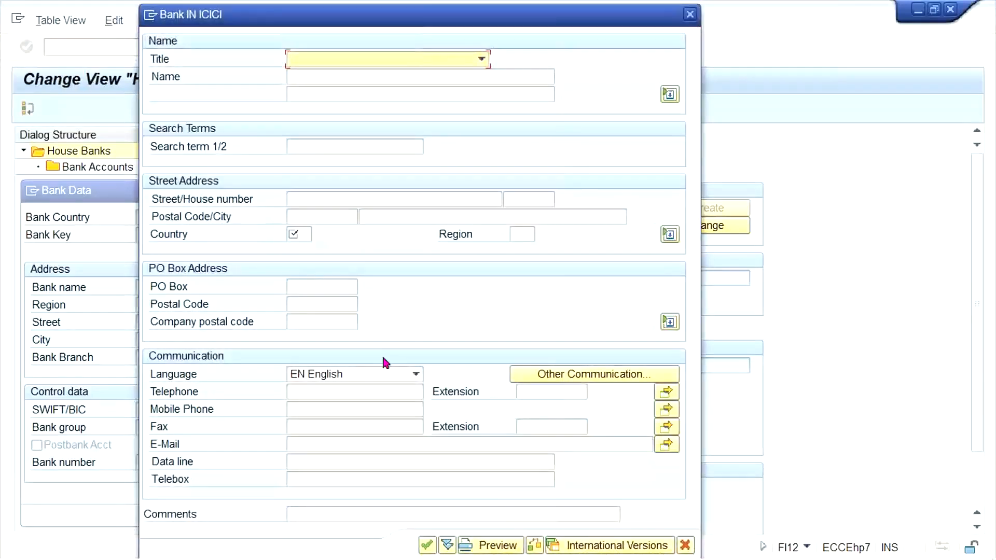
click(295, 216)
click(296, 231)
text(IN)
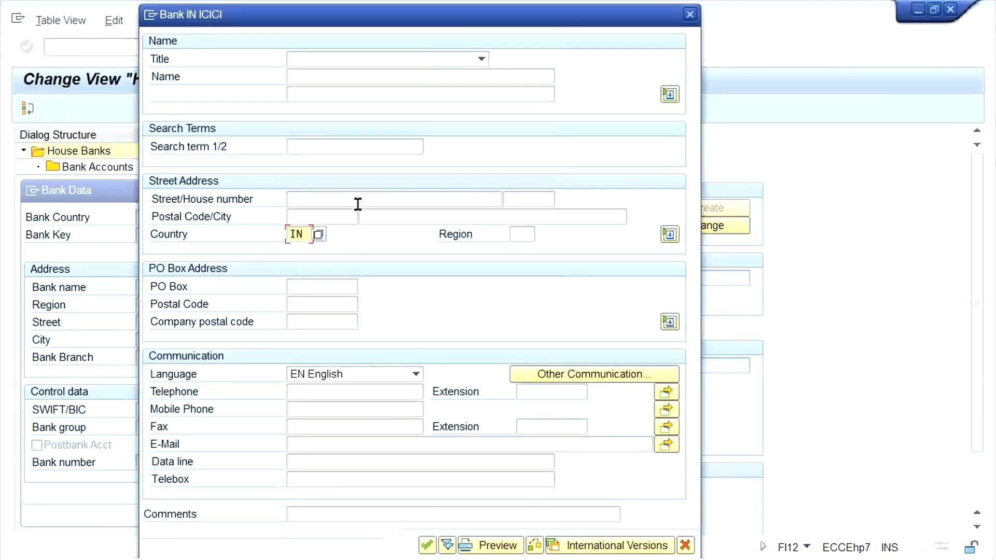
click(402, 218)
text(MUMBAI)
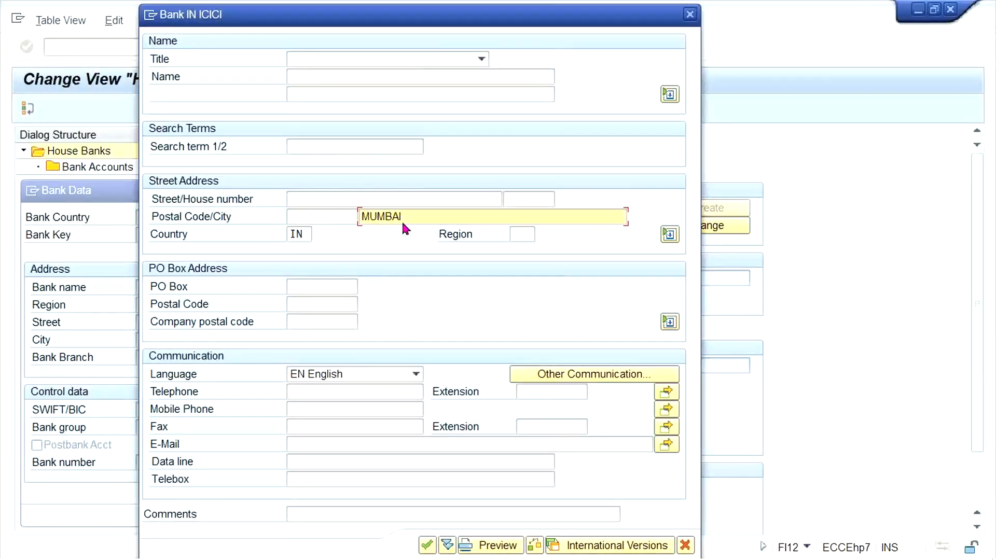
Switch to Google Chrome, look up the Maharashtra postal code range in the Maps of India pincode list, and return to SAP
key(alt+Tab)
key(alt+Tab)
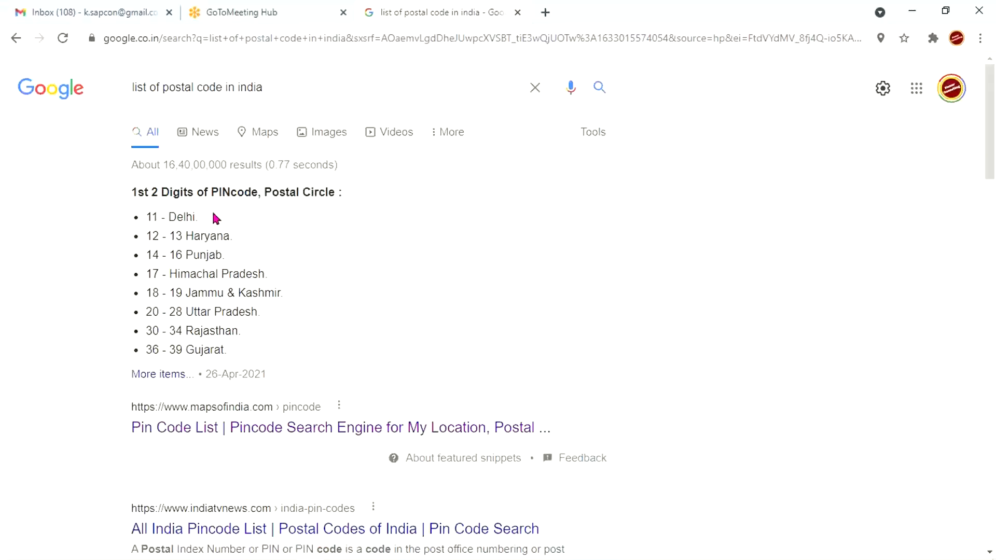
click(272, 436)
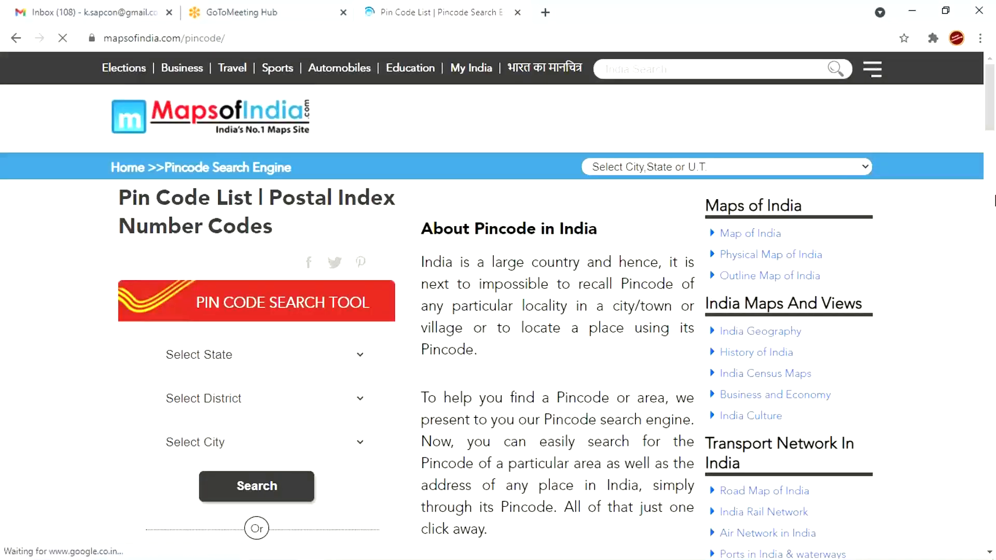
drag(989, 104, 990, 236)
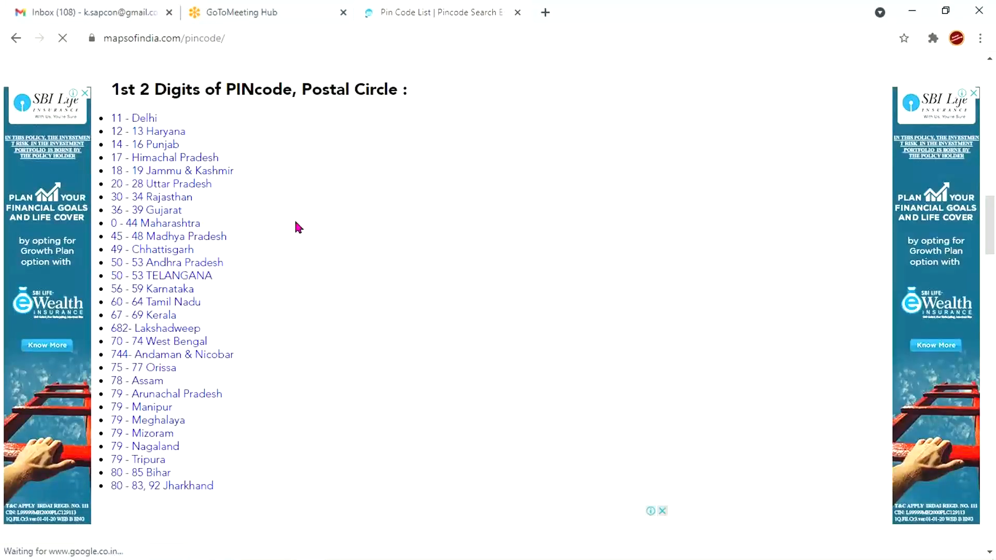
key(alt+Tab)
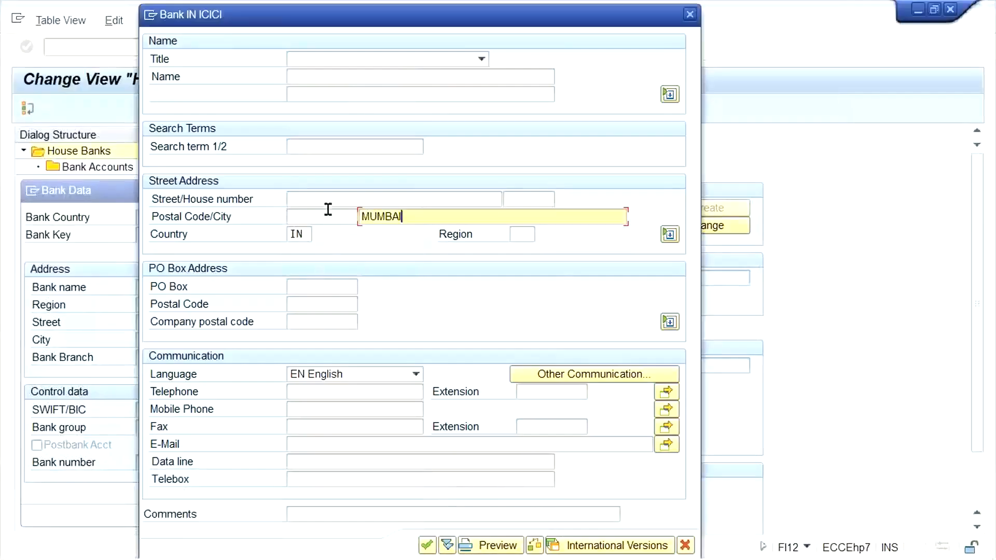
Enter postal code 440025 and street TEST STREET in the detailed address, accept the bank data and save the house bank
click(321, 215)
text(440025)
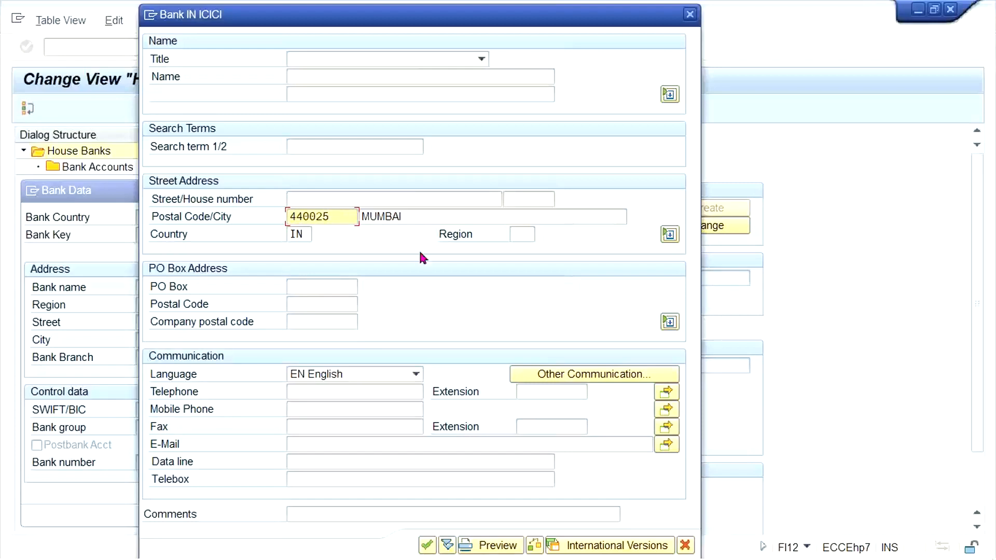
click(367, 198)
text(TE)
key(Down)
click(367, 199)
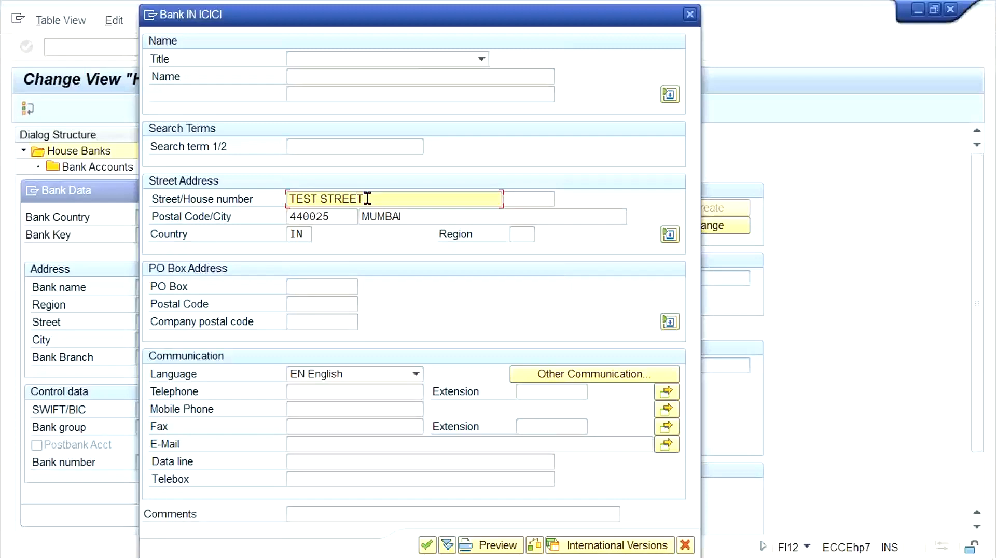
key(Return)
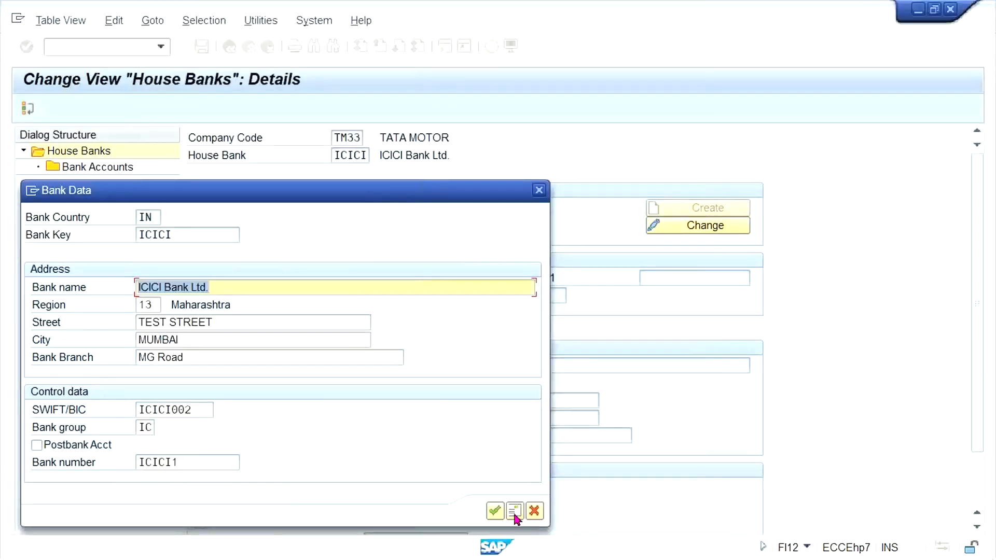
click(494, 512)
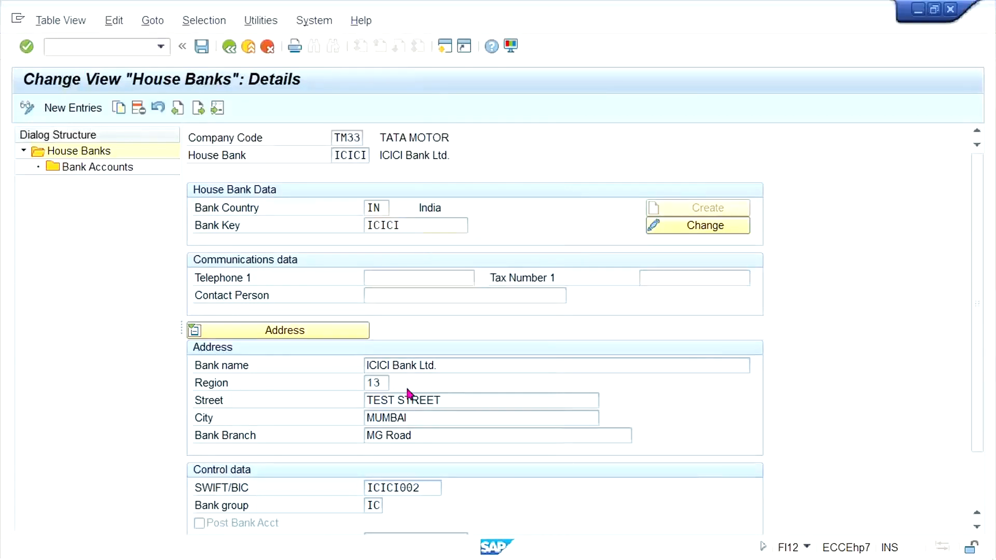
key(ctrl+s)
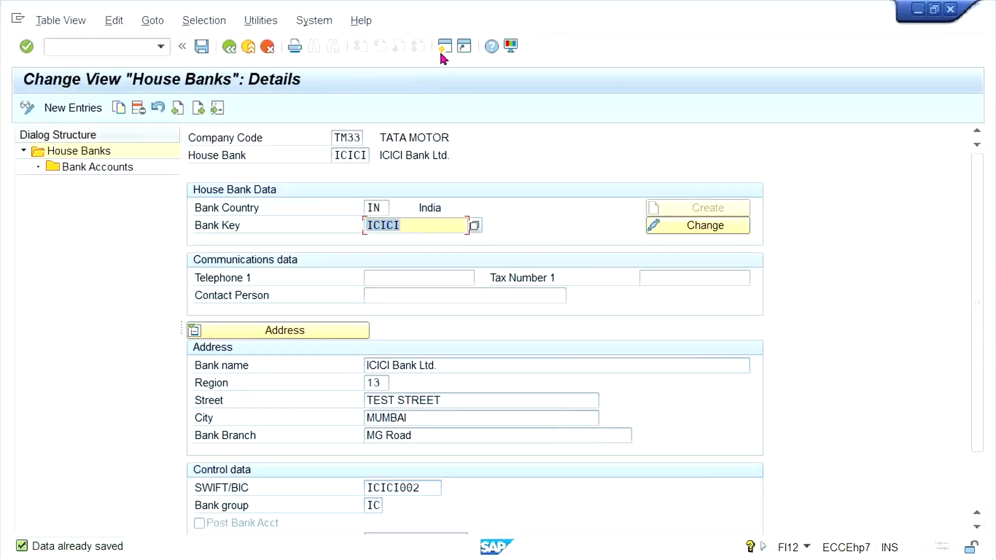
Open an additional SAP session and bring the Change Bank initial screen to the front
click(442, 50)
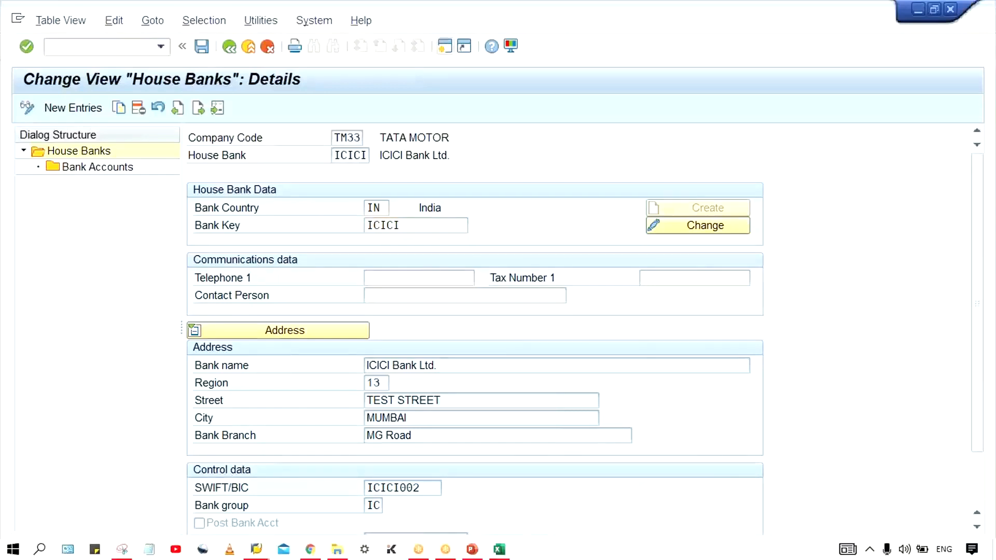
mouse_move(210, 553)
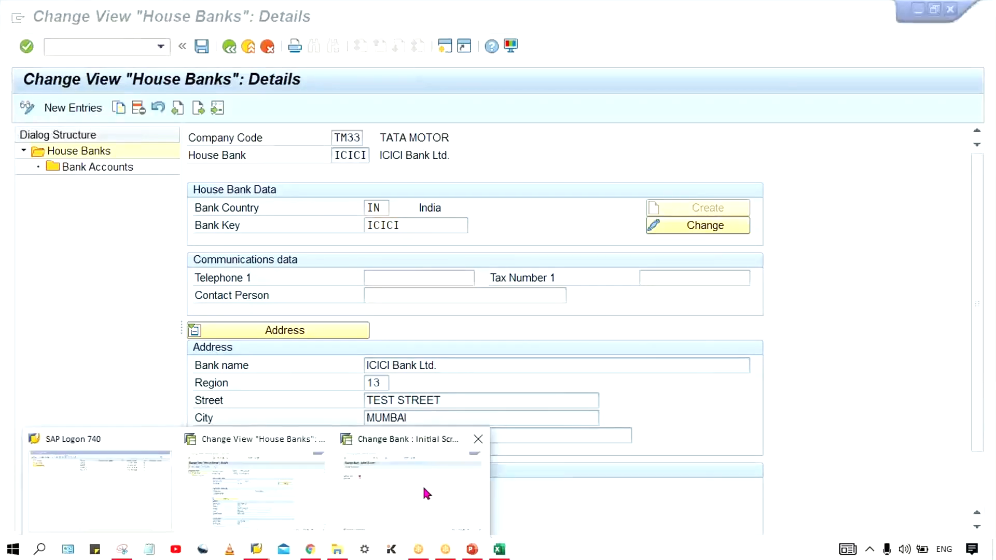
click(375, 498)
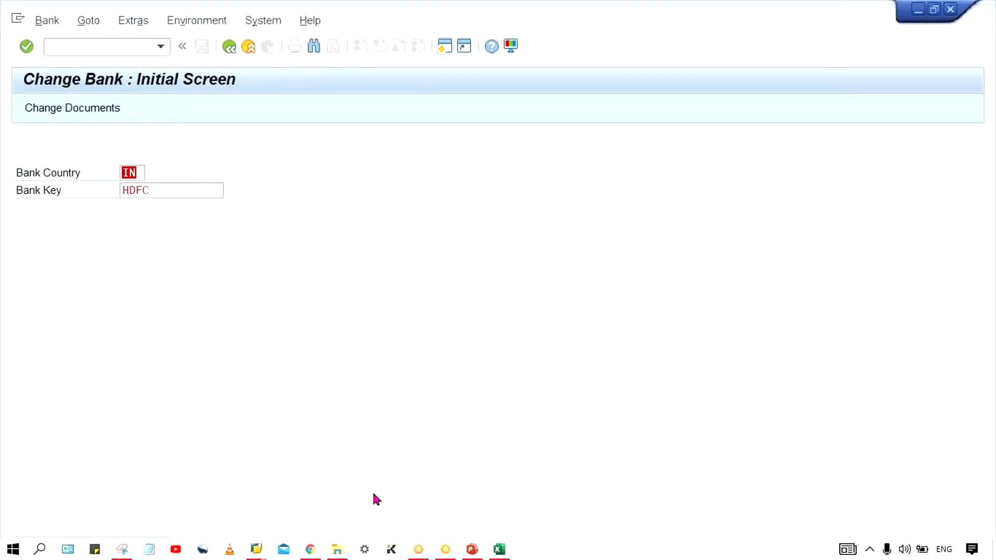
click(229, 47)
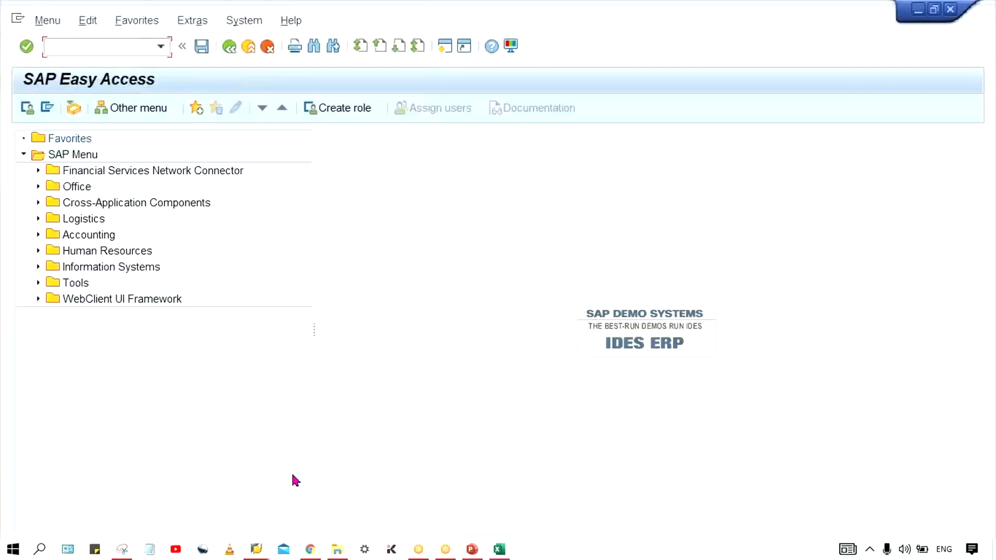
mouse_move(269, 554)
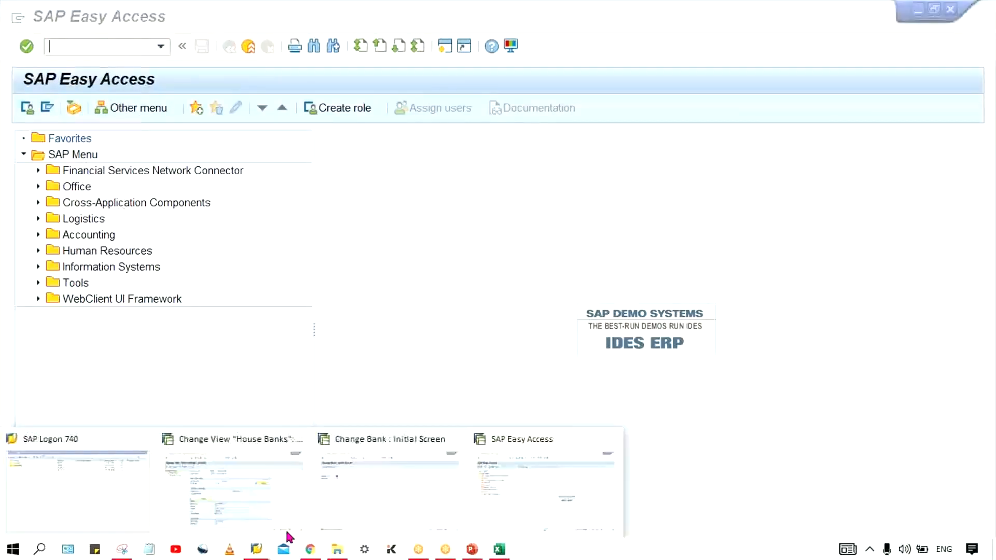
click(386, 488)
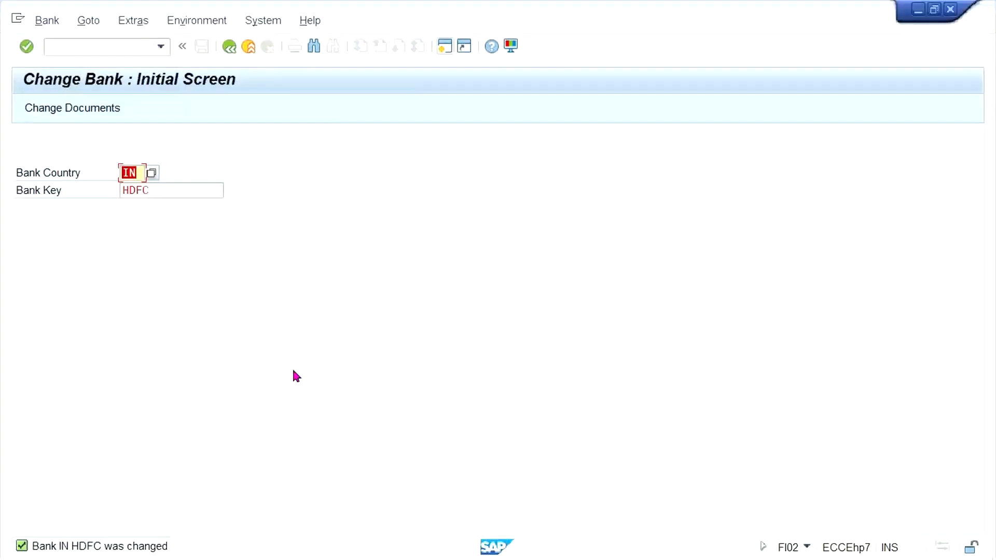
Enter bank key I001 for bank country IN and open its detail screen for changing
key(Tab)
text(I)
key(Down)
key(Down)
key(Return)
key(Return)
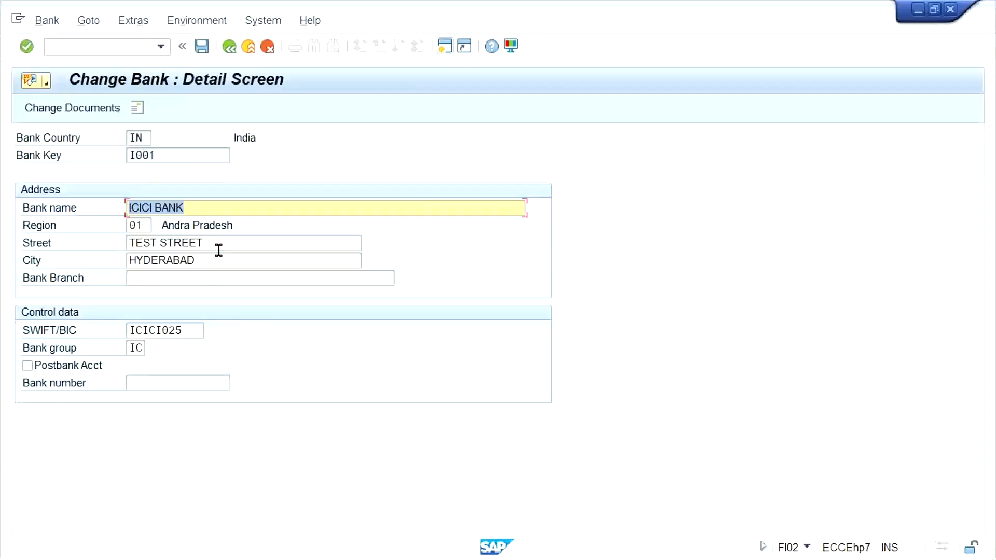
Clear the region of bank I001, check the region code in house bank ICICI's details, and return to the Change Bank session
drag(210, 256, 2, 274)
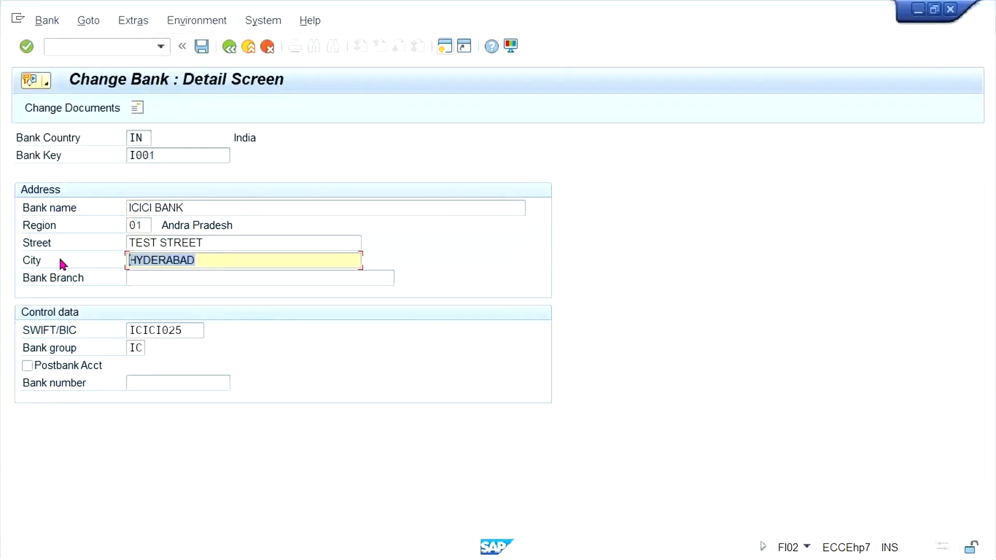
double_click(136, 225)
key(BackSpace)
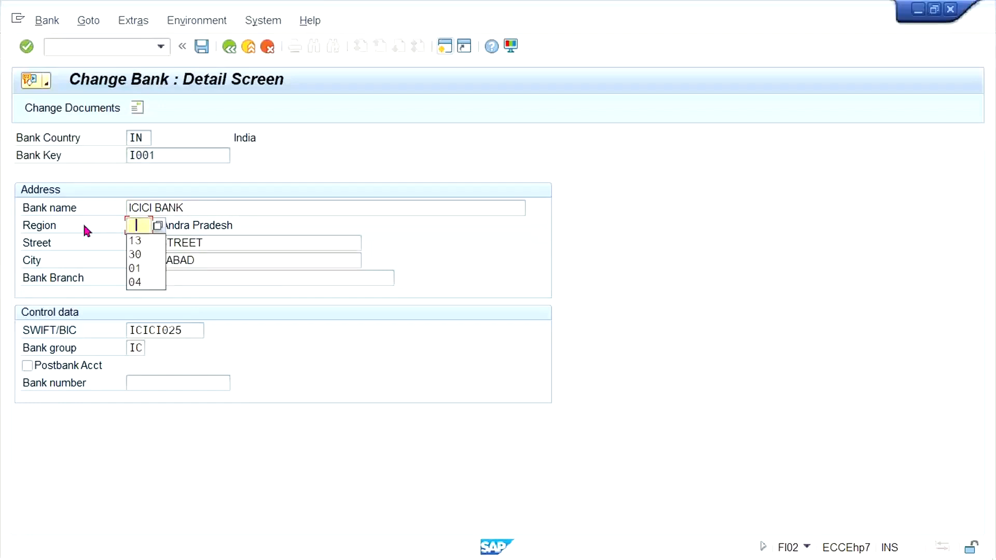
key(alt+Tab)
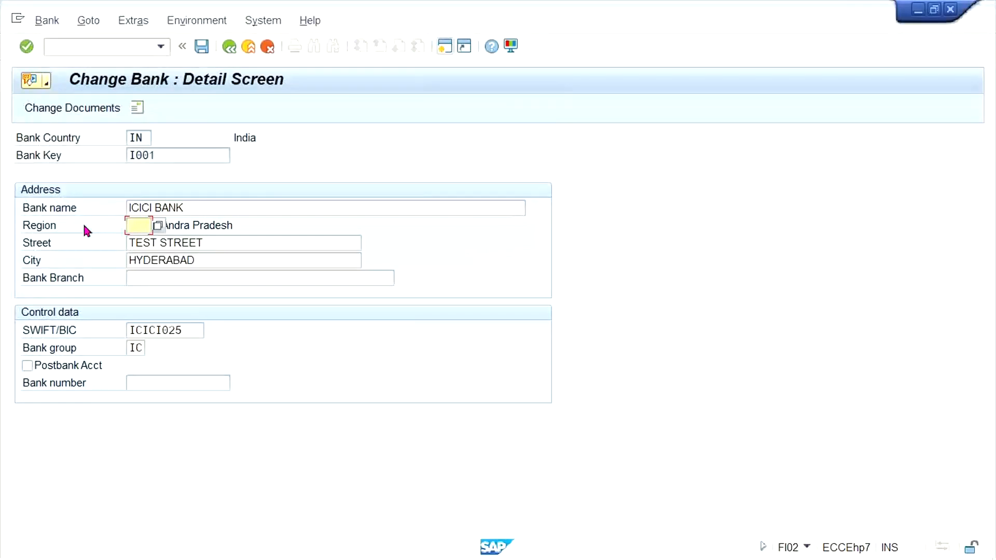
key(alt+Tab)
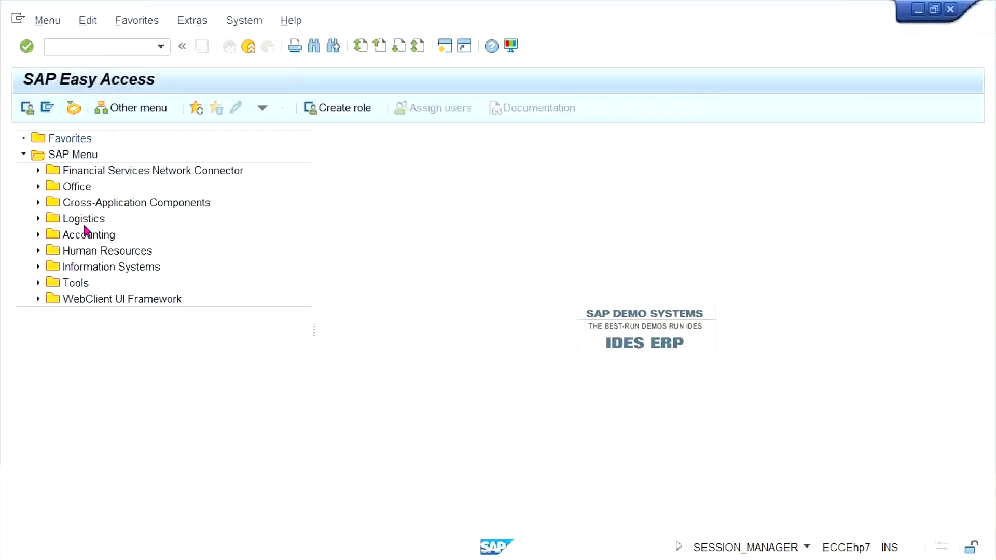
key(alt+Tab)
key(alt+Tab)
key(Tab)
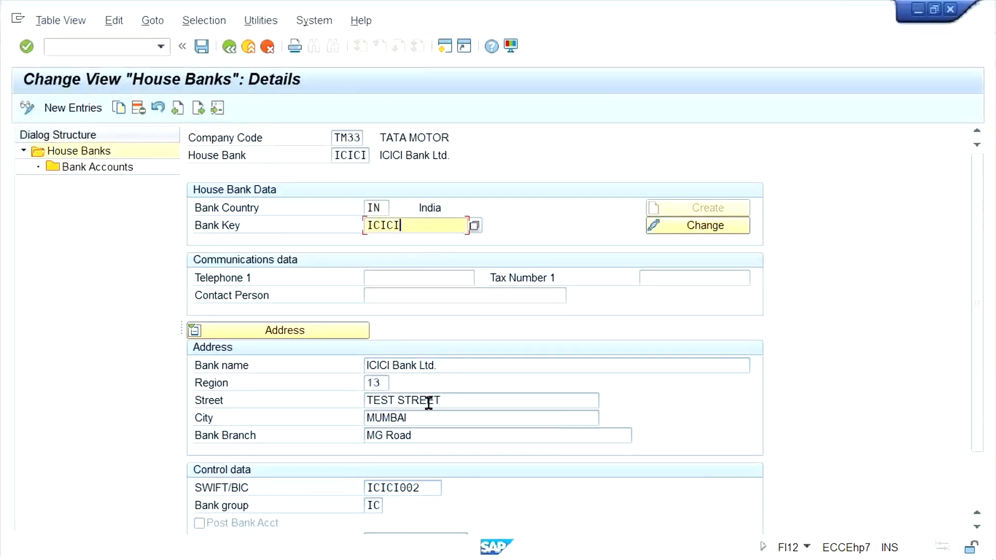
click(366, 383)
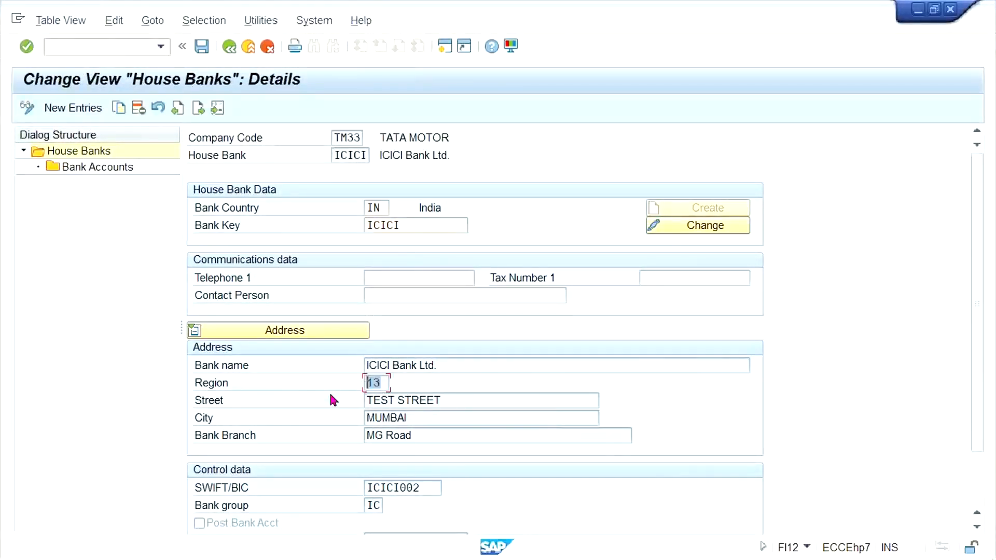
key(alt+Tab)
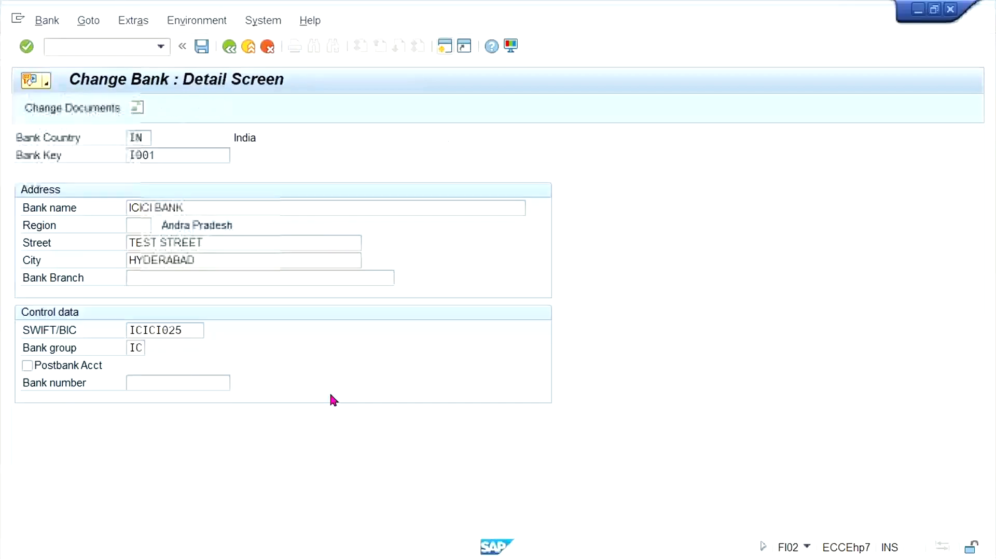
Set the region of bank I001 to 13 and its city to MUMBAI
text(13)
key(Tab)
key(Tab)
text(MU)
key(Return)
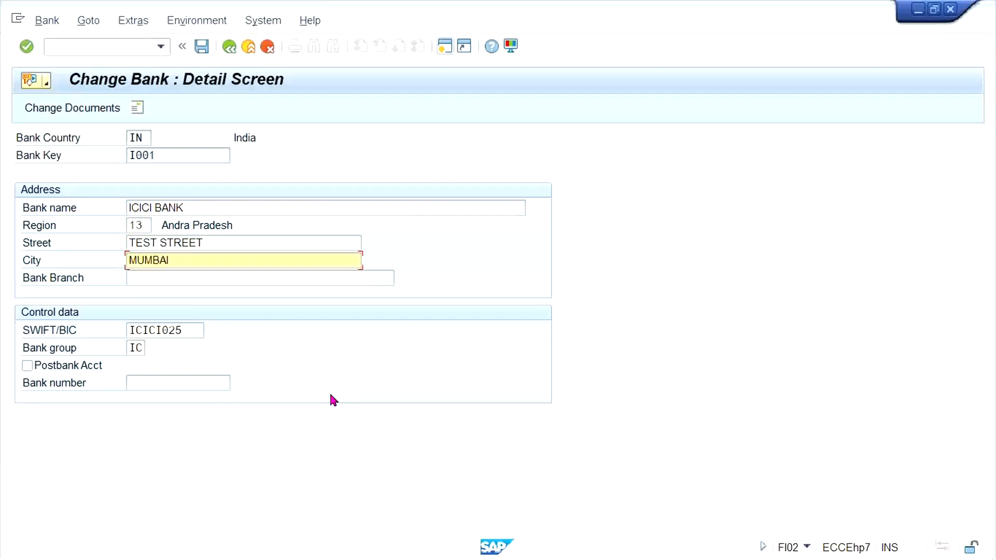
Enter postal code 440025, city MUMBAI and country IN in the detailed address of bank I001, accept it and save the bank
click(138, 108)
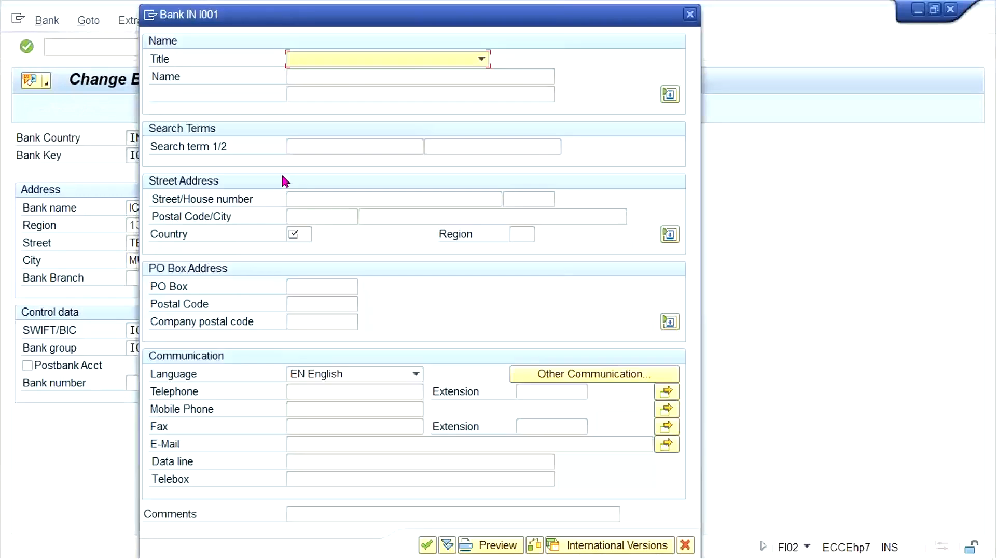
click(305, 217)
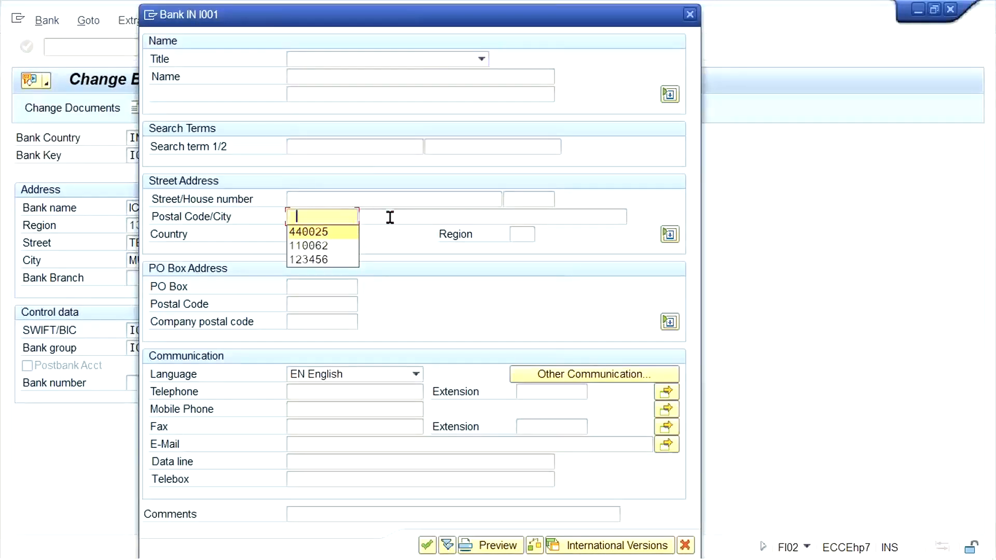
click(322, 231)
click(384, 217)
key(Down)
key(Return)
click(306, 233)
key(Down)
key(Return)
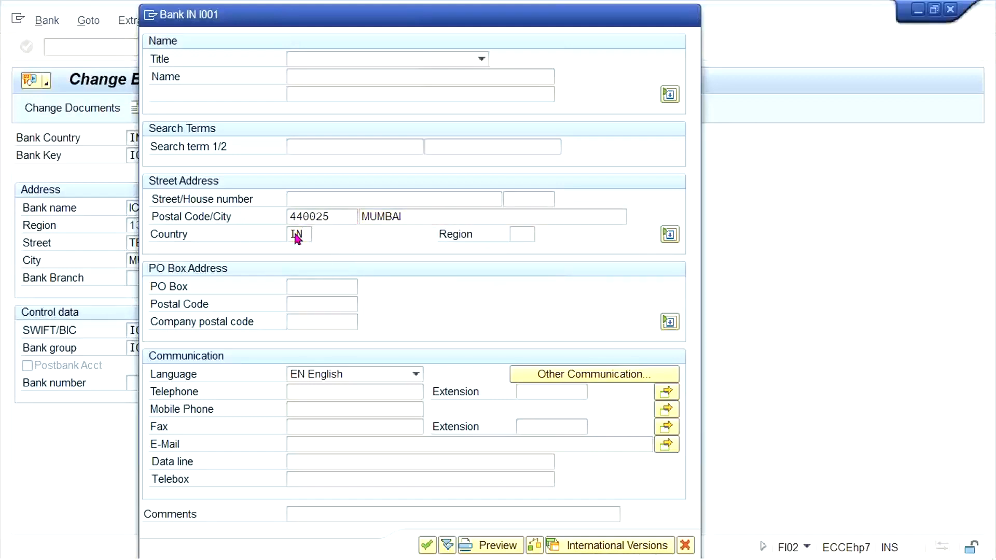
key(Return)
key(ctrl+s)
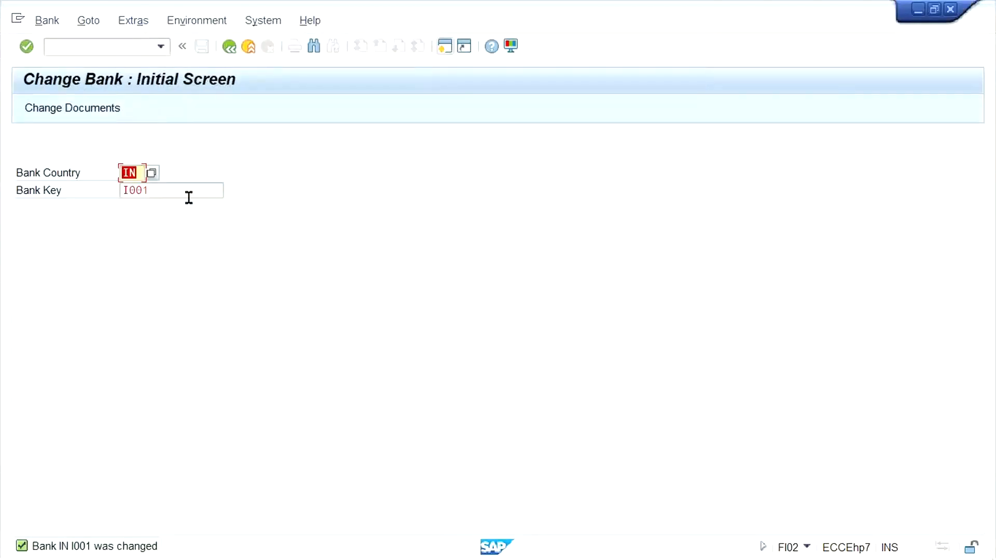
Replace the bank key with H001 and open that bank's detail screen for changing
key(Tab)
key(BackSpace)
key(Down)
key(Down)
key(Down)
key(Down)
key(Down)
key(Up)
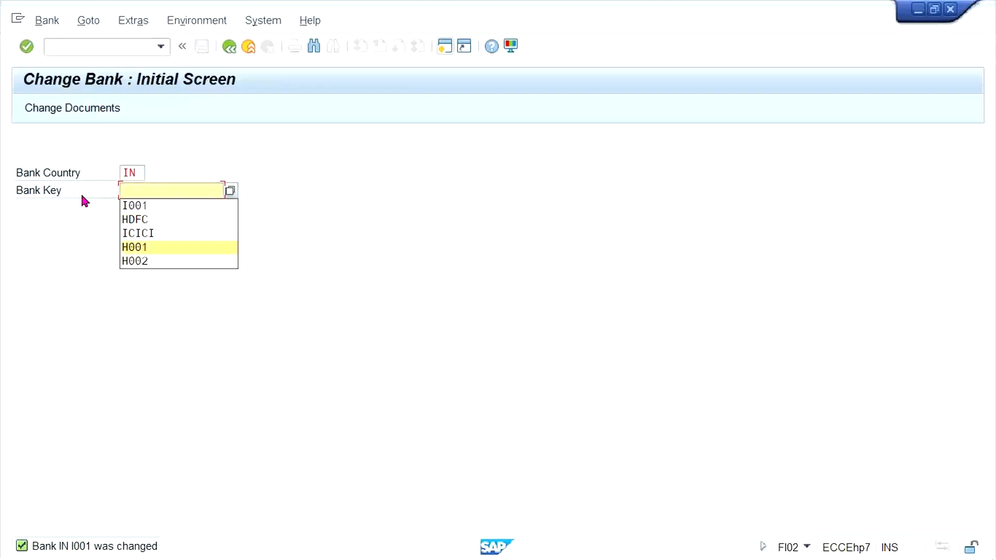
key(Return)
key(Return)
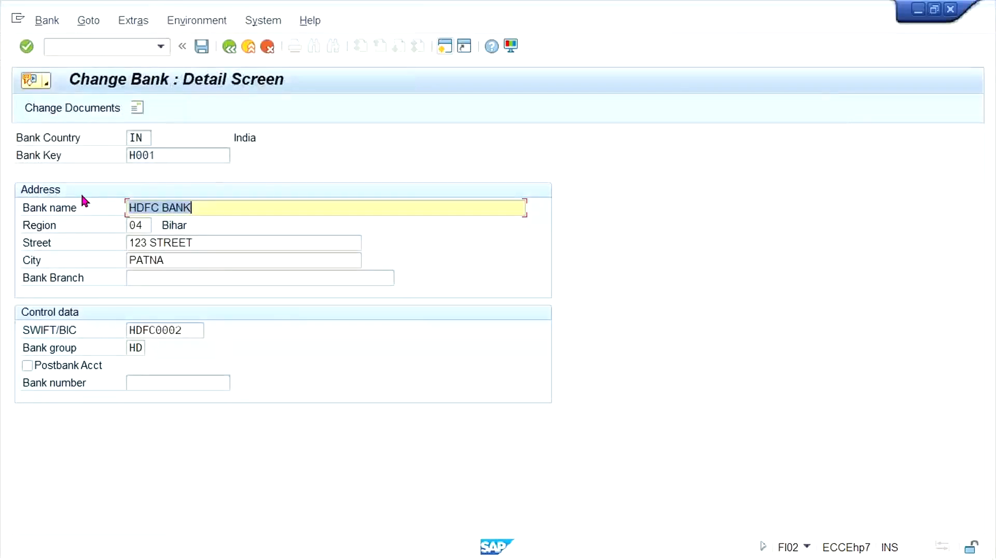
Set the region of bank H001 to 30 and its city to NEW DELHI
click(138, 226)
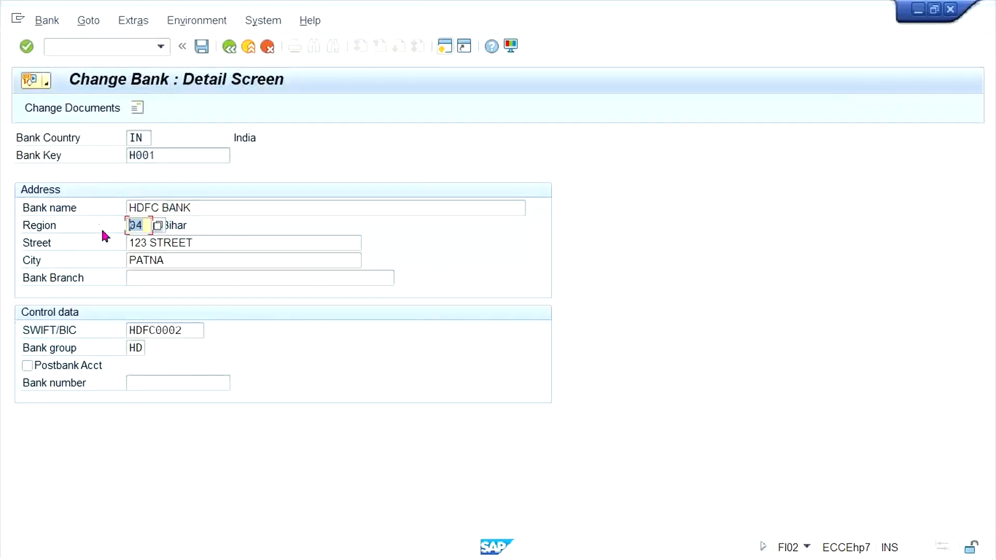
key(BackSpace)
key(Down)
key(Down)
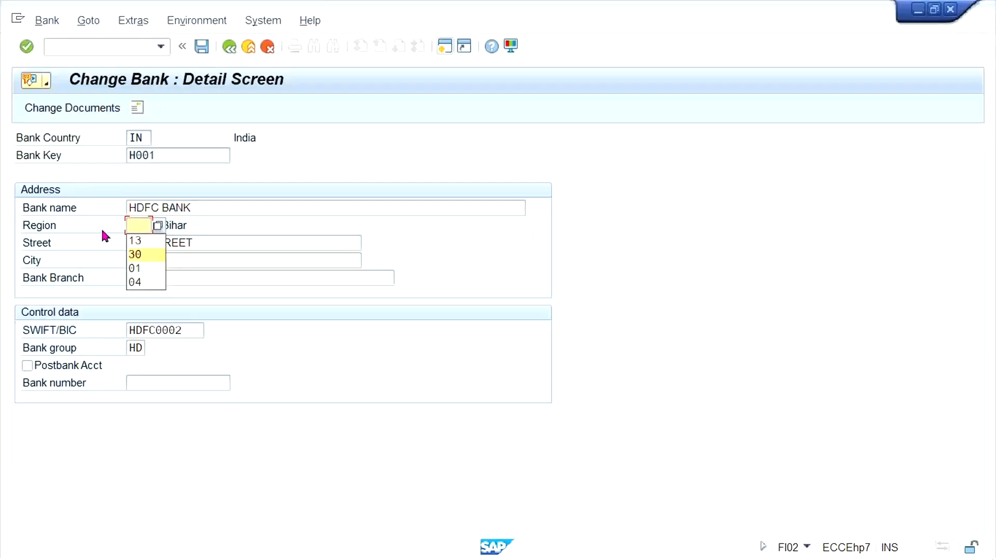
key(Return)
key(Tab)
key(Tab)
key(BackSpace)
key(Down)
key(Down)
key(Return)
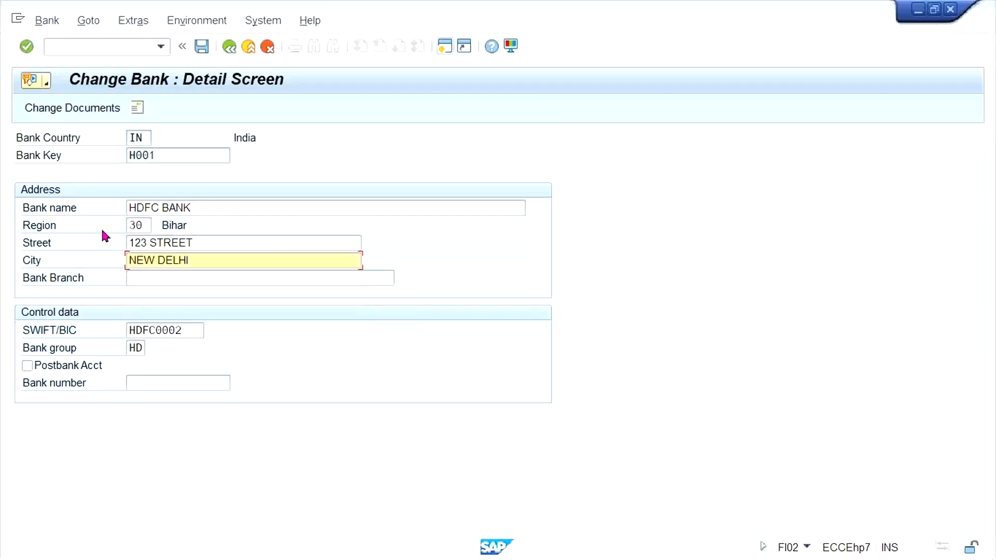
Open the detailed address of bank H001 and enter postal code 110062 and city NEW DELHI
click(137, 108)
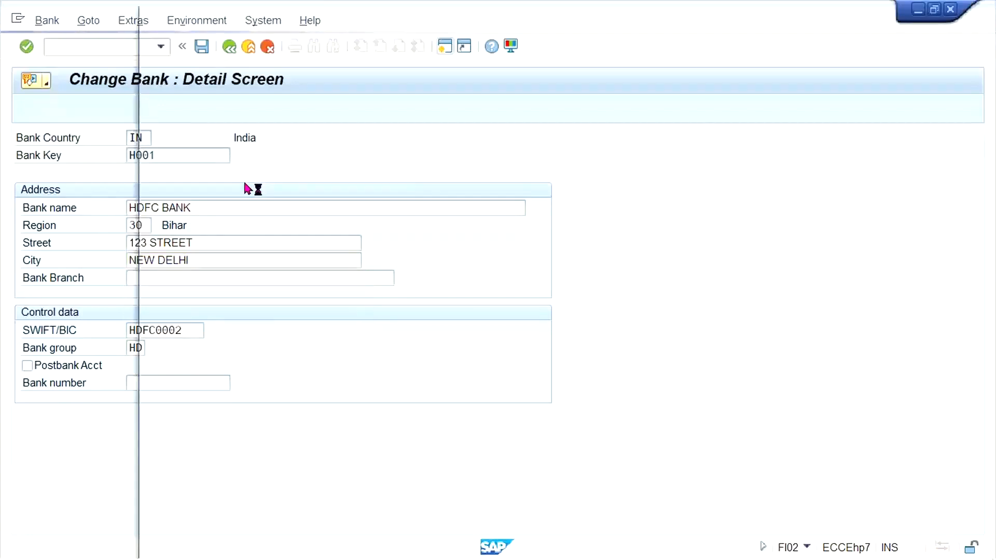
click(306, 216)
key(Down)
key(Down)
key(Return)
key(Tab)
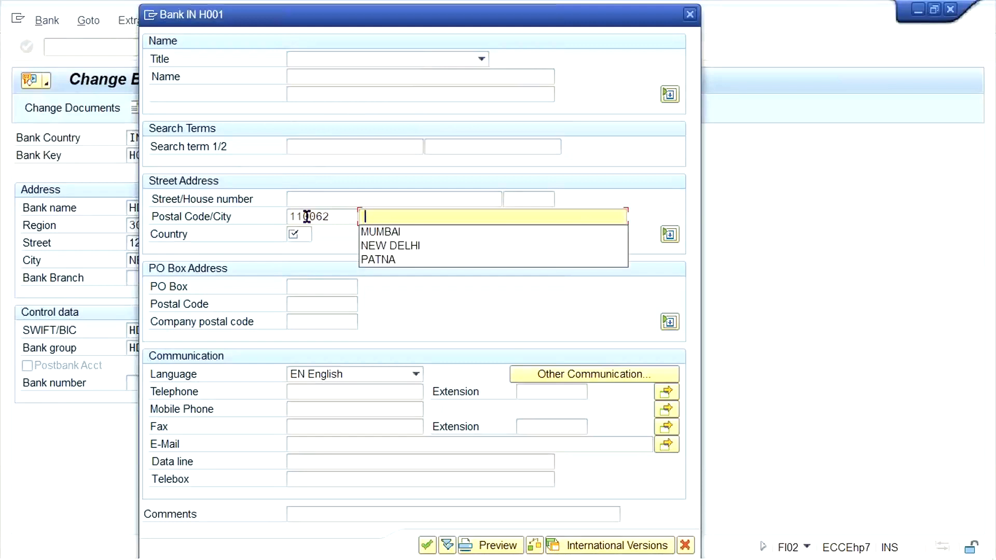
key(Down)
key(Down)
key(Return)
Set the country in bank H001's detailed address to IN, accept the address and save the bank
key(Tab)
key(Tab)
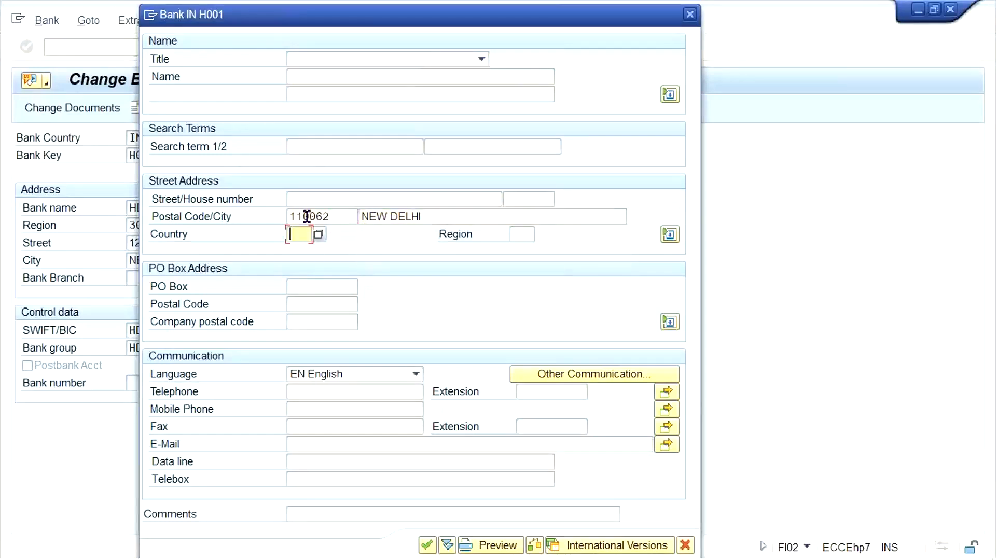
key(shift+Tab)
key(Down)
key(Return)
key(Return)
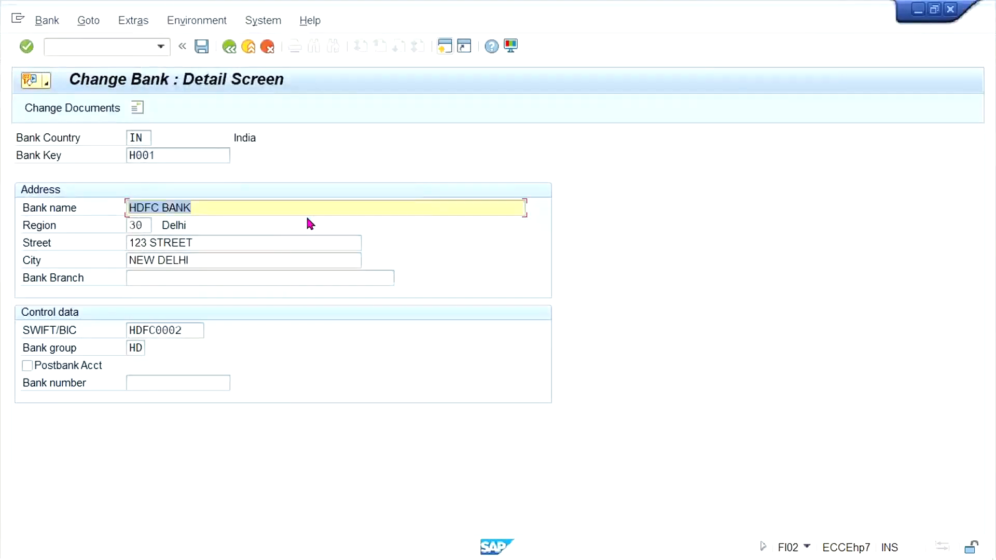
key(ctrl+s)
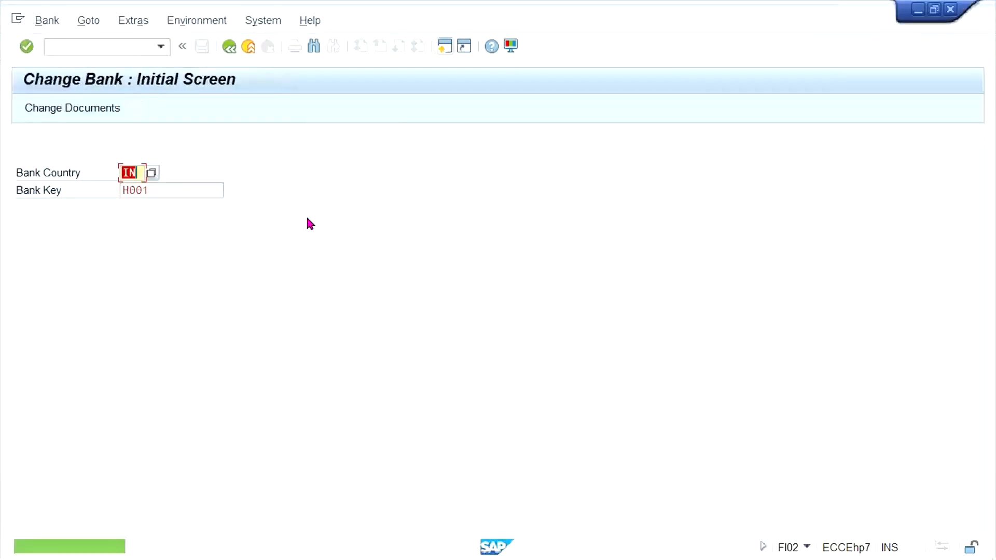
Reopen bank H001, review its saved detailed address and close the address window
key(Return)
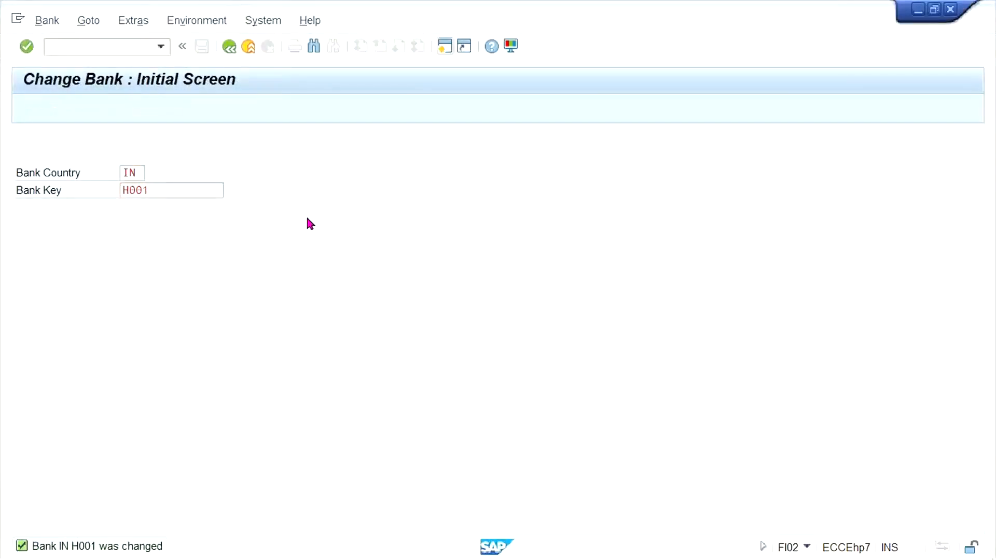
click(137, 108)
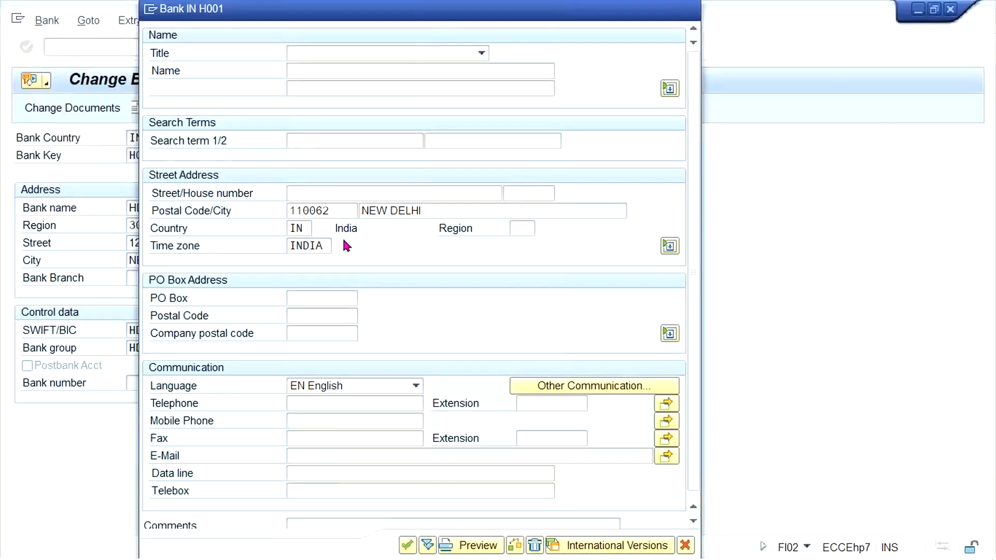
key(Escape)
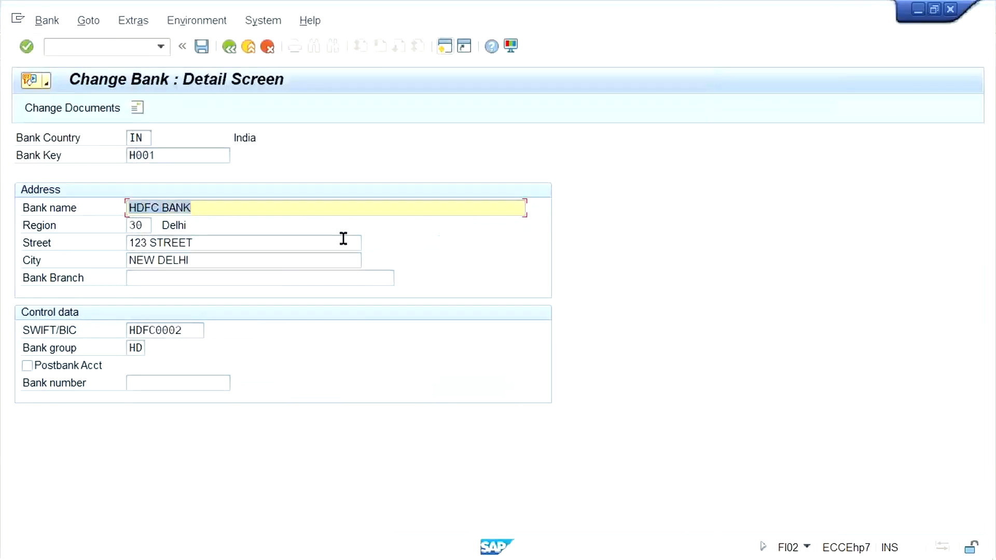
Switch to the SAP session showing the SAP Easy Access menu
mouse_move(266, 557)
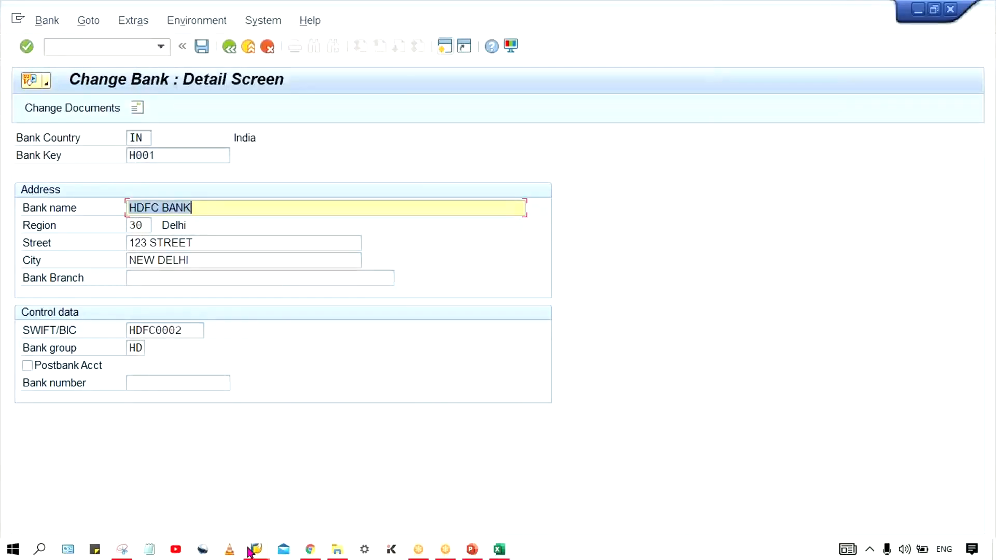
mouse_move(279, 516)
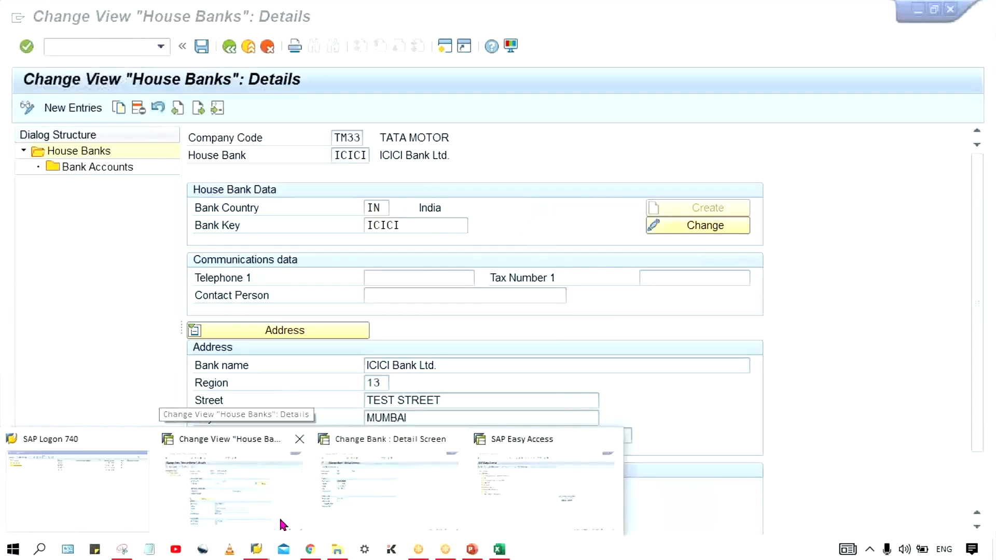
click(502, 502)
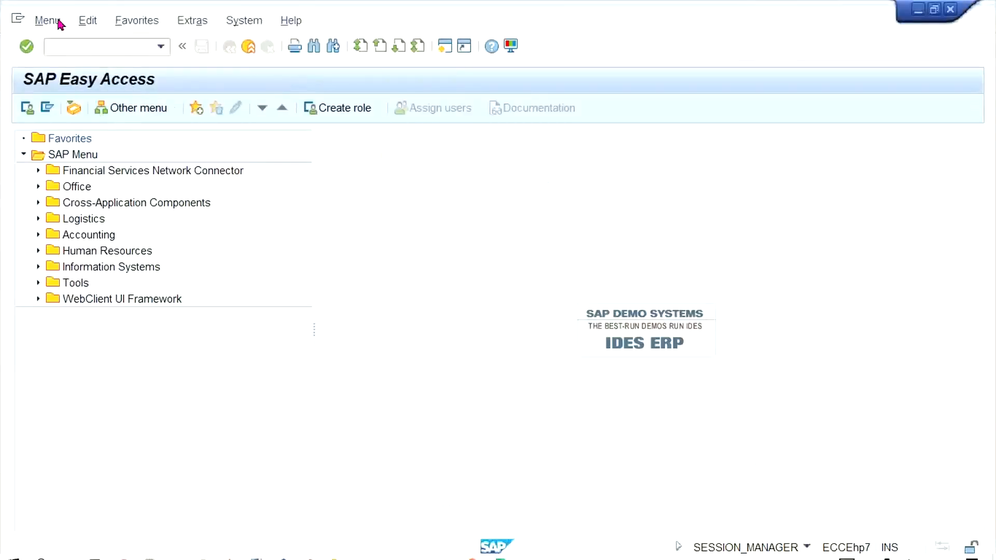
click(61, 47)
text(/NFBZP)
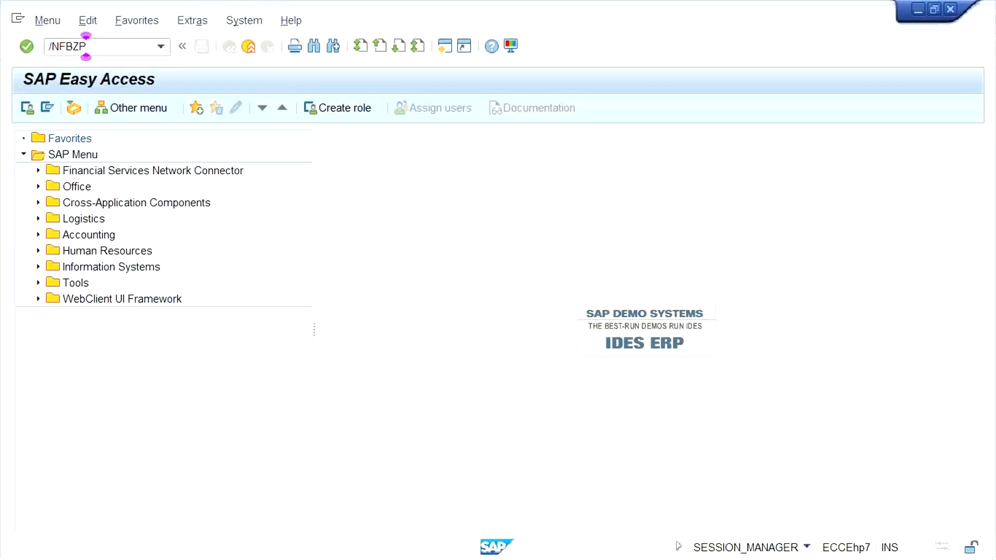
key(Return)
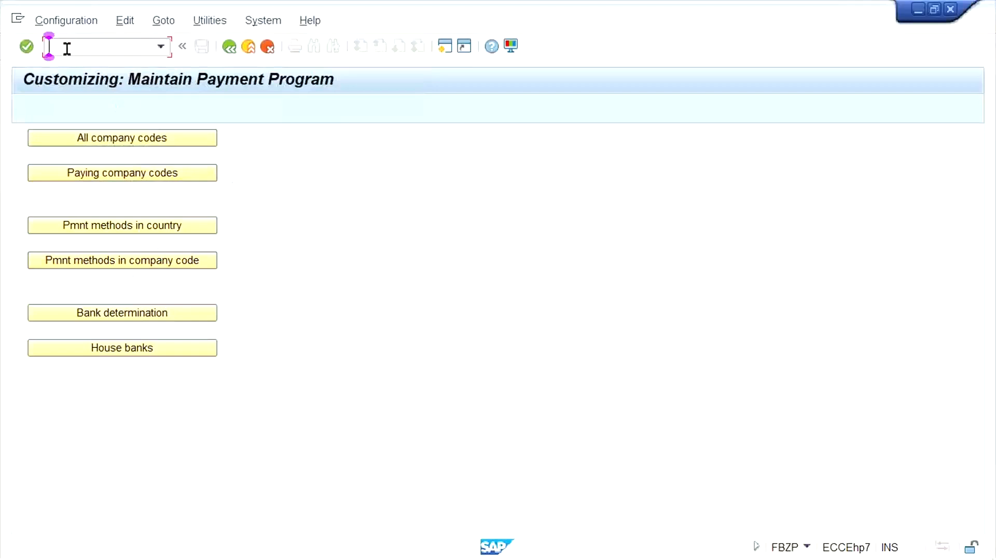
Open transaction F110 and load the payment run dated 29.09.2021 with identification TM33A
text(/NF110)
key(Return)
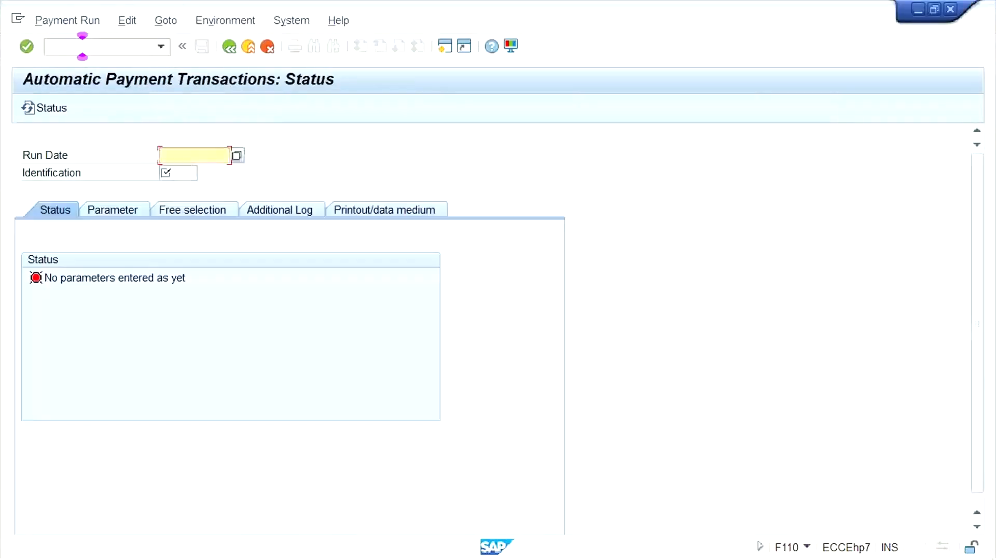
key(Down)
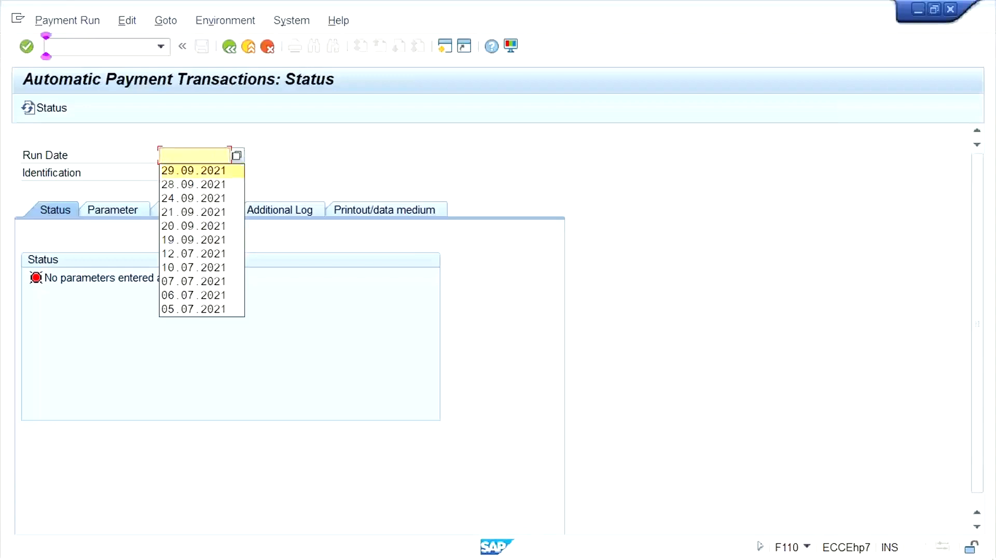
key(Tab)
key(Down)
key(Tab)
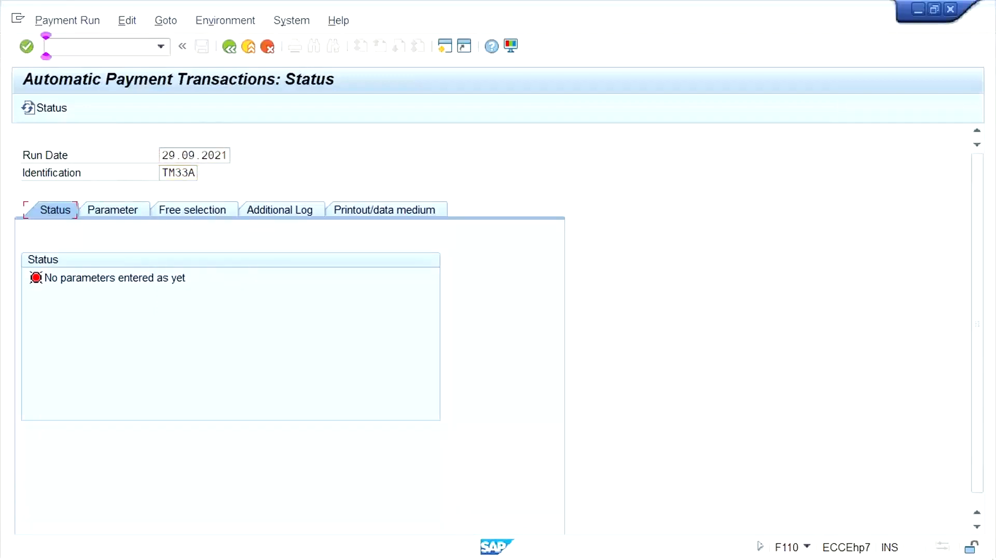
click(197, 154)
key(Return)
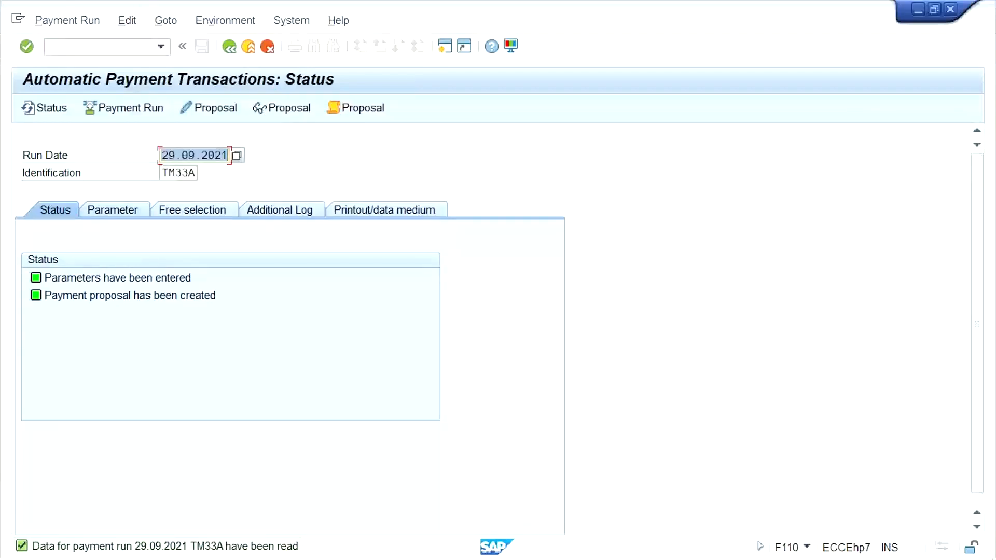
Switch to the session with house bank ICICI and go back to the payment program customizing overview
mouse_move(166, 558)
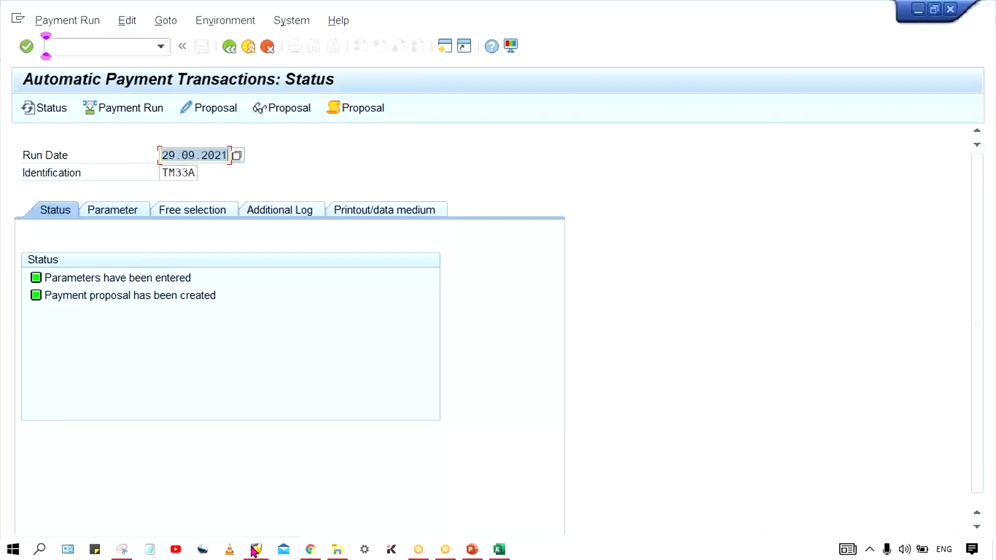
mouse_move(254, 553)
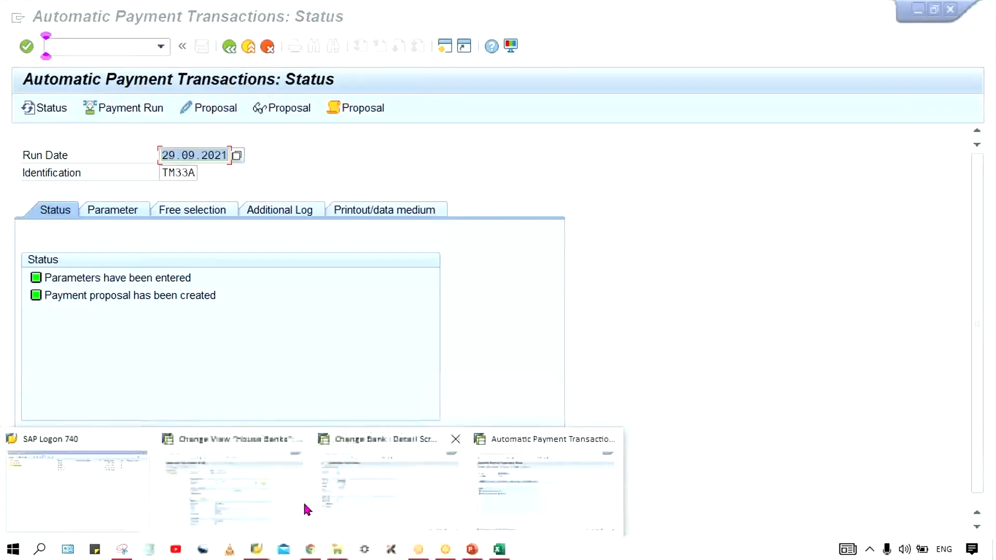
mouse_move(292, 510)
click(292, 505)
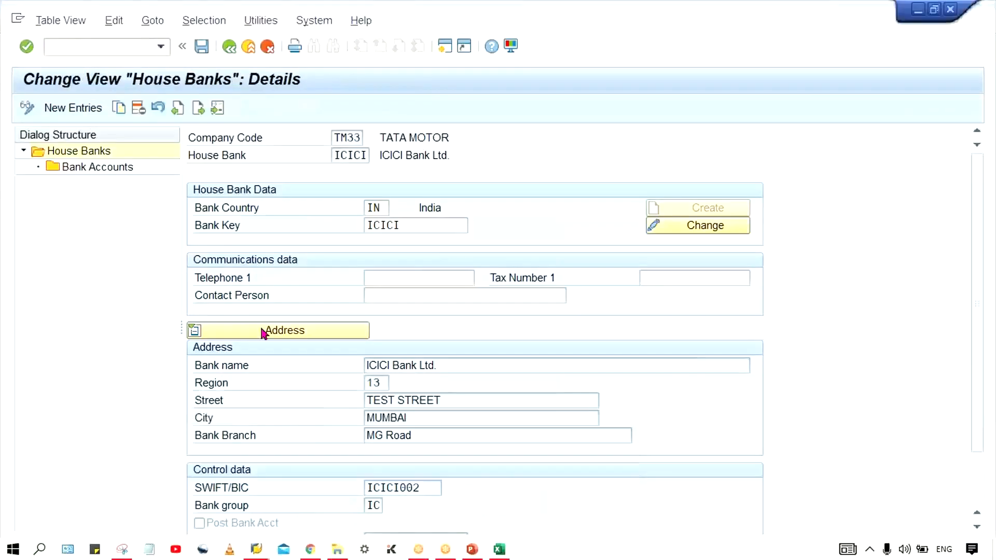
click(229, 48)
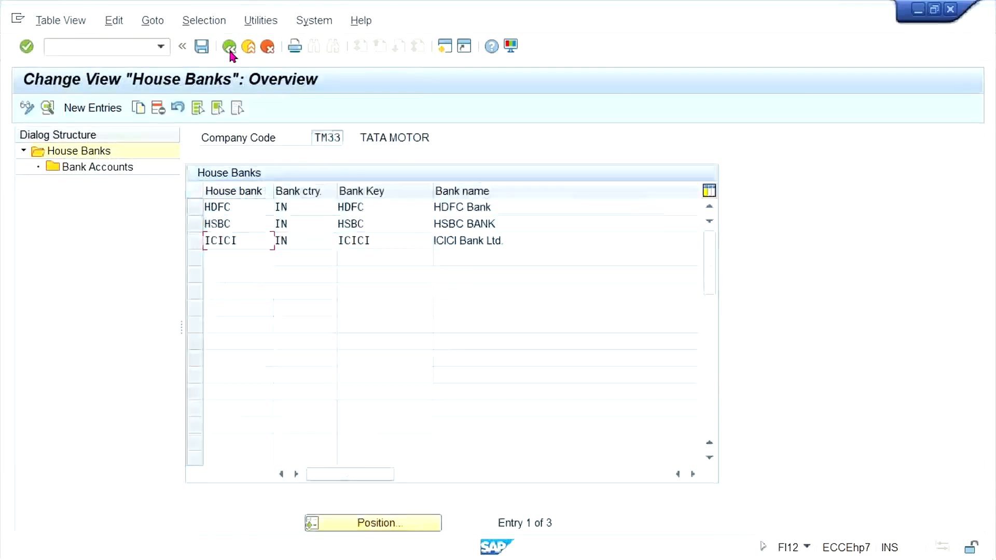
click(228, 48)
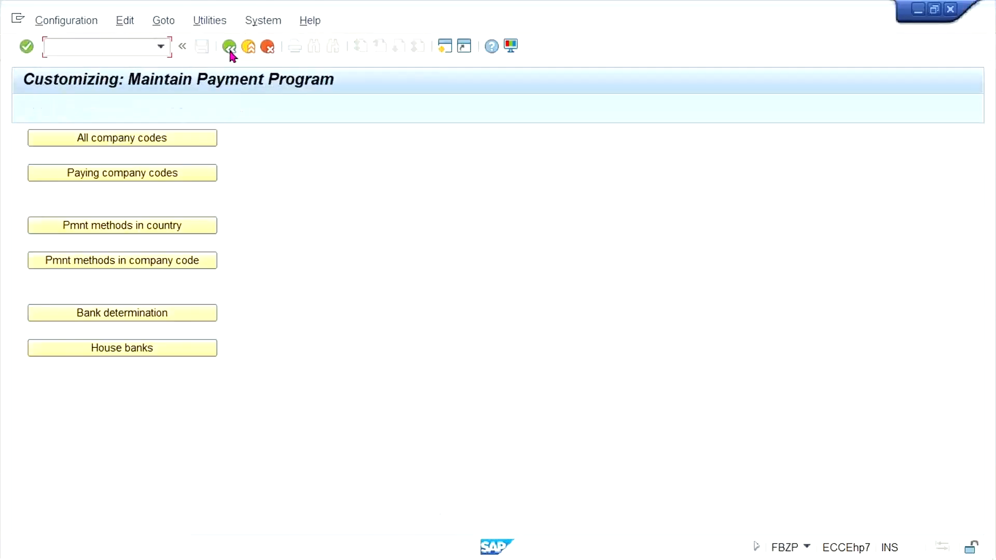
Set bank selection control to No optimization for company code TM33's payment method T and save it to the TATA MOTOR customizing request
click(153, 262)
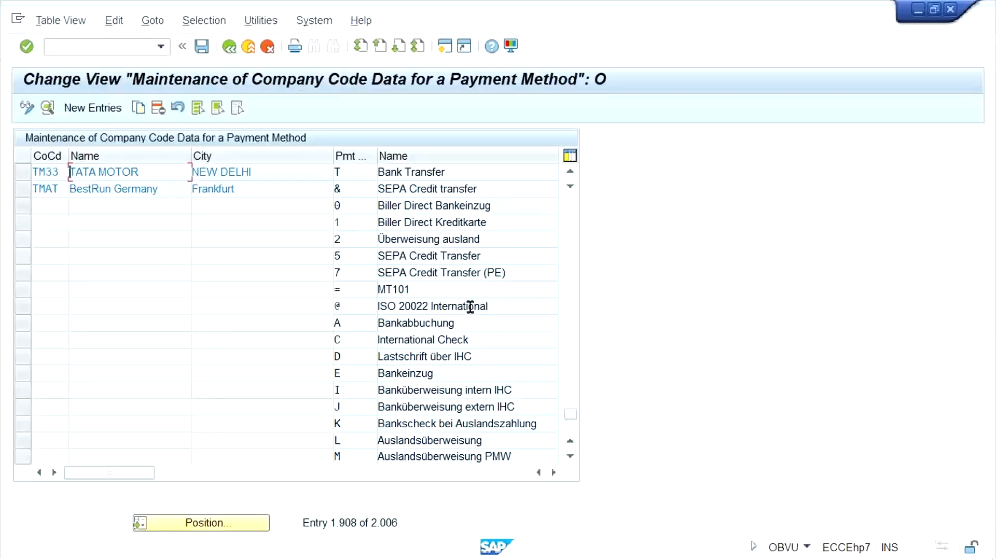
double_click(271, 170)
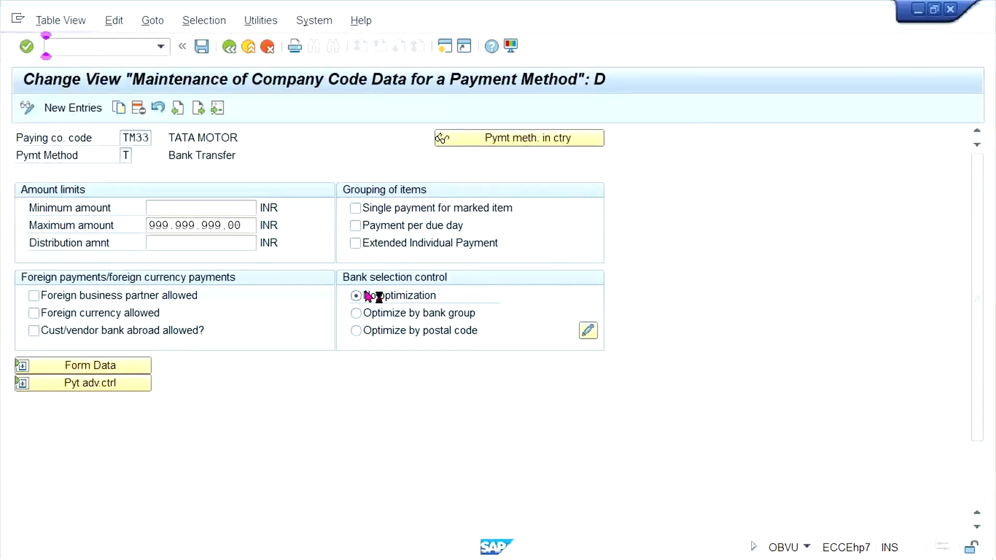
key(ctrl+s)
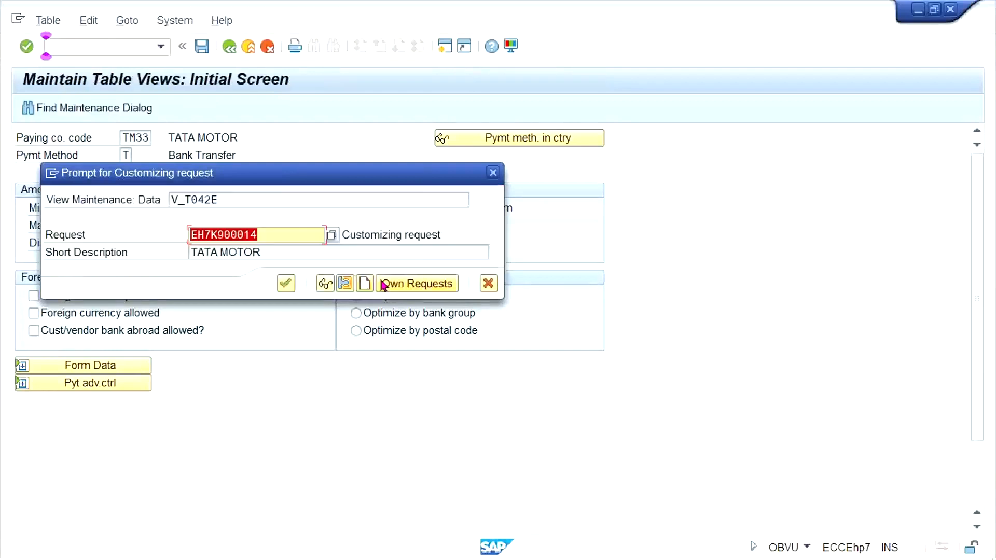
click(286, 285)
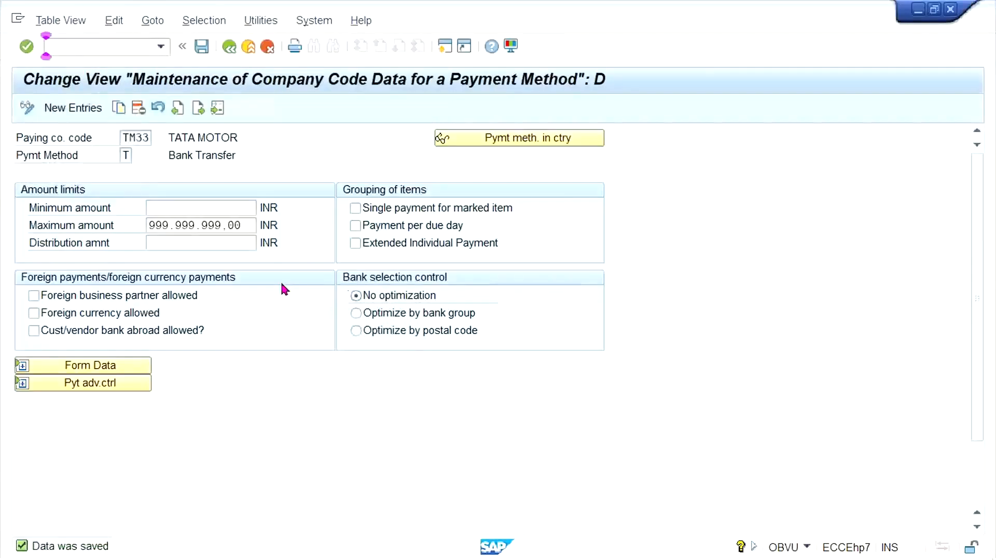
Switch to the F110 session and delete the existing payment proposal of run TM33A
key(alt+Tab)
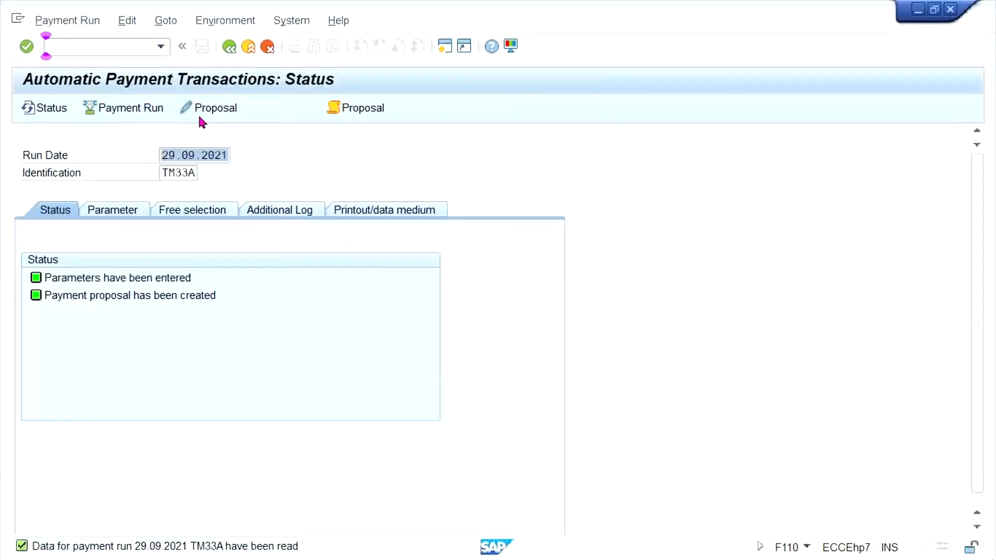
click(129, 22)
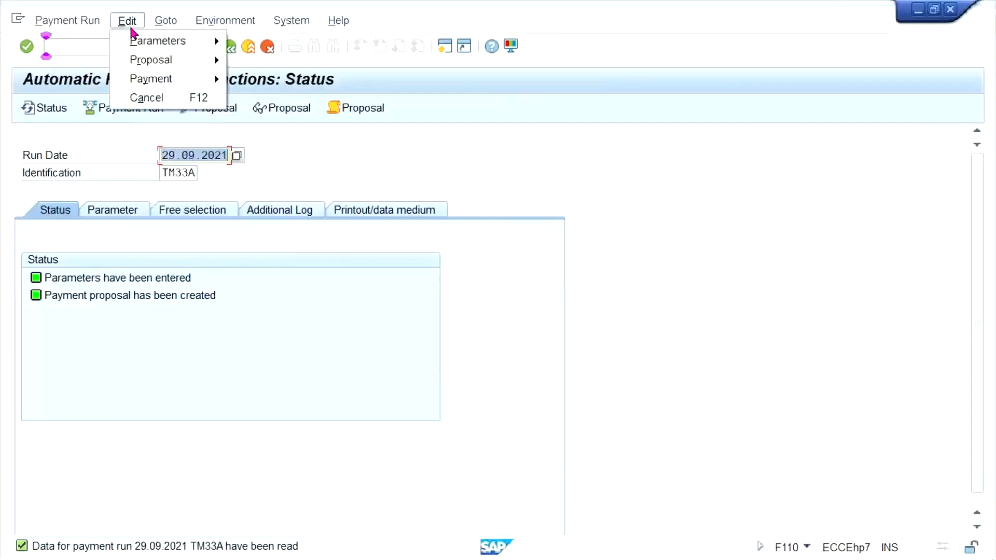
mouse_move(137, 60)
click(293, 115)
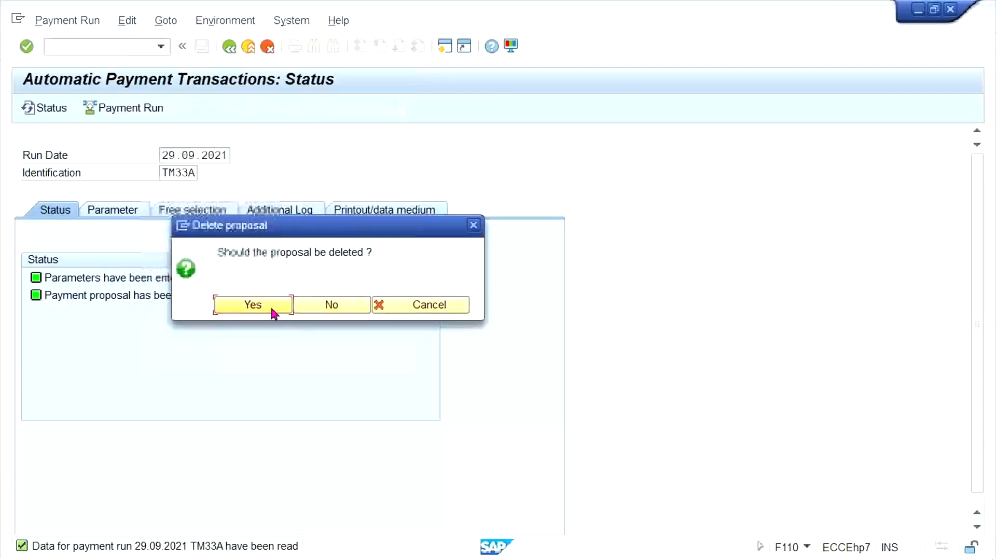
click(269, 310)
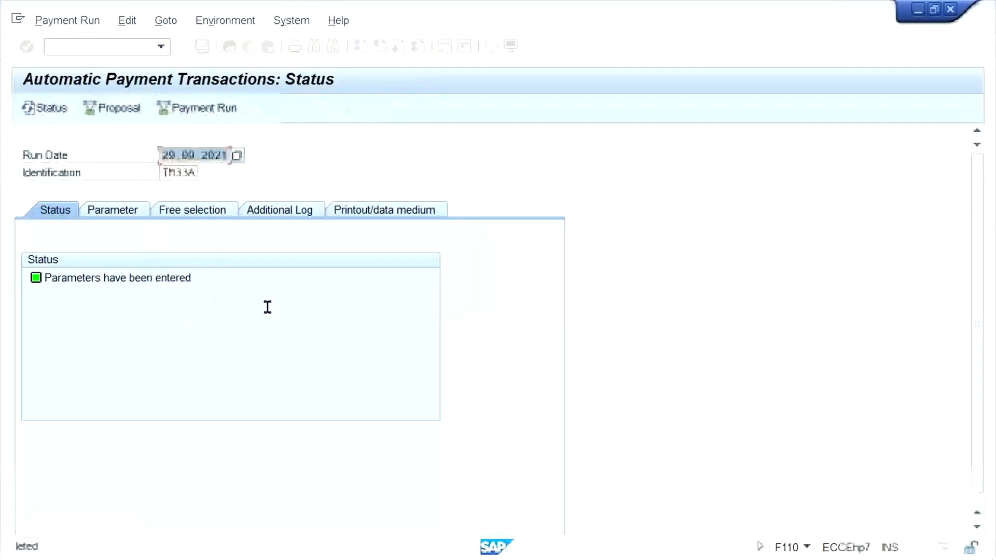
Schedule a new payment proposal for run TM33A to start immediately and refresh the run status
click(107, 111)
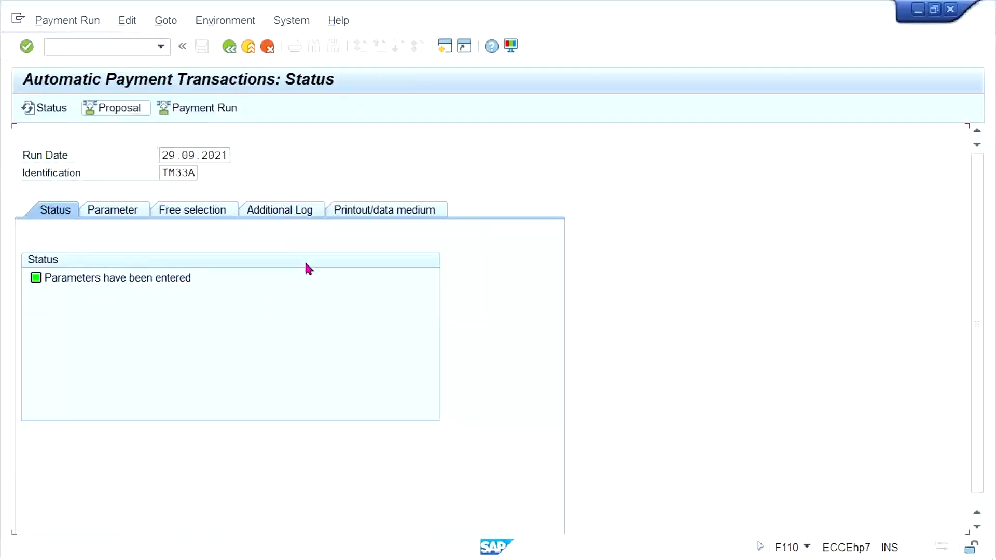
key(Return)
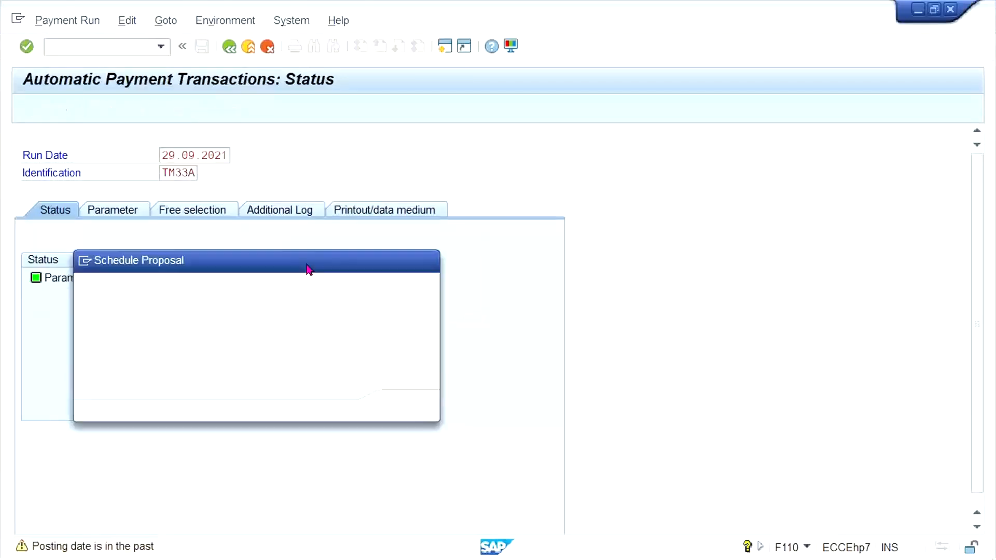
click(309, 306)
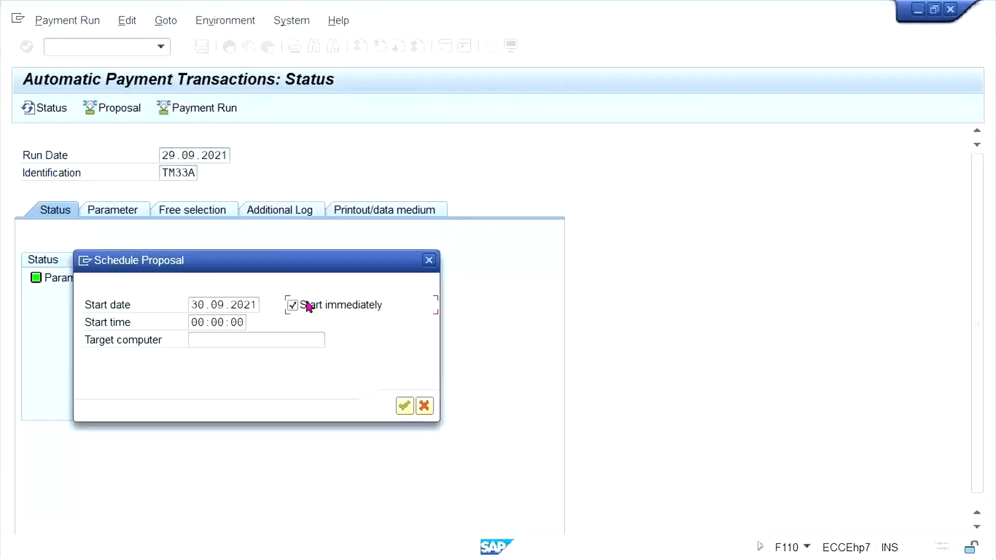
key(Return)
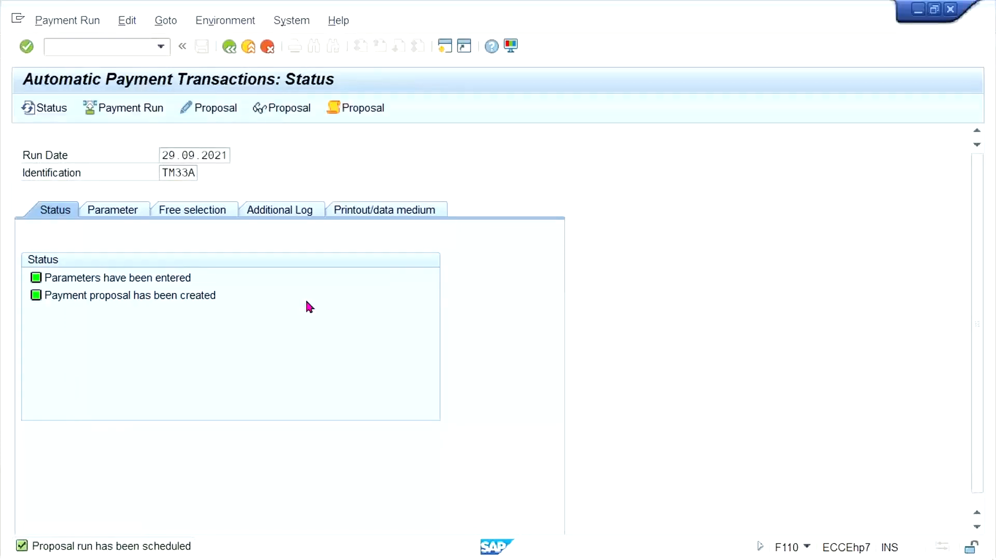
key(Return)
Display the payment proposal and examine the house bank chosen for the ALPHA LTD. and BETA LTD. payments
click(290, 109)
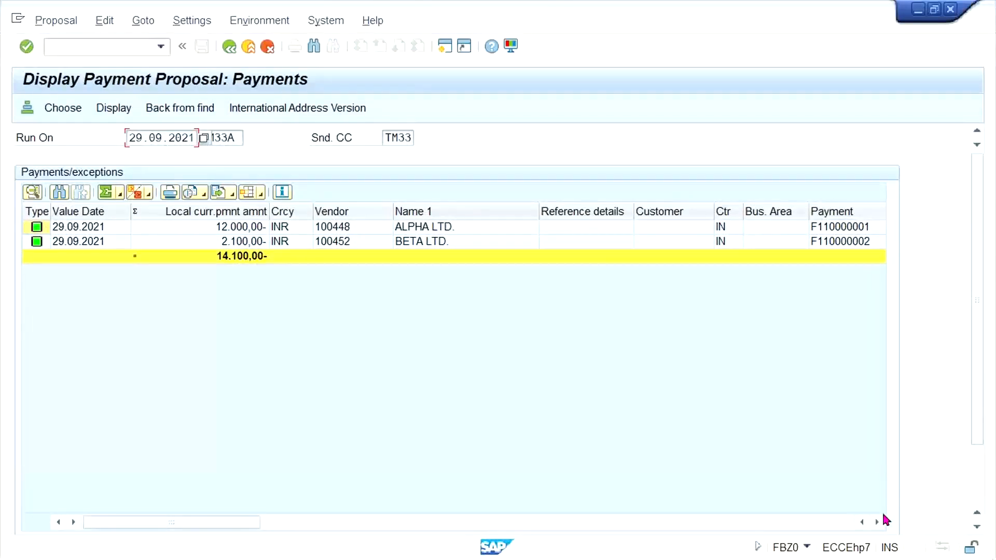
click(877, 522)
click(876, 522)
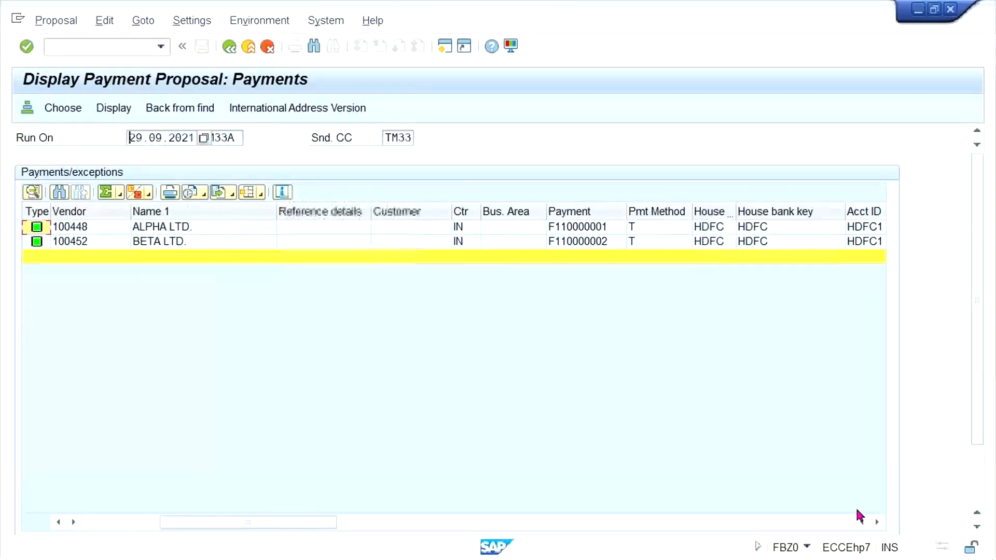
click(715, 241)
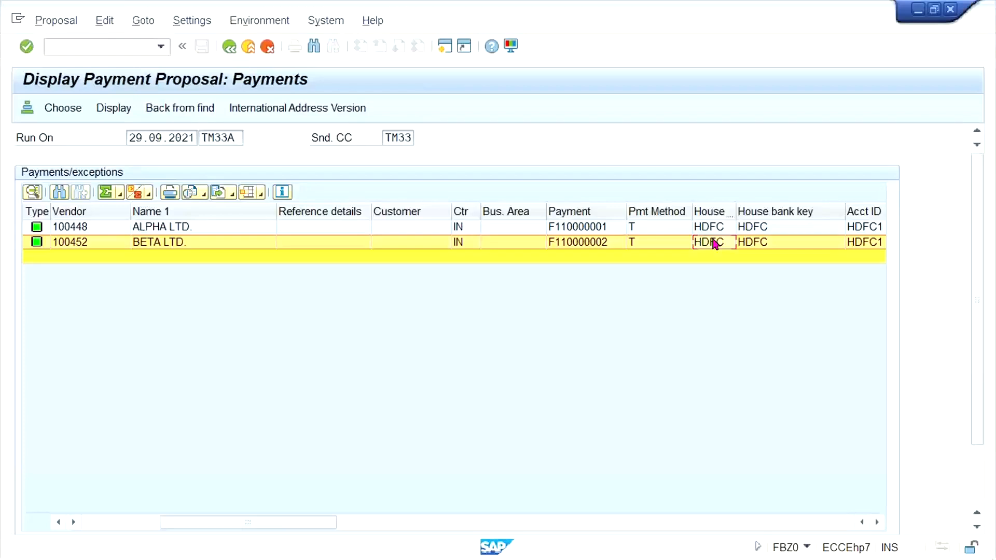
Switch to the payment method T settings of company code TM33 and set bank selection control to Optimize by postal code
mouse_move(321, 556)
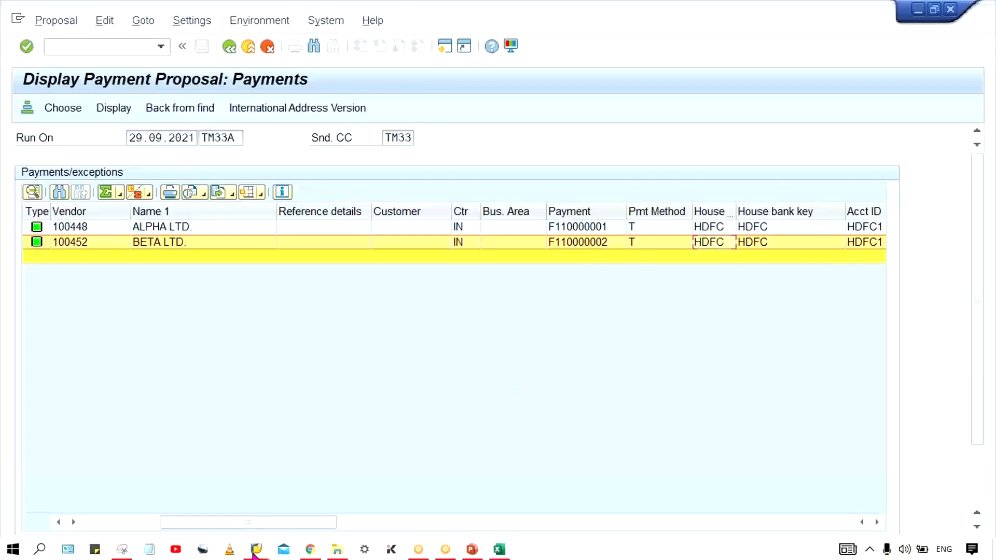
mouse_move(265, 552)
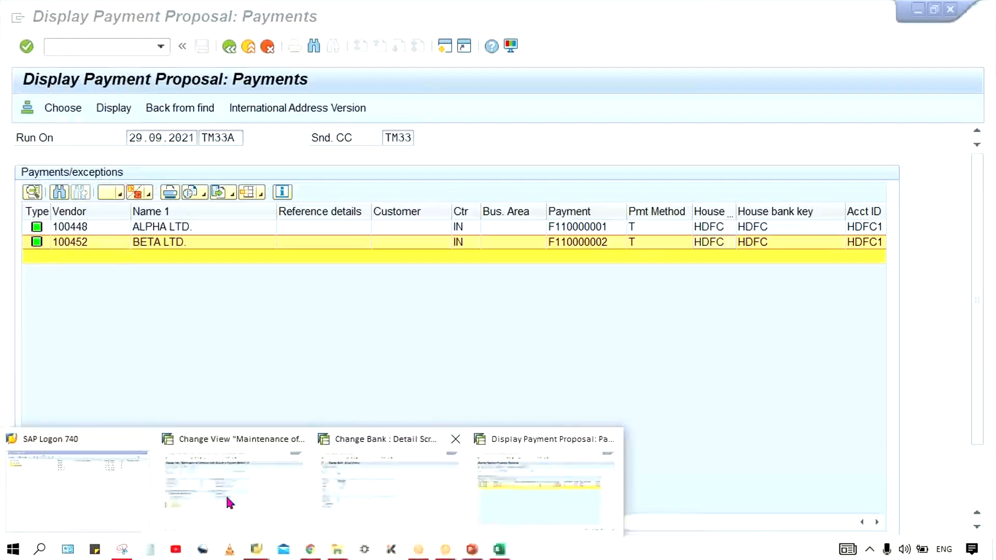
click(225, 494)
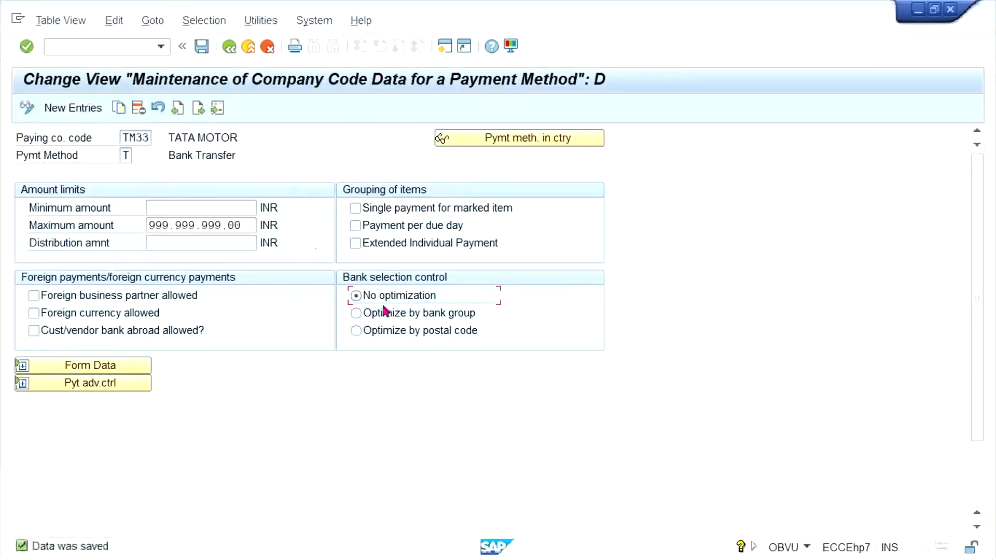
click(398, 318)
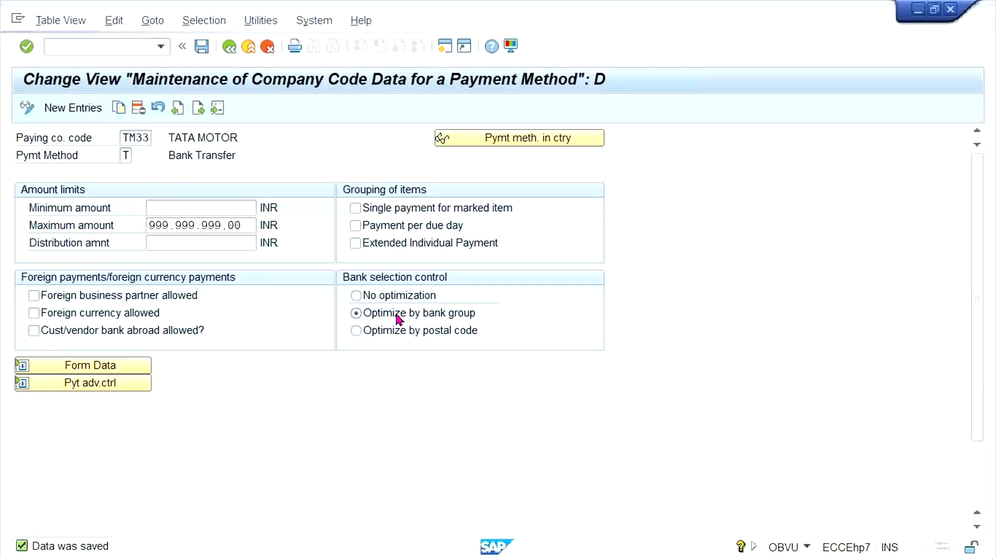
click(397, 334)
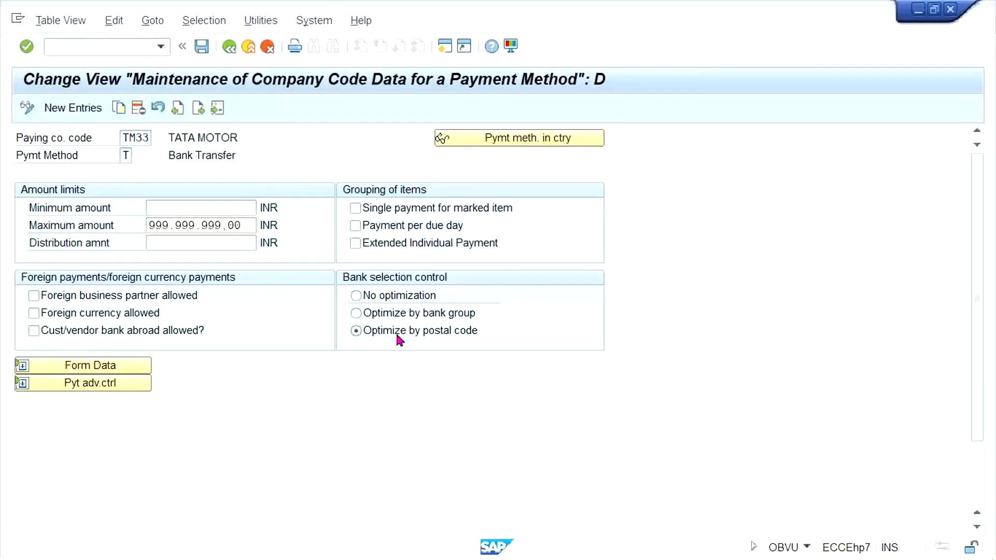
Switch to the payment proposal session and go back to the F110 status screen
mouse_move(357, 550)
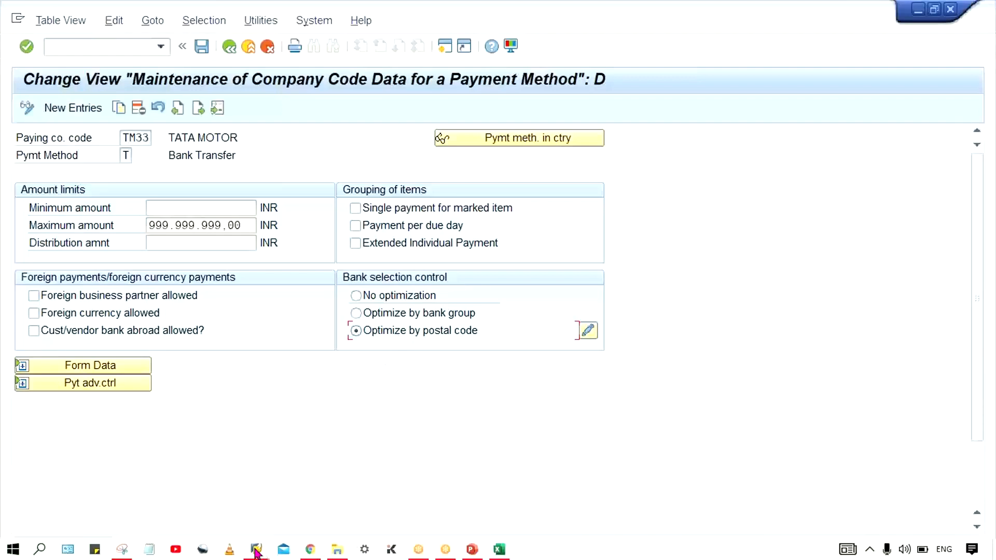
mouse_move(256, 553)
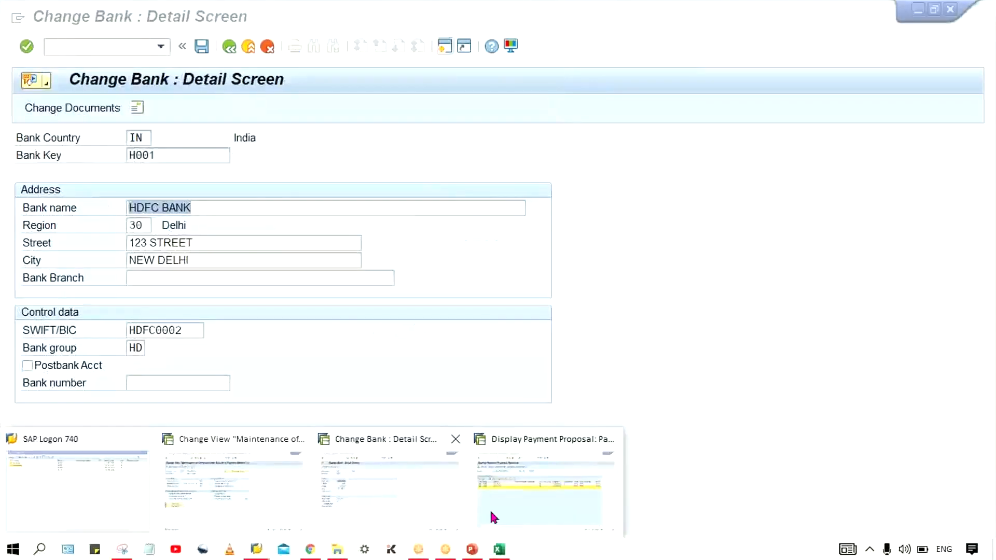
click(491, 514)
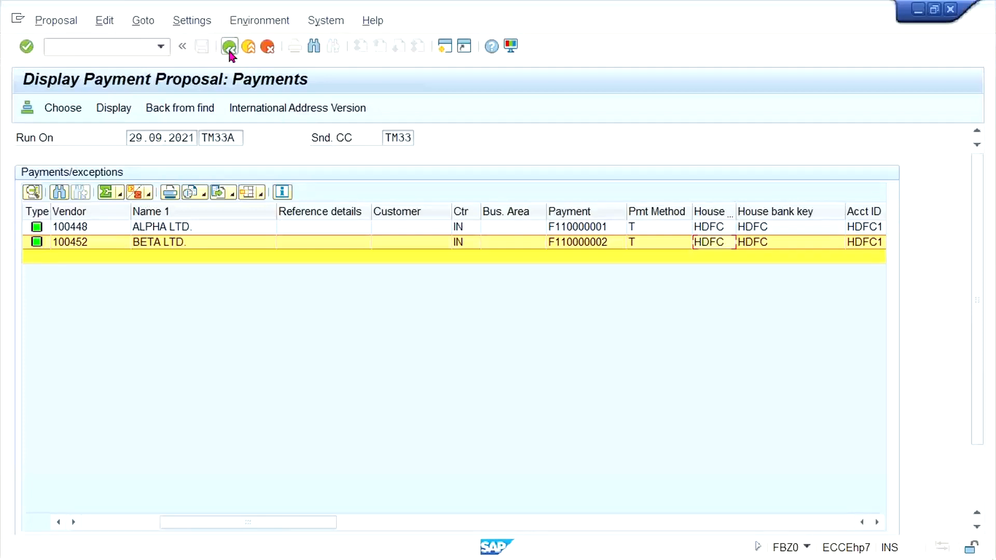
click(229, 47)
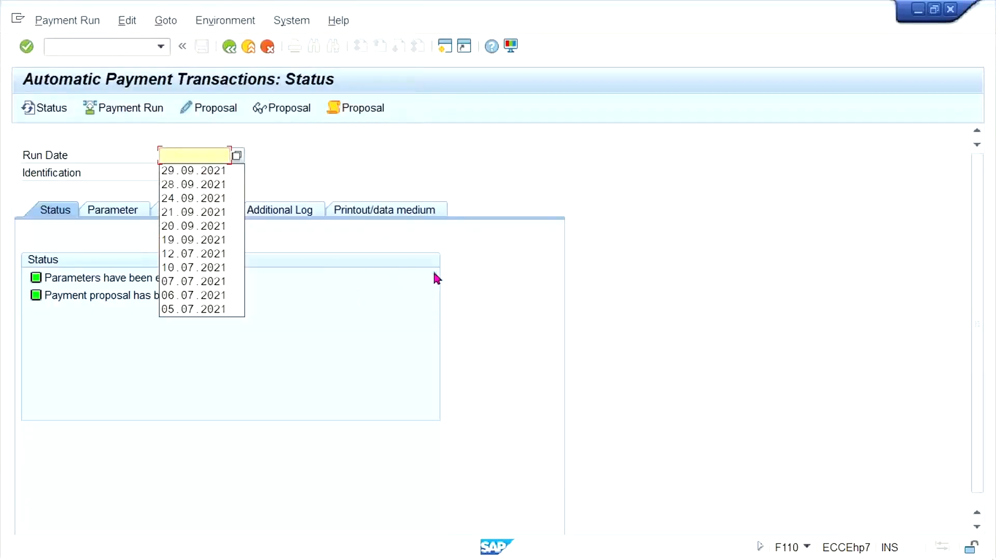
Set the run date to 29.09.2021 for identification TM33A and delete its existing payment proposal
click(434, 272)
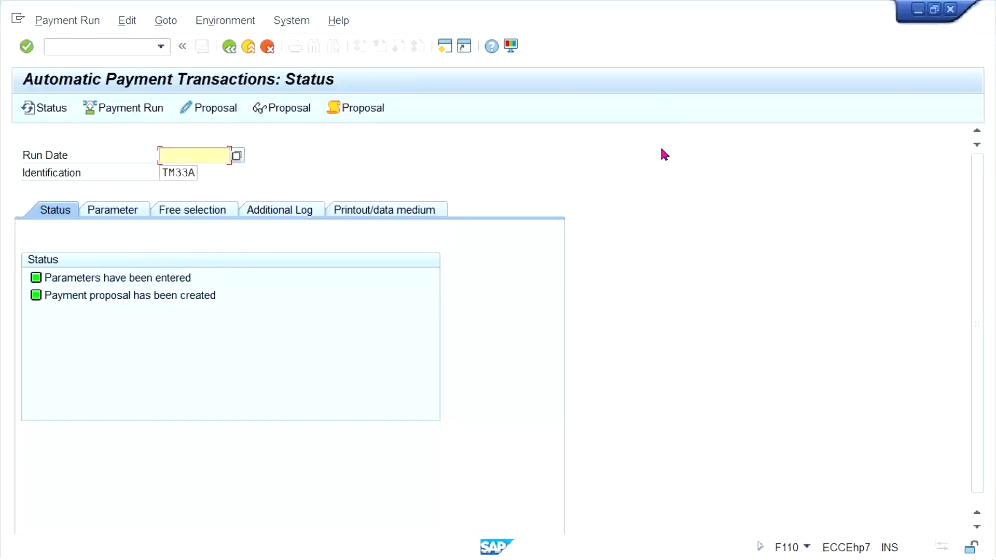
click(187, 155)
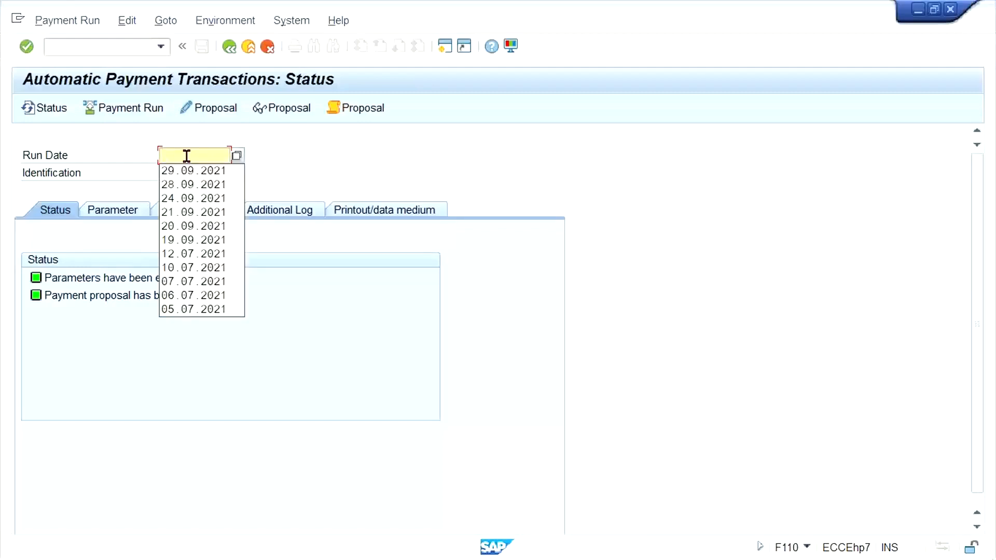
key(Down)
key(Return)
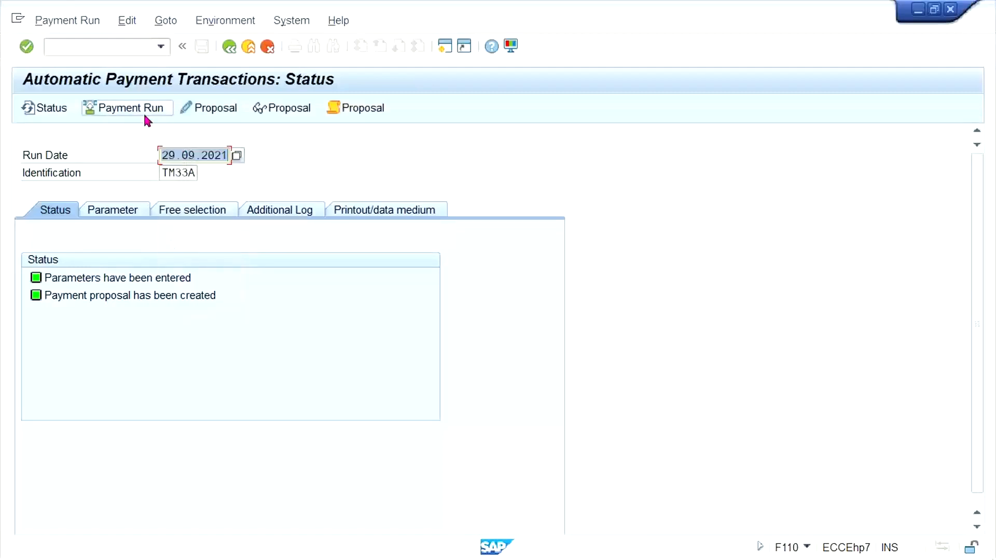
click(132, 20)
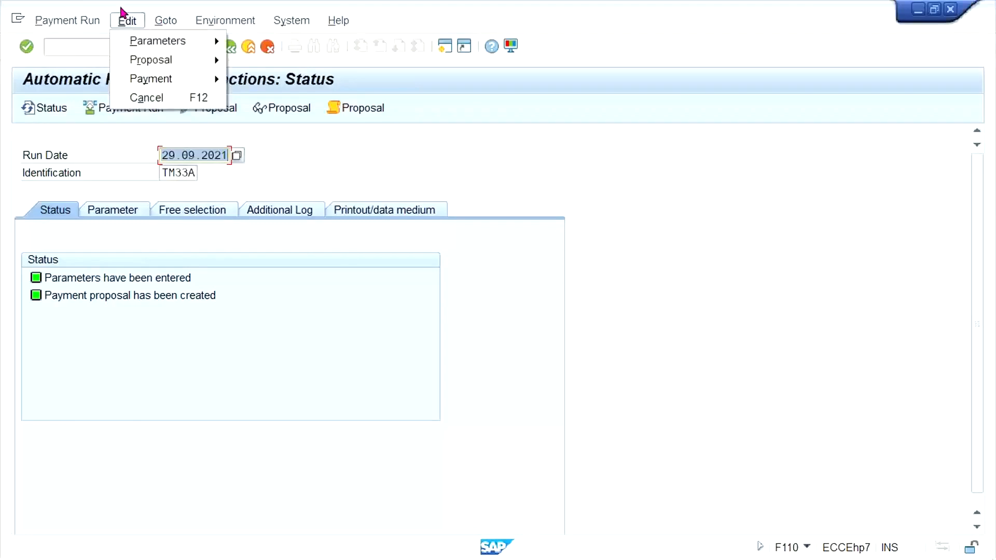
mouse_move(150, 64)
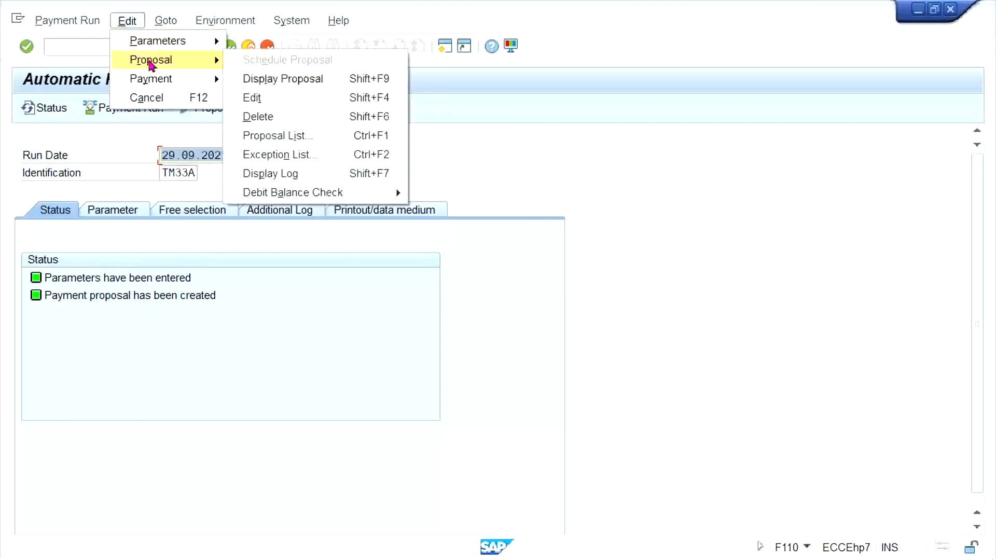
click(281, 120)
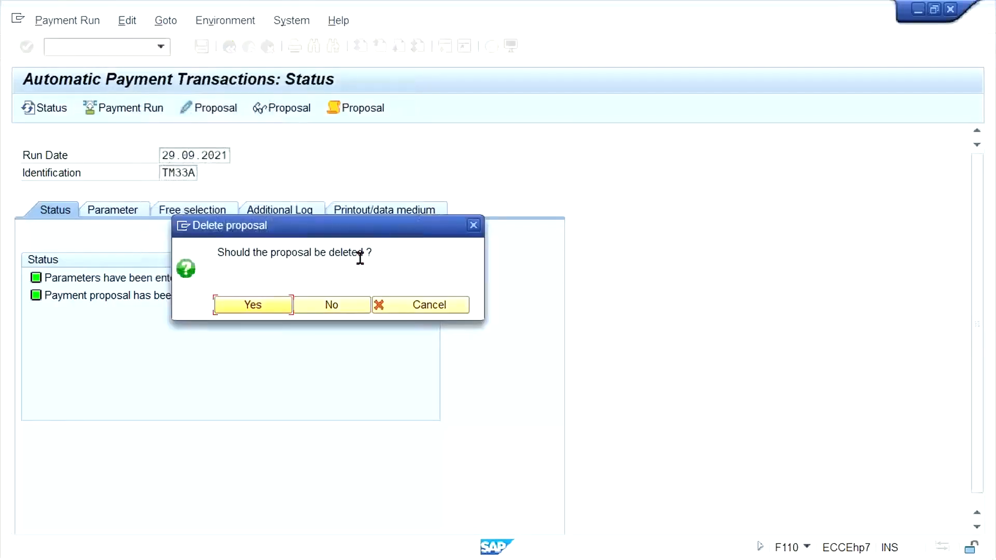
click(265, 309)
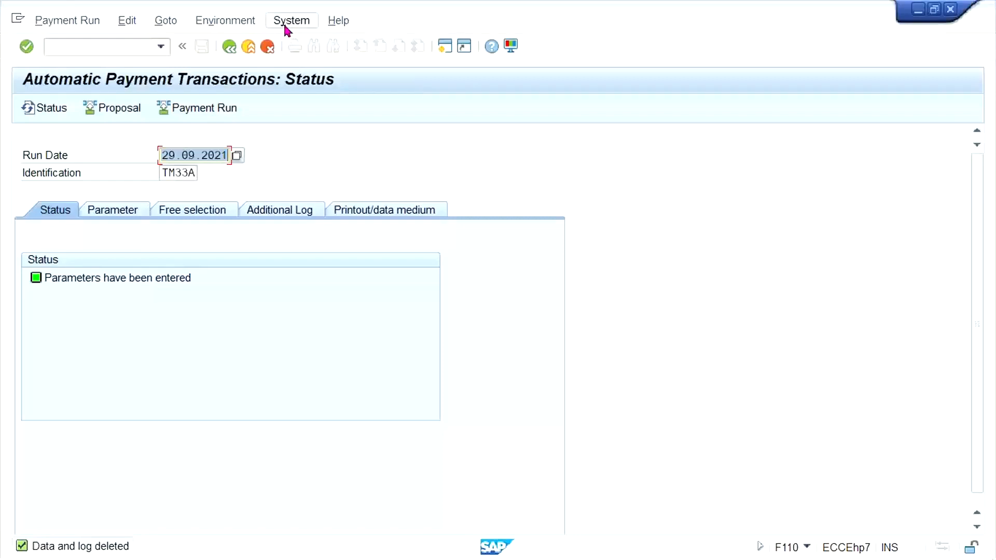
Schedule a payment proposal for run TM33A to start immediately, accepting the past posting date, and refresh the status
click(312, 119)
click(124, 109)
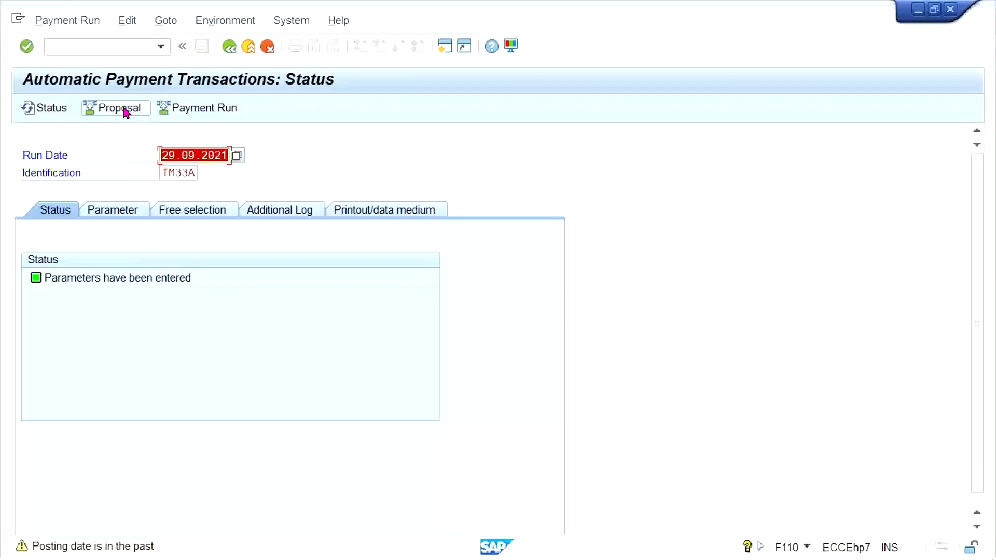
click(125, 110)
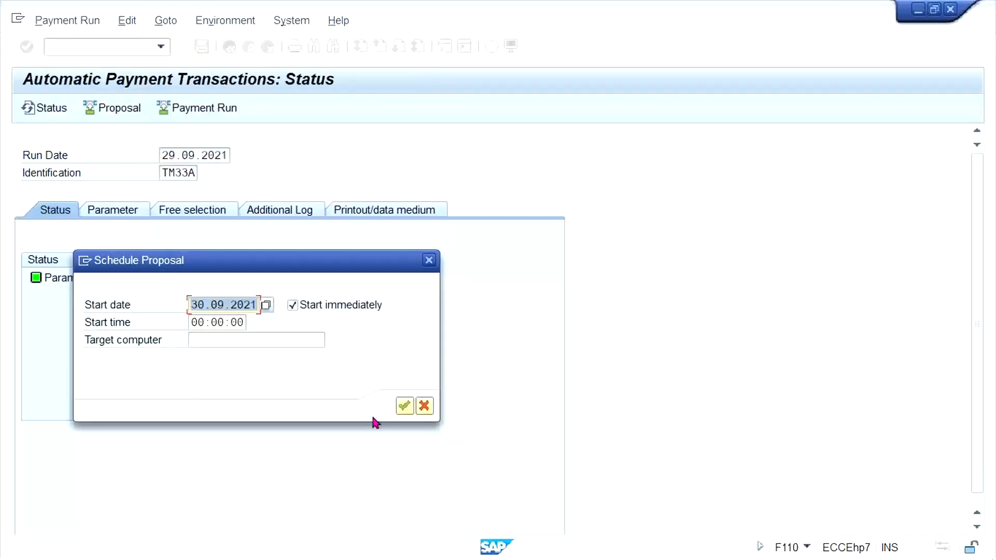
click(404, 406)
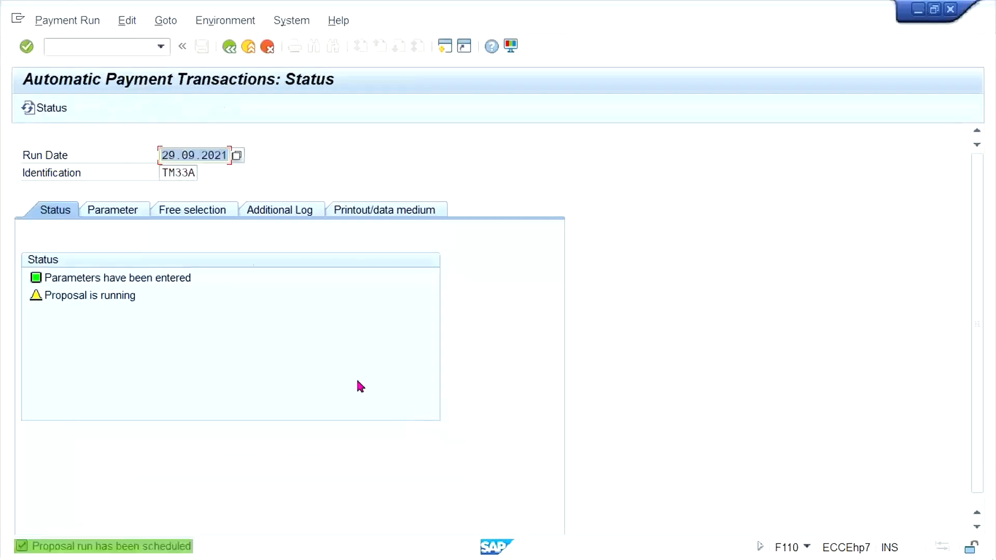
key(Return)
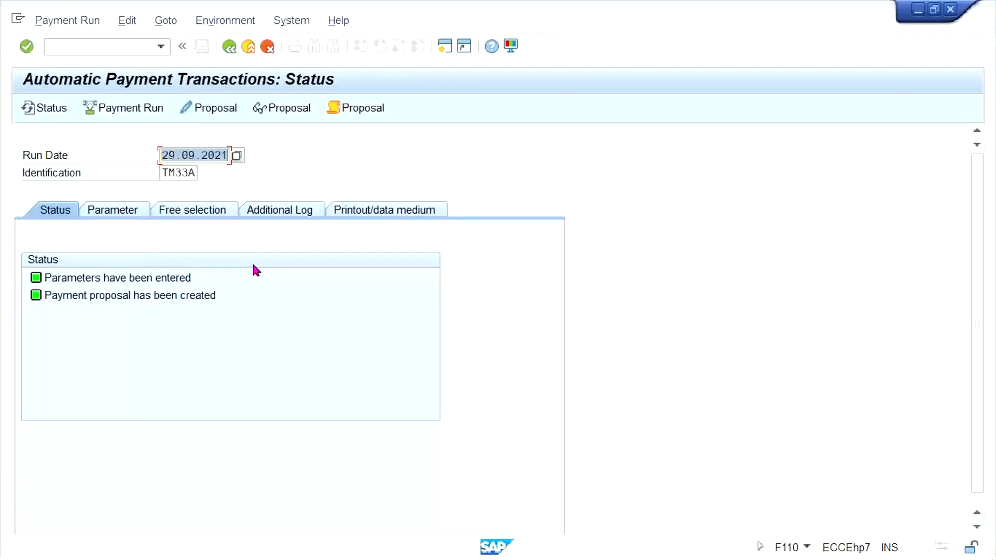
Display the new payment proposal and check the house bank columns for ALPHA LTD. and BETA LTD
click(278, 113)
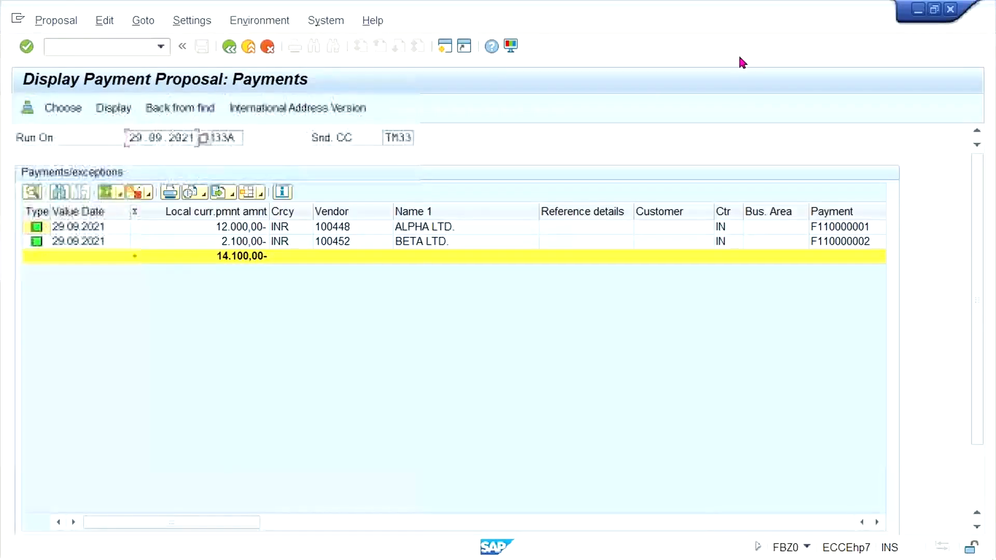
click(876, 524)
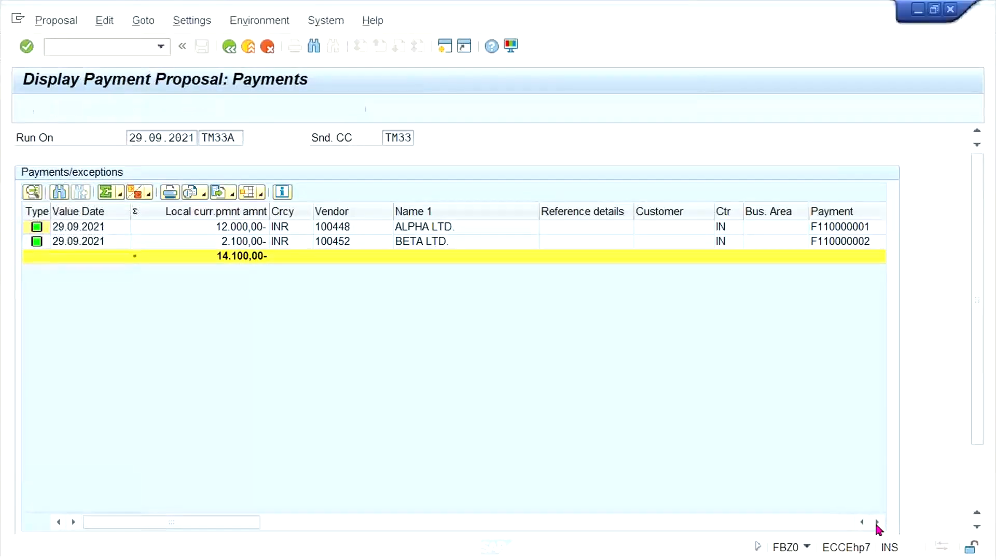
click(876, 523)
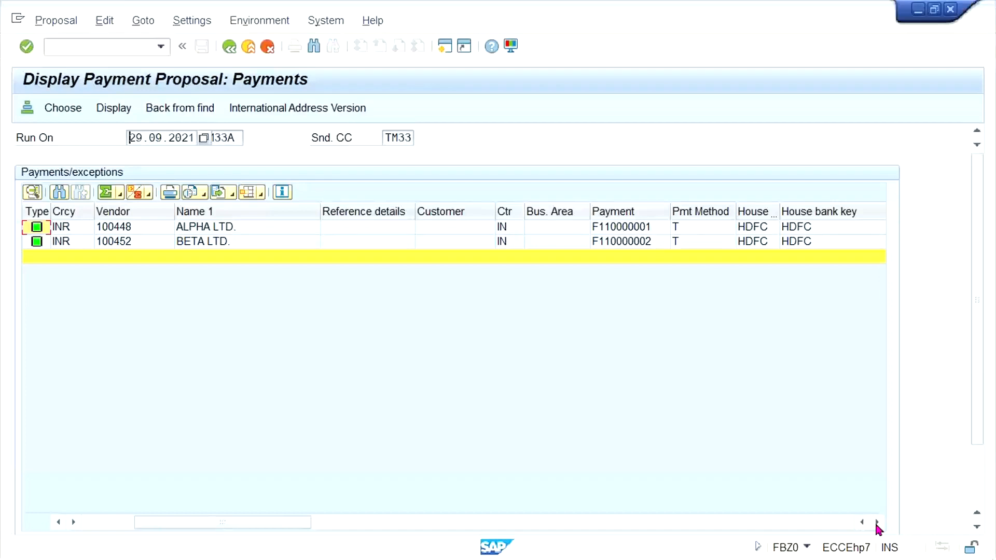
Switch to the Excel workbook and change the bank assignments to HDFC for DELHI in I2 and ICICI for MUMBAI in I3
mouse_move(387, 548)
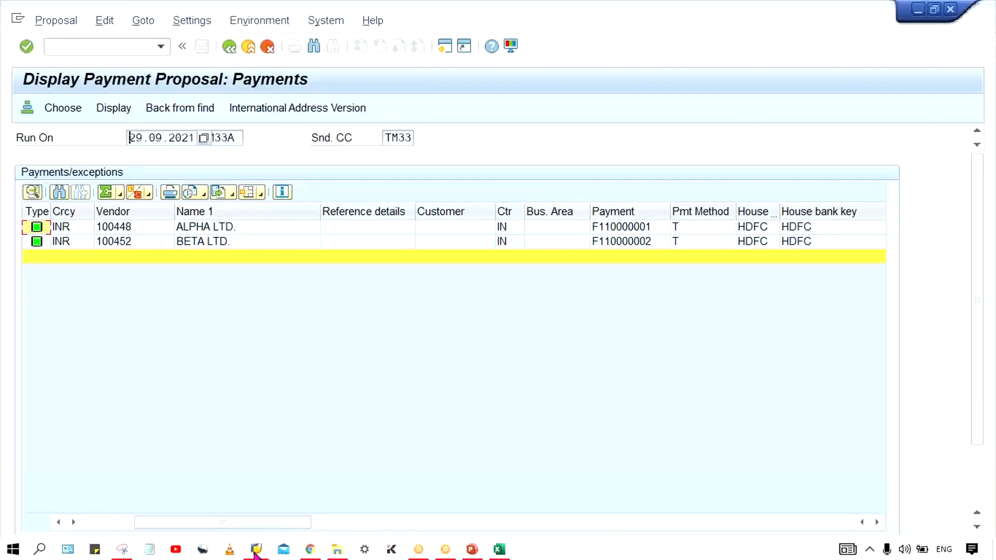
mouse_move(270, 551)
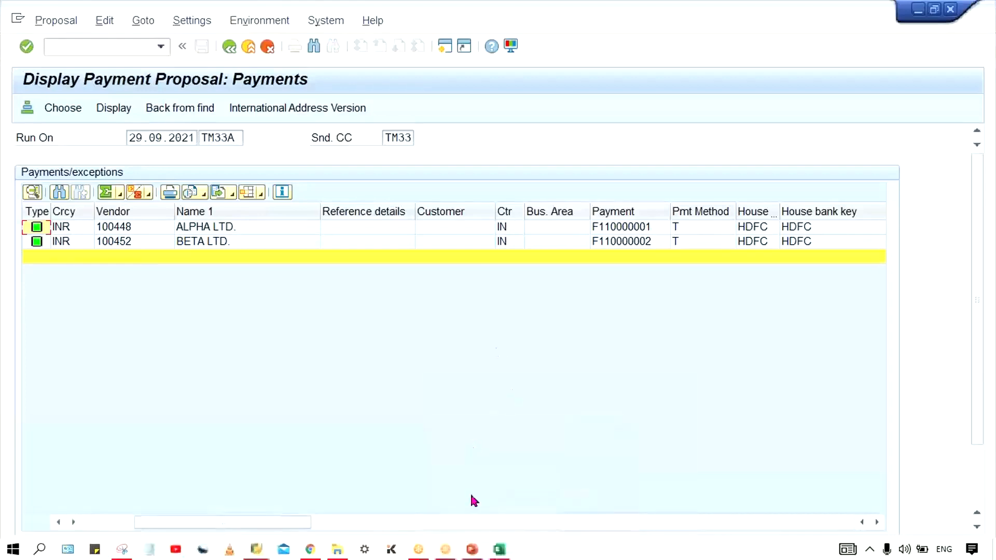
click(500, 551)
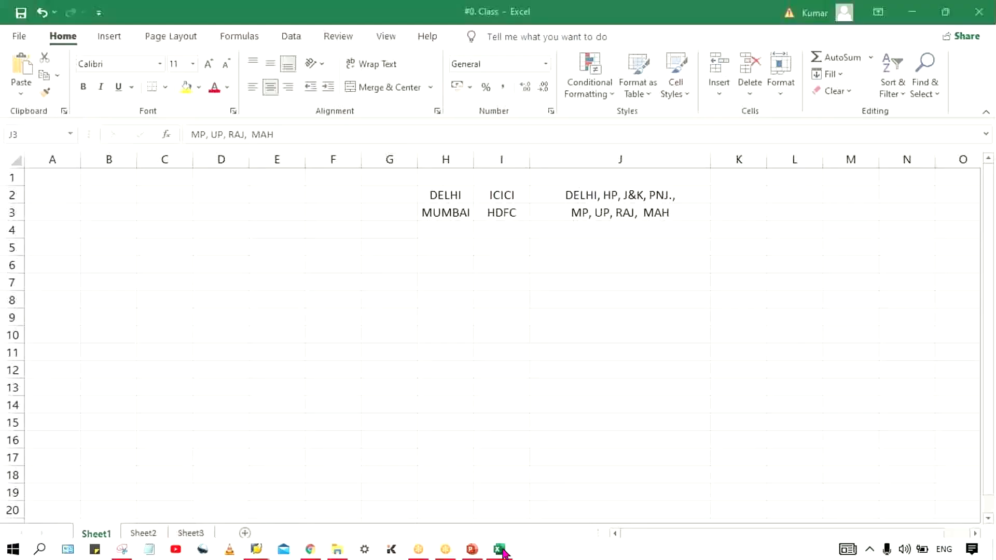
click(604, 251)
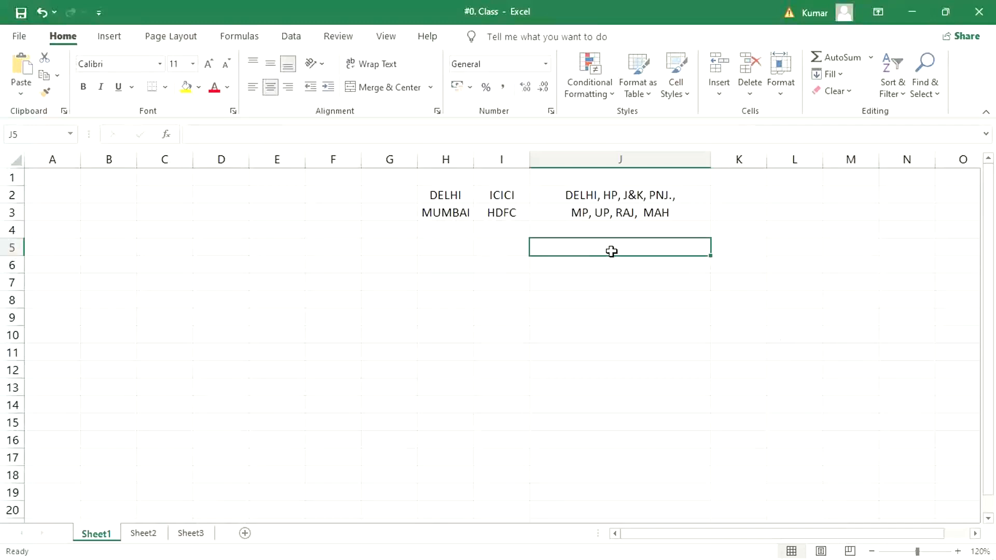
click(594, 198)
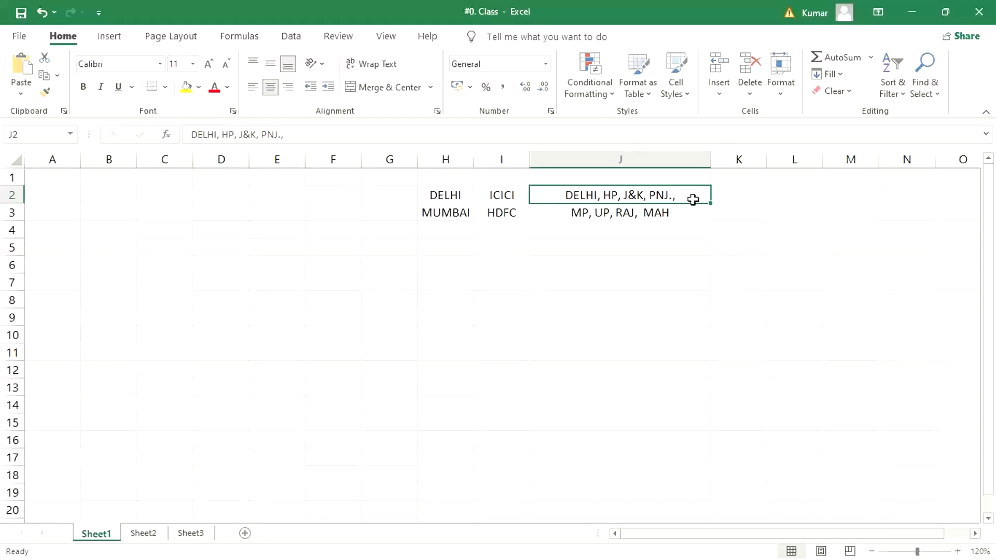
click(495, 197)
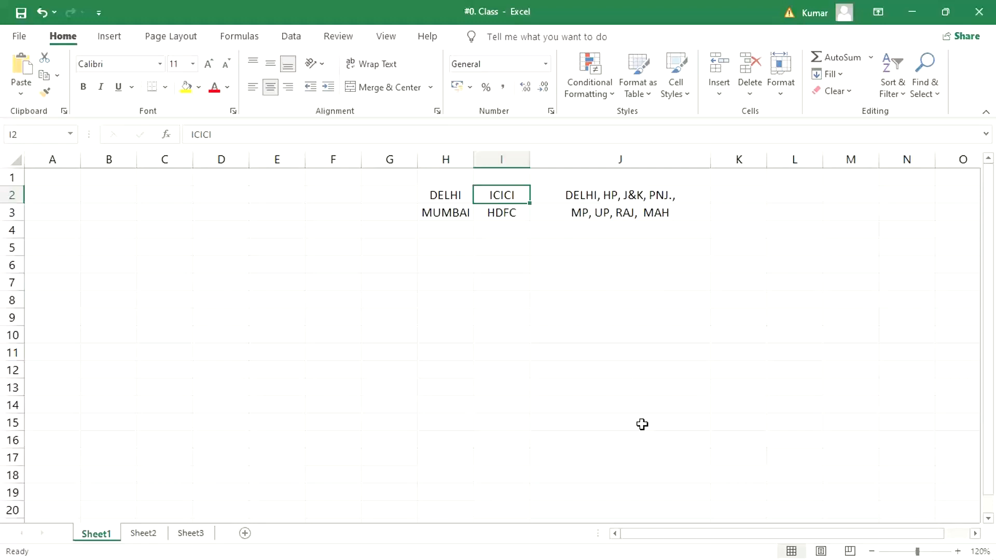
text(HDFC)
key(Return)
text(ICICI)
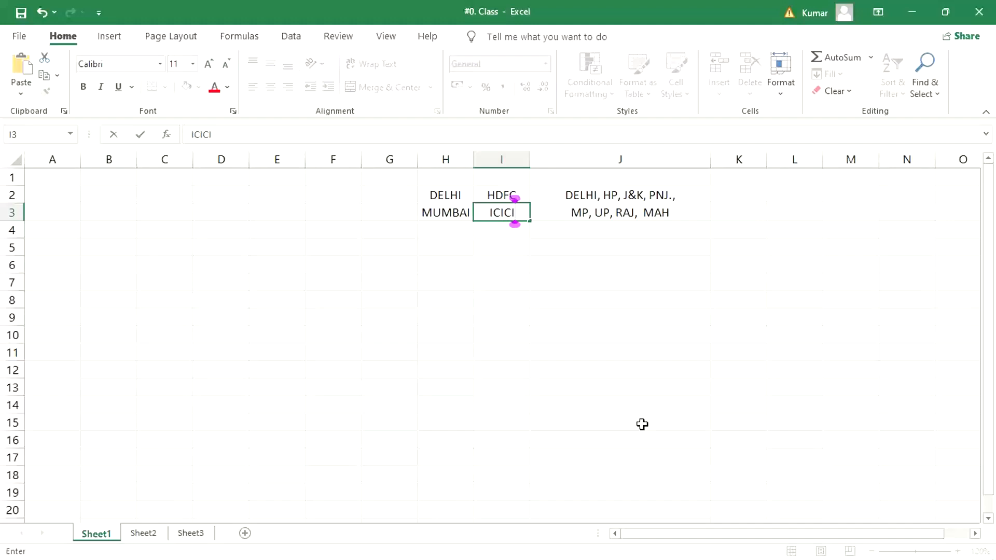
key(Return)
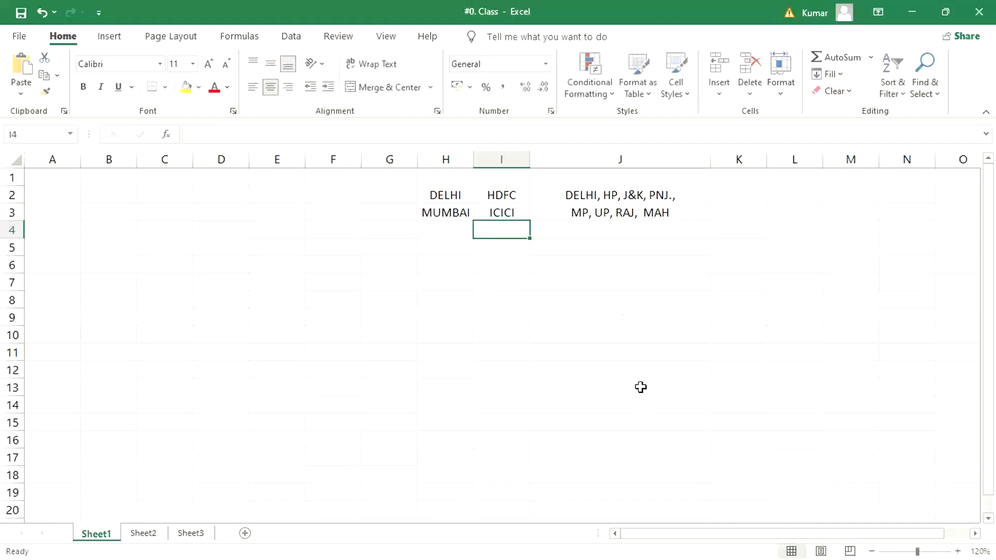
Consult the PIN code list in Chrome and enter the DELHI row's postal code range in Excel, 110000 in K2 and 199999 in L2
click(571, 195)
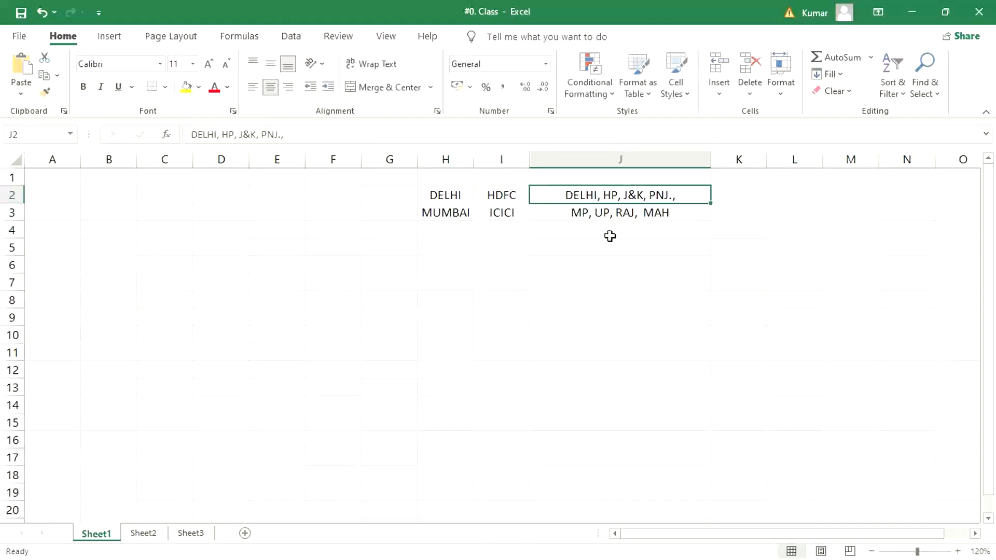
click(738, 197)
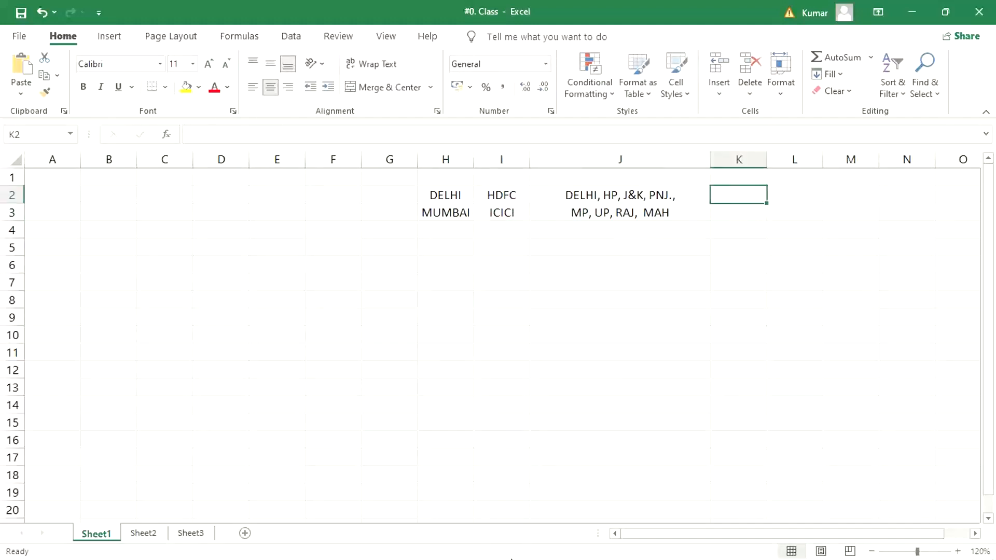
mouse_move(366, 558)
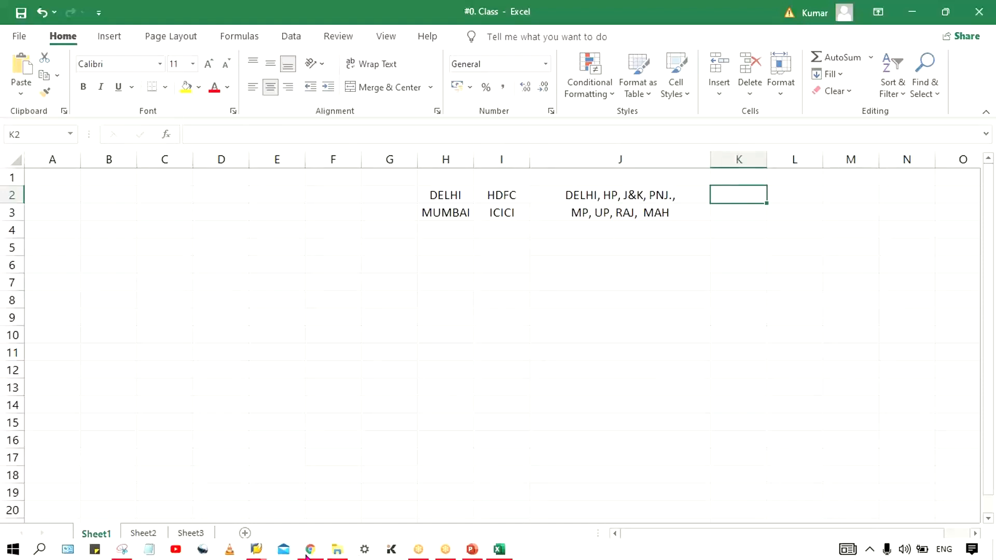
click(307, 553)
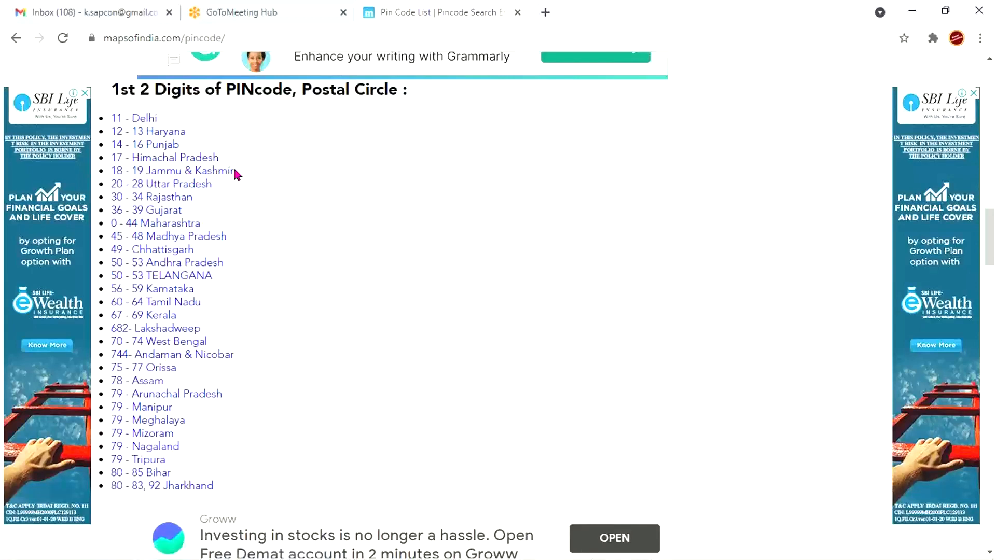
key(alt+Tab)
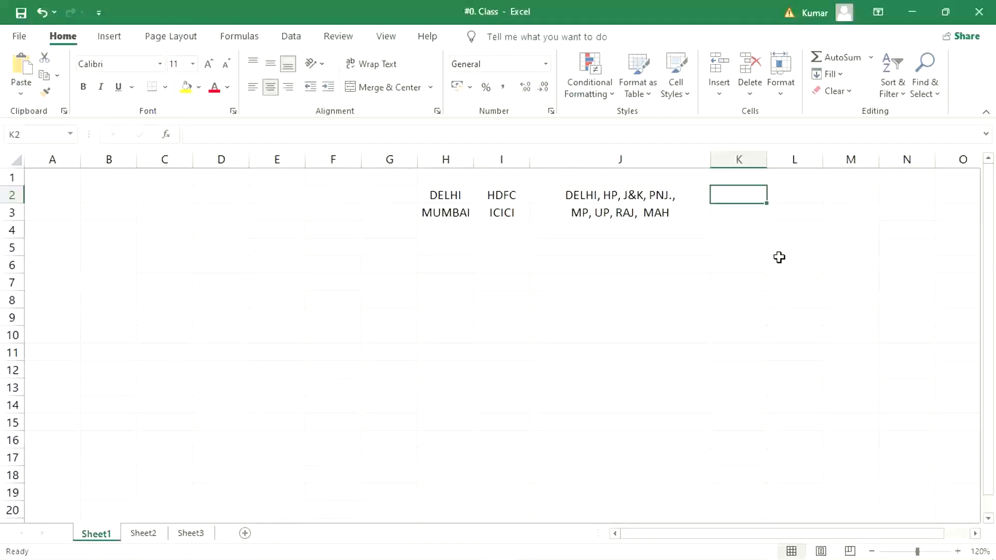
text(11000)
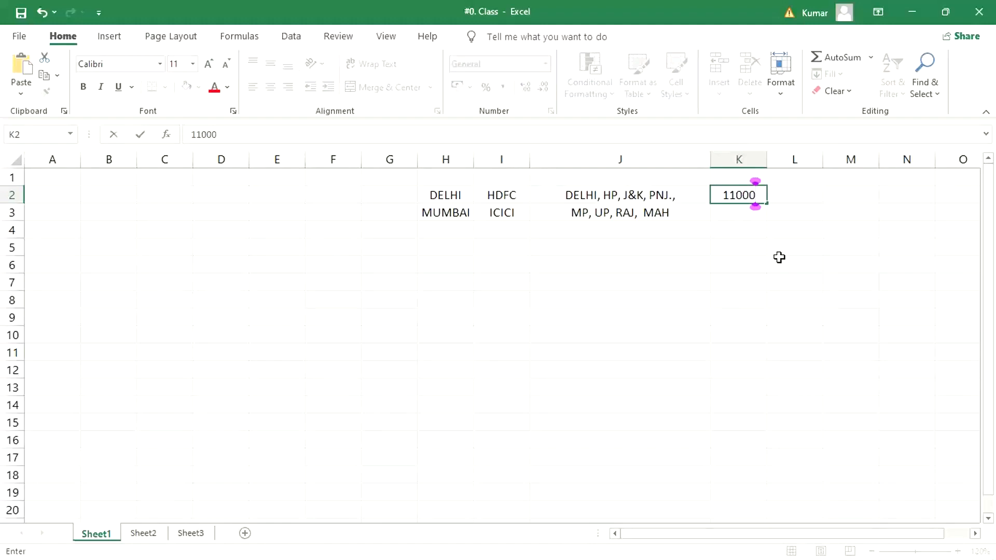
text(0)
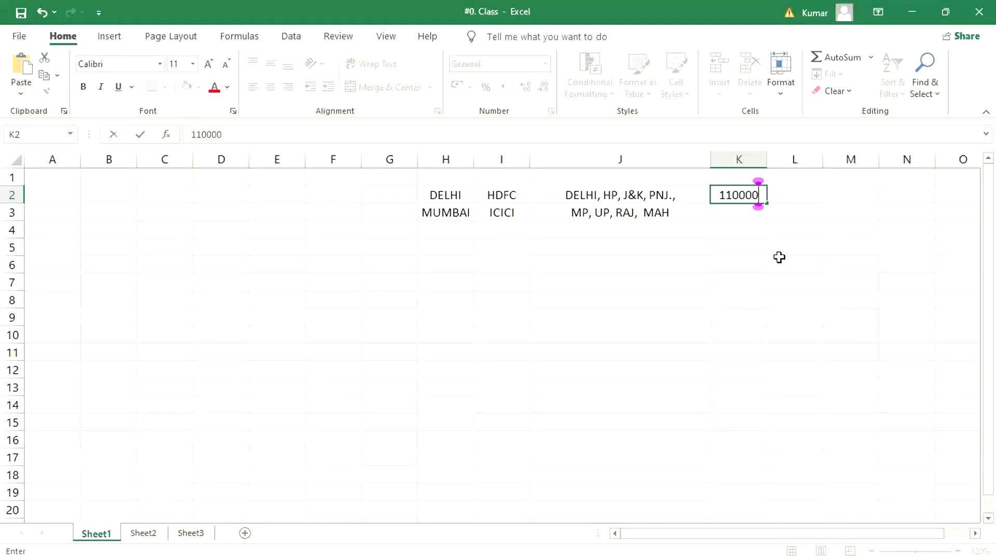
key(Tab)
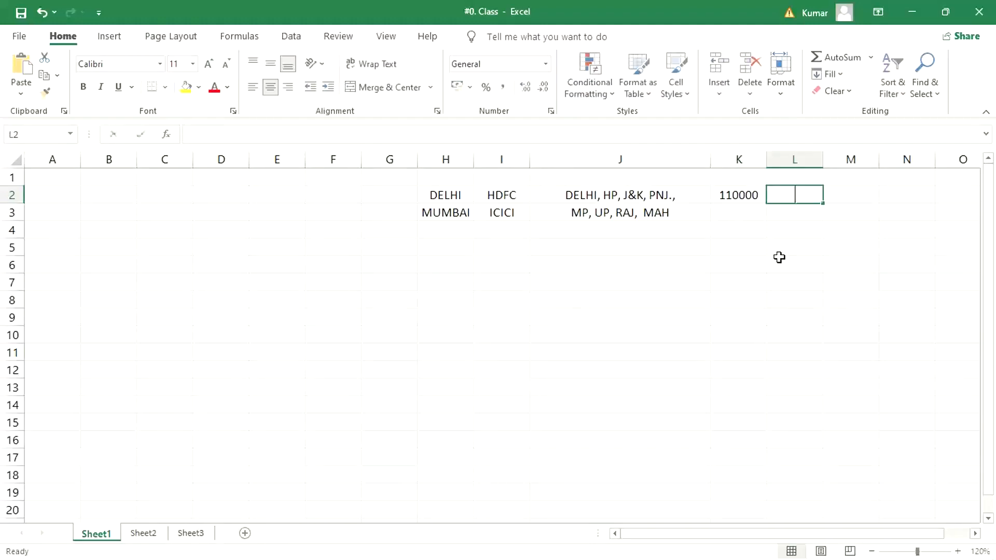
text(199999)
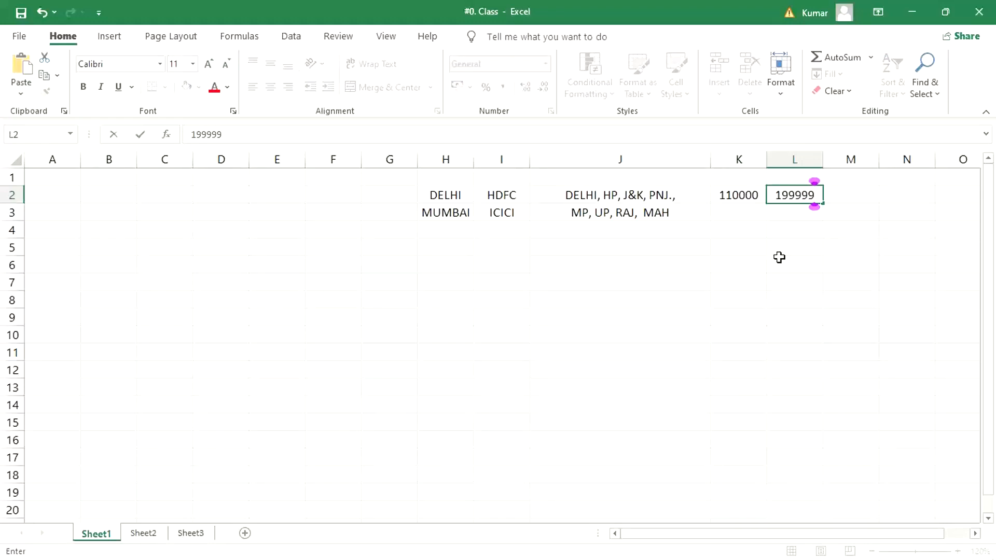
key(Return)
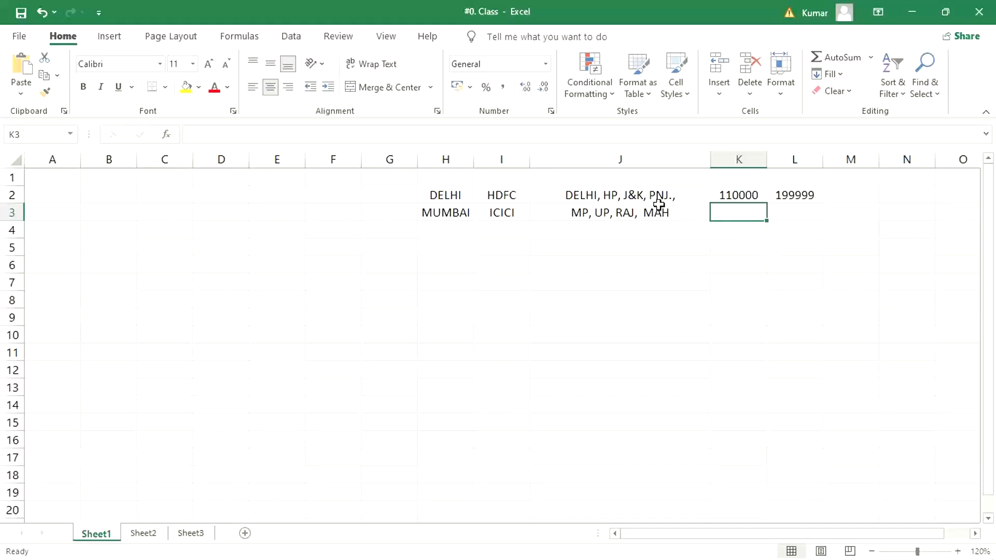
Review the DELHI row's postal code limits in K2 and L2 against its assigned bank in I2
click(730, 196)
click(792, 193)
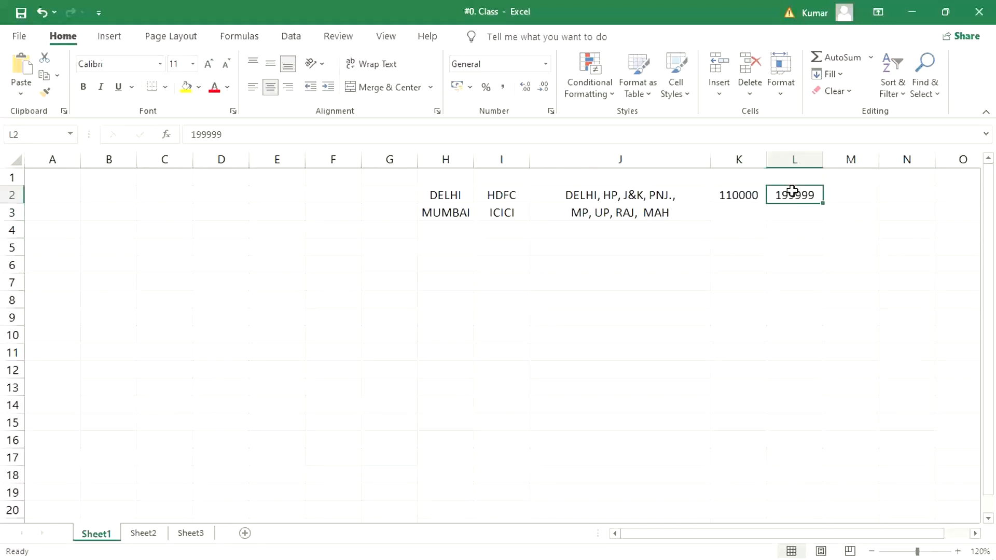
click(760, 195)
click(797, 195)
click(751, 195)
click(797, 197)
click(750, 195)
click(507, 195)
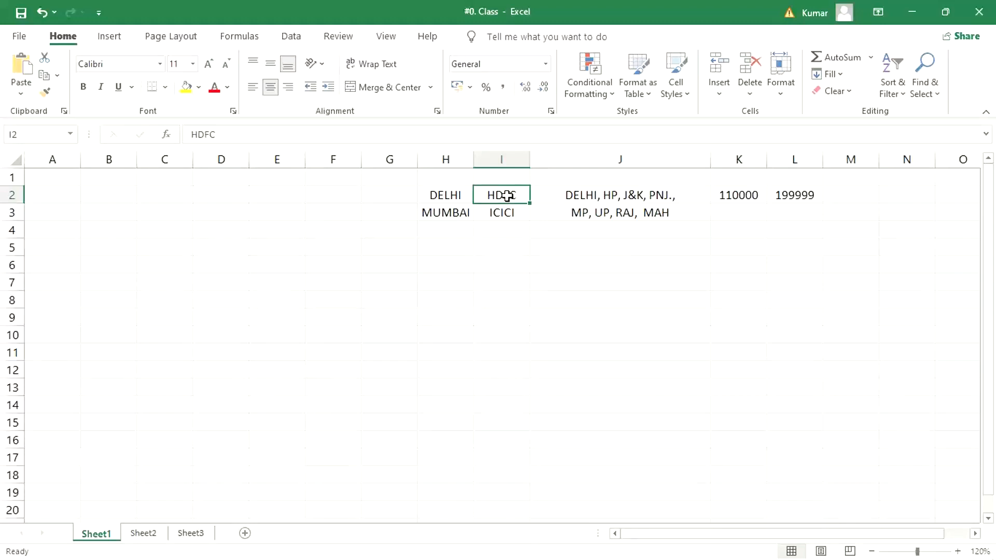
Consult the PIN code list in Chrome and enter the MUMBAI row's postal code range in Excel, 200000 in K3 and 489999 in L3
key(alt+Tab)
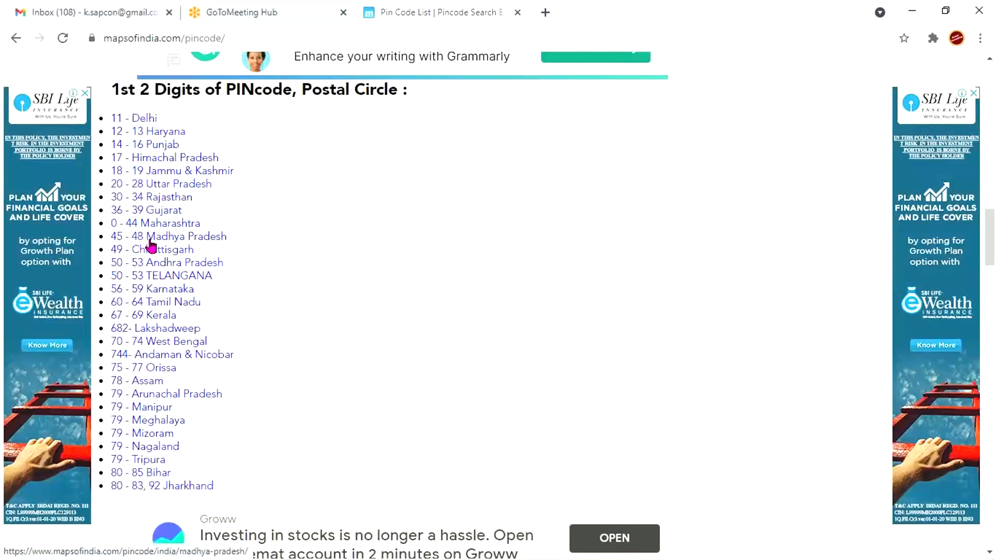
key(alt+Tab)
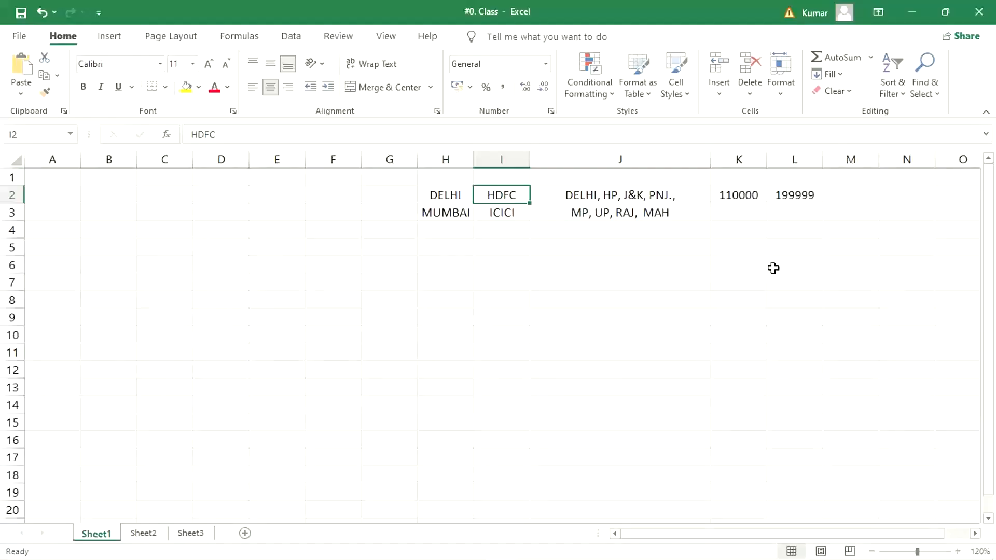
click(726, 212)
text(2)
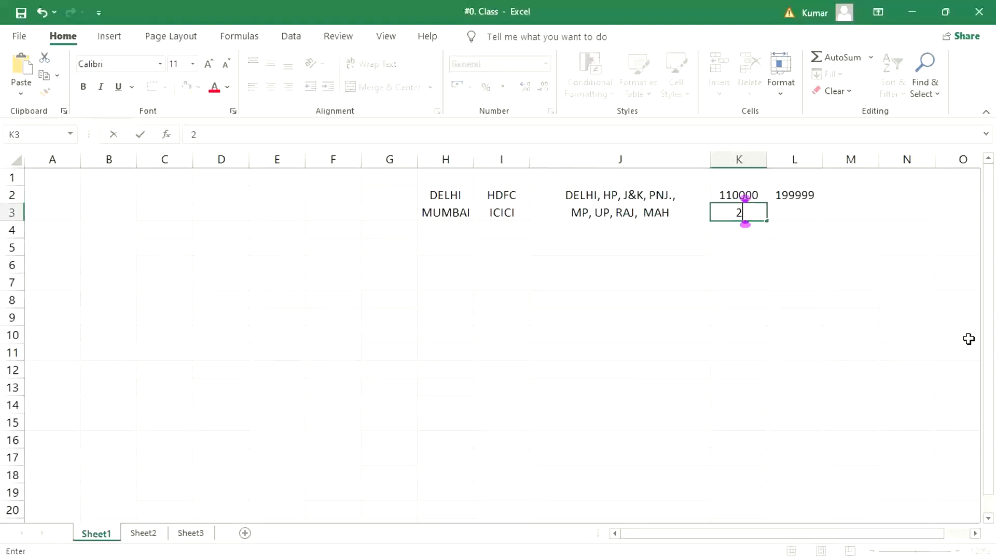
text(00000)
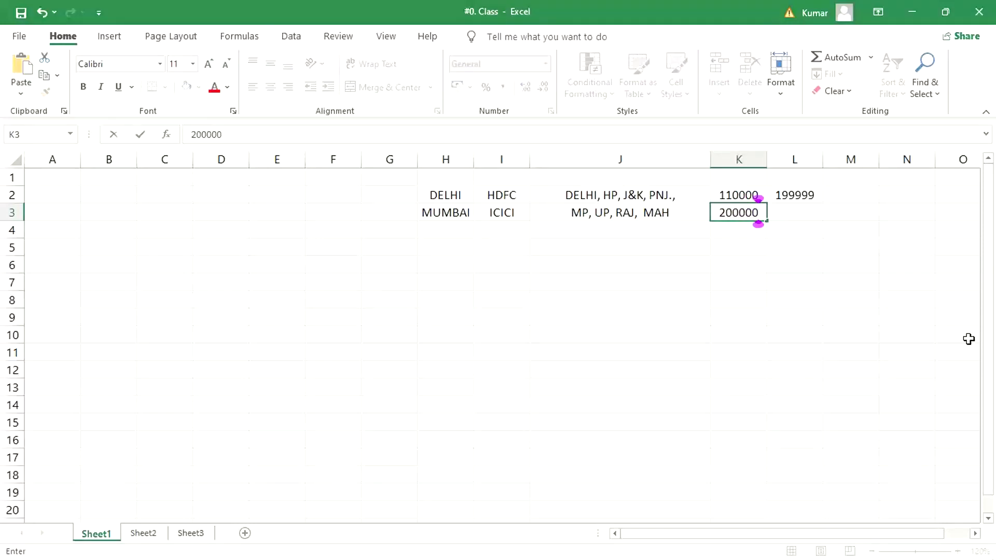
key(Tab)
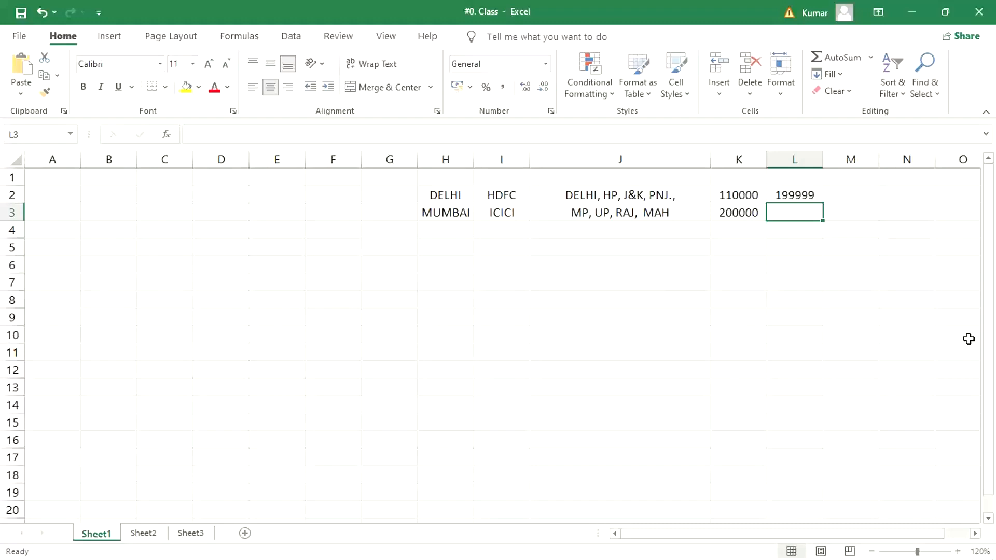
text(489999)
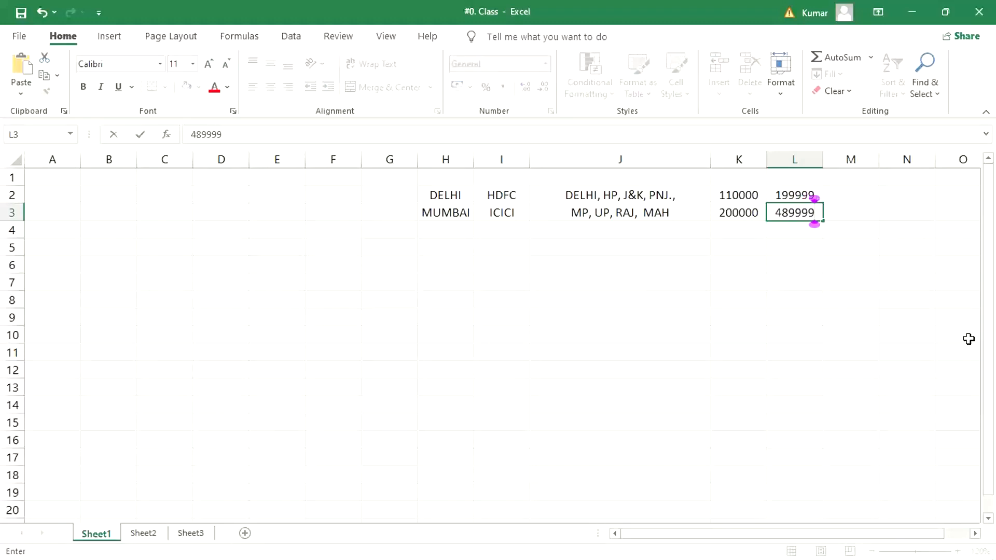
key(Return)
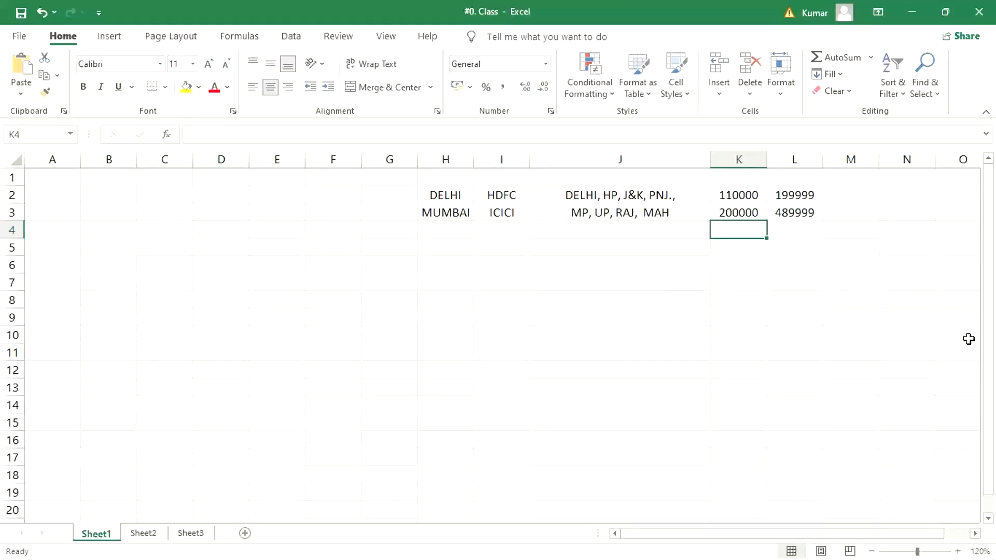
Enter the assigned banks beside the postal code ranges, ICICI in M3 for MUMBAI and HDFC in M2 for DELHI
click(753, 217)
drag(754, 217, 782, 211)
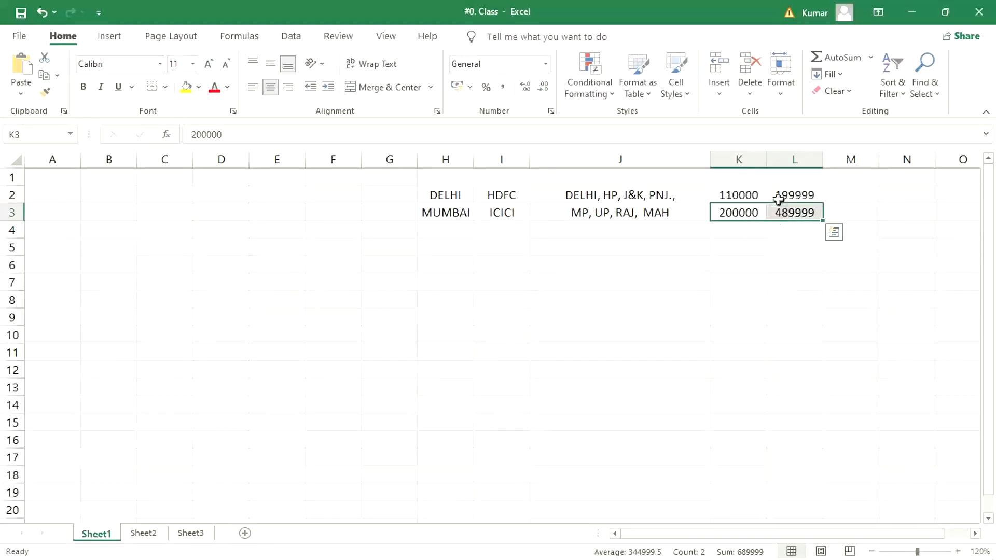
click(851, 212)
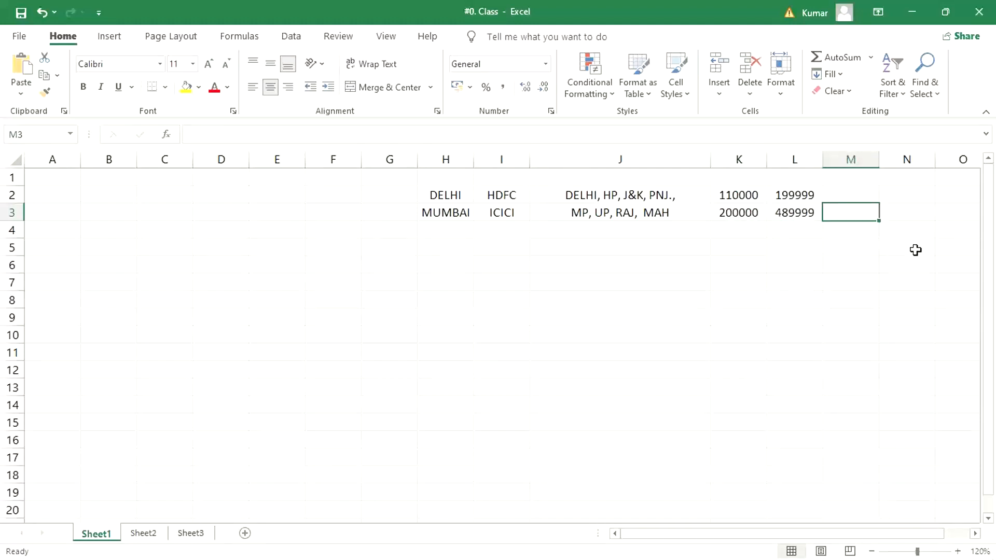
text(ICICI)
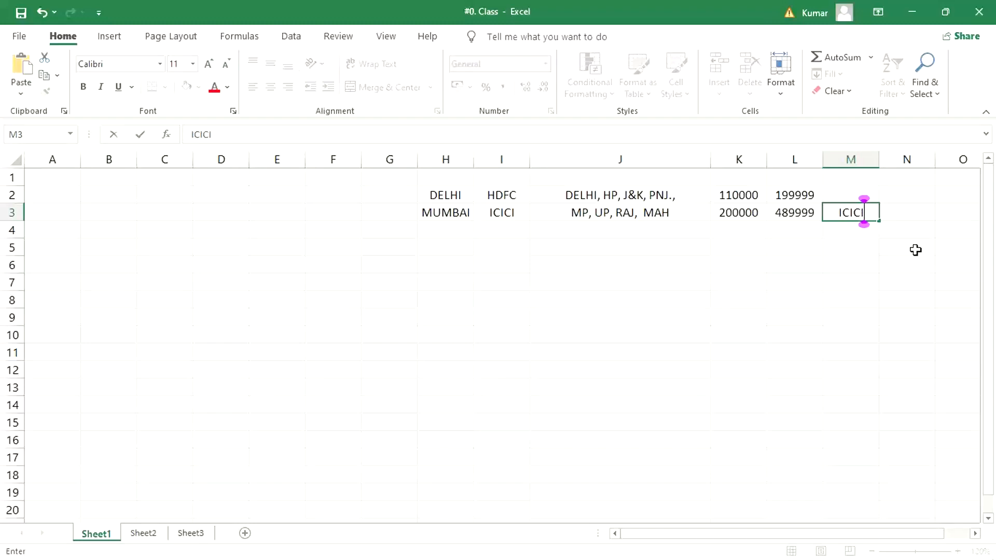
key(ctrl+Return)
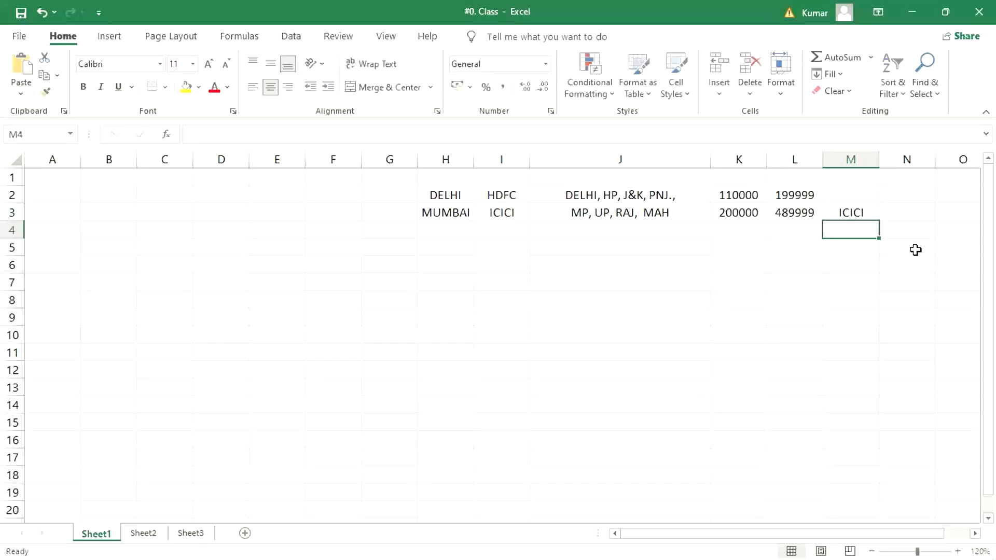
click(721, 195)
drag(774, 195, 780, 194)
click(849, 195)
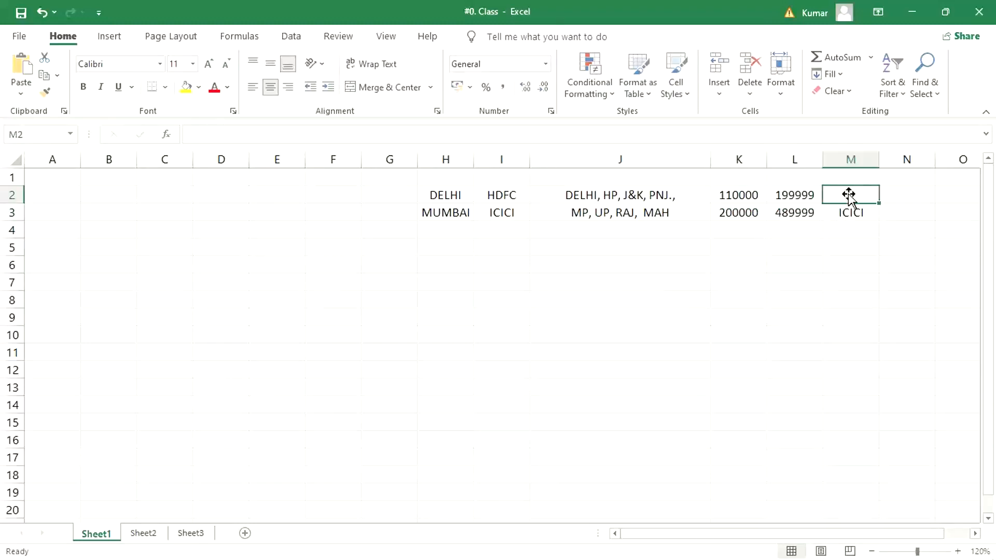
text(HDFC)
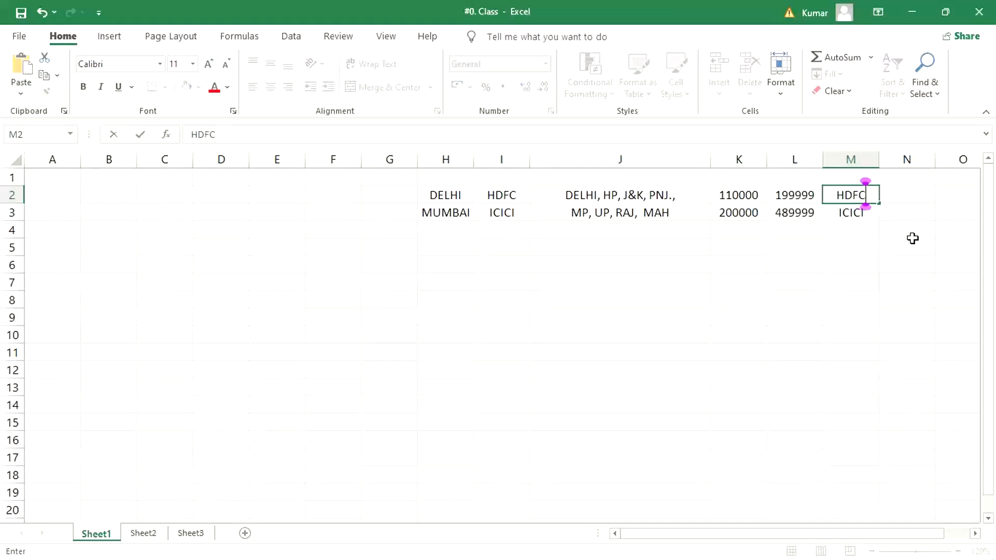
key(Return)
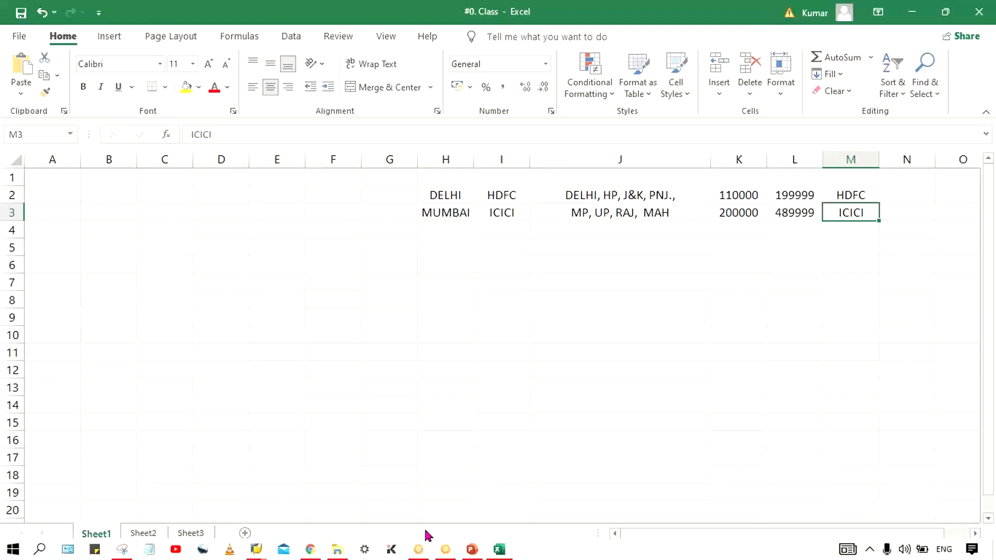
Switch to SAP's payment method maintenance, open TM33's bank selection by postal code, and start a new entry with country IN
mouse_move(252, 559)
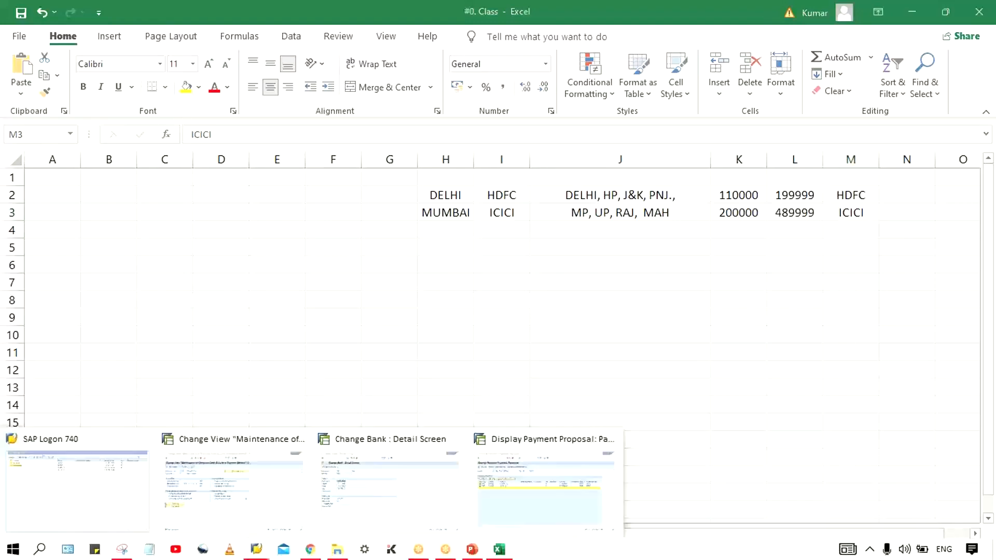
mouse_move(457, 502)
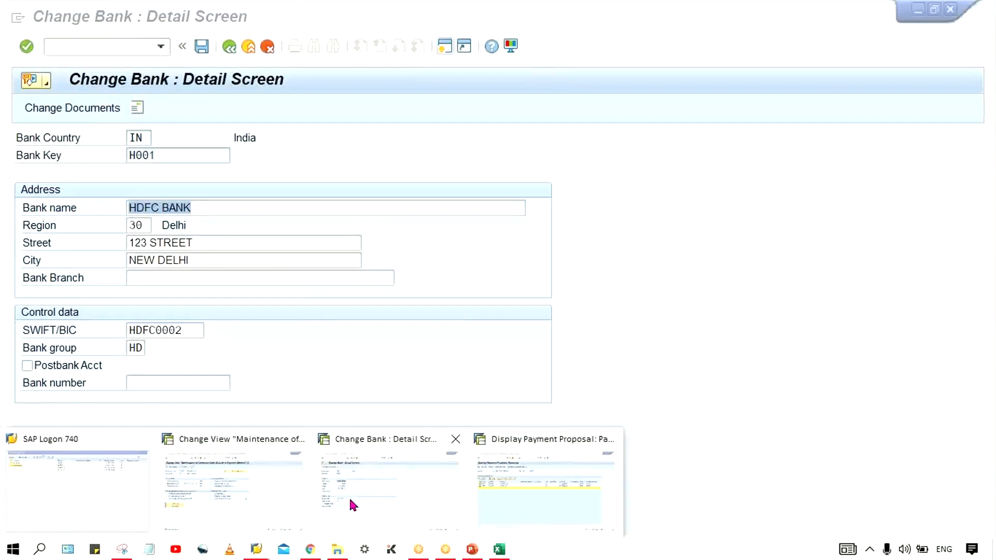
click(223, 505)
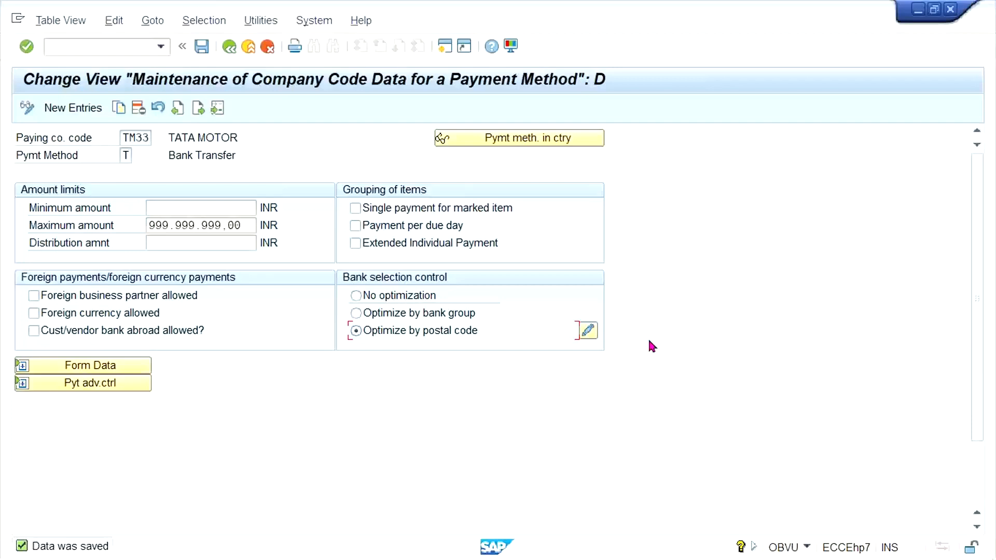
click(588, 331)
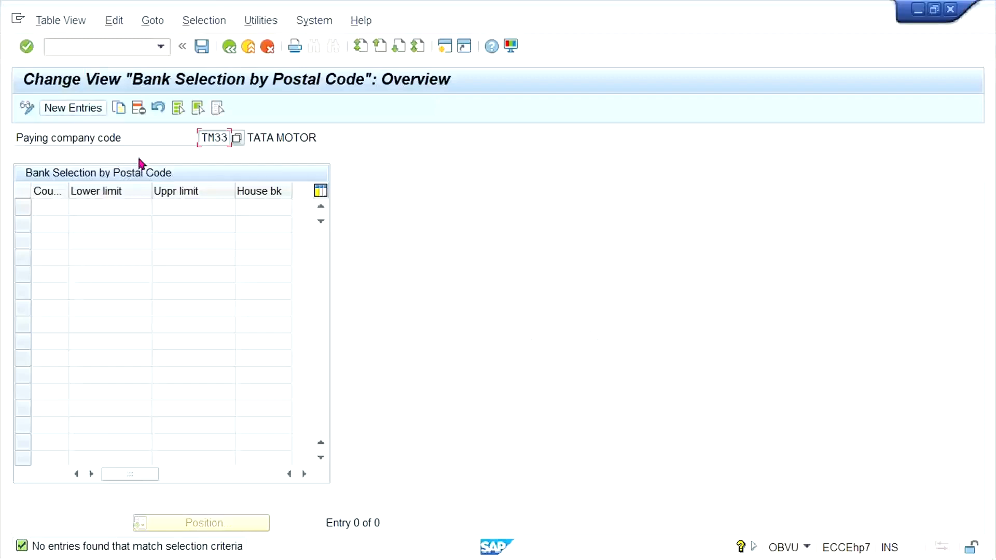
click(83, 110)
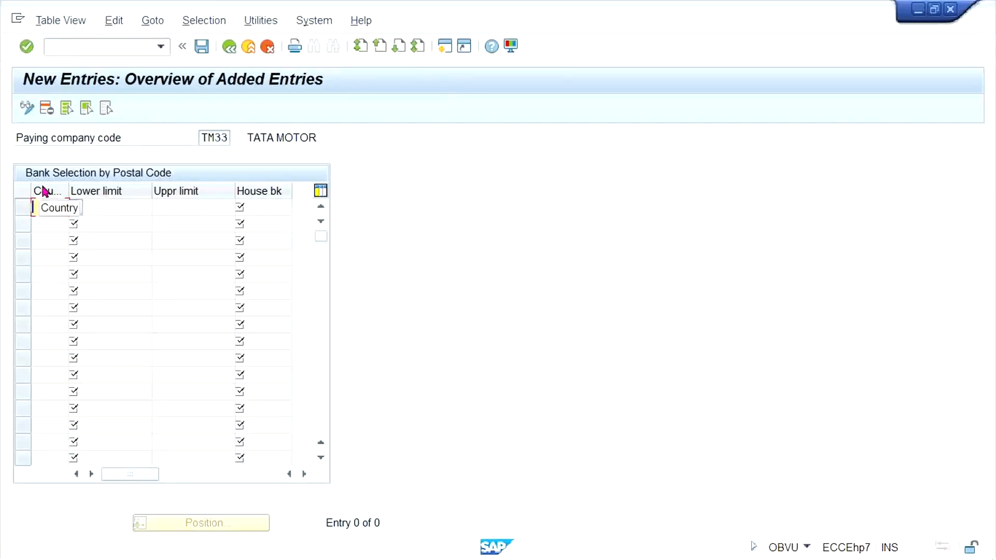
text(IN)
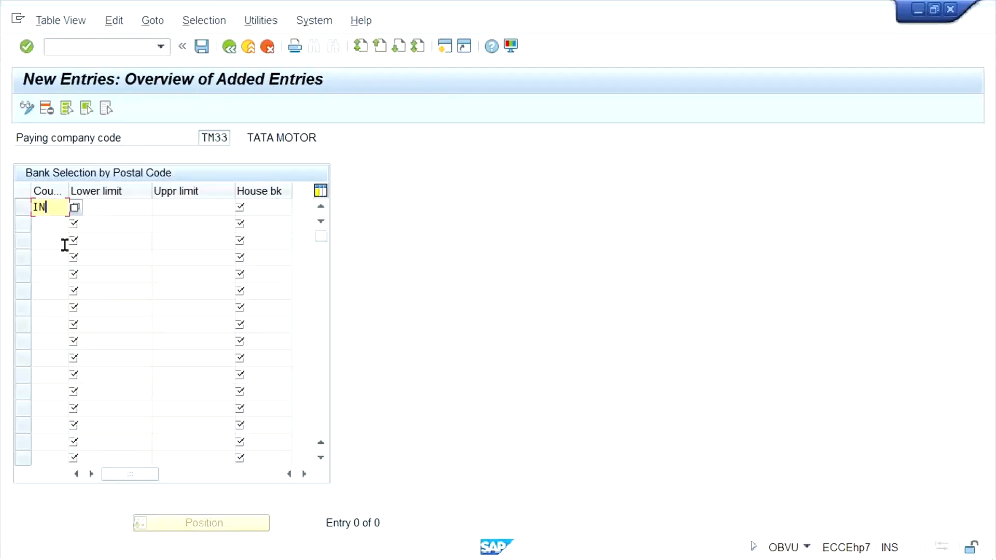
key(Tab)
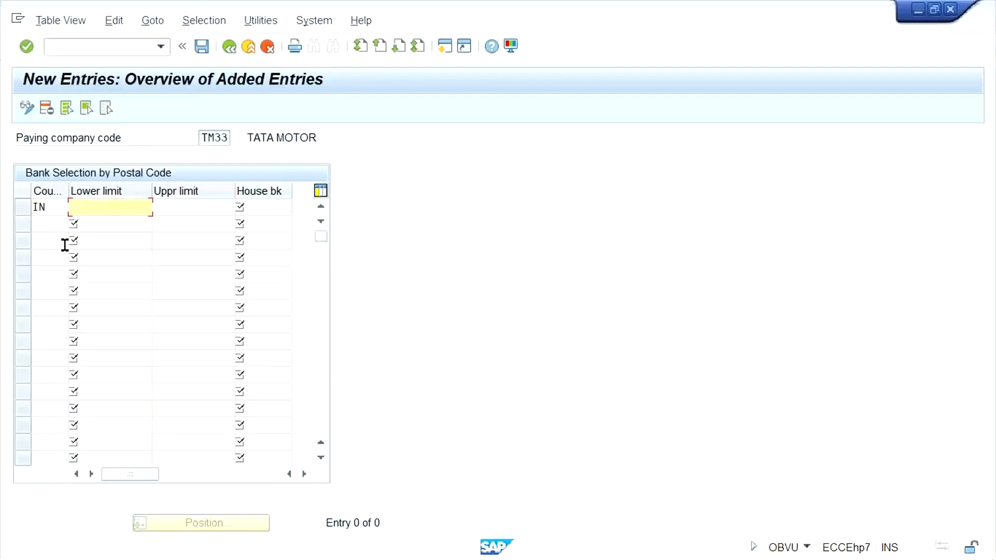
key(alt+Tab)
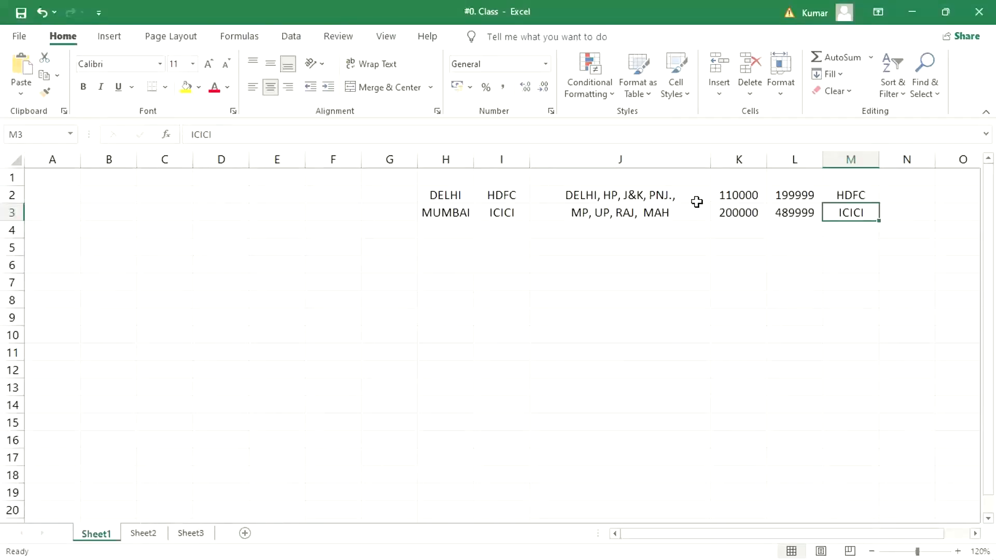
drag(727, 195, 798, 212)
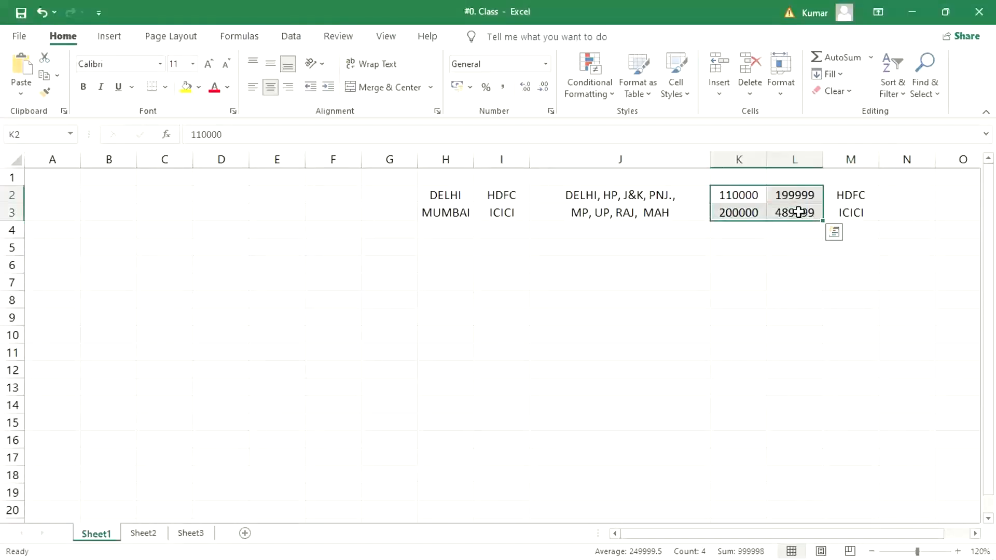
key(alt+Tab)
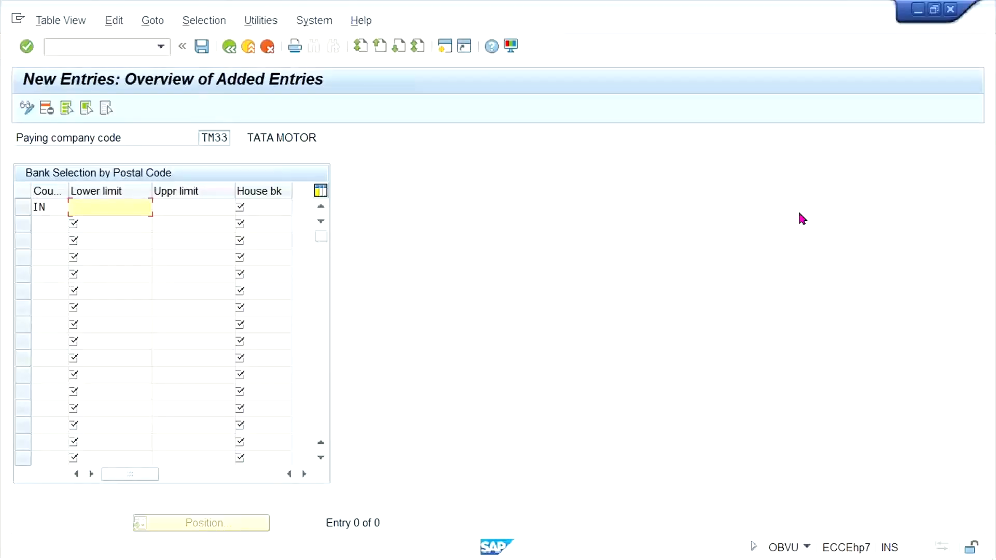
Copy the DELHI row's lower postal code limit 110000 from Excel cell K2 into the first SAP entry's lower limit
key(alt+Tab)
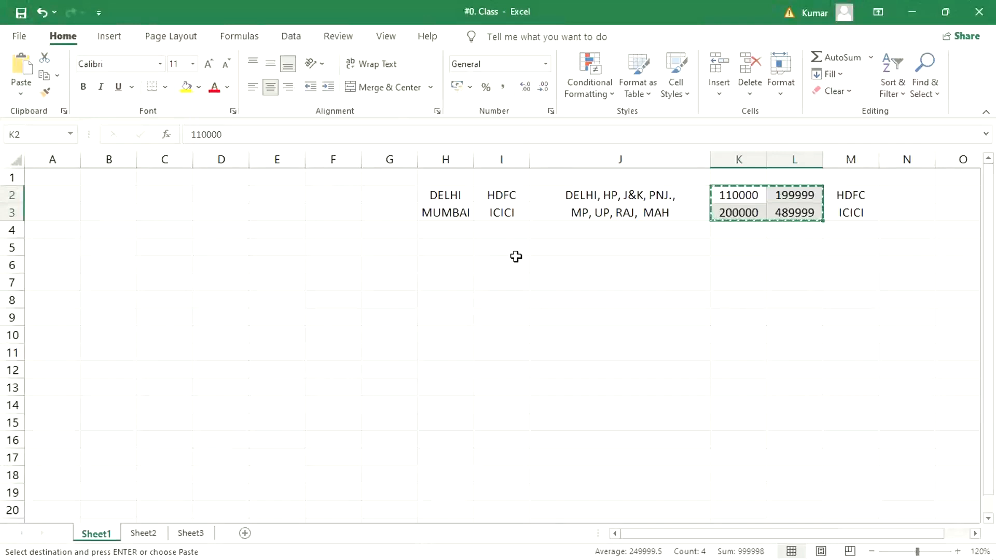
click(739, 195)
key(Escape)
key(ctrl+c)
key(alt+Tab)
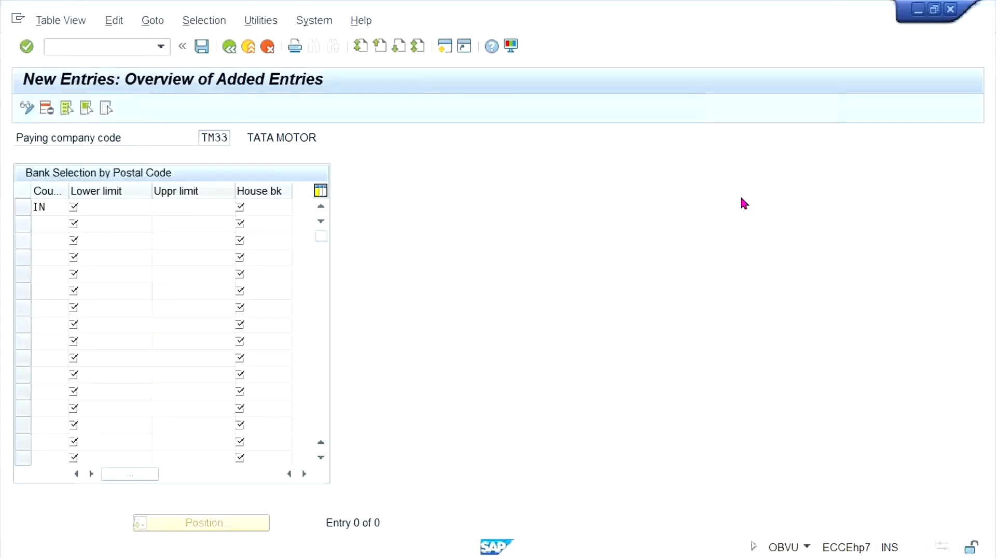
key(ctrl+v)
key(Tab)
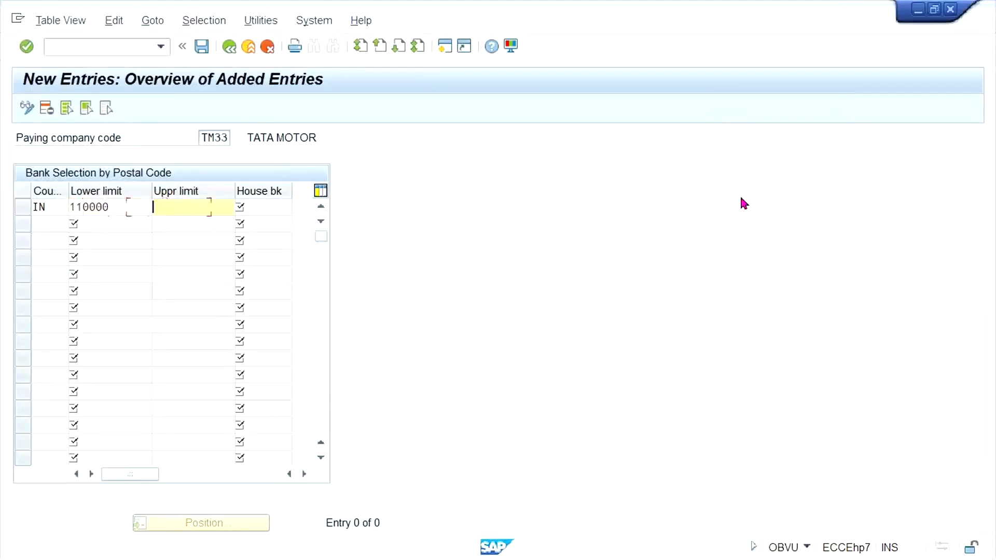
Copy 199999 from Excel cell L2 into the first SAP entry's upper limit and set its house bank to HDFC
key(alt+Tab)
key(Right)
key(ctrl+c)
key(alt+Tab)
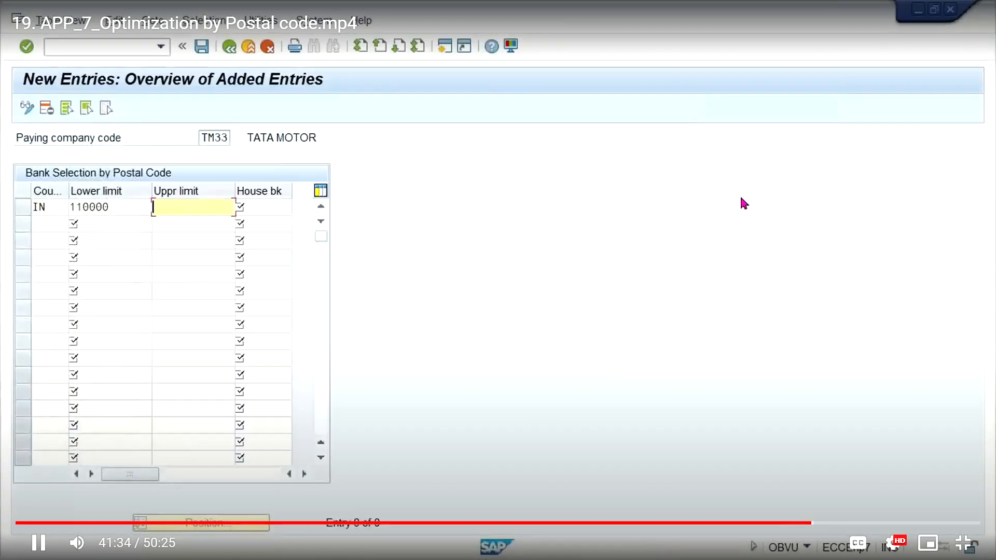
key(ctrl+v)
key(Tab)
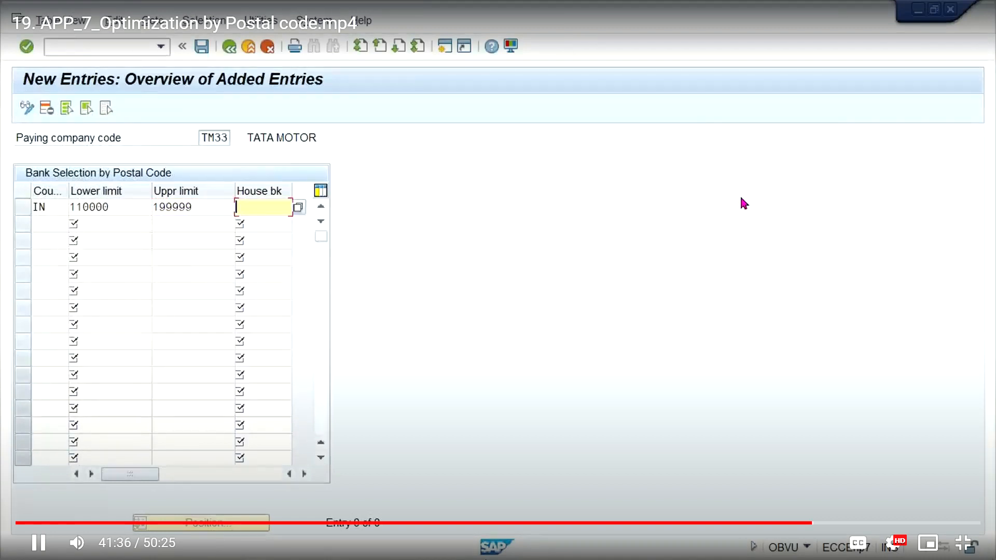
text(HDFC)
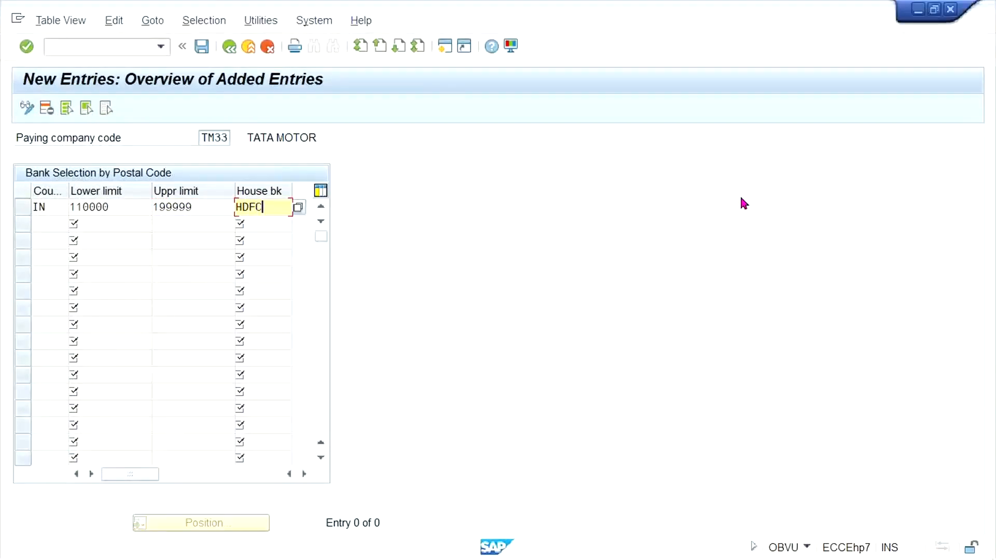
Start a second postal code entry below the HDFC row with country IN
key(shift+Tab)
key(shift+Tab)
key(shift+Tab)
key(Down)
text(IN)
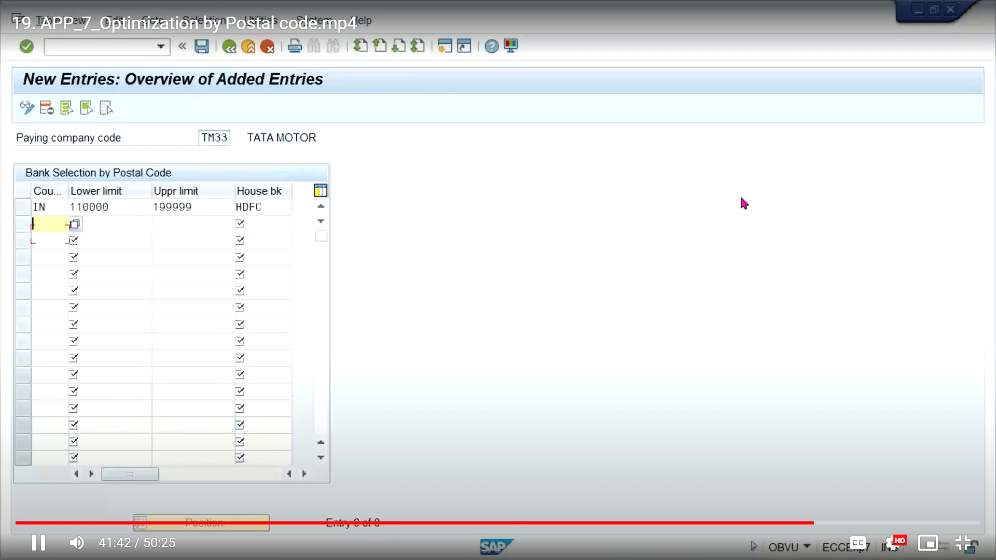
key(Tab)
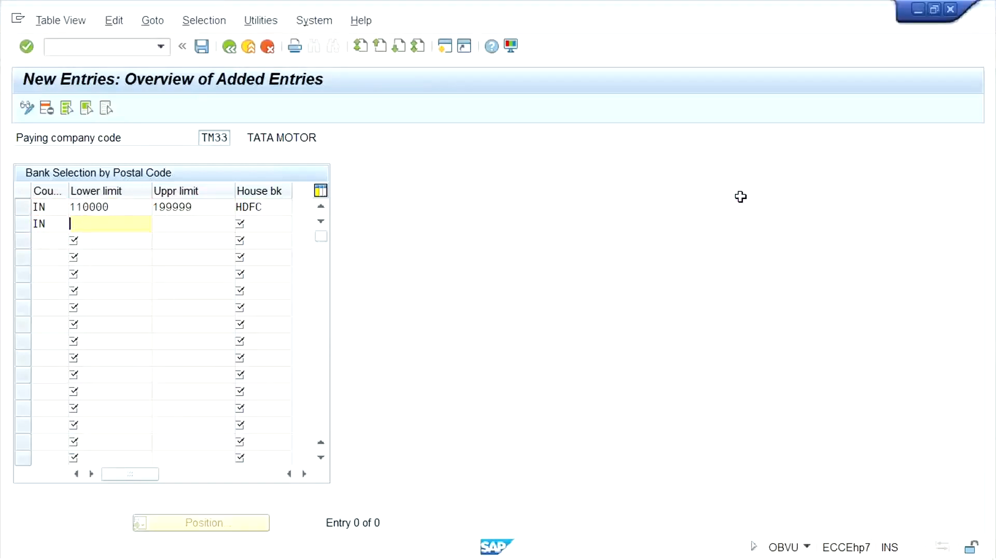
Copy the MUMBAI row's lower postal code limit 200000 from Excel cell K3 into the second SAP entry's lower limit
key(alt+Tab)
key(Down)
key(Left)
key(ctrl+c)
key(alt+Tab)
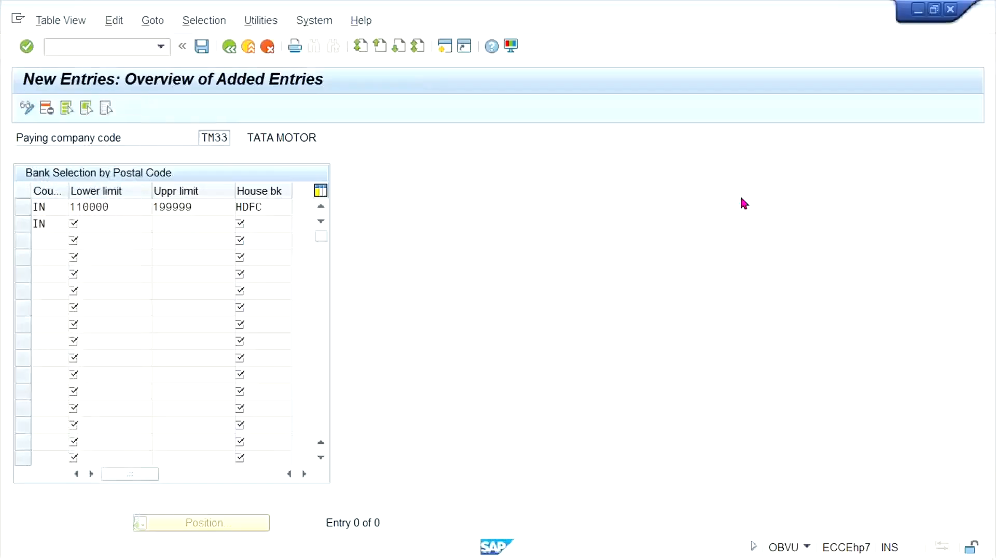
key(ctrl+v)
key(Tab)
Copy the MUMBAI row's upper postal code limit 489999 from Excel cell L3 into the second SAP entry's upper limit
key(alt+Tab)
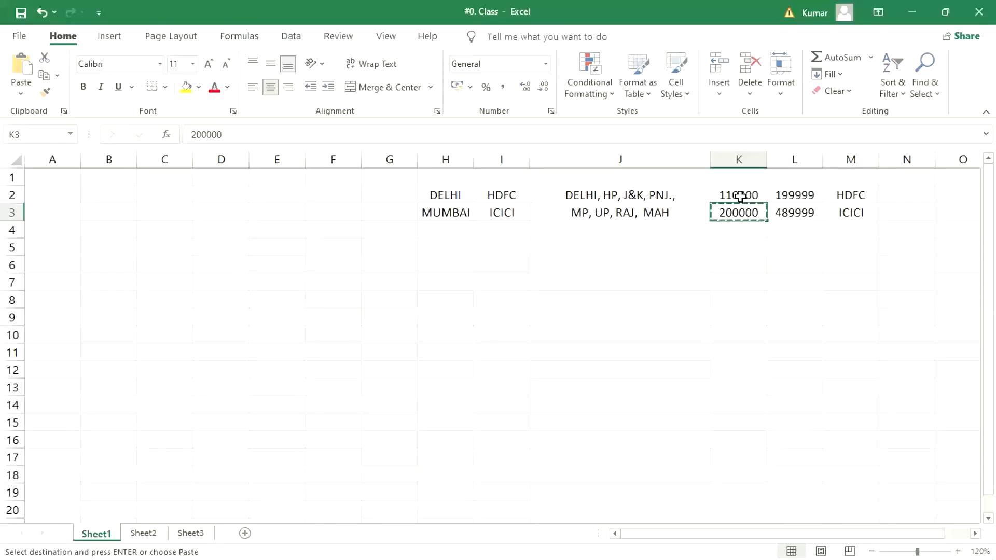
key(Right)
key(ctrl+c)
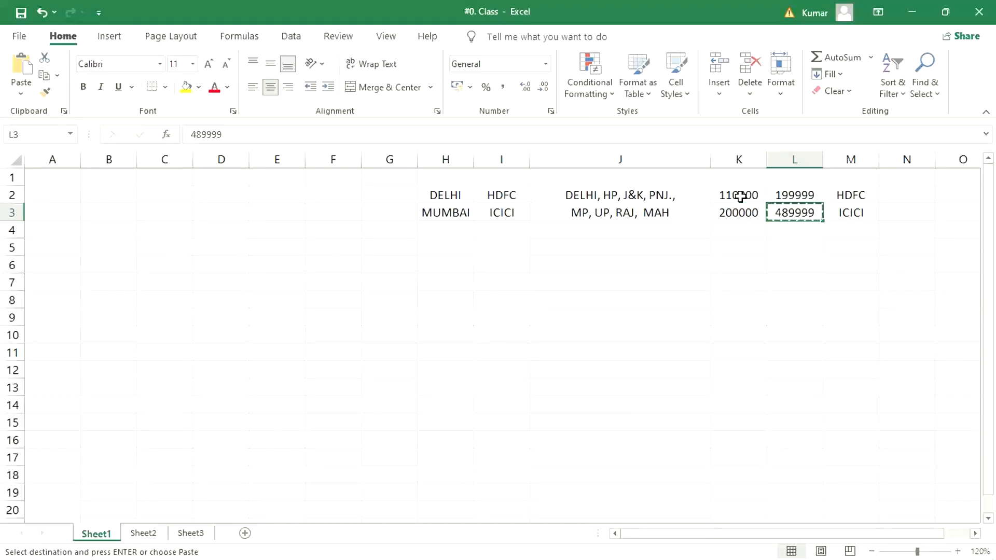
key(alt+Tab)
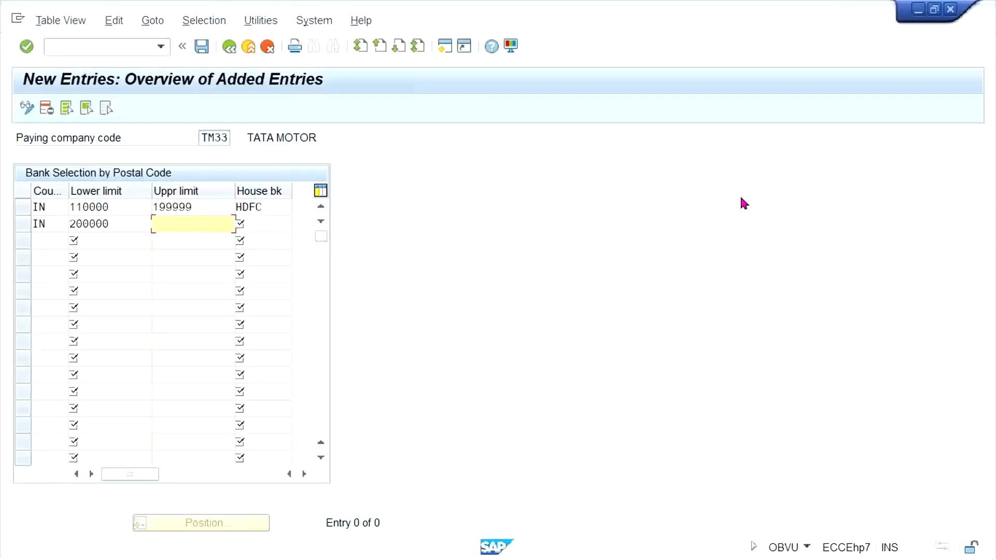
key(ctrl+v)
key(Tab)
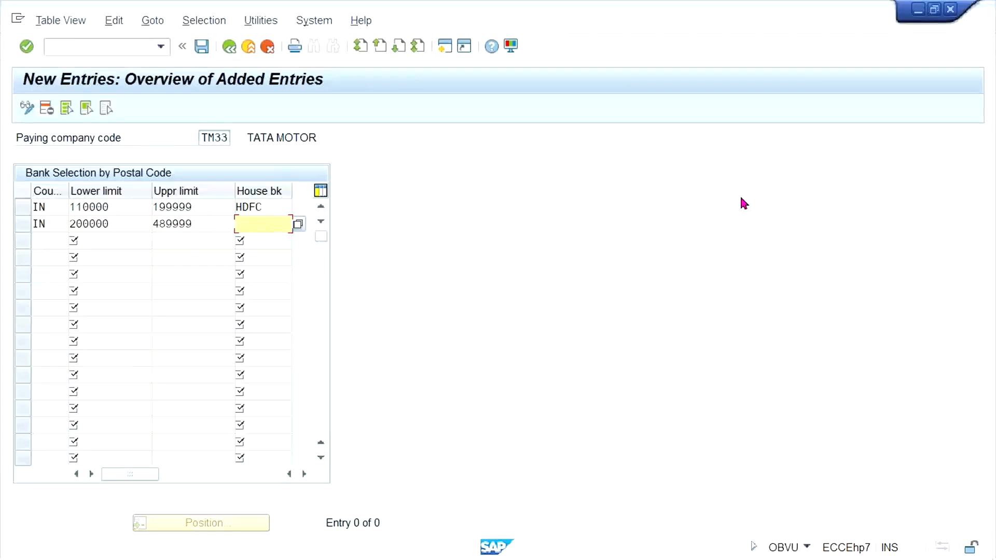
Set the second entry's house bank to ICICI and save both entries under the TATA MOTOR customizing request
text(ICICI)
key(Return)
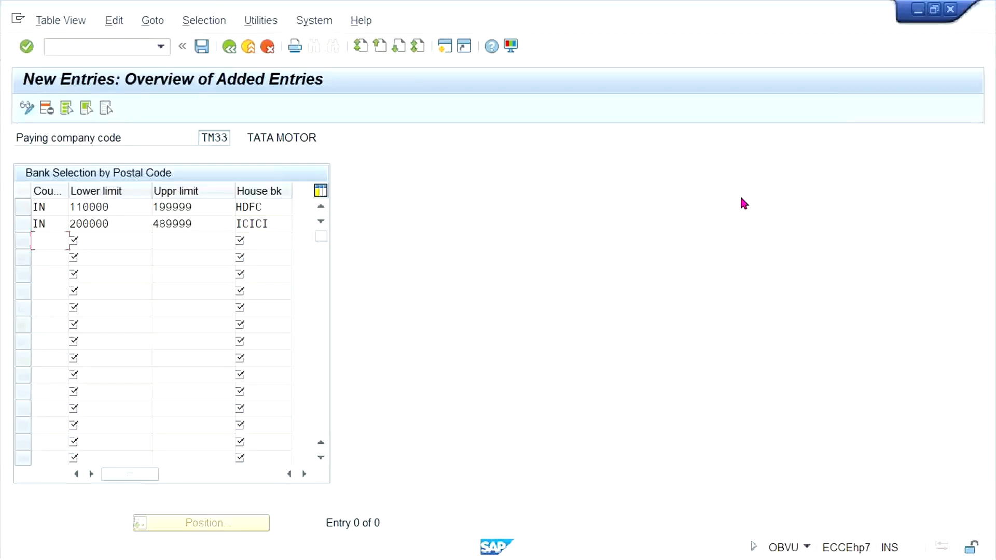
key(ctrl+s)
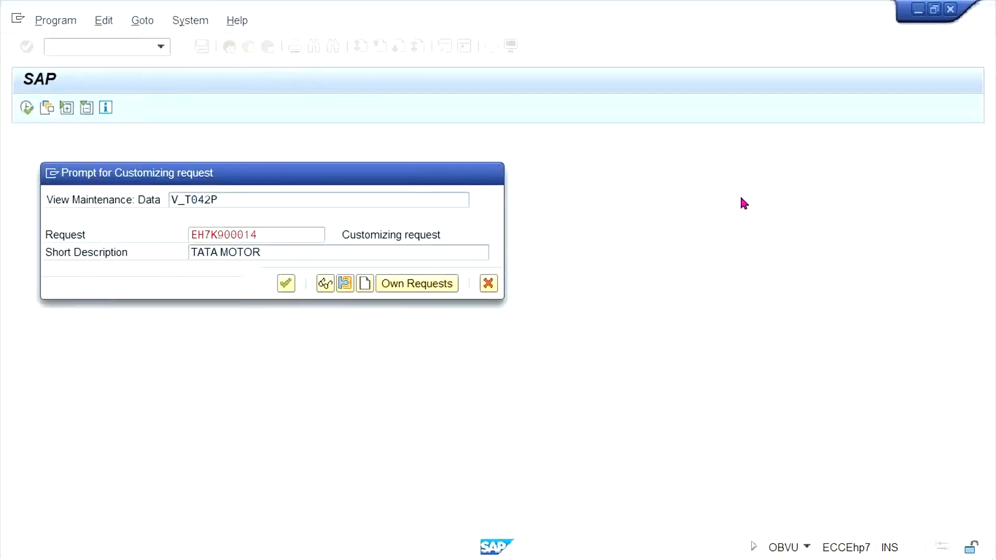
key(Return)
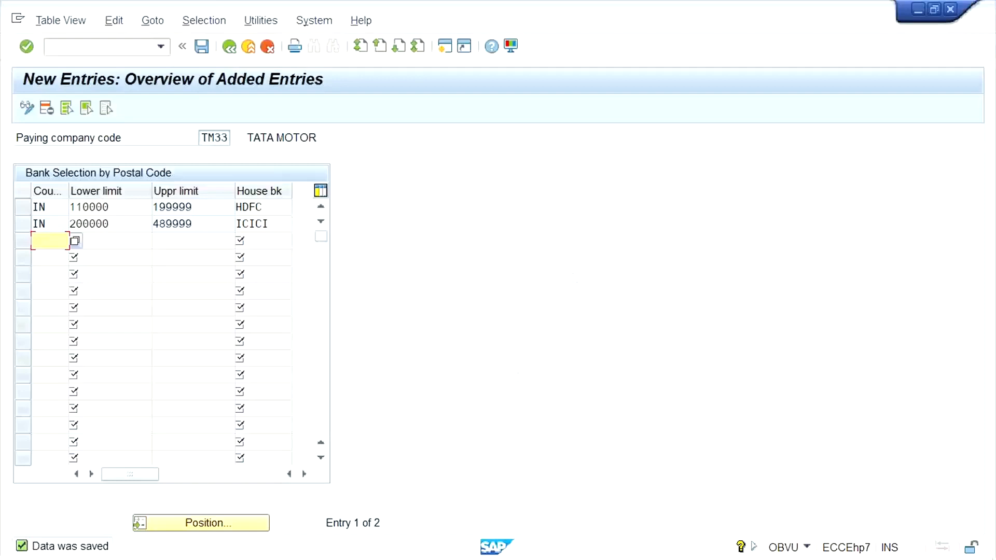
In the Change Bank session, set HDFC bank H001's street address postal code to 110056 and save the bank
click(256, 551)
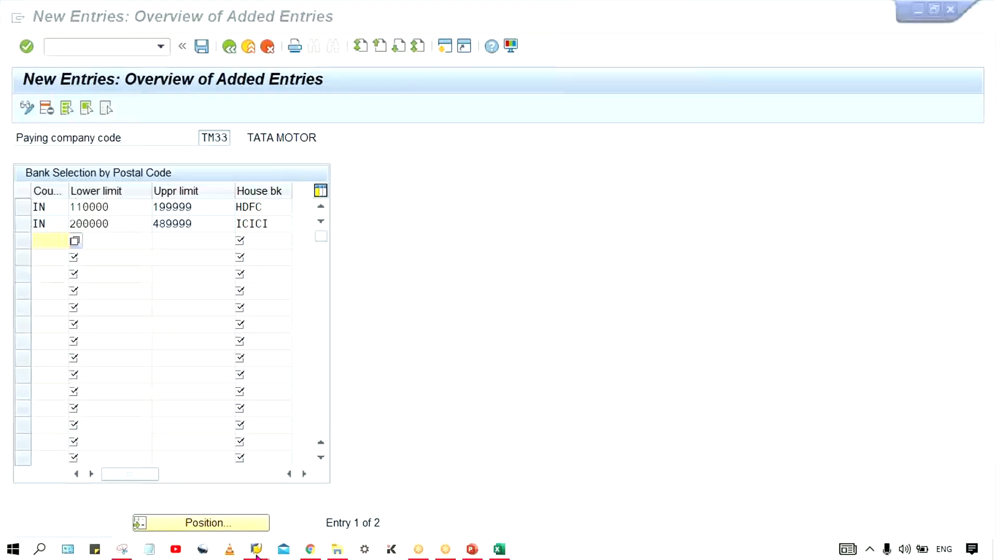
click(371, 500)
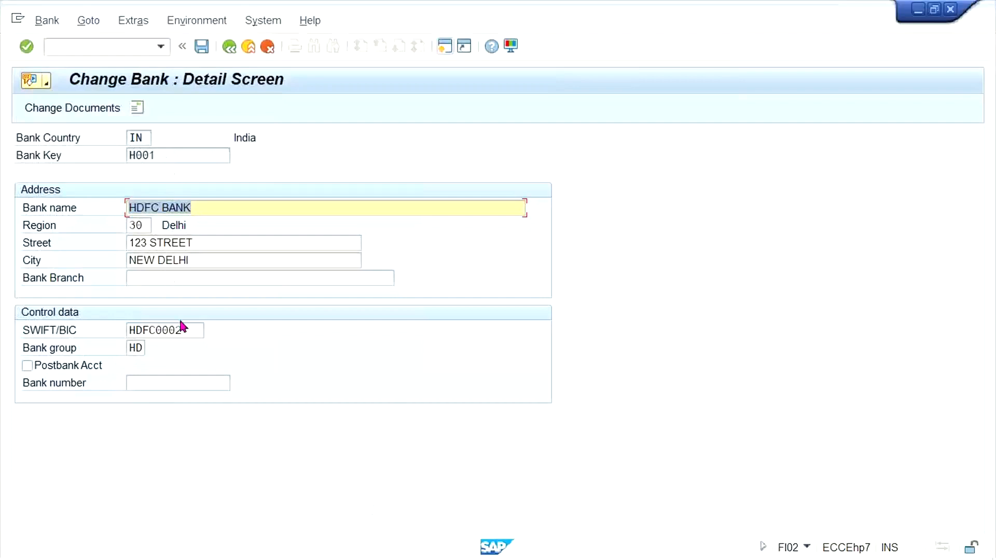
click(136, 108)
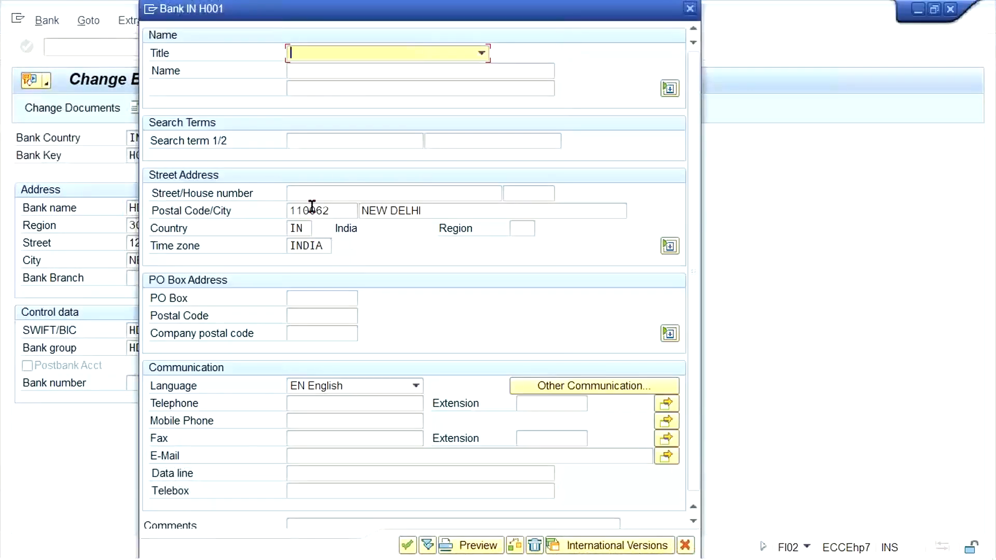
mouse_move(332, 208)
mouse_down()
mouse_move(236, 205)
mouse_move(318, 211)
mouse_up()
text(56)
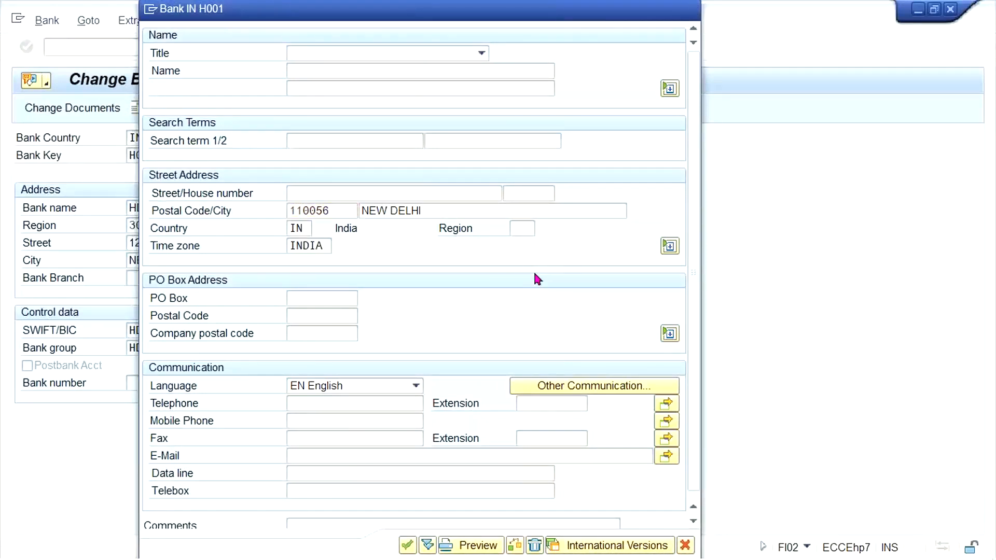
key(Return)
key(ctrl+s)
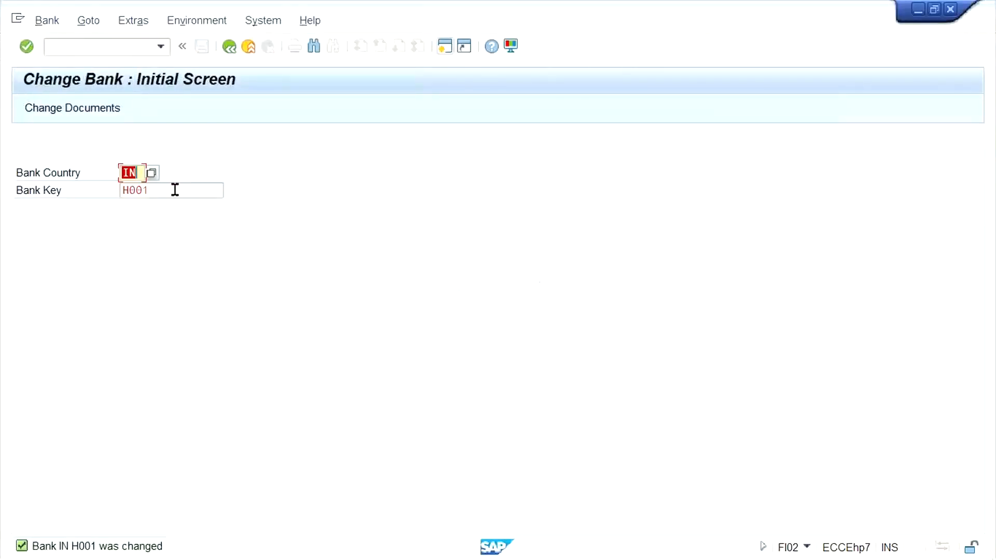
Open the address details of ICICI bank key I001 for changing
drag(174, 189, 24, 204)
key(BackSpace)
key(Down)
key(Down)
key(Return)
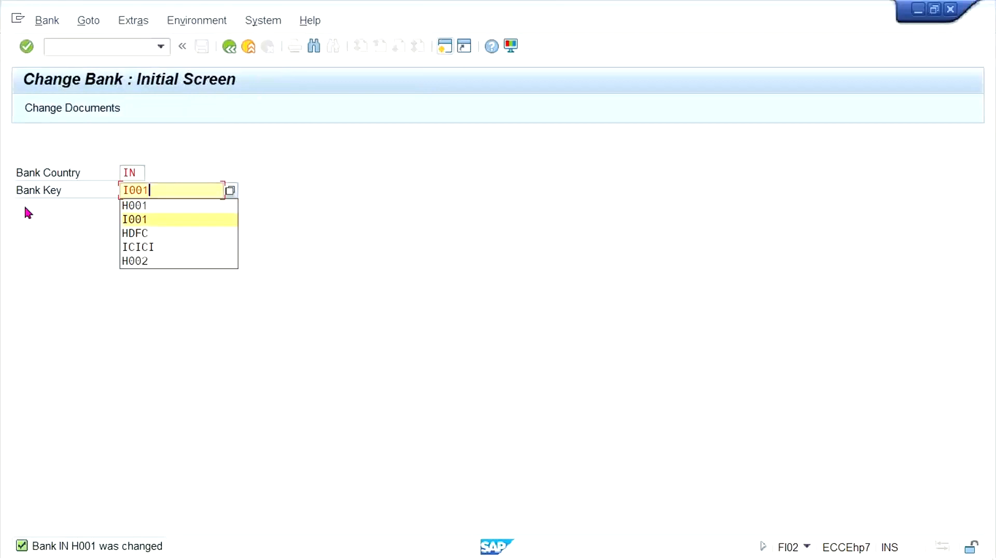
key(Return)
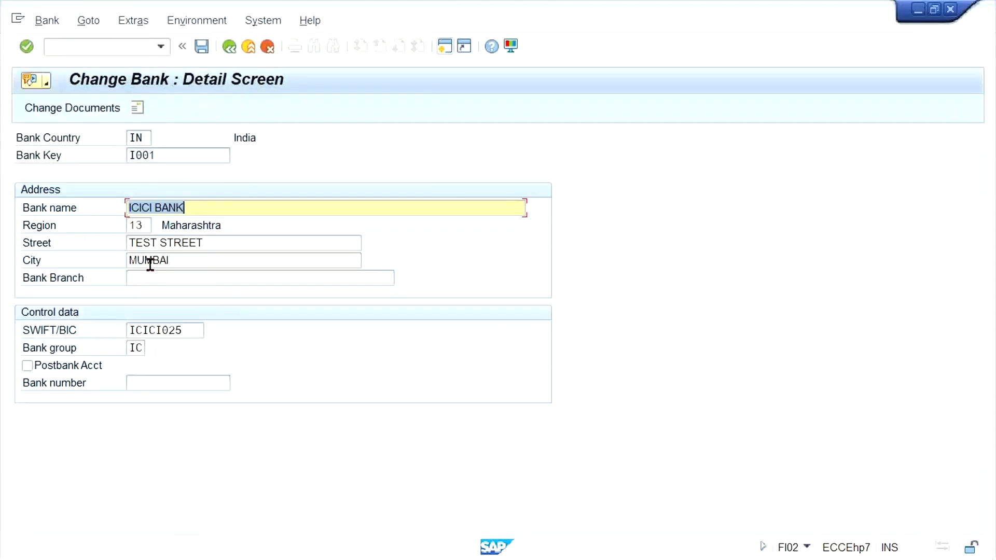
click(137, 110)
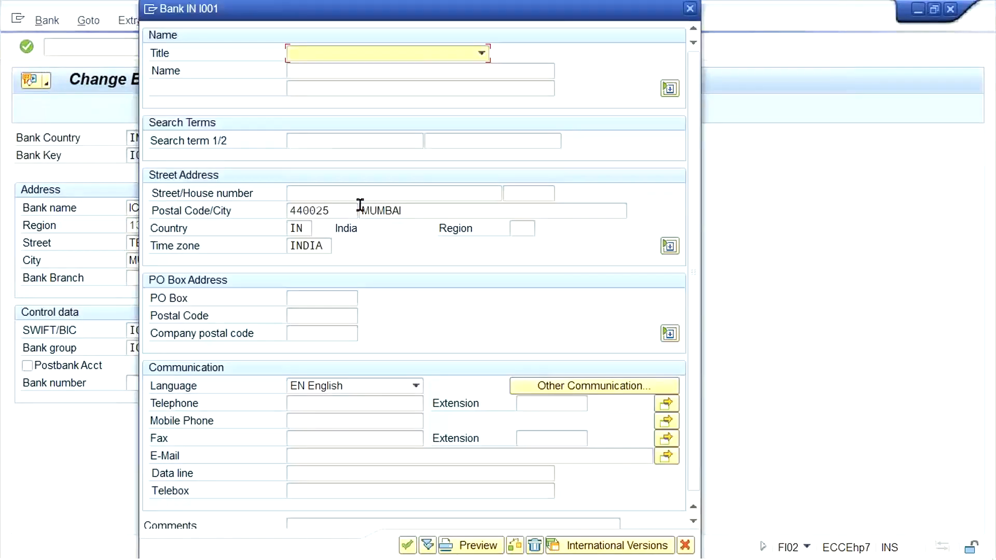
Replace a digit near the end of bank I001's Mumbai postal code with 8 and save the bank
double_click(327, 211)
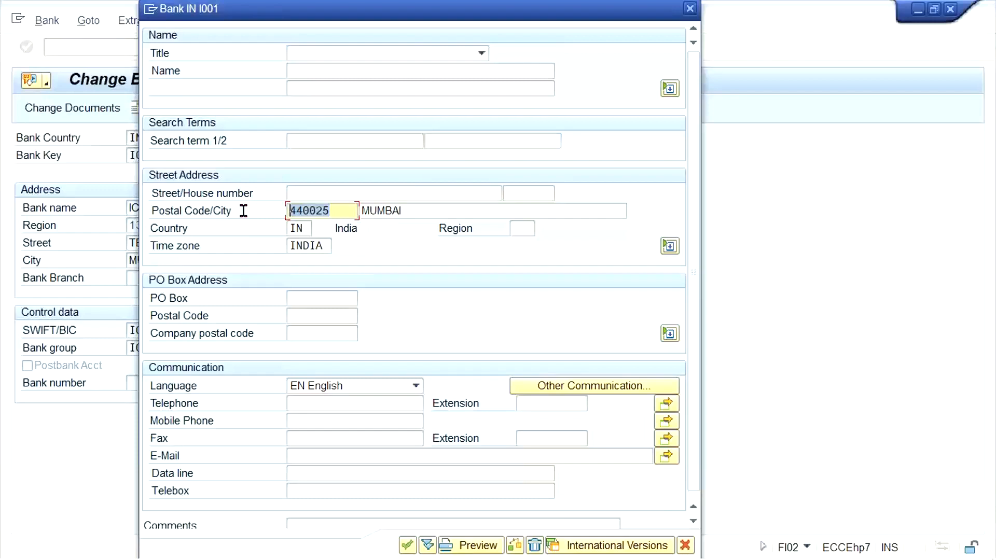
key(Right)
key(Right)
key(Right)
key(Right)
key(Delete)
text(8)
key(Return)
key(ctrl+s)
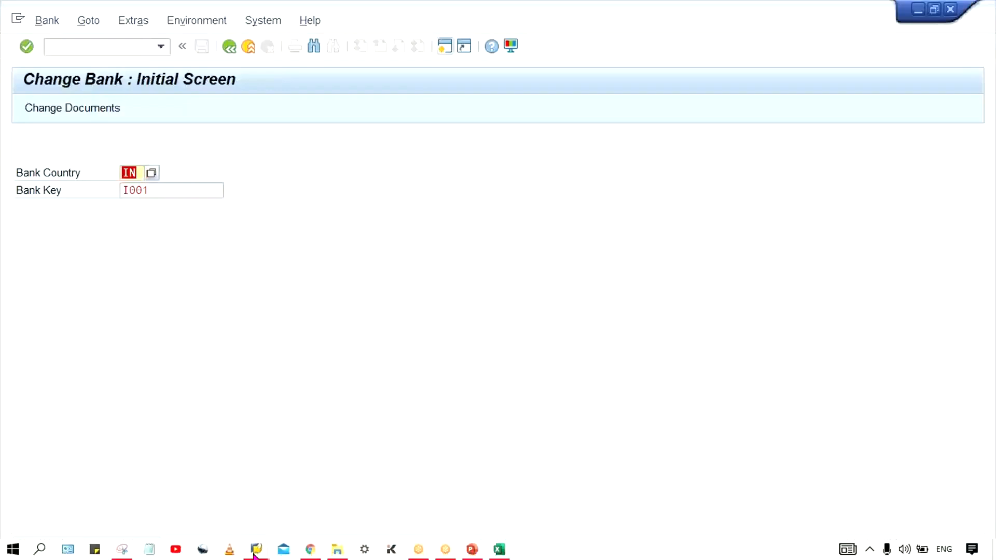
Go back from the proposal display to the F110 status of run TM33A and delete its existing payment proposal
mouse_move(255, 551)
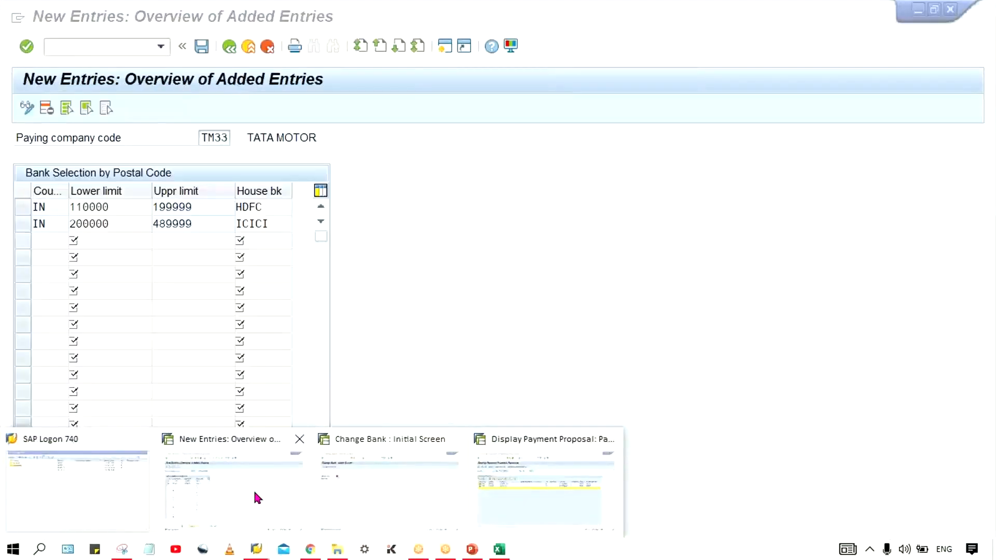
click(481, 510)
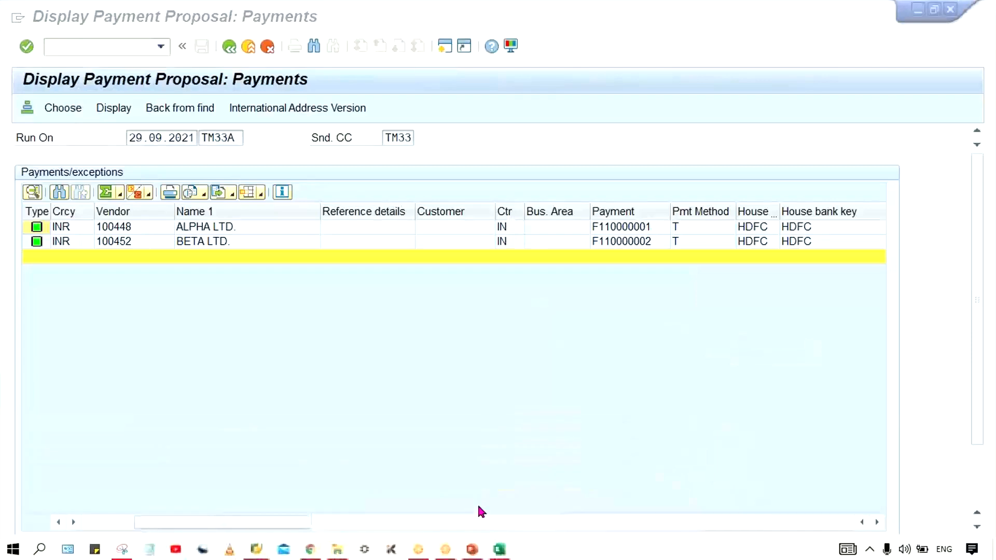
click(229, 48)
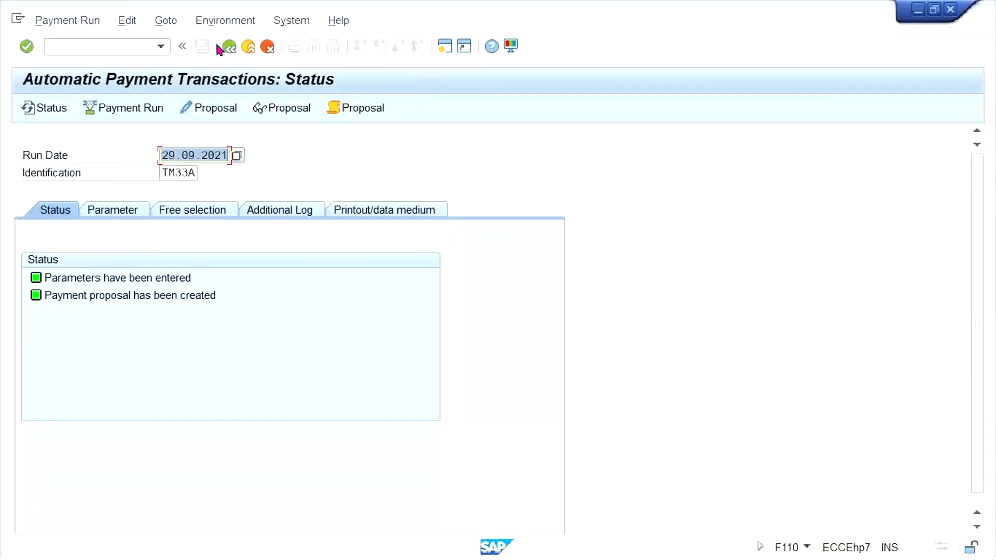
click(128, 21)
mouse_move(148, 60)
click(310, 116)
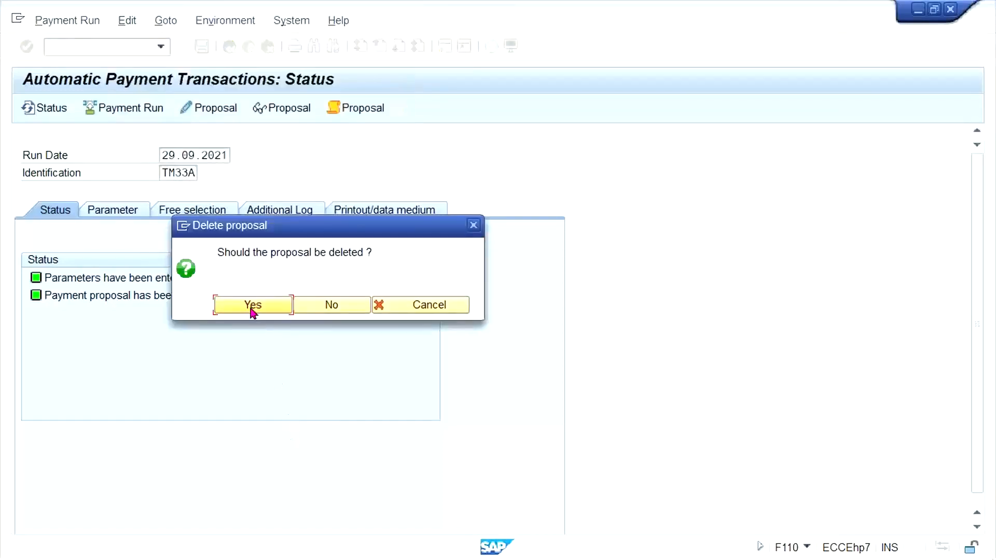
click(252, 305)
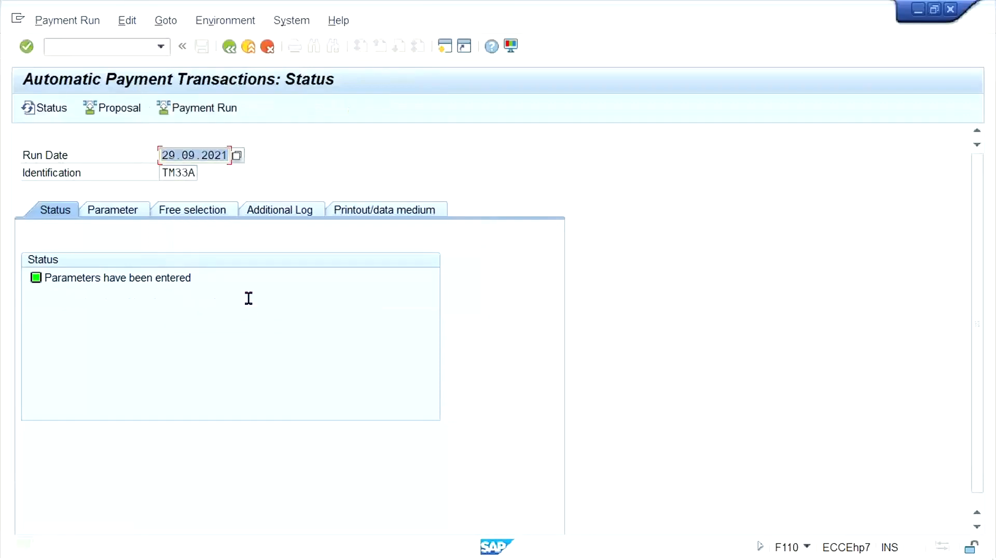
Schedule a new payment proposal for run TM33A dated 29.09.2021
click(117, 108)
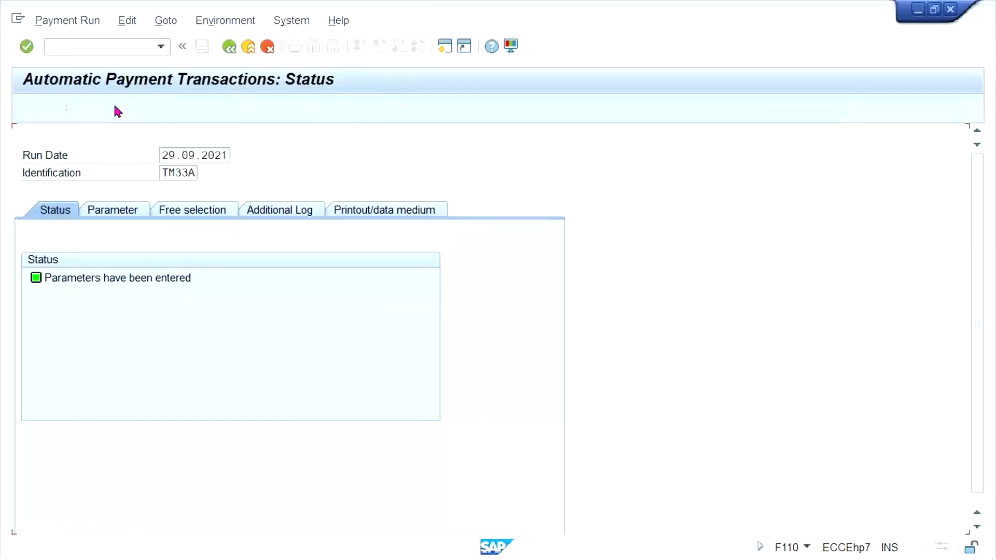
key(Return)
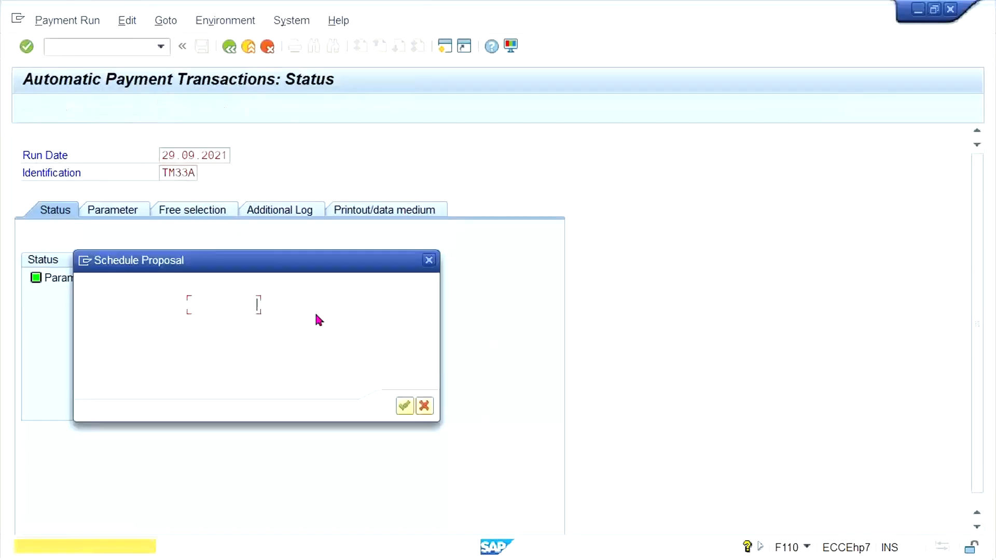
key(Return)
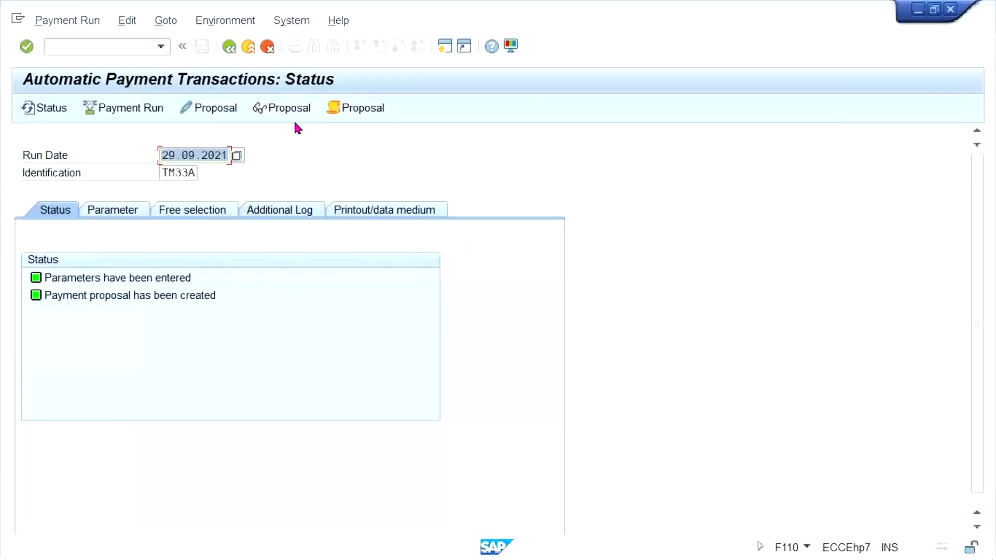
Display the new proposal, examine the payments' house bank columns, and open the BETA LTD. payment's open items
click(293, 108)
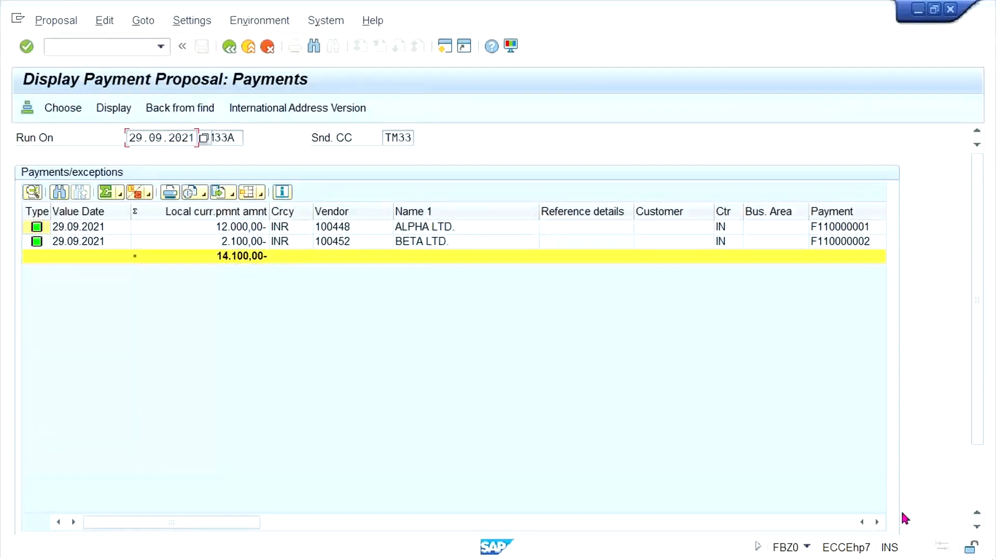
click(876, 521)
click(876, 522)
click(876, 522)
click(876, 521)
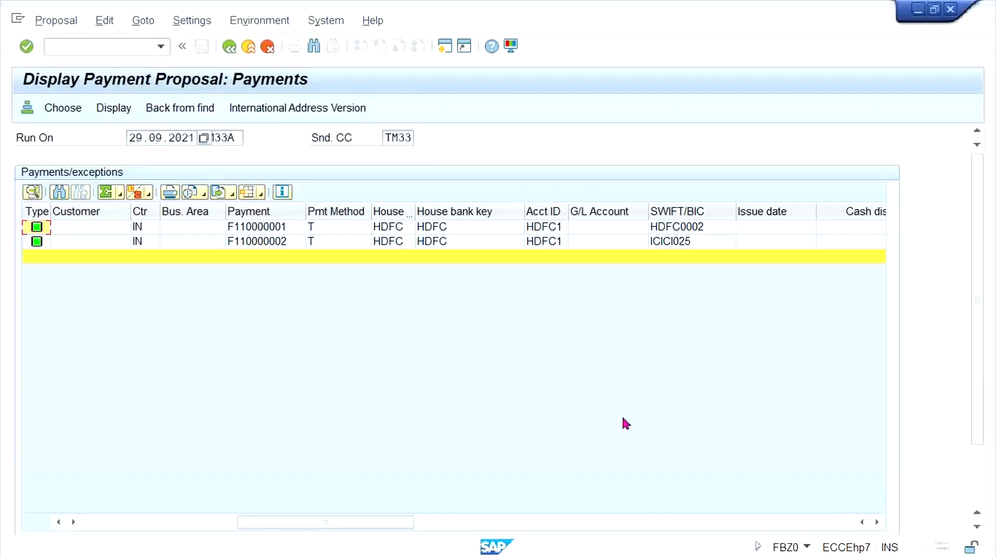
double_click(465, 243)
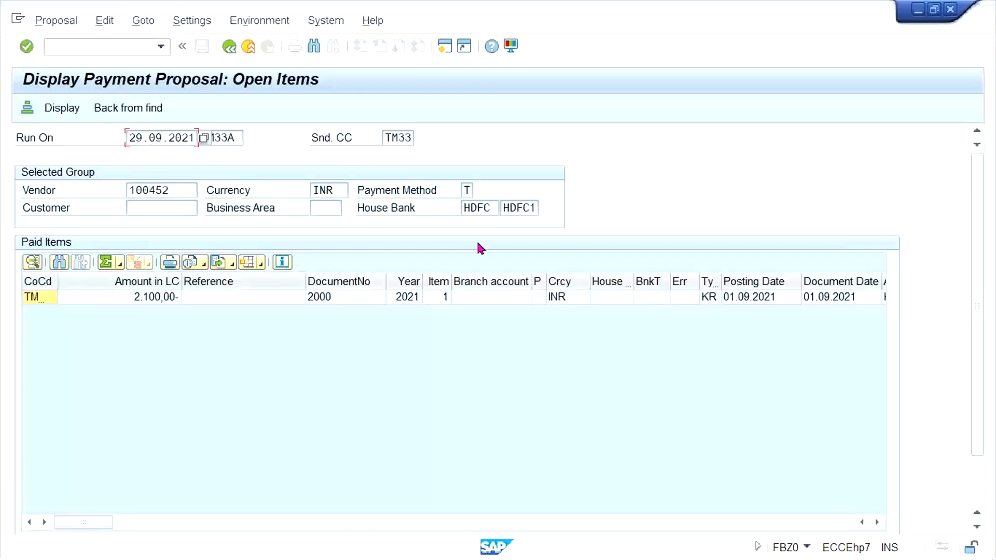
Switch from the proposal's open items to the Change Bank session and start vendor change transaction XK02
mouse_move(390, 551)
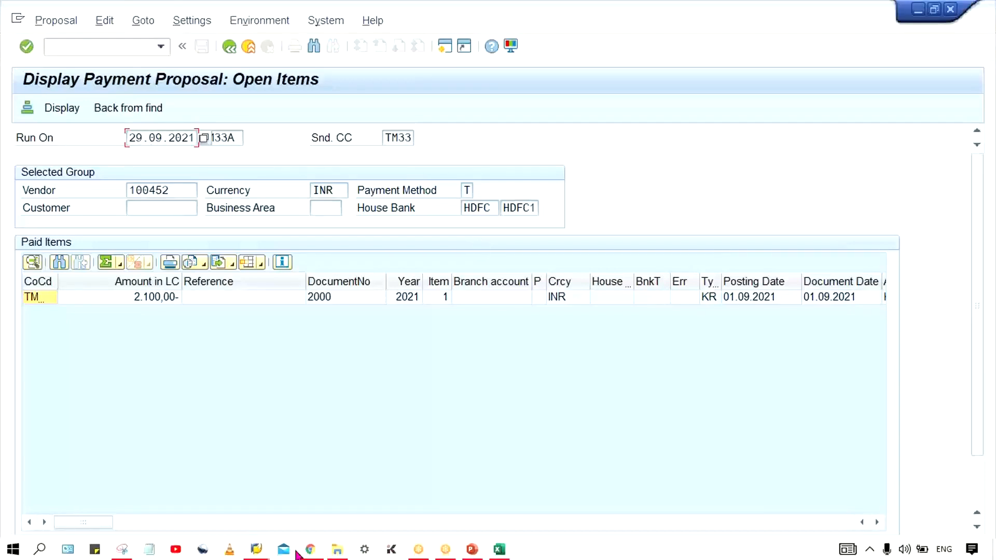
mouse_move(254, 551)
mouse_move(377, 488)
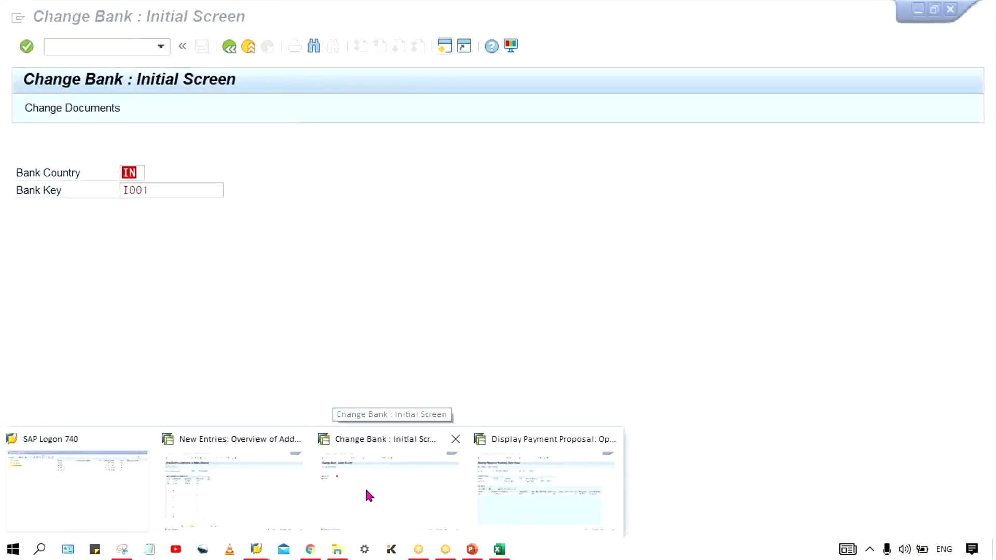
click(365, 487)
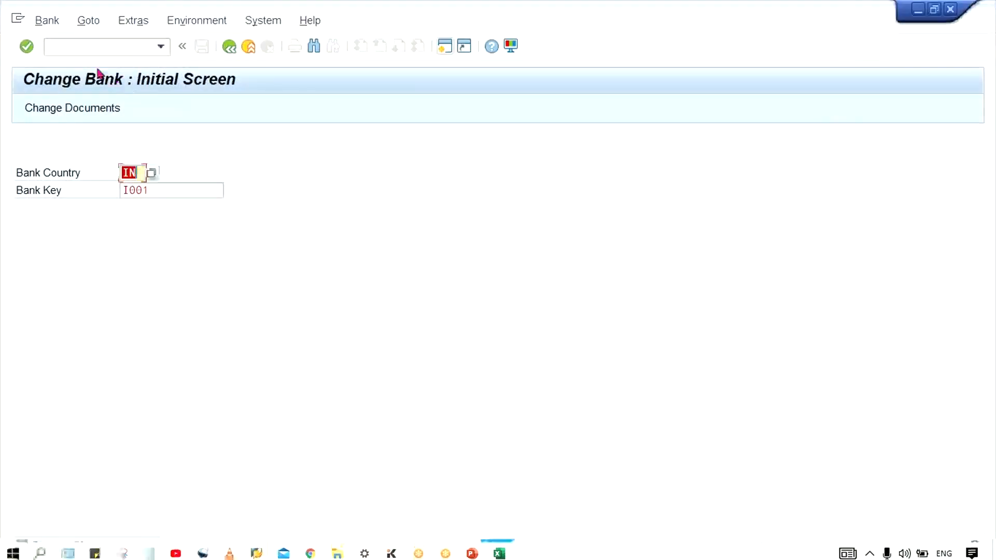
click(86, 46)
text(/N)
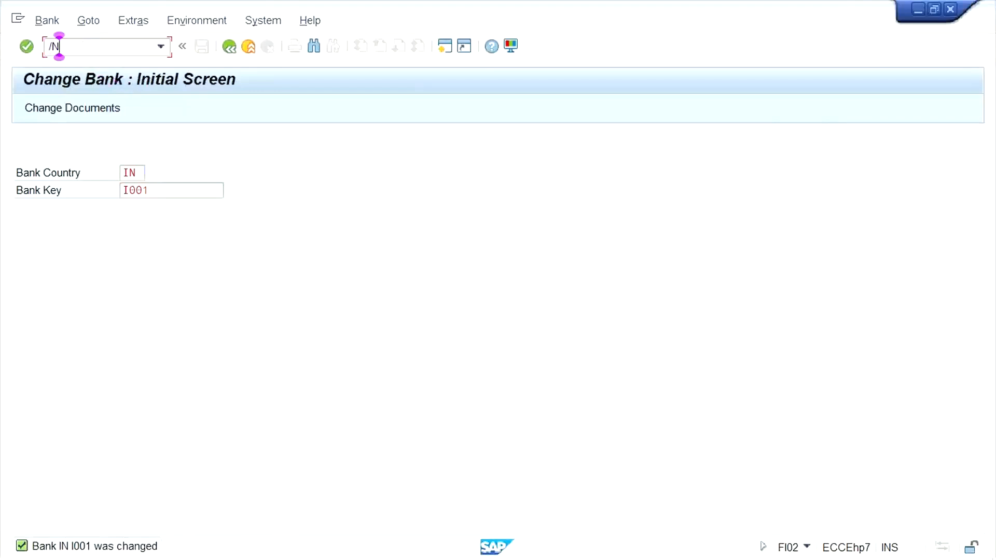
text(XK02)
key(Return)
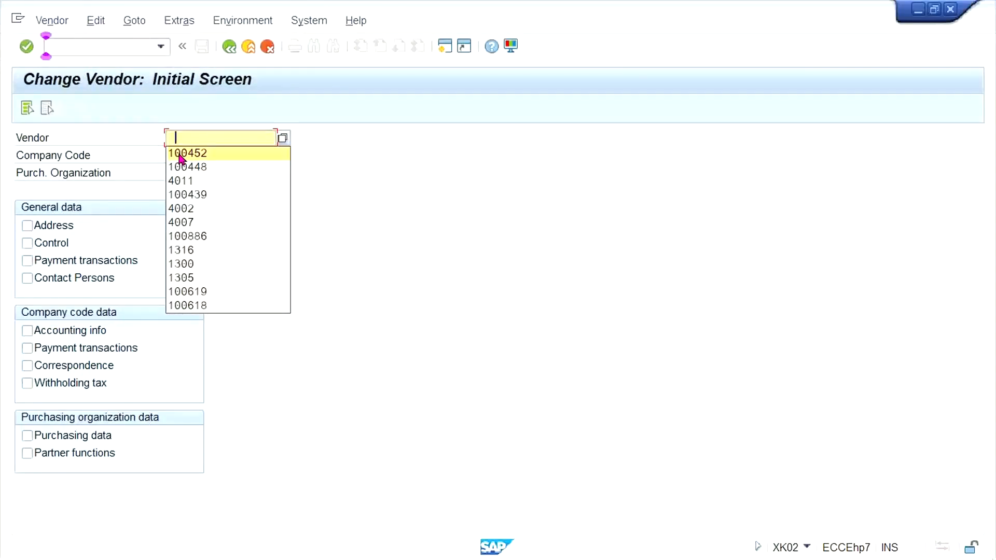
Select vendor BETA LTD. in company code TM33 and open its general address data for changing
click(180, 154)
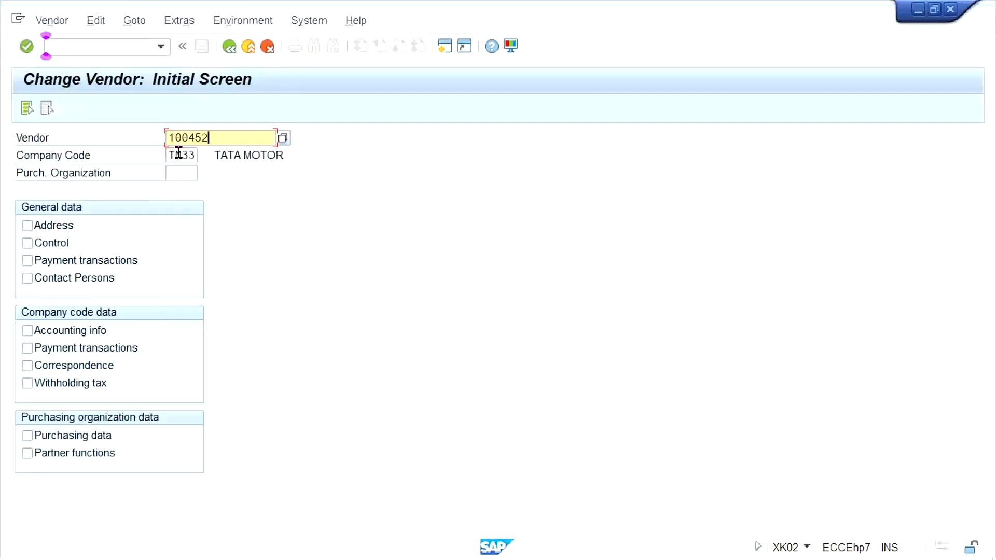
mouse_move(254, 555)
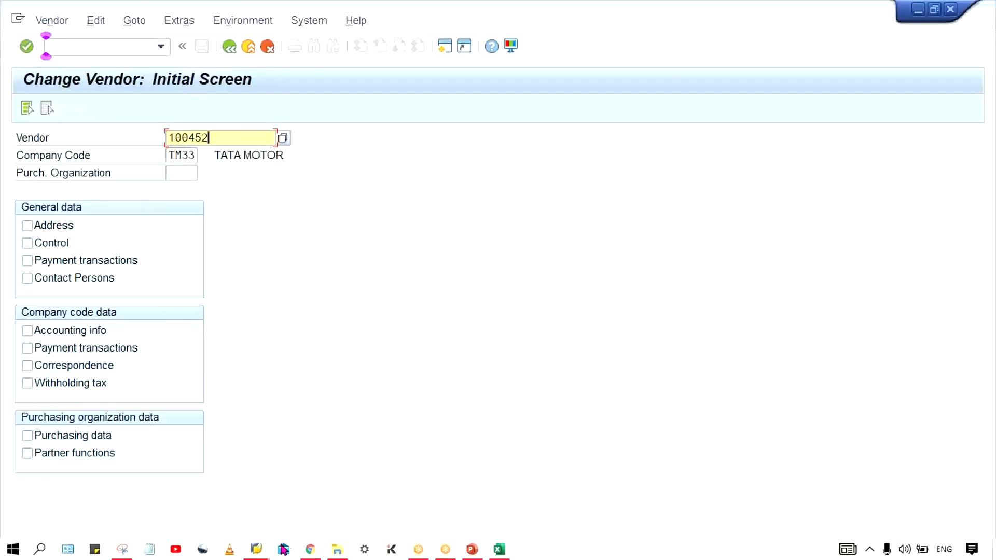
click(256, 551)
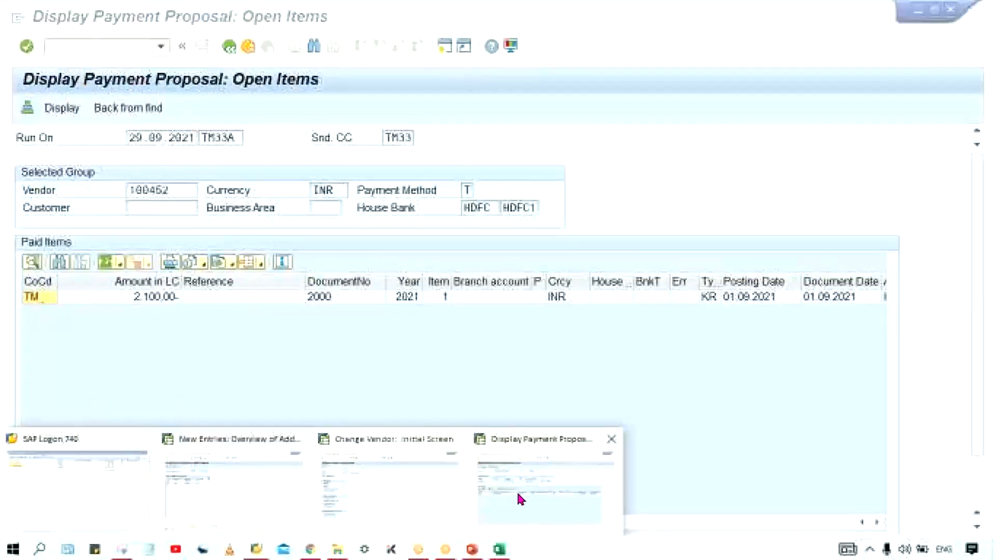
click(430, 491)
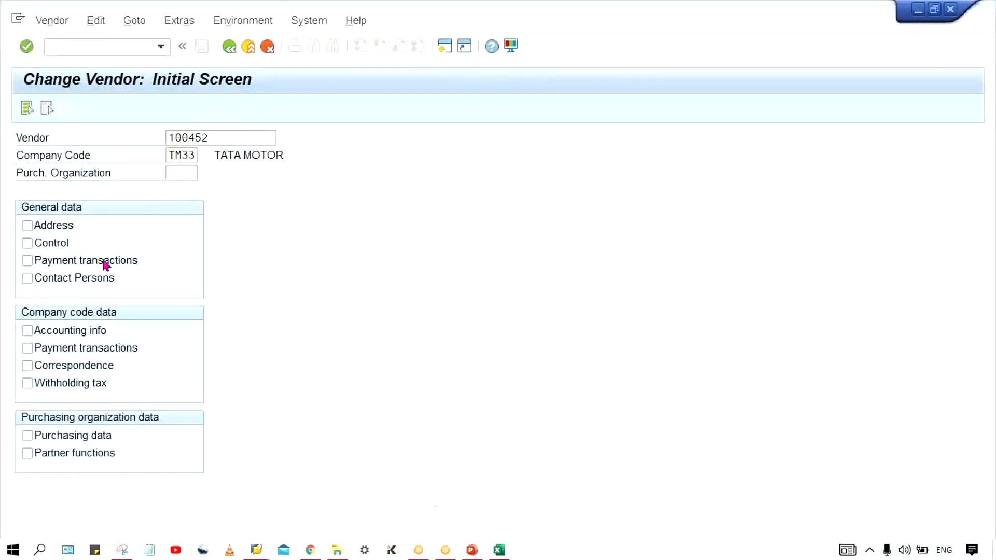
click(44, 227)
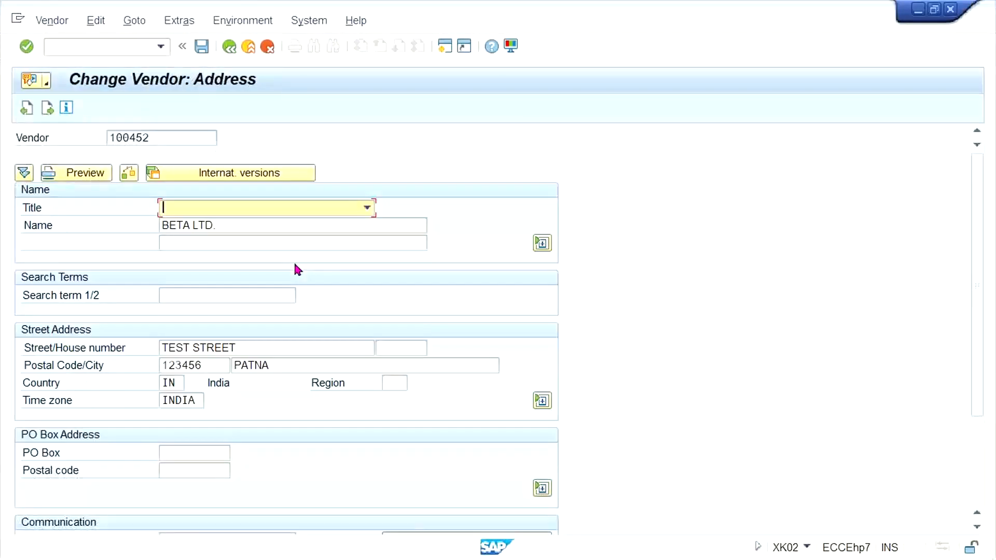
Set the city in BETA LTD.'s street address to NEW DELHI
click(192, 369)
drag(122, 369, 2, 374)
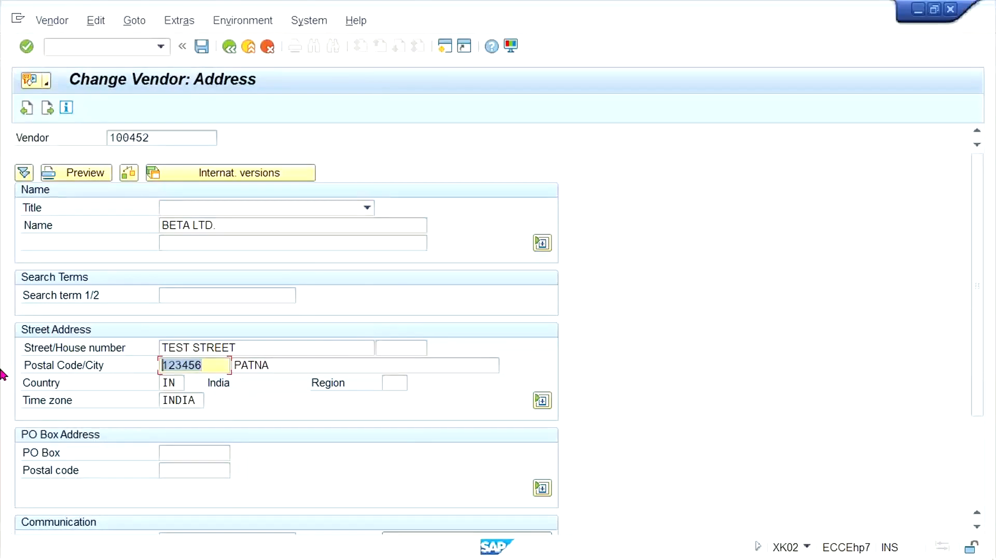
key(Tab)
key(Delete)
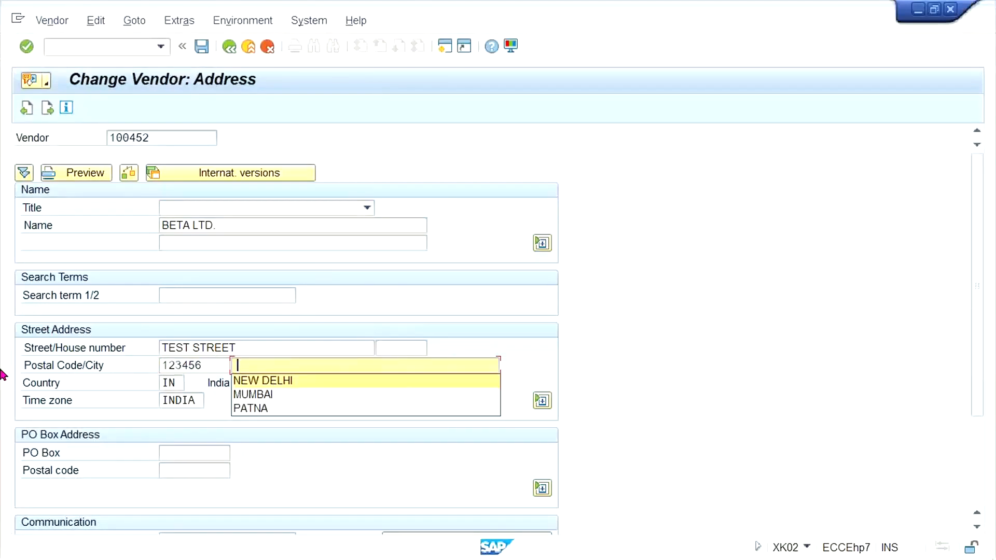
key(Return)
key(shift+Tab)
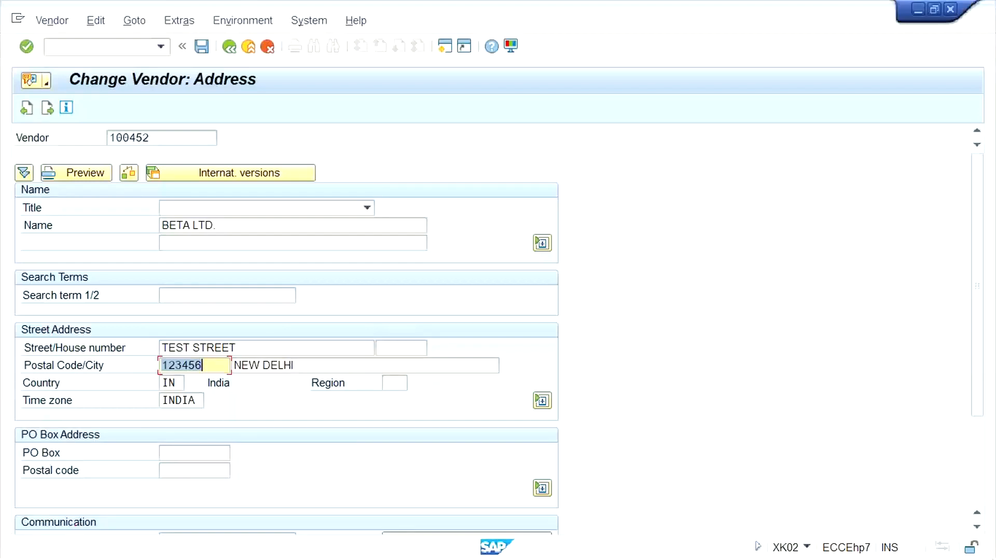
Check the postal code ranges in the Excel sheet and enter 440036 as BETA LTD.'s postal code
click(498, 554)
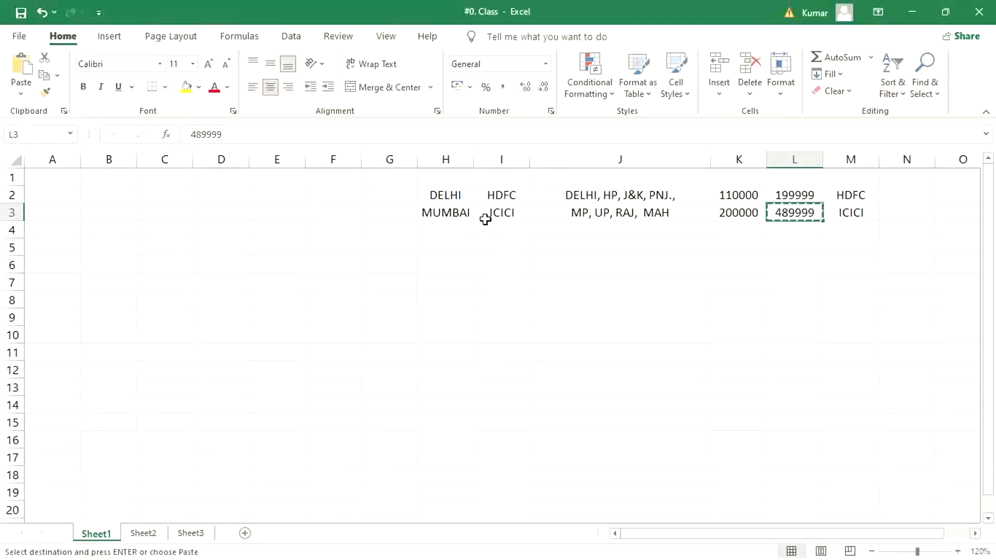
key(alt+Tab)
text(440036)
key(Tab)
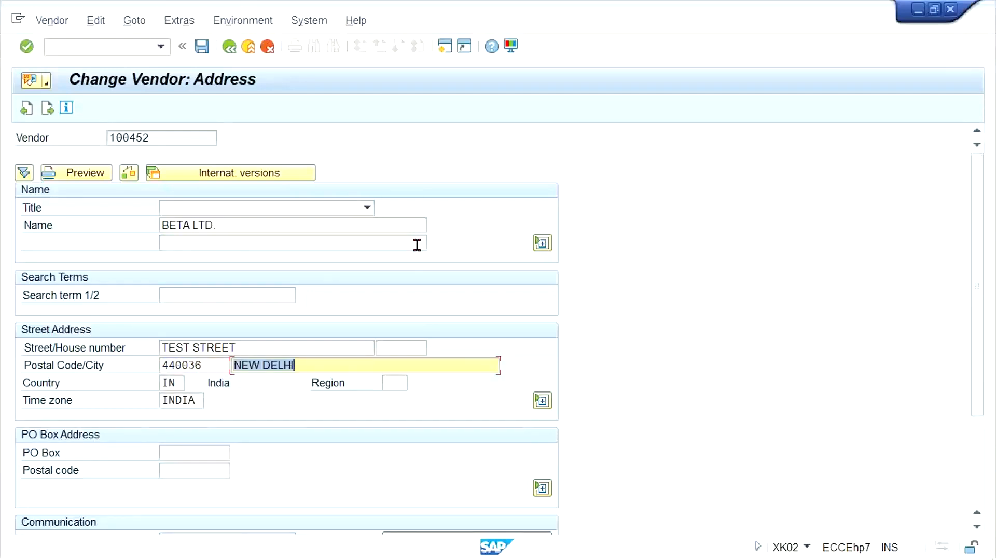
Change BETA LTD.'s postal code to 440027
key(shift+Tab)
key(BackSpace)
key(Down)
key(Up)
key(Return)
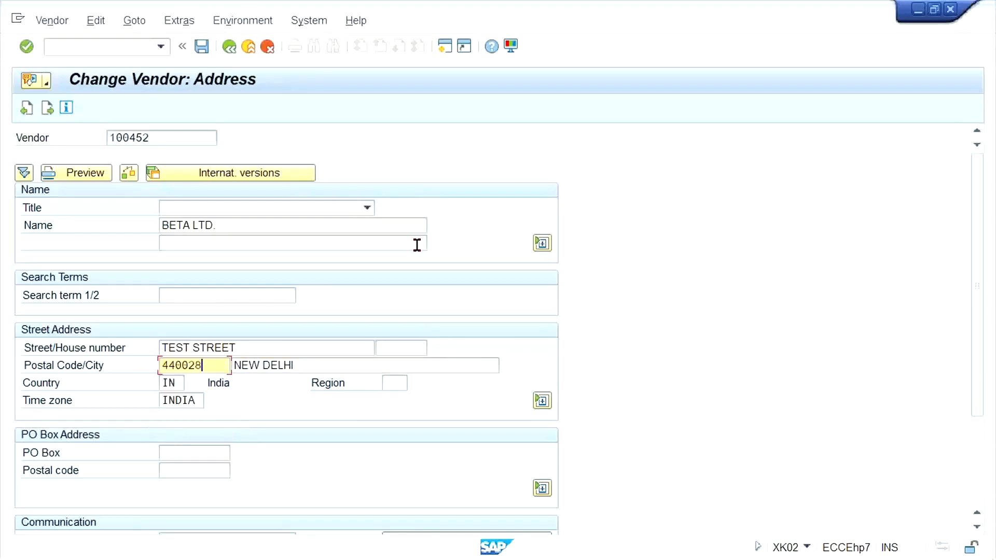
key(BackSpace)
key(BackSpace)
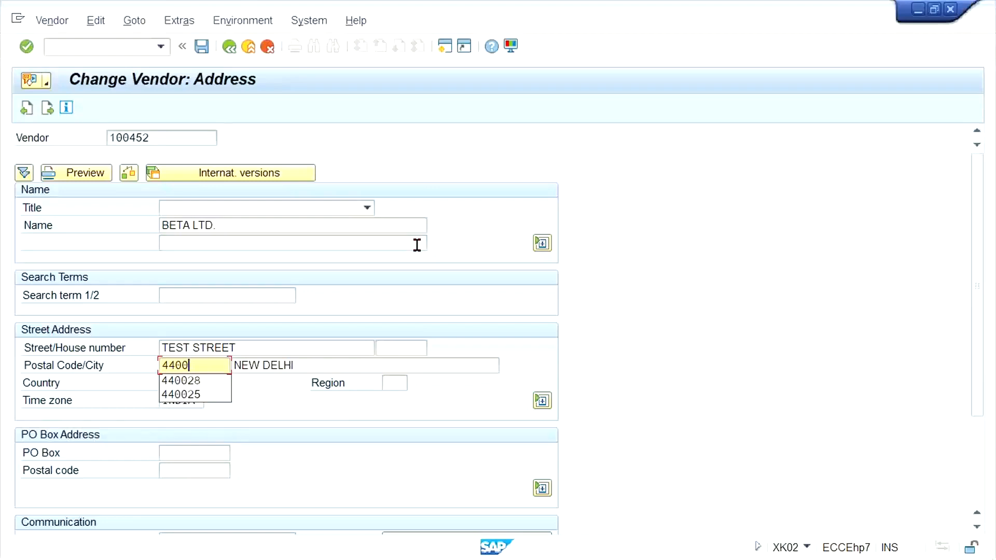
text(27)
Set BETA LTD.'s city to MUMBAI and save the vendor
key(Tab)
key(BackSpace)
key(Down)
key(Return)
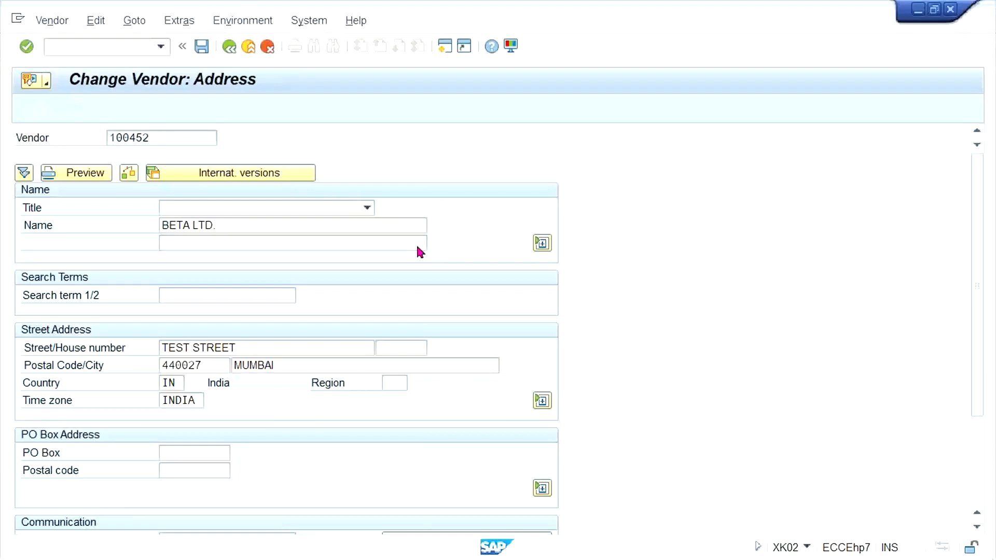
key(Return)
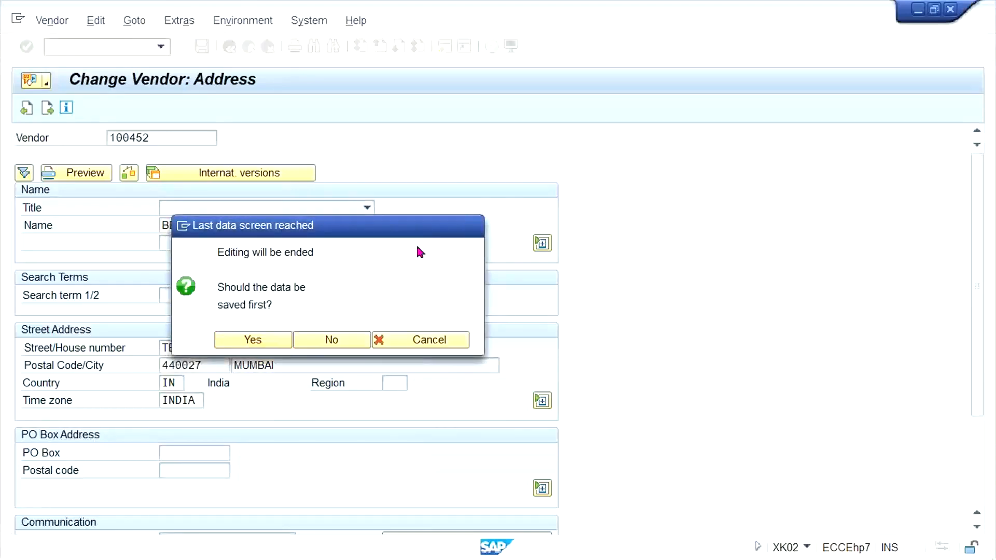
key(Return)
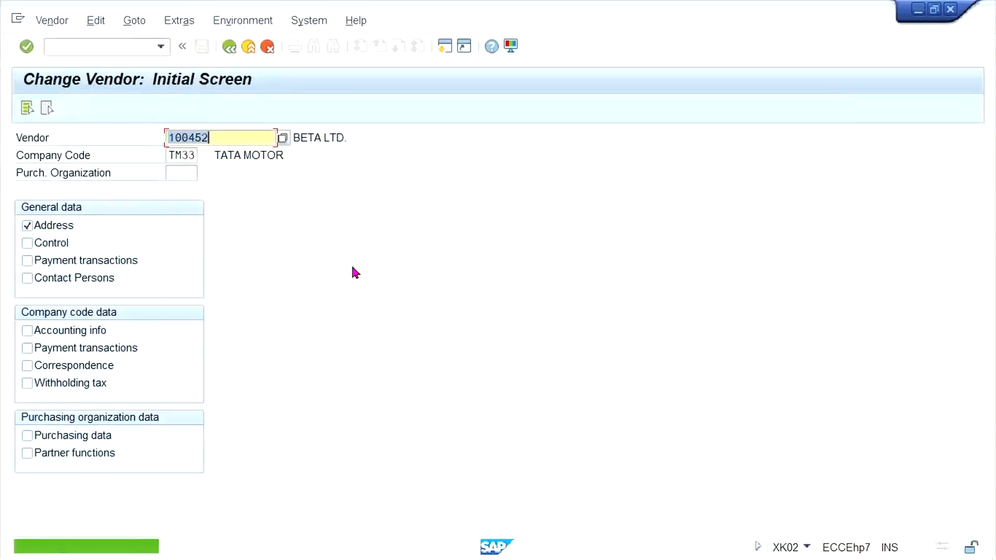
Open BETA LTD.'s general payment transactions and display the address of its ICICI bank, key I001
click(122, 261)
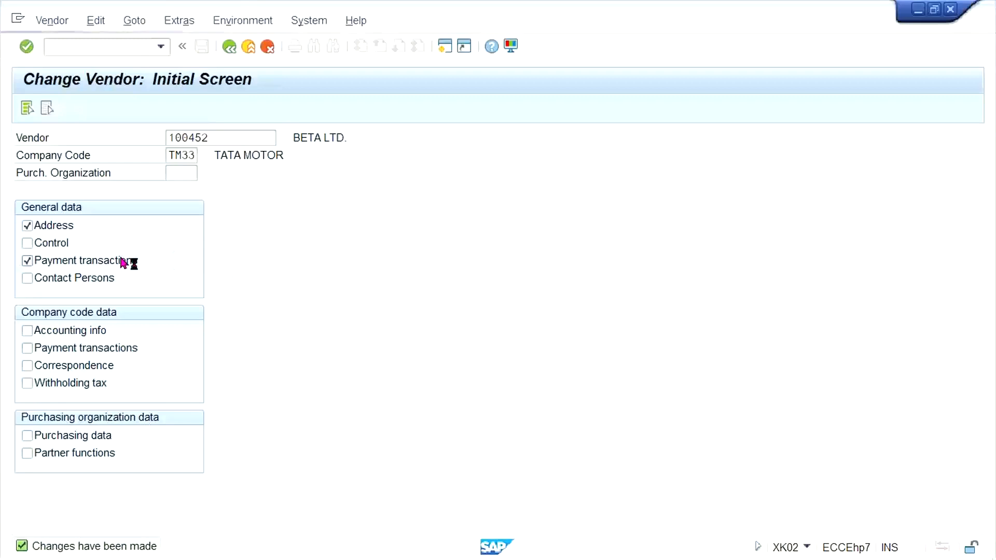
key(Return)
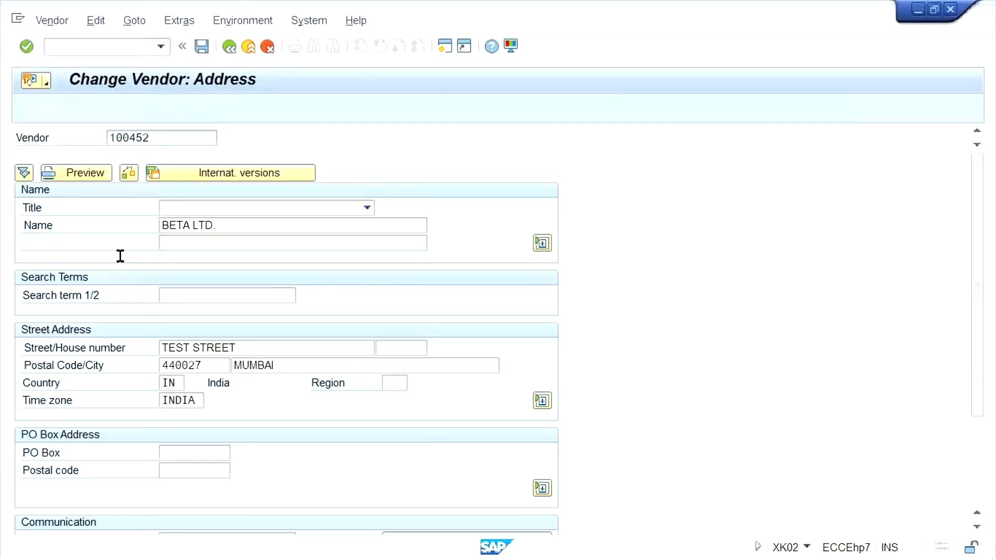
key(Return)
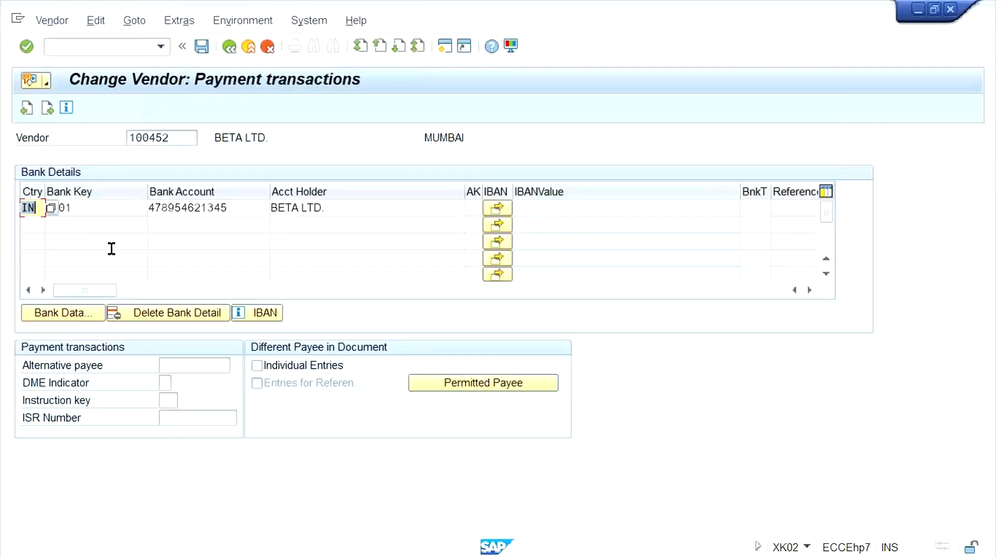
click(103, 201)
click(77, 313)
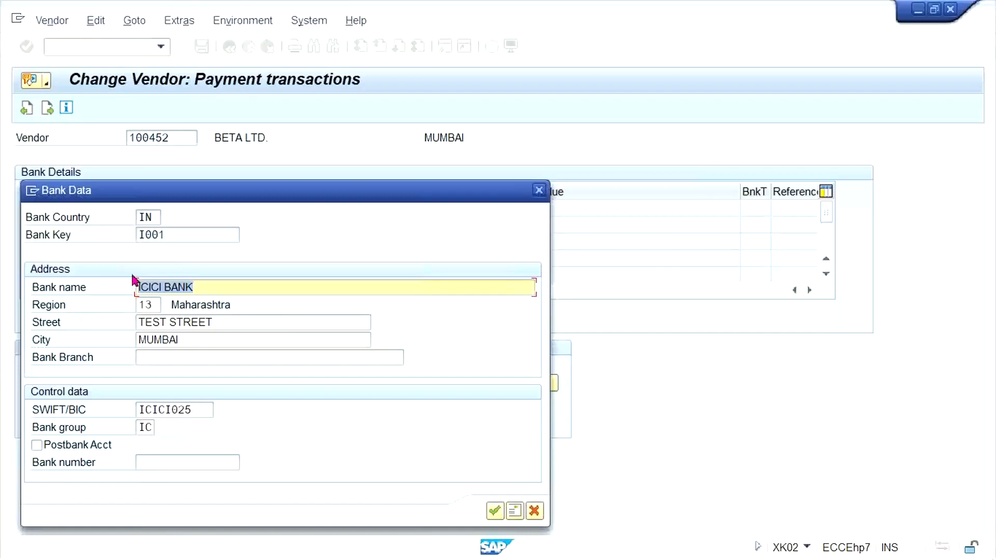
click(515, 511)
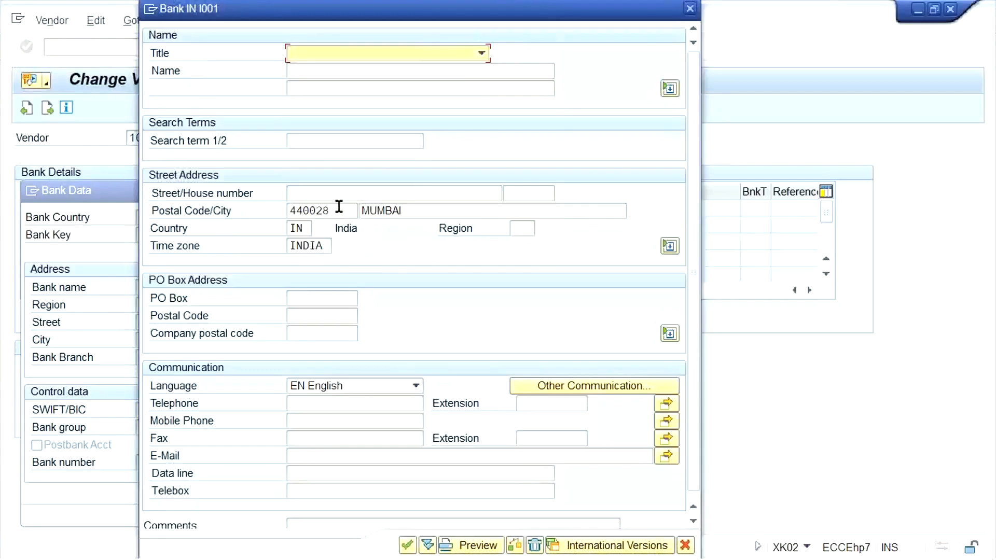
Set bank I001's postal code to 440027, accept the bank data and return to the vendor initial screen
drag(334, 211, 260, 212)
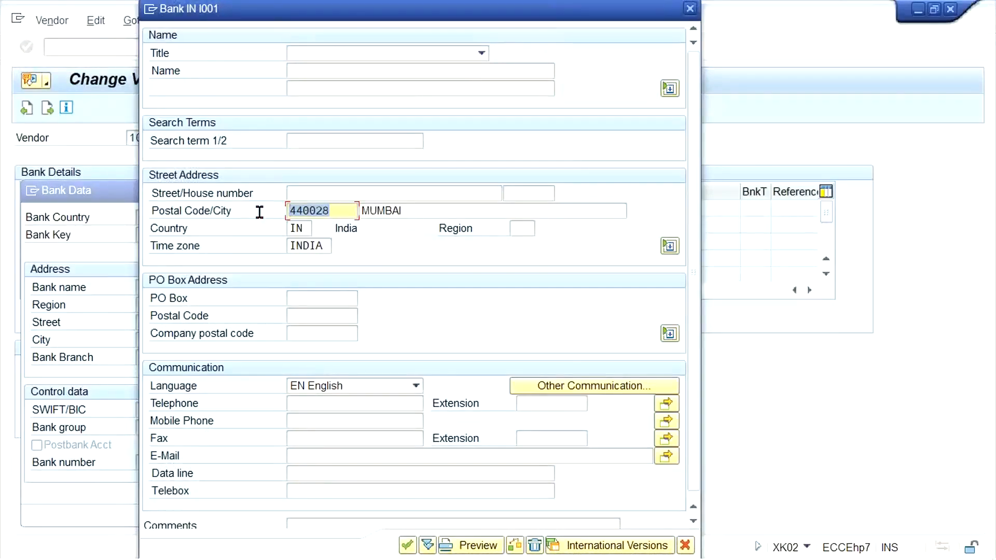
key(BackSpace)
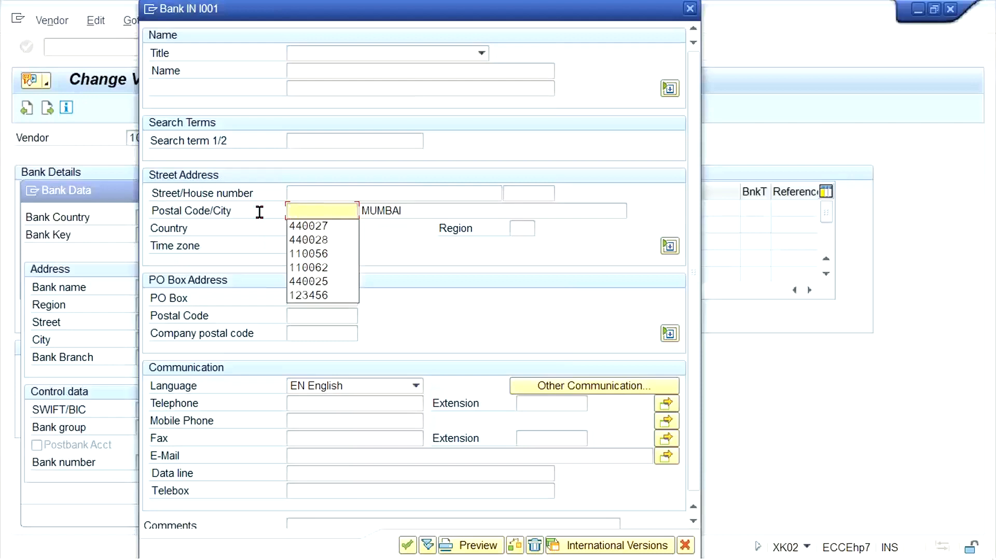
key(Down)
key(Return)
key(Return)
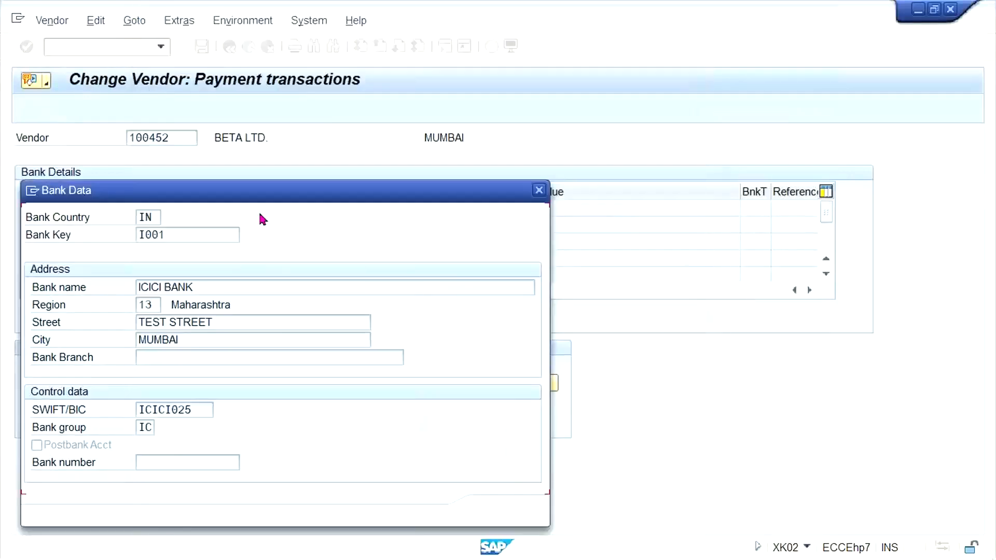
key(Return)
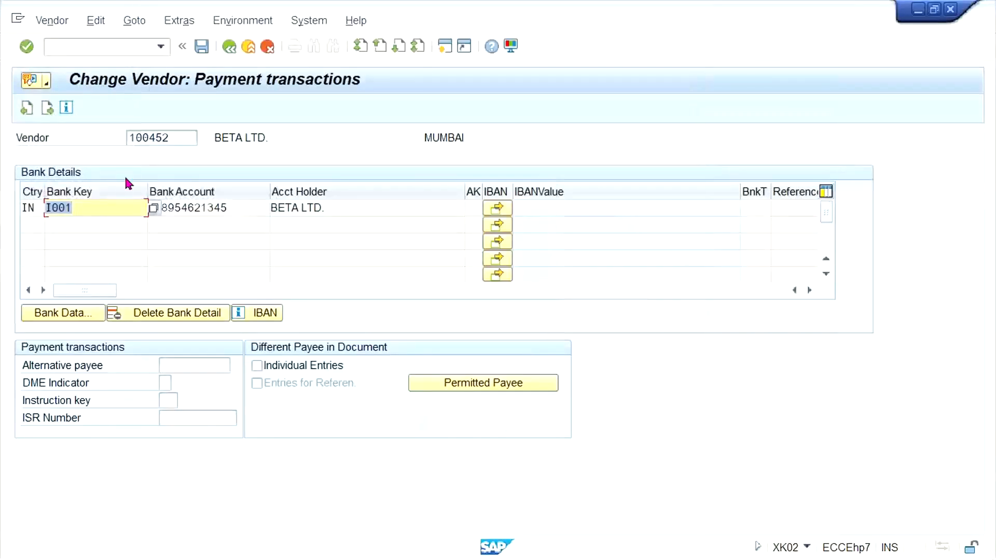
click(229, 46)
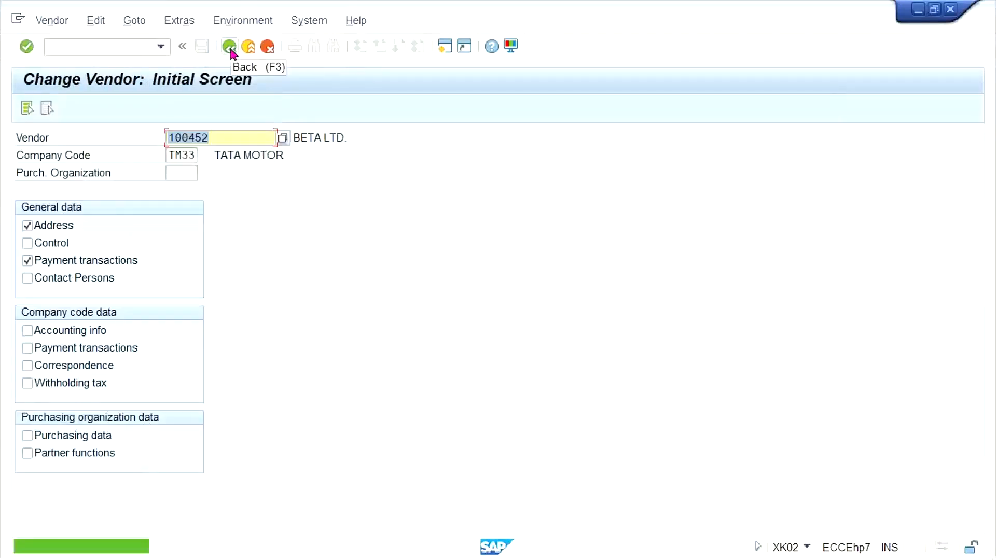
Leave BETA LTD.'s address data and open the address data of vendor ALPHA LTD. for changing
key(Return)
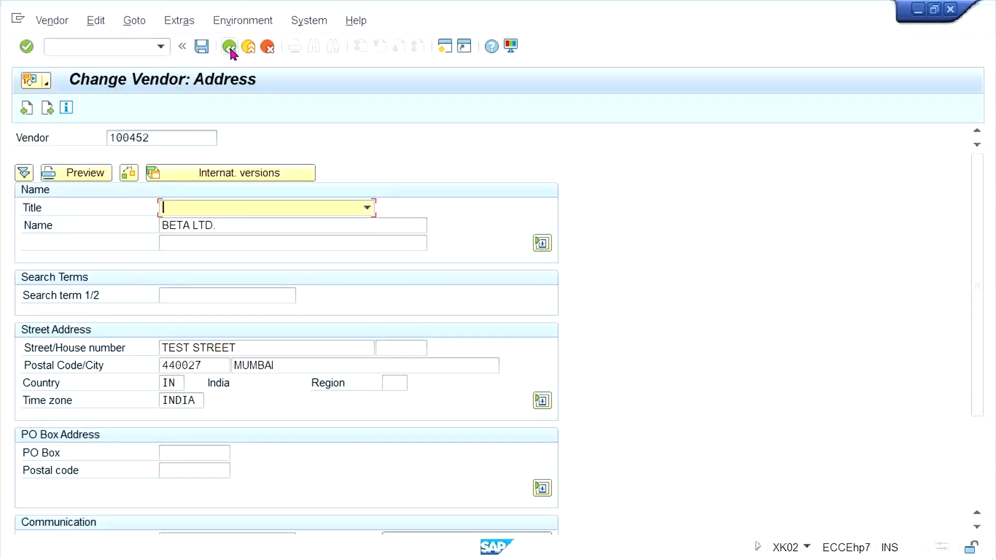
click(229, 46)
key(BackSpace)
key(Down)
key(Down)
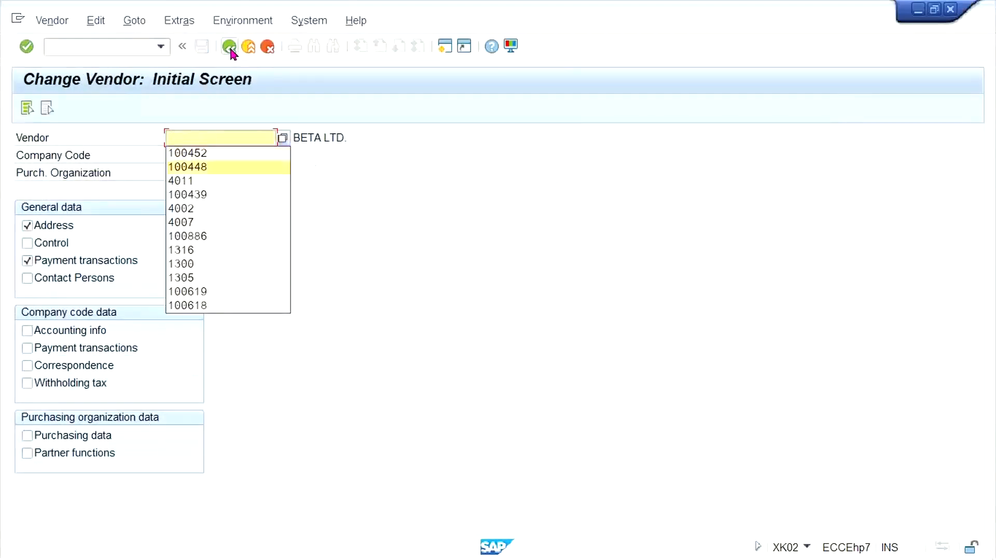
key(Return)
key(Return)
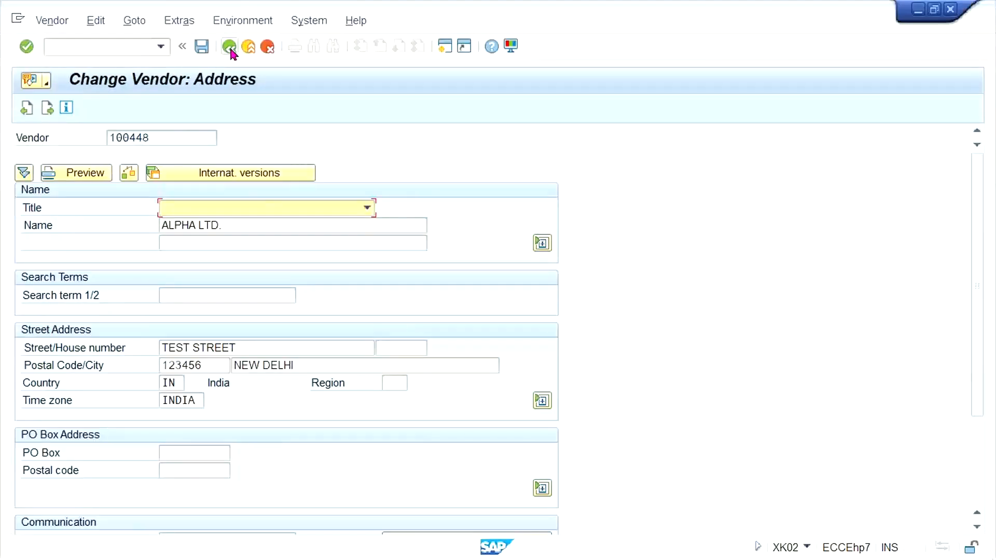
Set ALPHA LTD.'s postal code to 110056 in its street address
key(Tab)
key(Tab)
key(Tab)
key(Tab)
key(BackSpace)
key(Down)
key(Down)
key(Down)
key(Down)
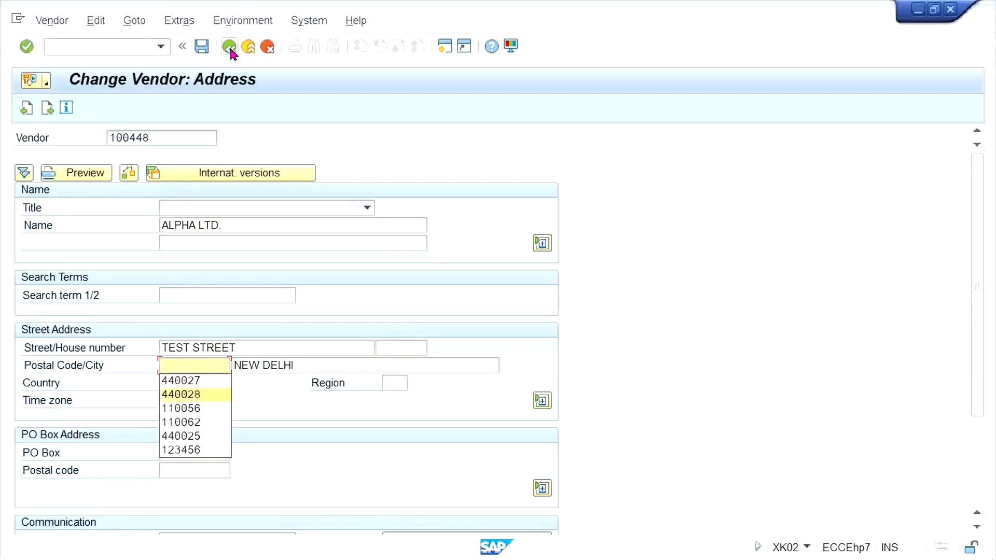
key(Up)
key(Return)
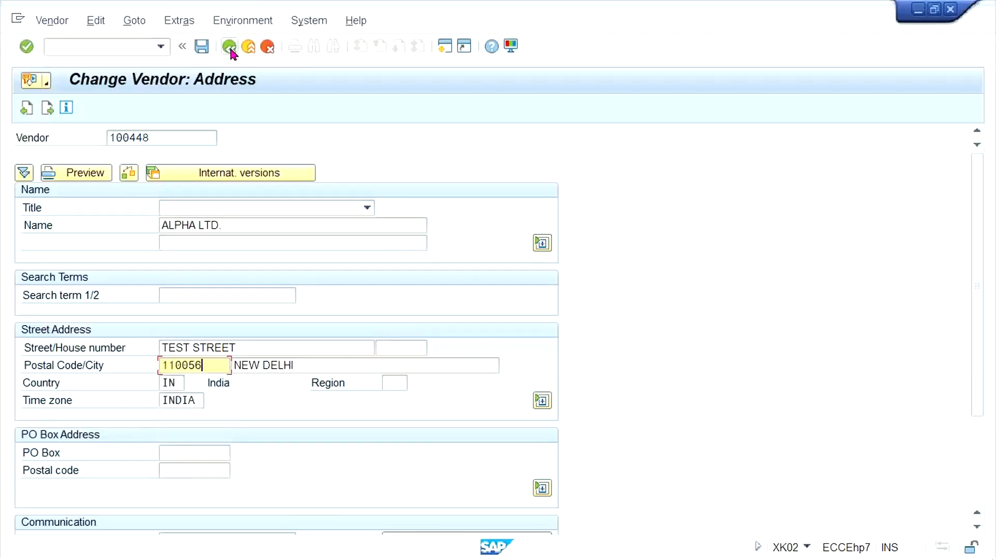
Check the address of ALPHA LTD.'s HDFC bank, key H001, and save the vendor changes
key(Return)
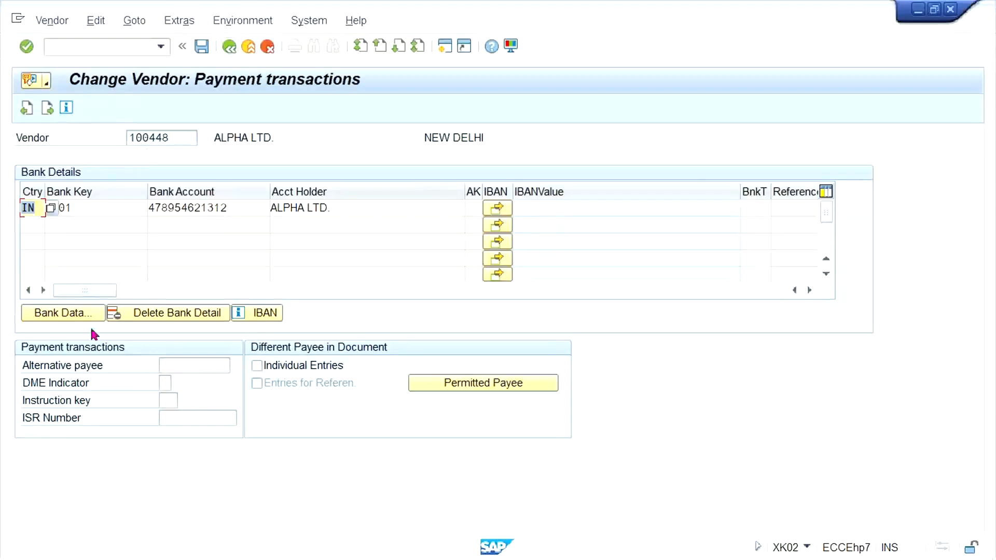
click(66, 310)
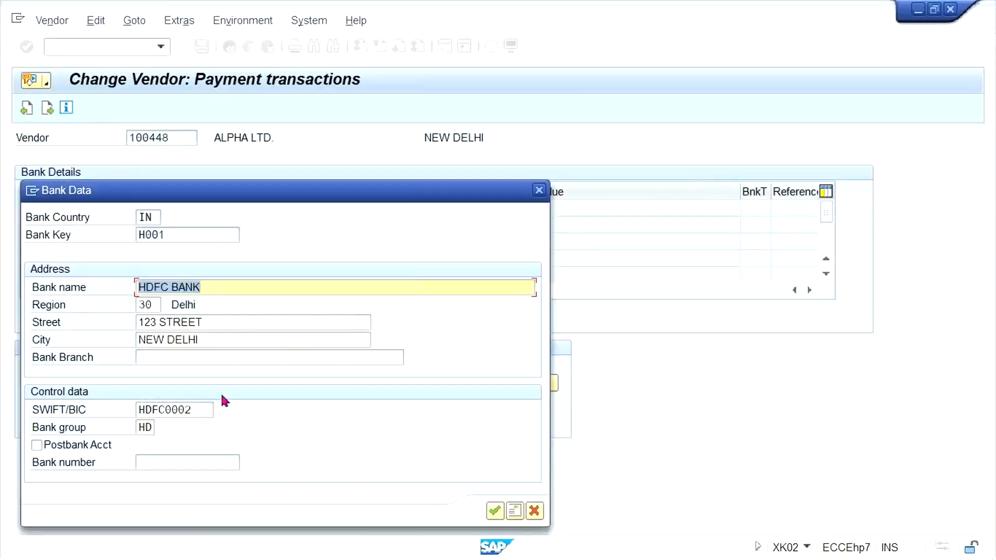
click(519, 512)
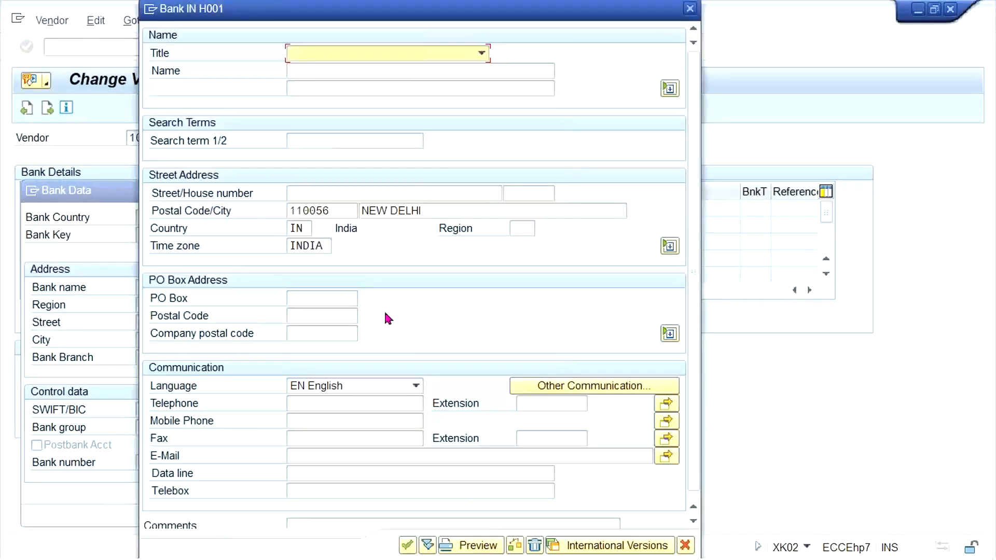
key(Escape)
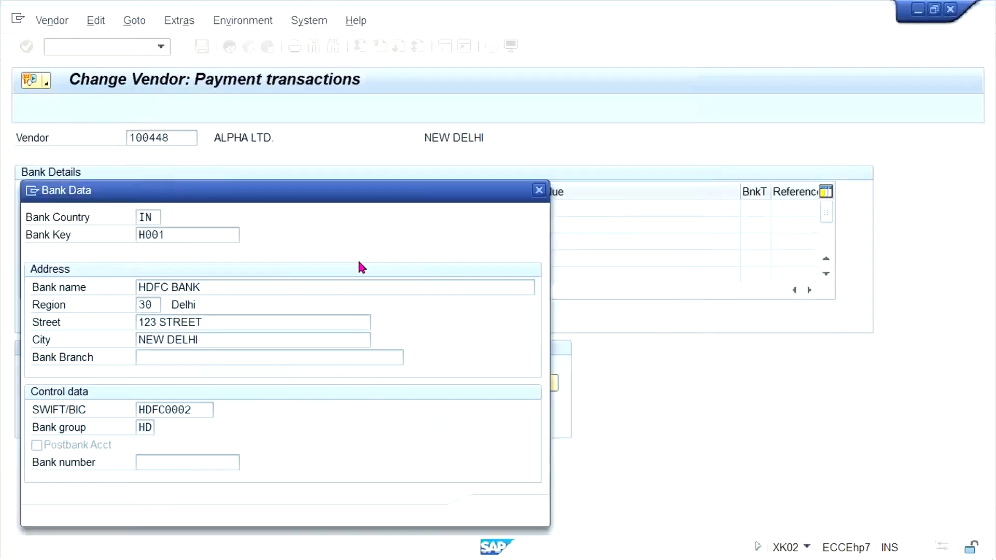
key(Escape)
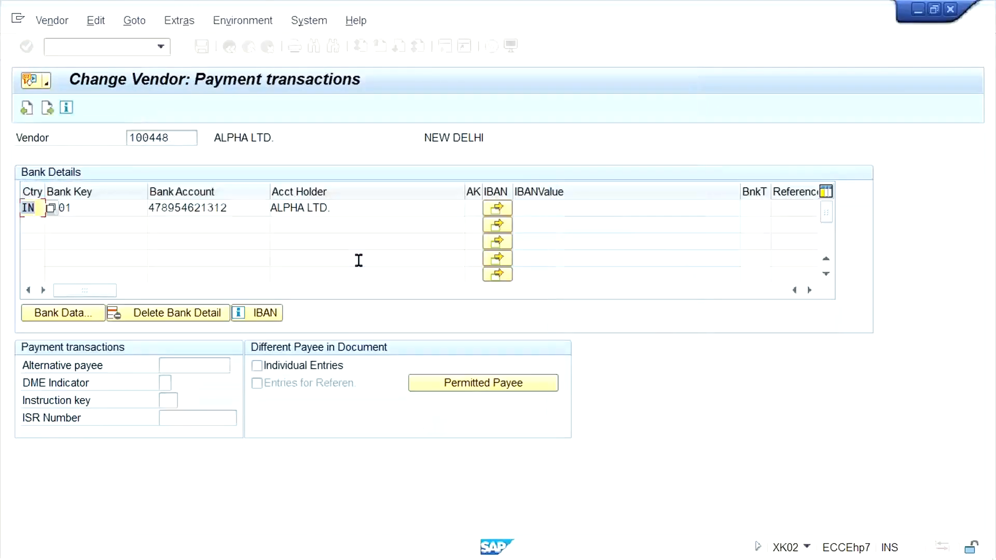
key(ctrl+s)
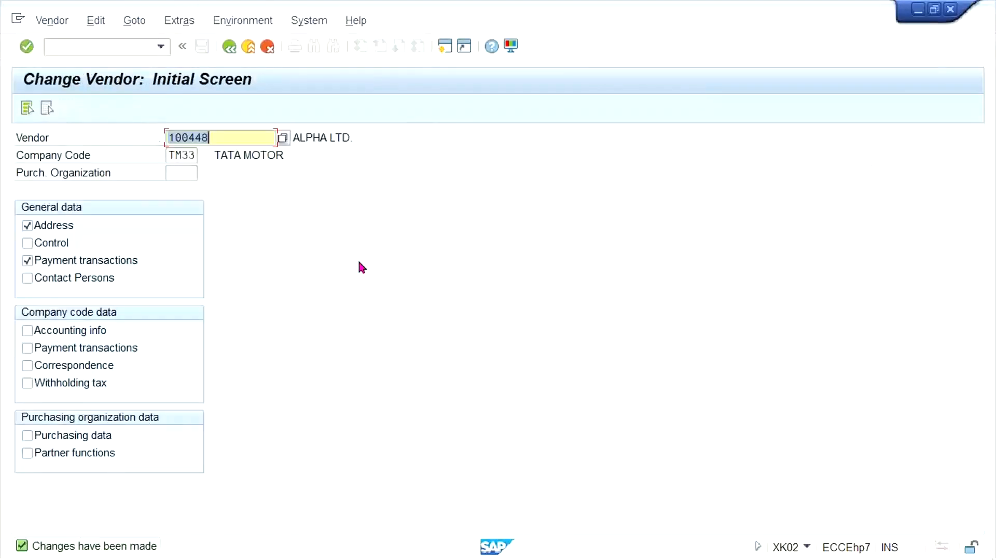
Switch to the payment proposal session, return to the status of run TM33A and delete its existing proposal
click(262, 553)
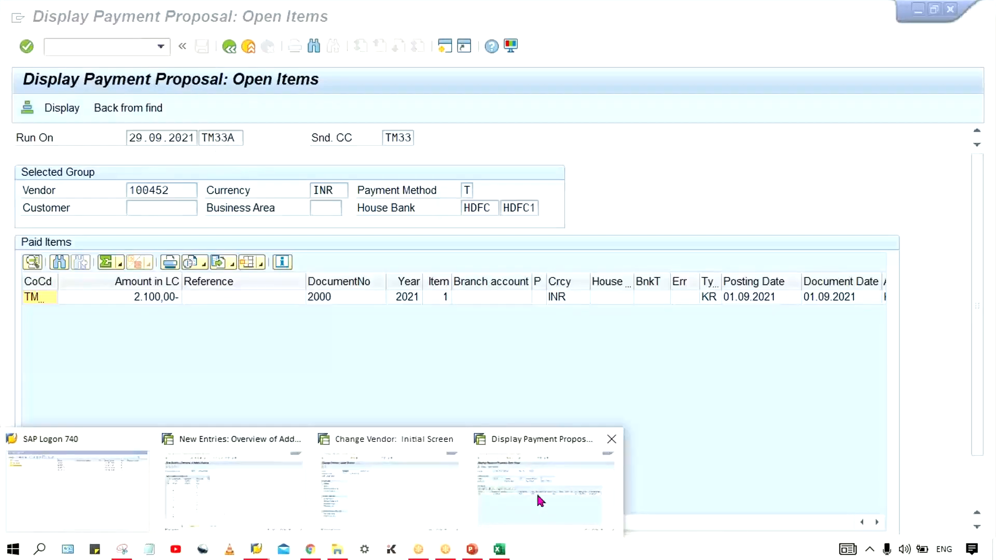
click(536, 492)
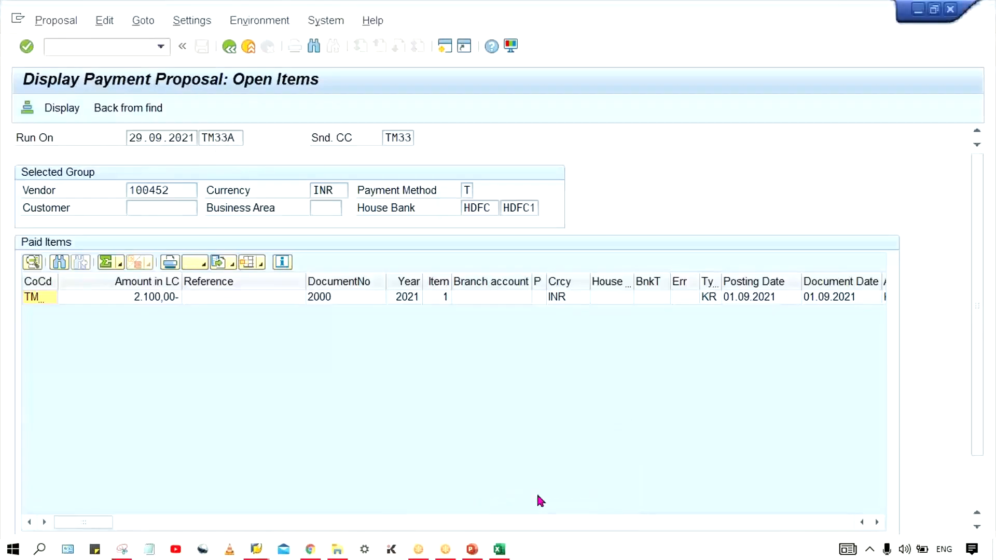
click(748, 25)
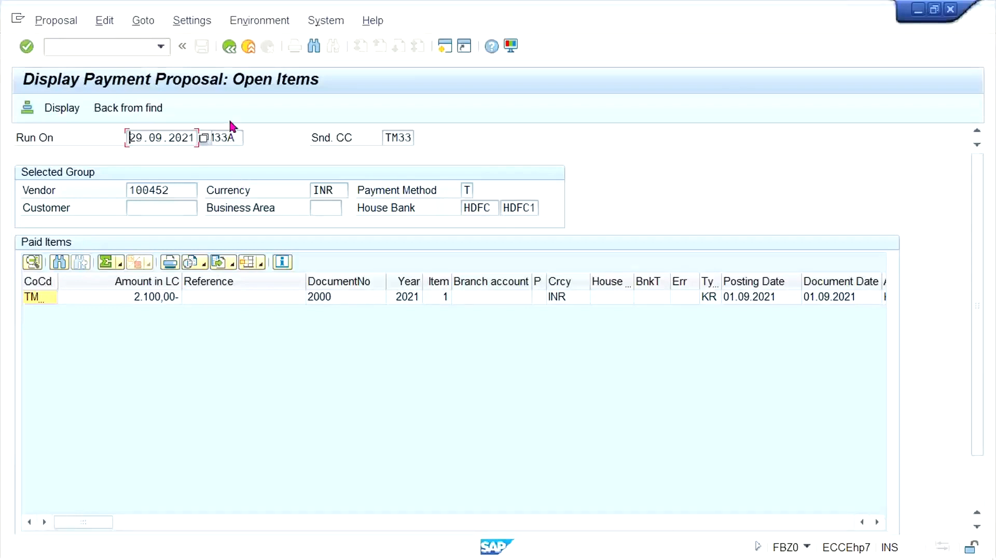
click(228, 47)
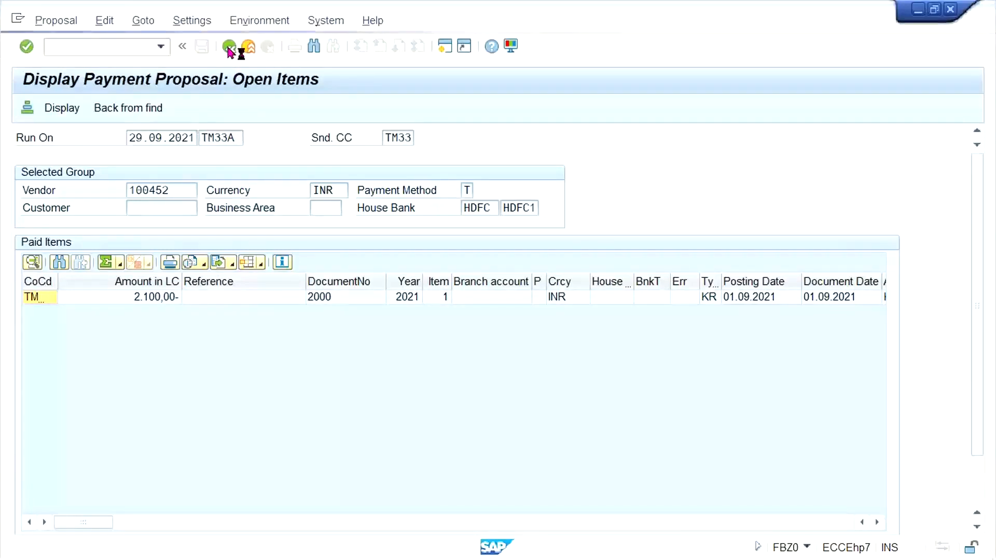
click(229, 47)
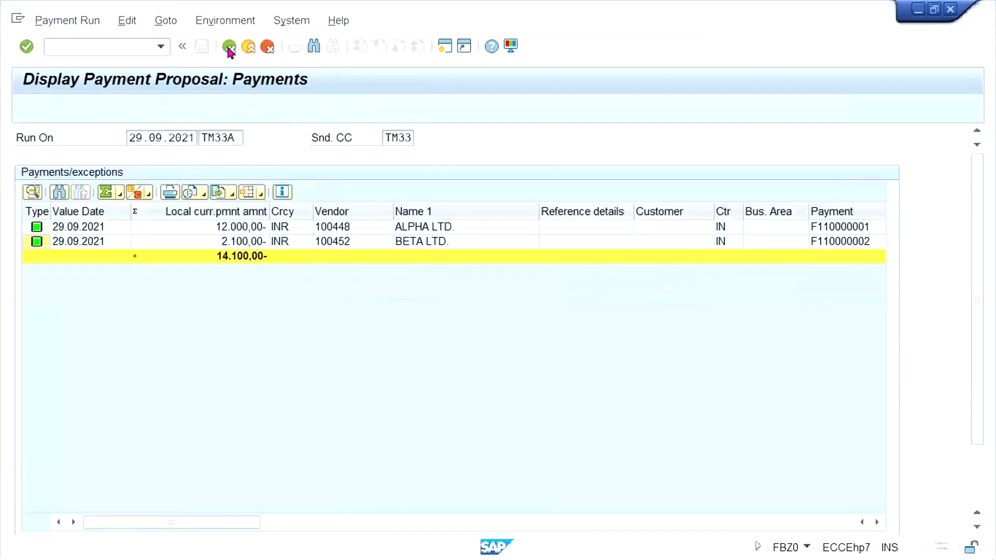
click(126, 20)
mouse_move(207, 59)
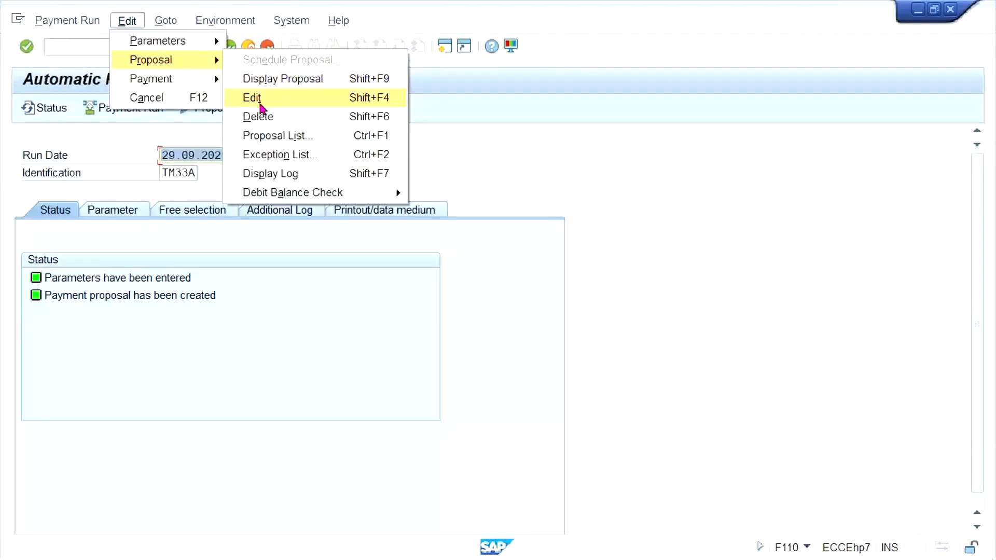
click(257, 117)
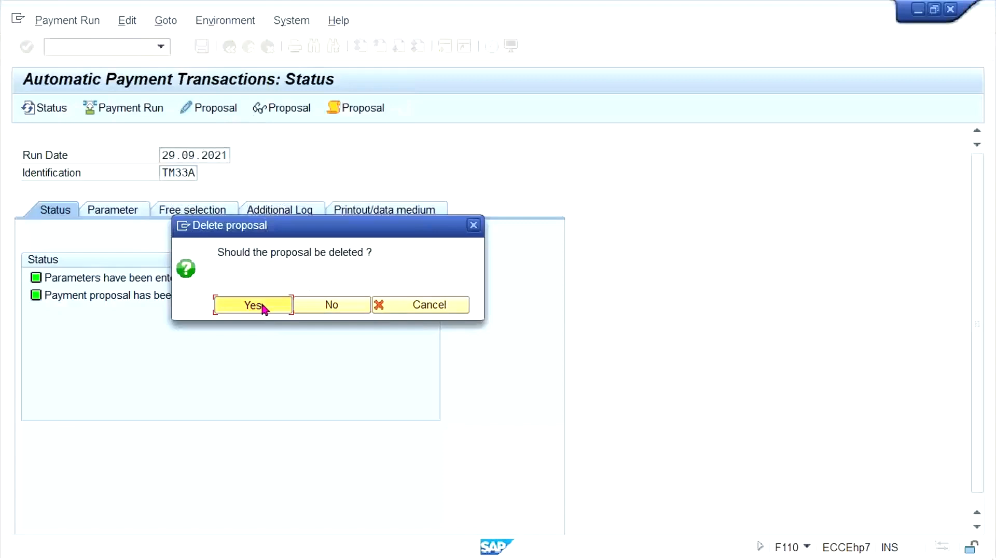
click(262, 306)
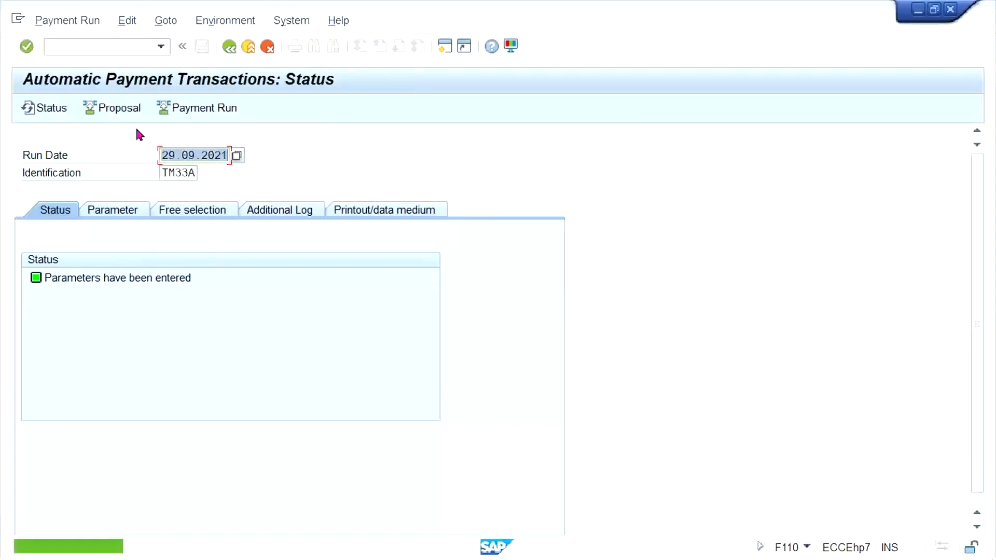
Create a new payment proposal for run TM33A dated 29.09.2021 and refresh its status
click(125, 114)
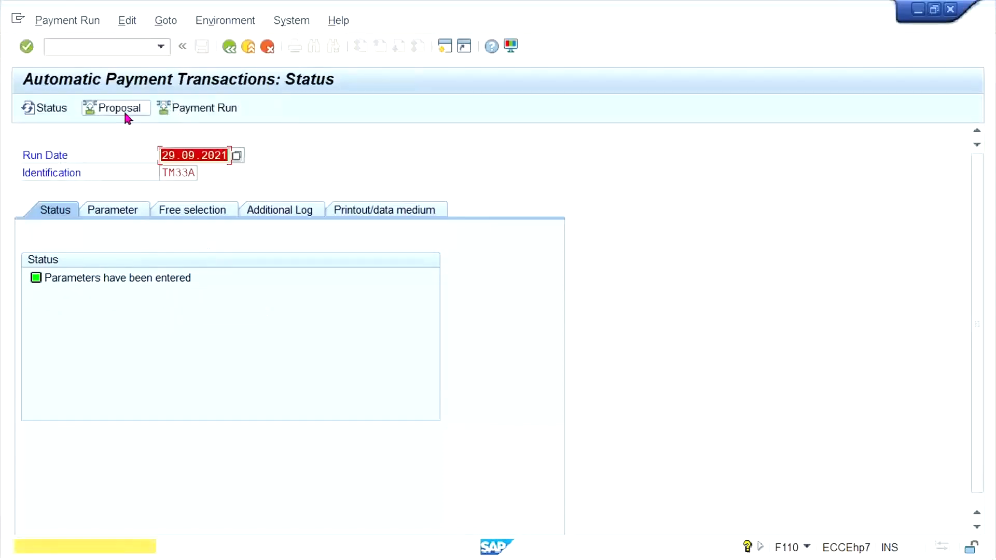
key(Return)
key(Return)
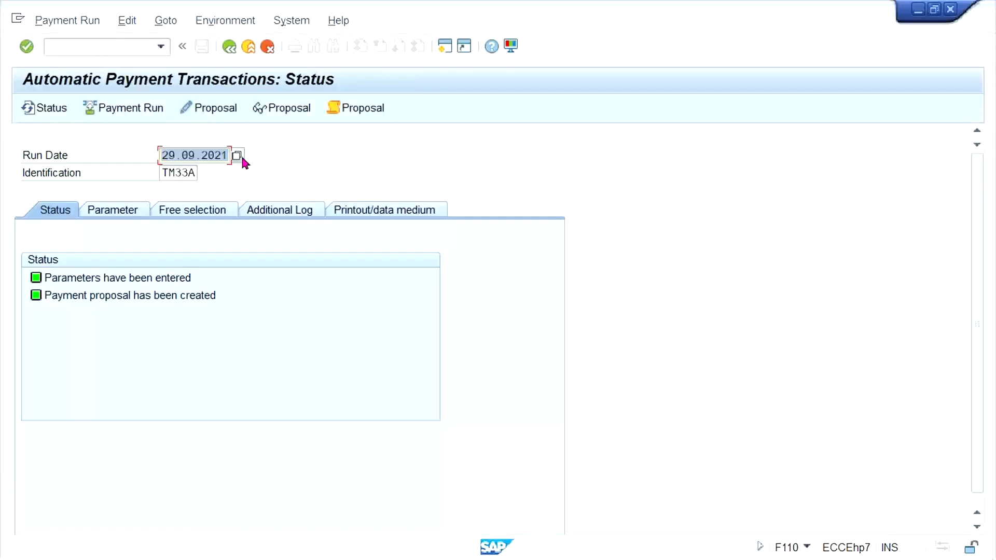
Display the new proposal for run TM33A and examine the house bank and account ID of both vendor payments
click(290, 110)
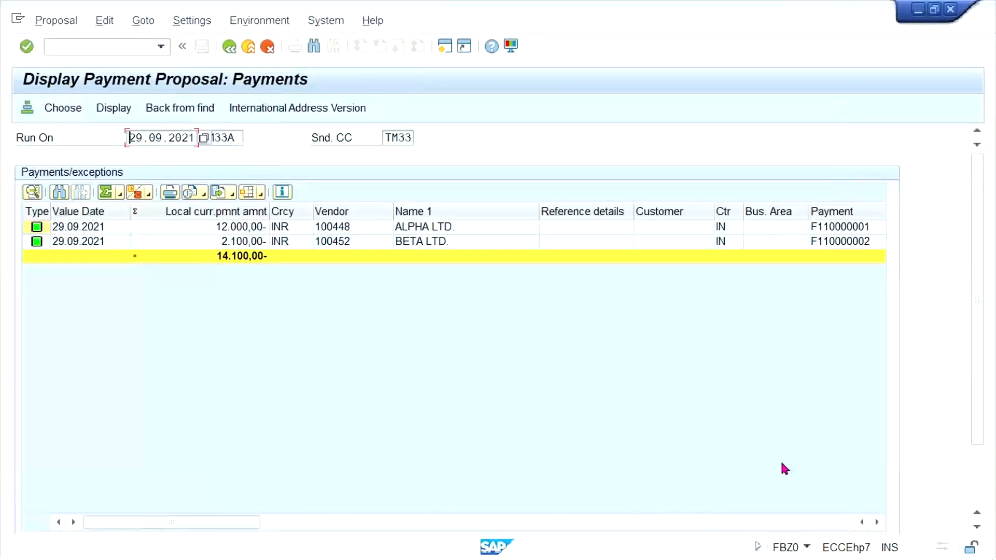
click(878, 522)
click(878, 523)
click(878, 523)
click(878, 522)
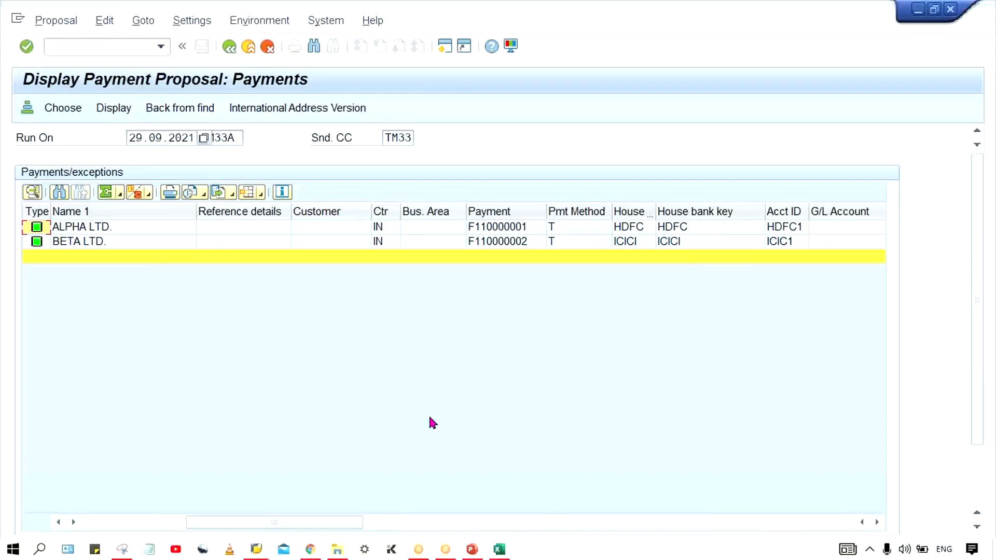
Switch to the #0. Class workbook in Excel and review the house bank for each state group in rows 2 and 3
click(499, 549)
click(789, 288)
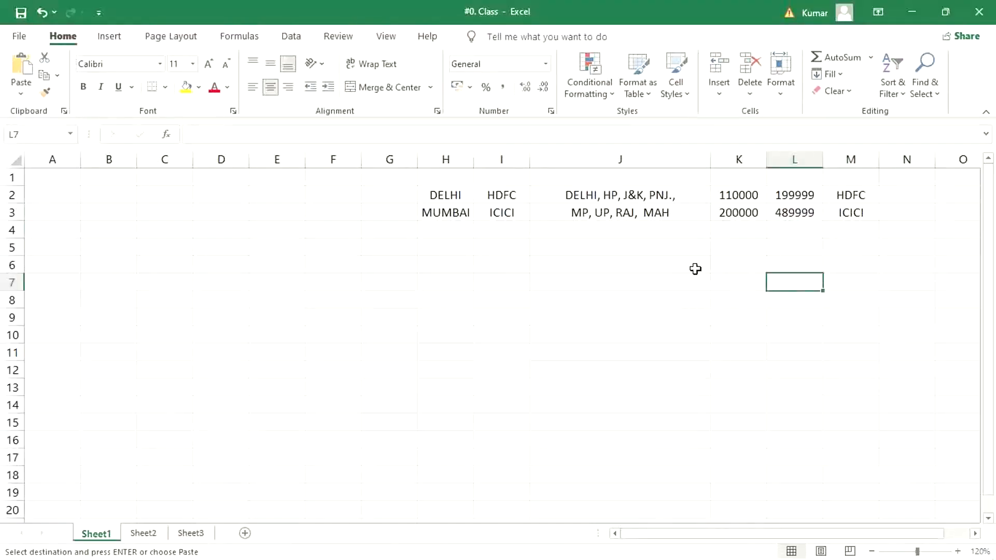
click(685, 269)
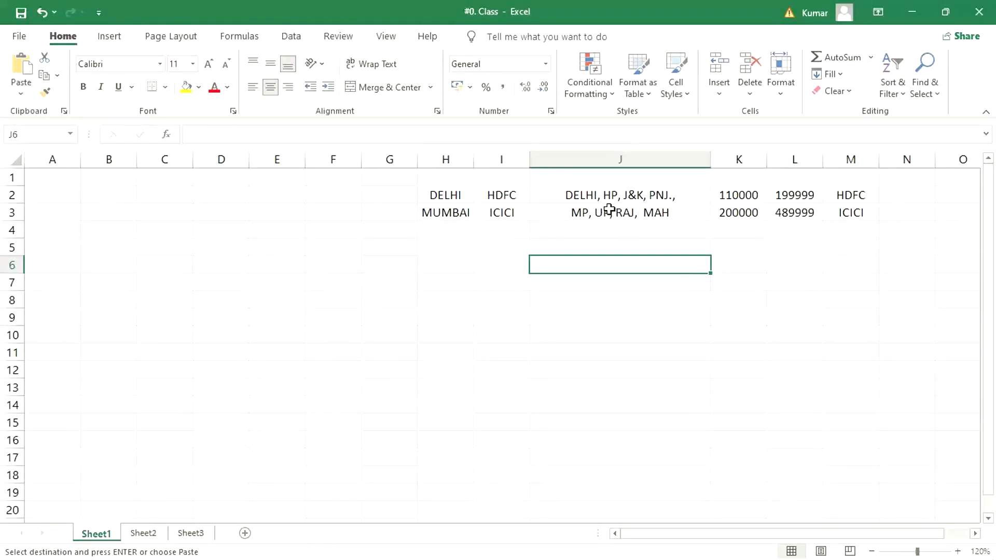
click(596, 196)
click(507, 193)
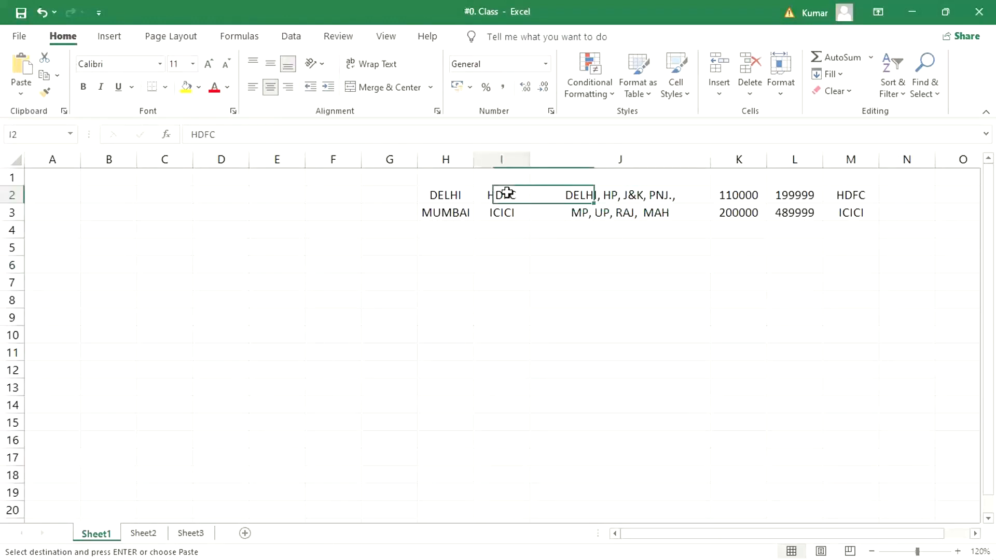
click(576, 210)
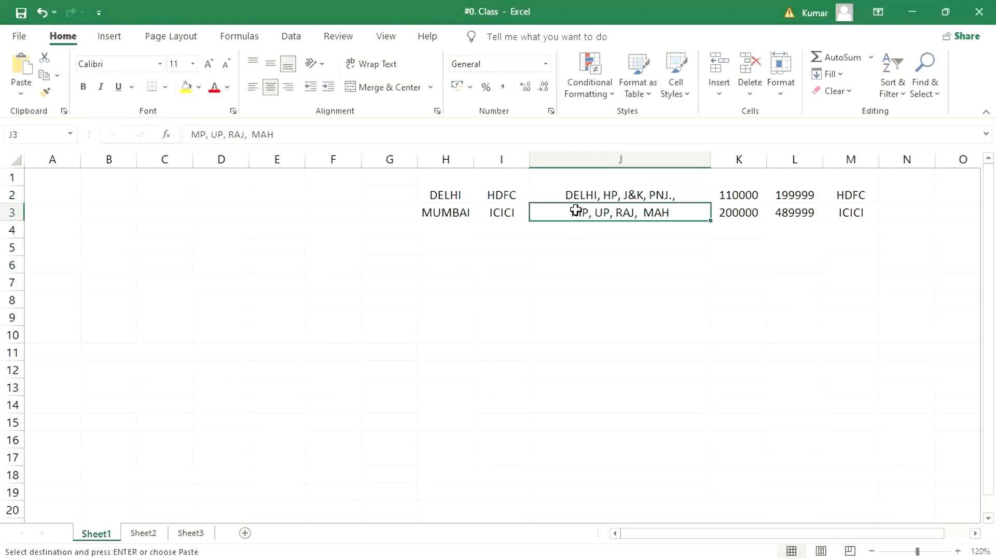
click(507, 213)
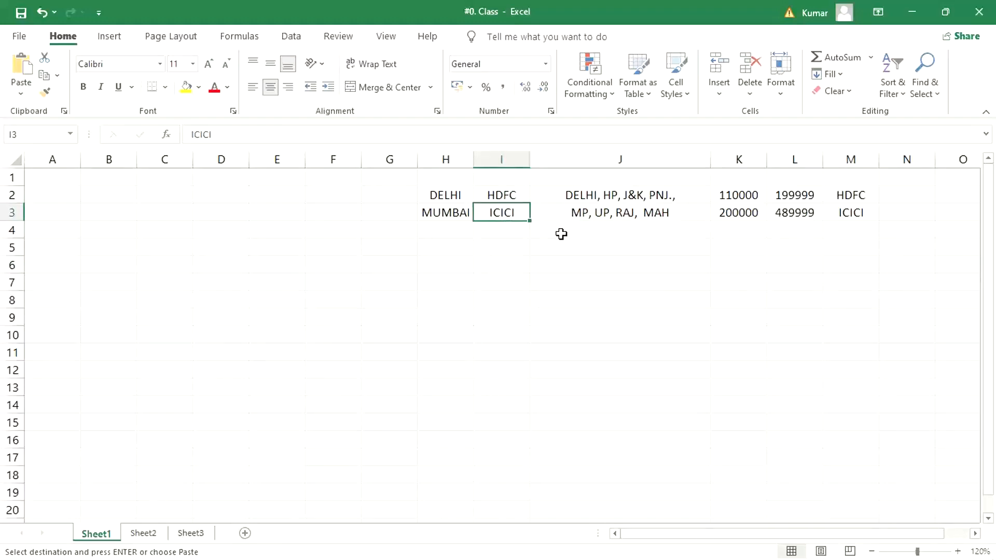
click(563, 197)
click(564, 211)
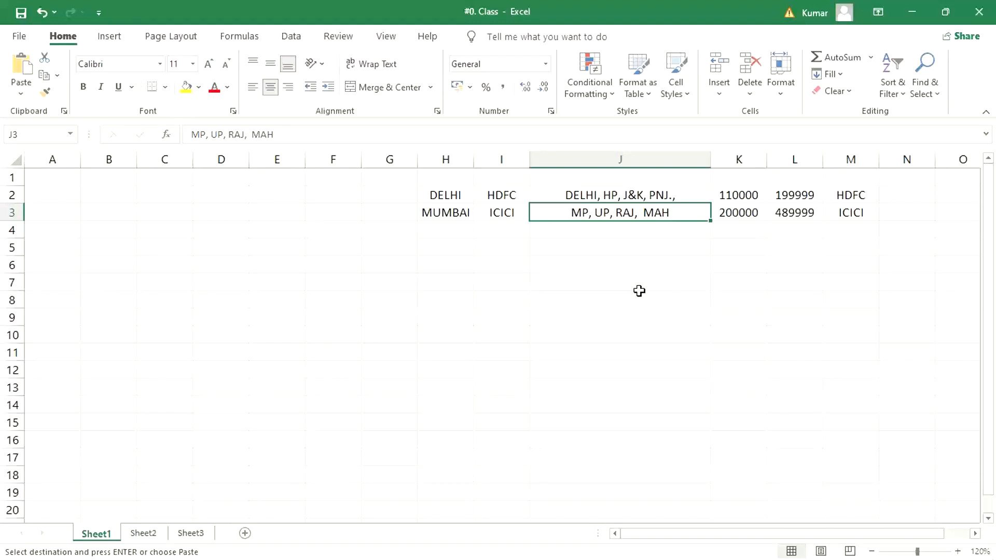
Review the postal code ranges and their assigned banks in columns K to M for both state groups
click(594, 195)
click(726, 195)
click(789, 195)
click(753, 195)
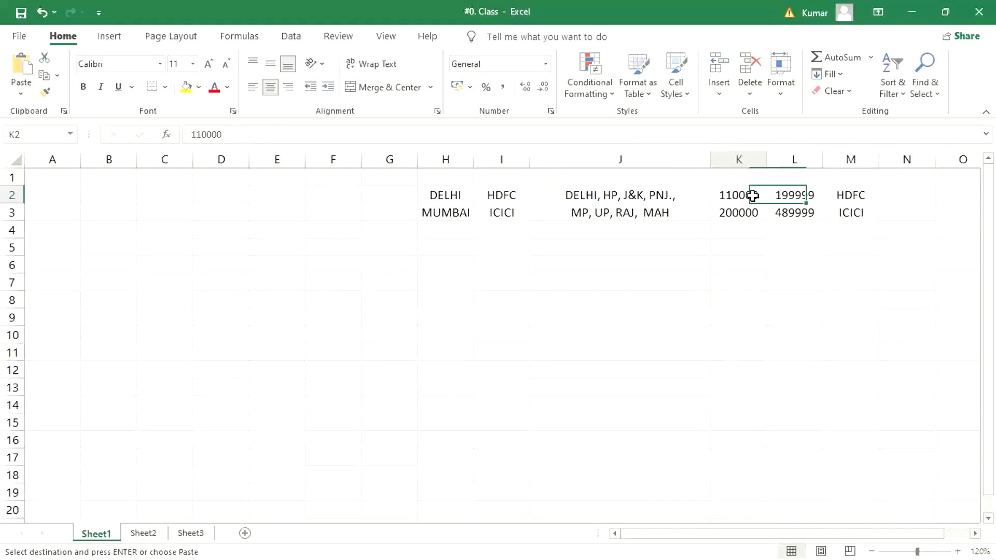
click(617, 196)
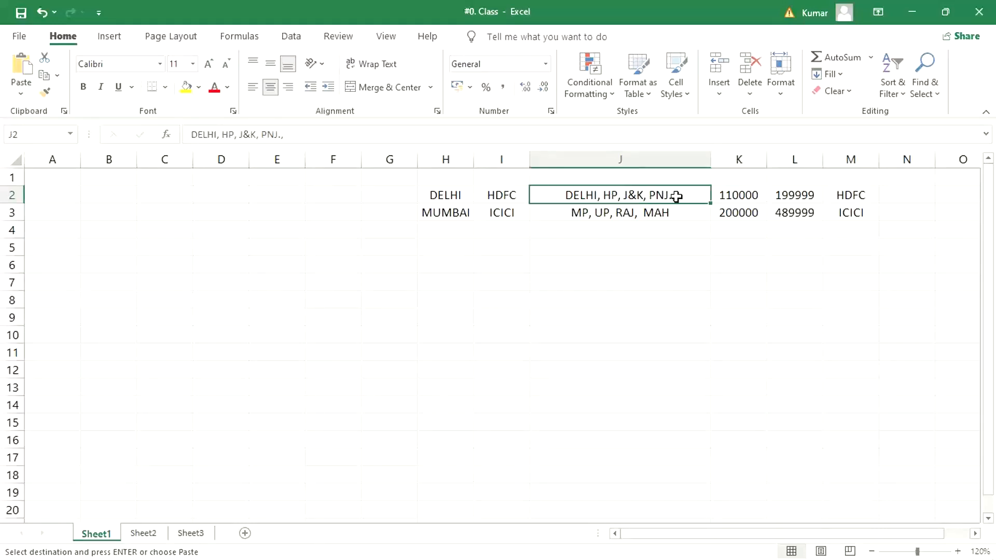
click(739, 195)
click(795, 193)
click(853, 195)
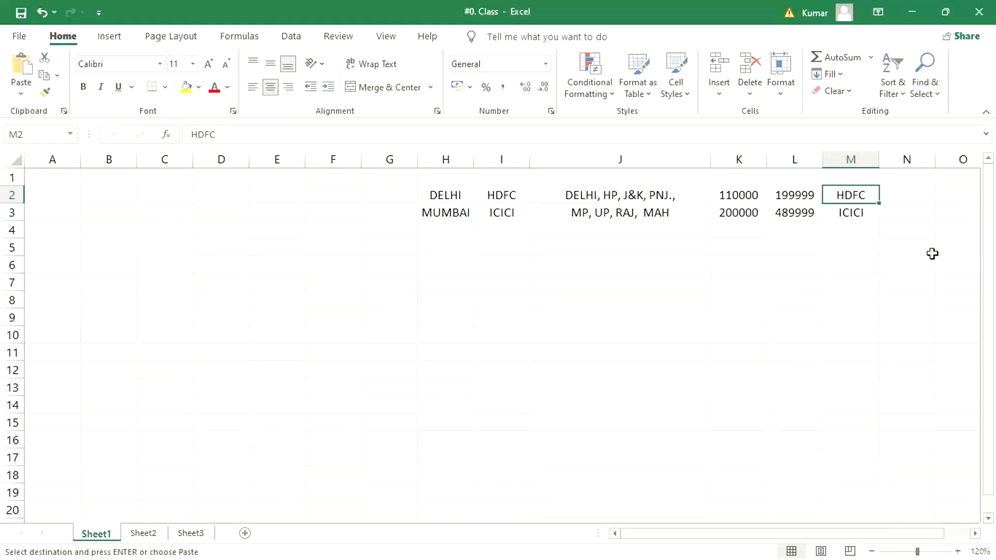
click(653, 212)
click(727, 210)
click(779, 211)
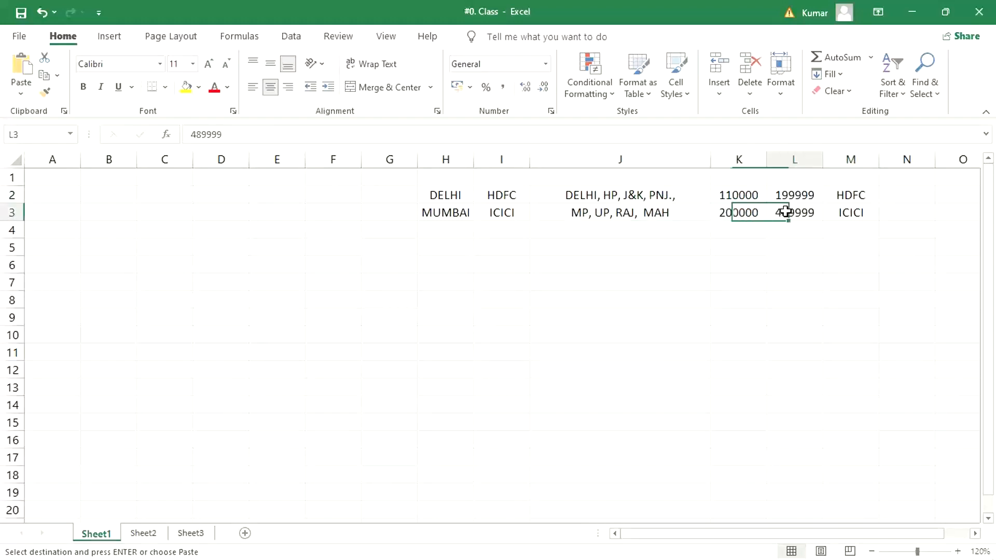
click(848, 212)
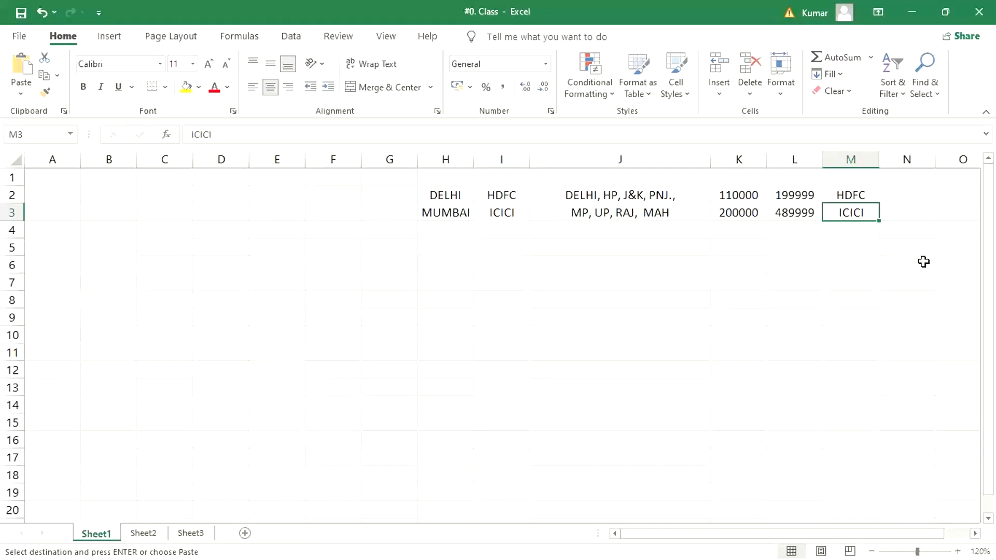
click(779, 243)
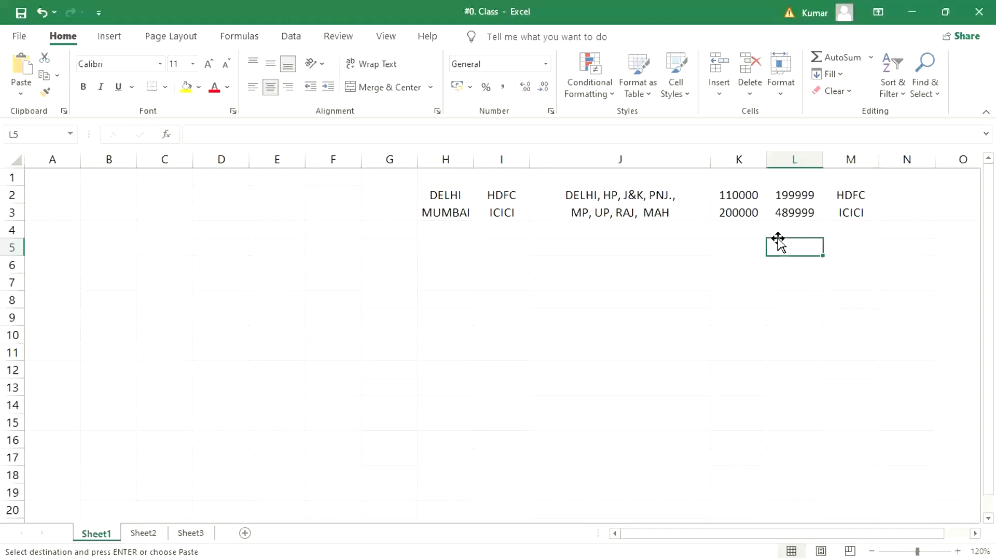
mouse_move(404, 556)
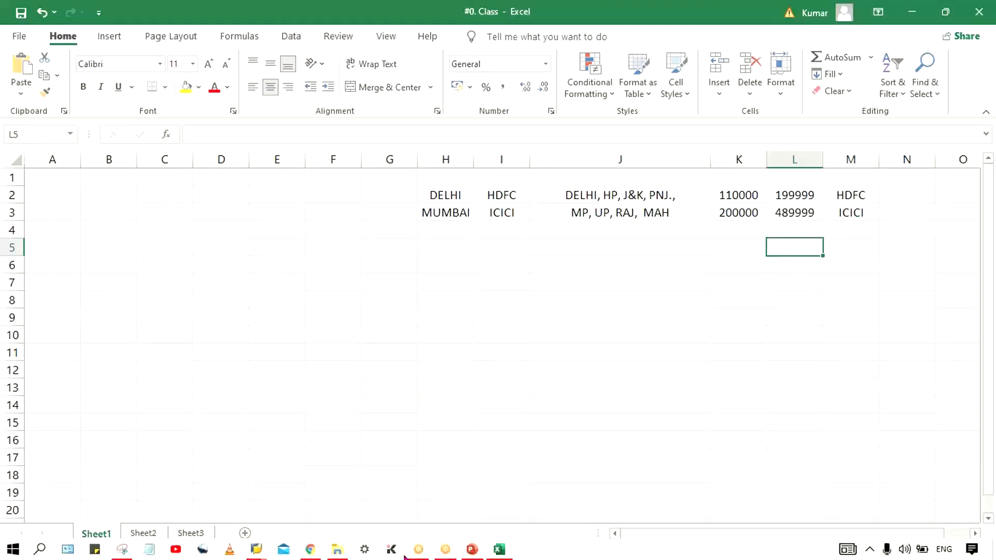
mouse_move(262, 551)
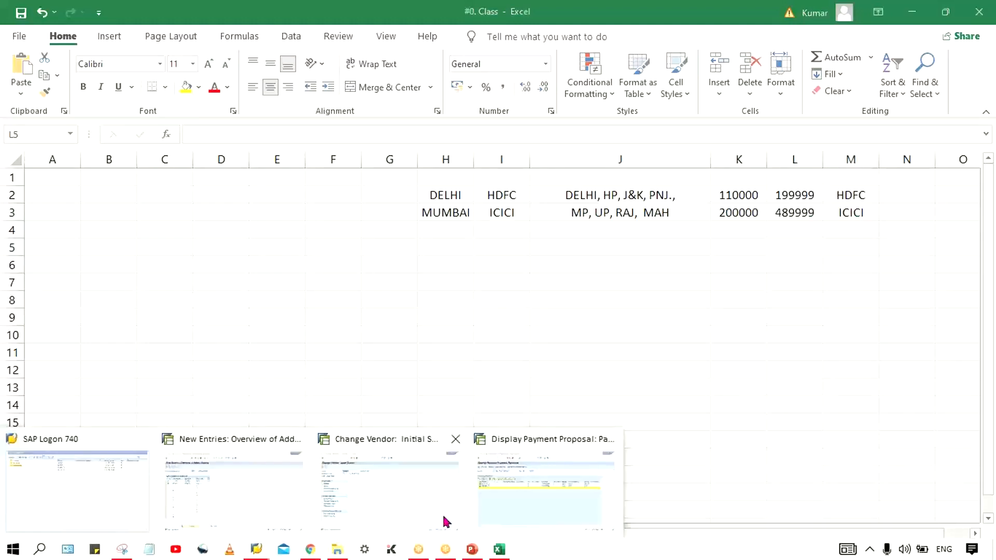
mouse_move(446, 521)
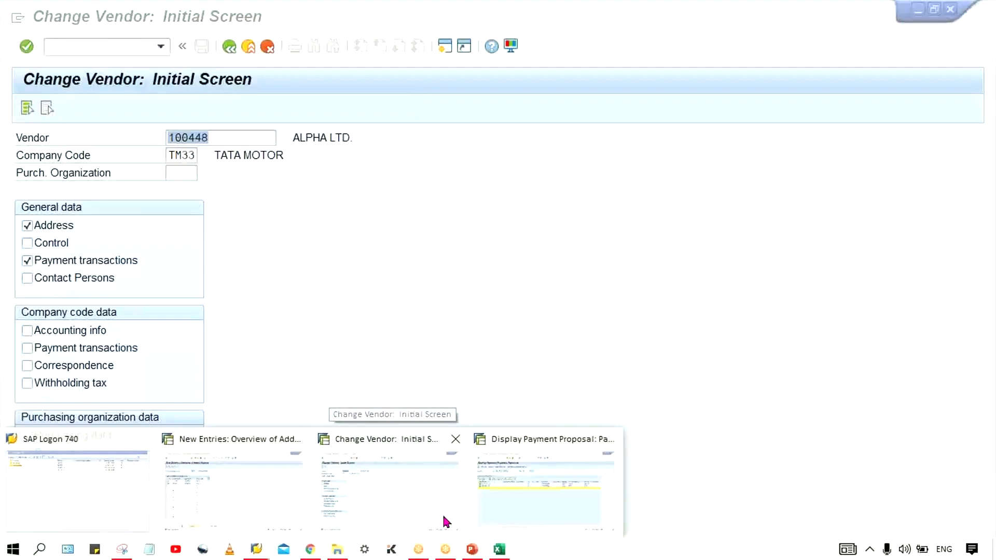
mouse_move(258, 492)
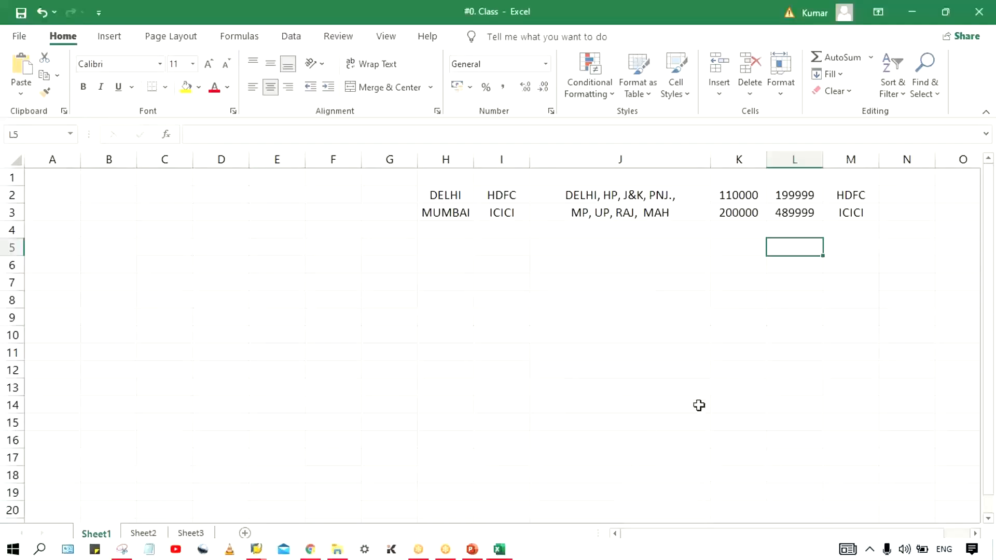
click(708, 377)
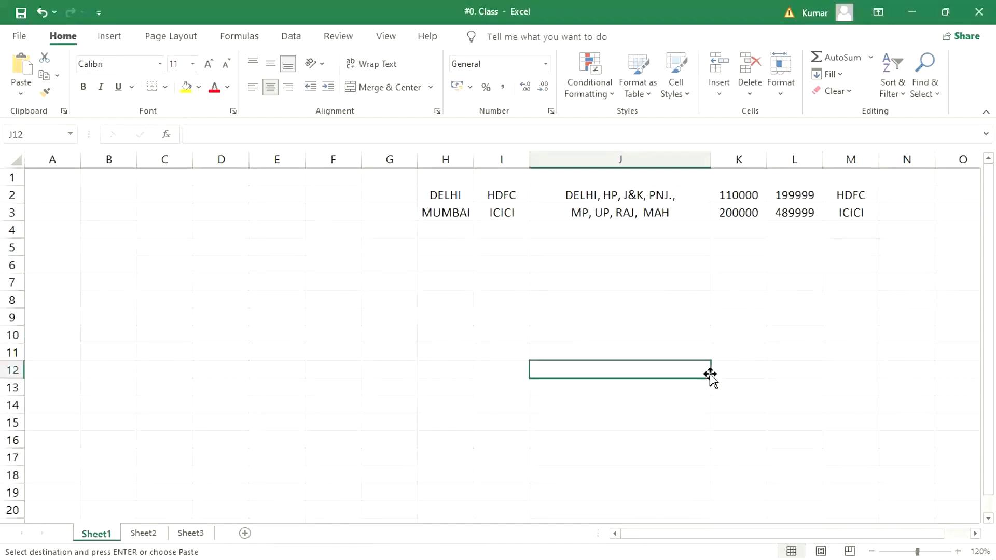